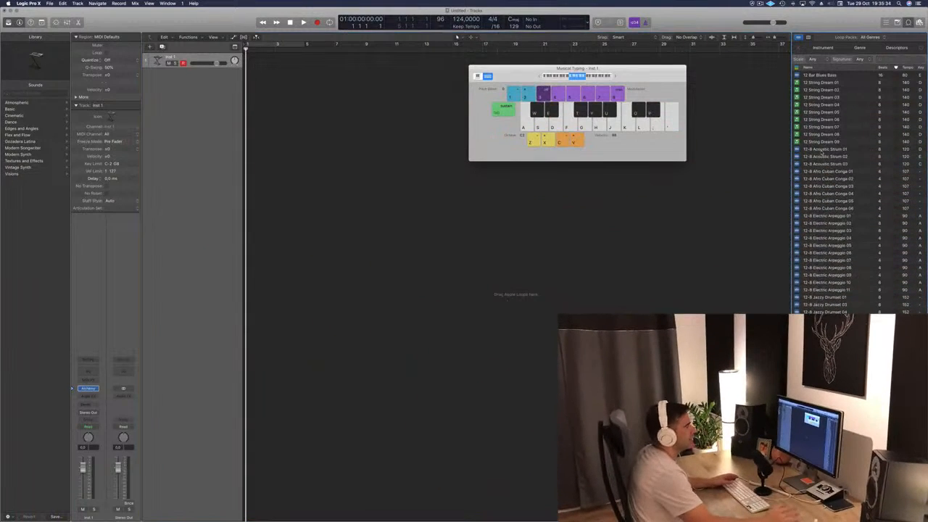
Audition the 12-8 Acoustic Strum 01 and several 12-8 Afro Cuban Conga loops, moving the Musical Typing window aside.
left_click(824, 149)
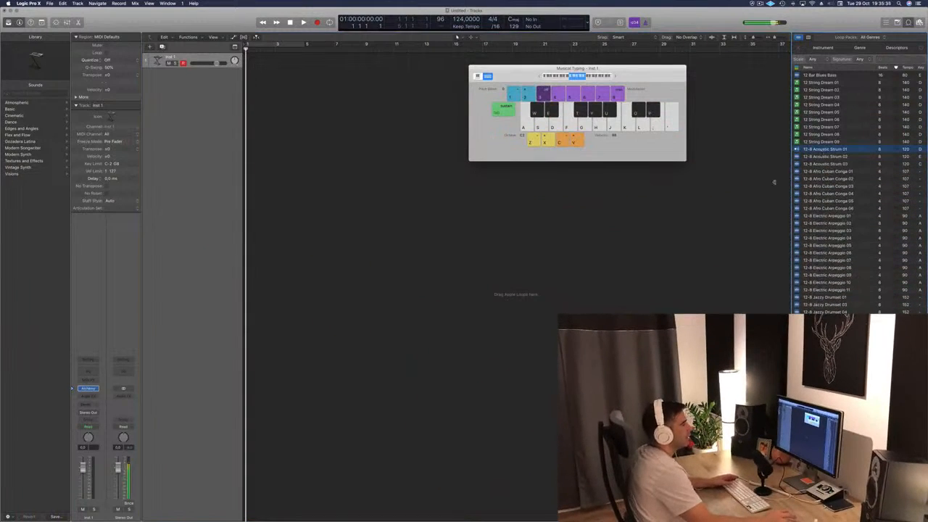
left_click(827, 172)
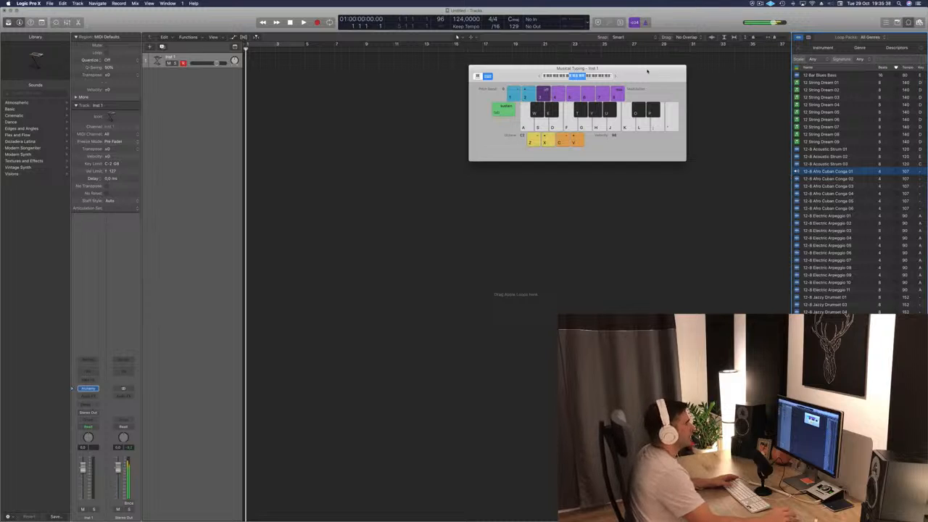
left_click_drag(648, 70, 710, 98)
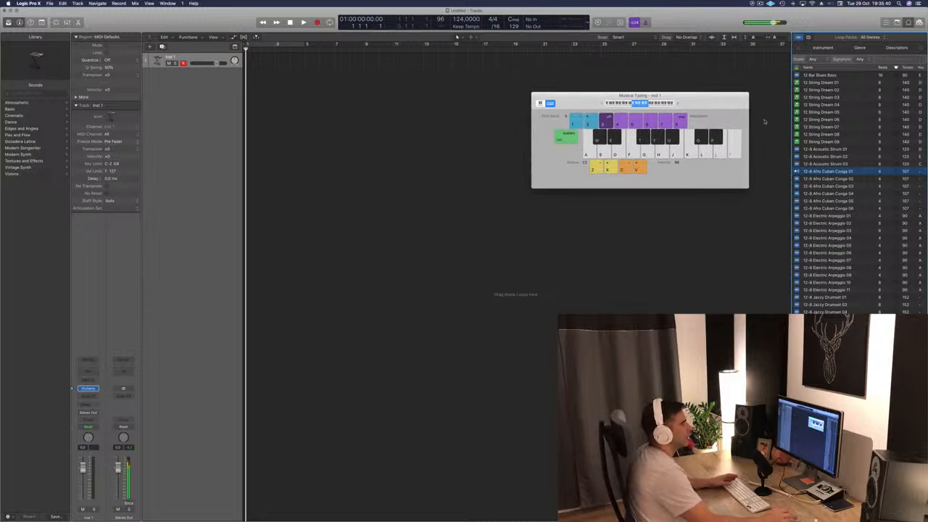
left_click(822, 187)
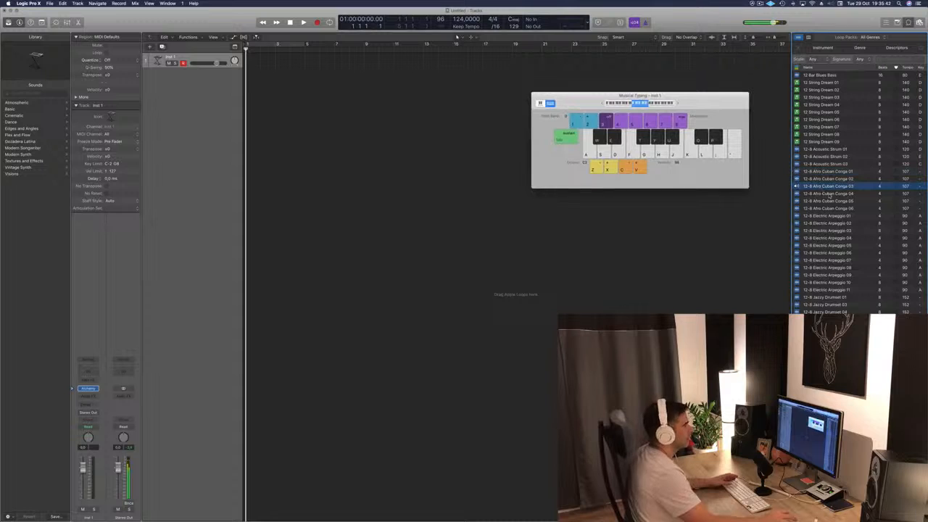
left_click(835, 194)
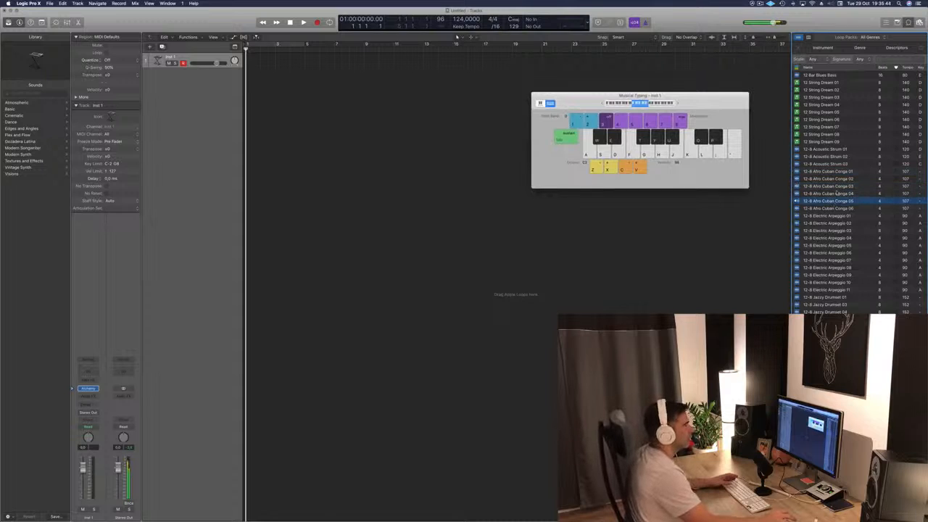
left_click(831, 186)
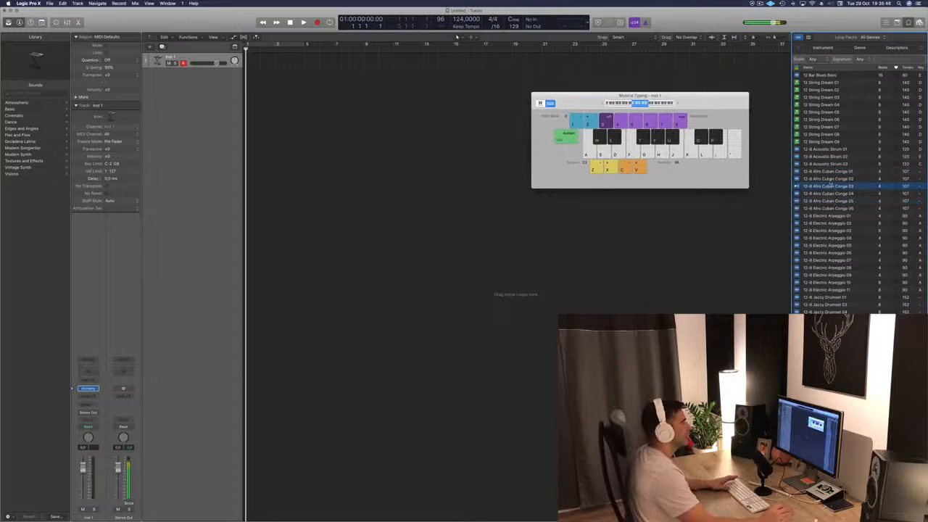
Add the 12-8 Afro Cuban Conga 03 loop at bar 1 on a new track, import its tempo, and play it.
left_click_drag(827, 187, 238, 100)
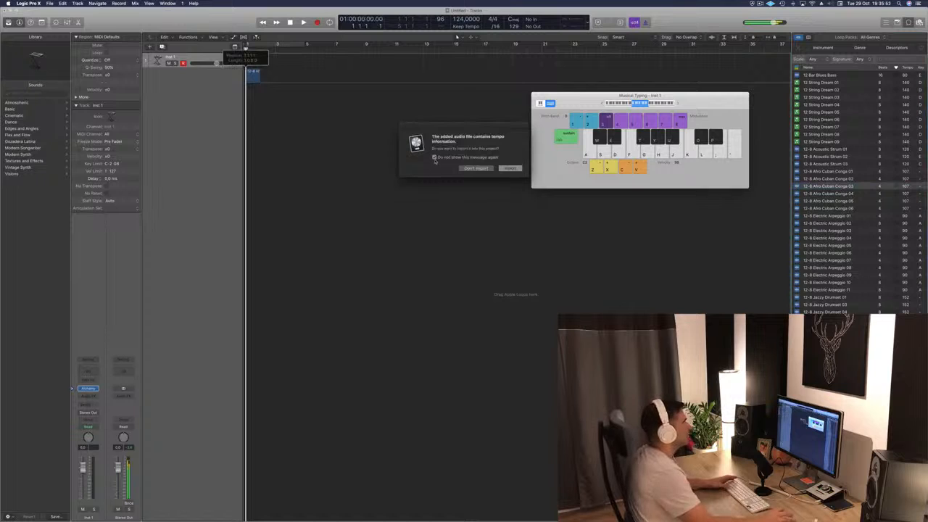
left_click(511, 168)
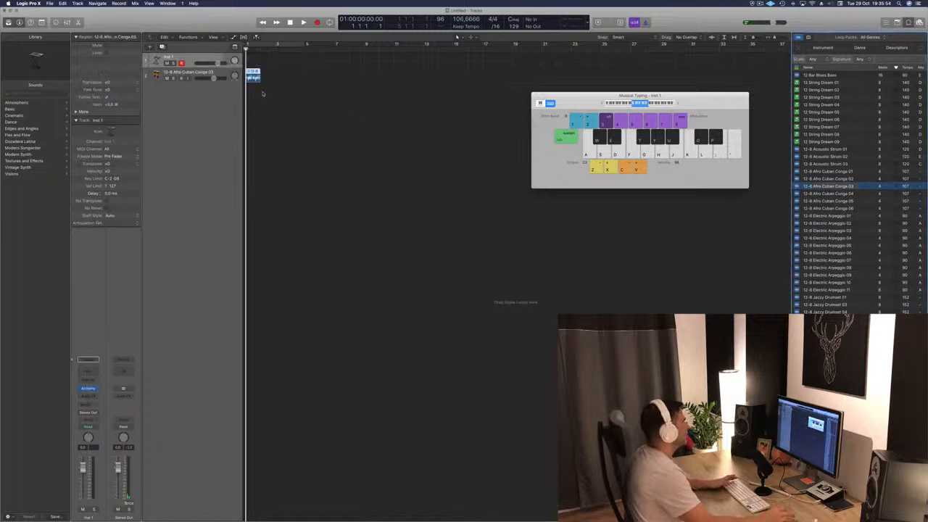
key("space")
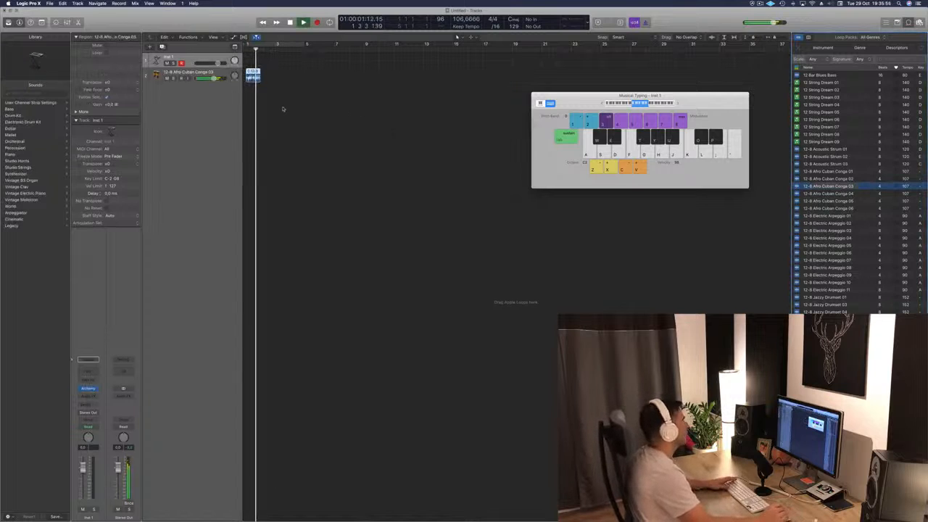
key("space")
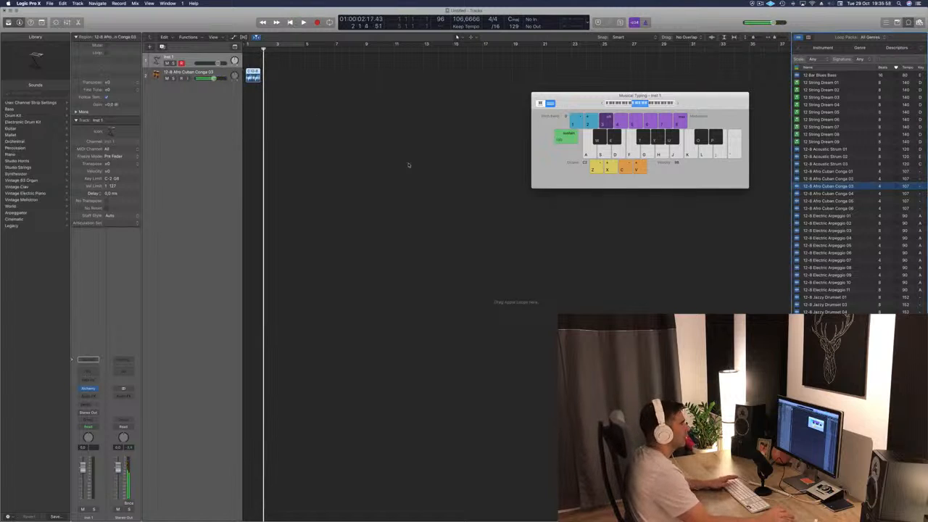
Enable the cycle range from bar 1 to 5, loop the conga region up to bar 5, and play it back.
left_click(315, 92)
left_click(299, 45)
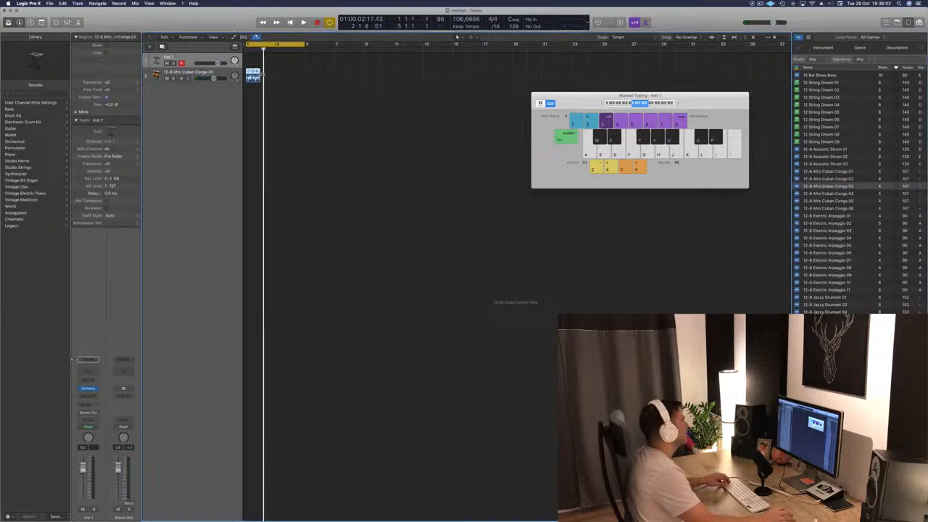
left_click_drag(264, 73, 304, 72)
key("space")
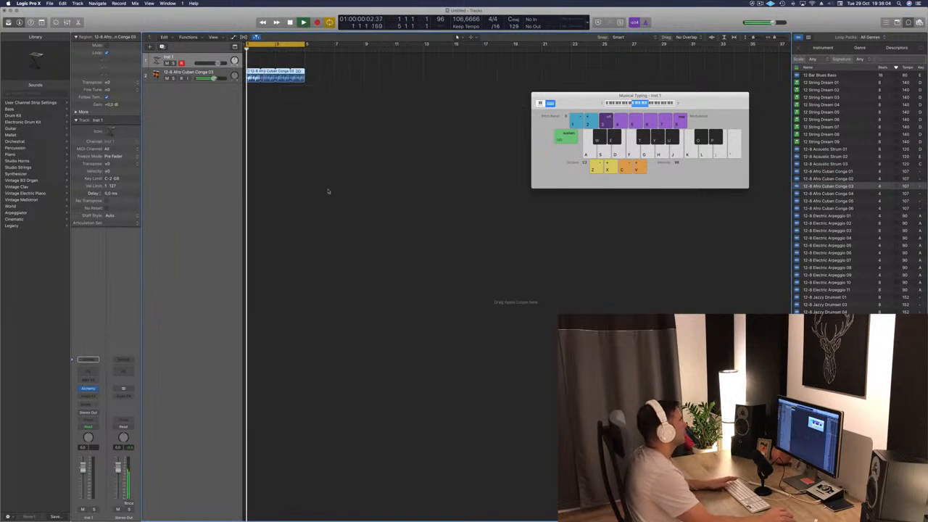
key("space")
Set the project tempo to 124 BPM and play the conga loop.
scroll(347, 178, "up", 2)
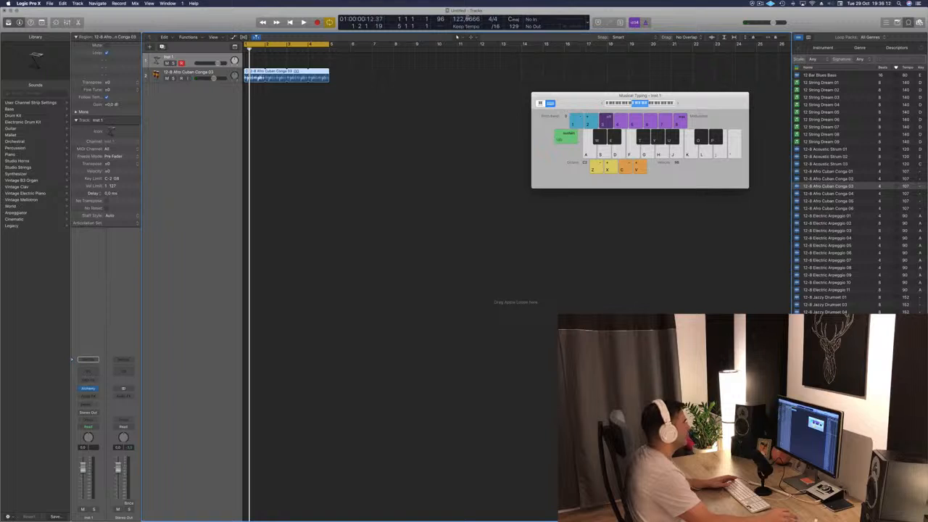
double_click(469, 20)
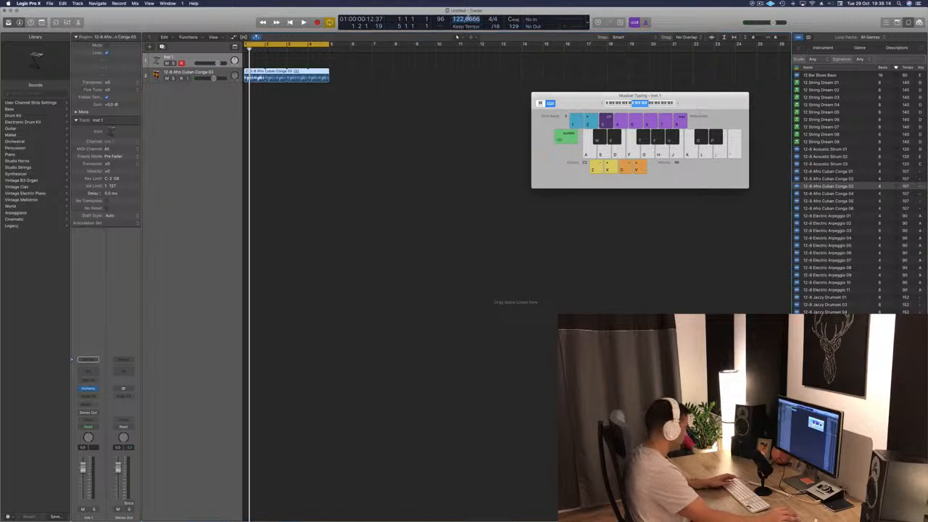
type("12")
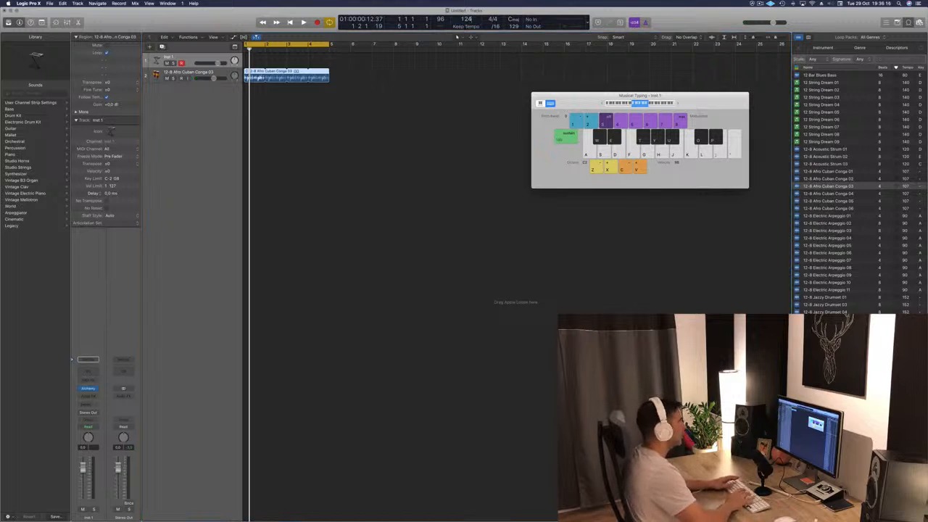
type("4")
key("Return")
left_click(425, 158)
key("space")
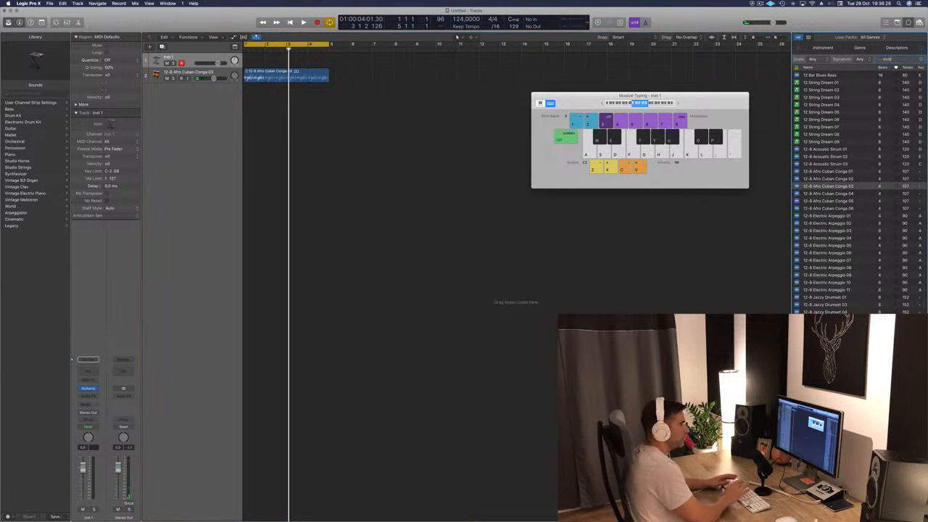
Search the loop library for "kick", also trying "kick drum" before returning to the shorter term.
key("Return")
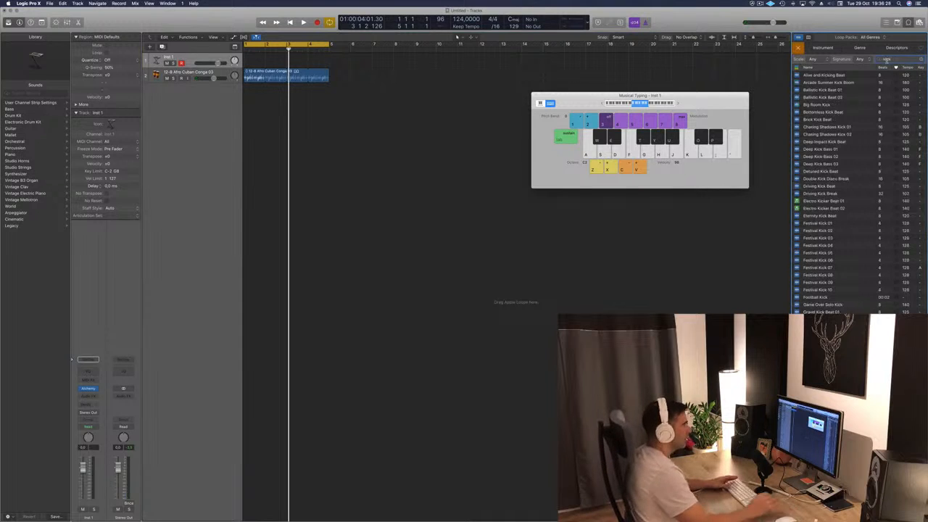
type("dru")
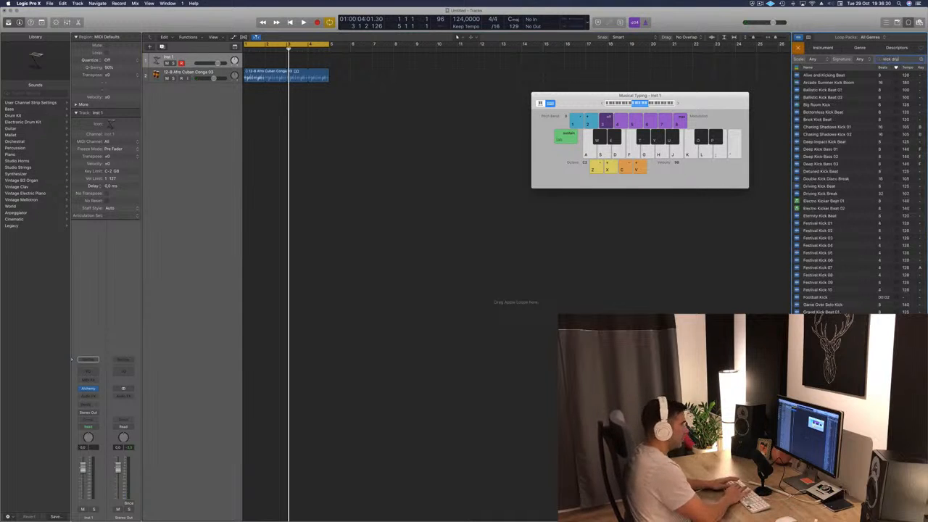
type("m")
key("Return")
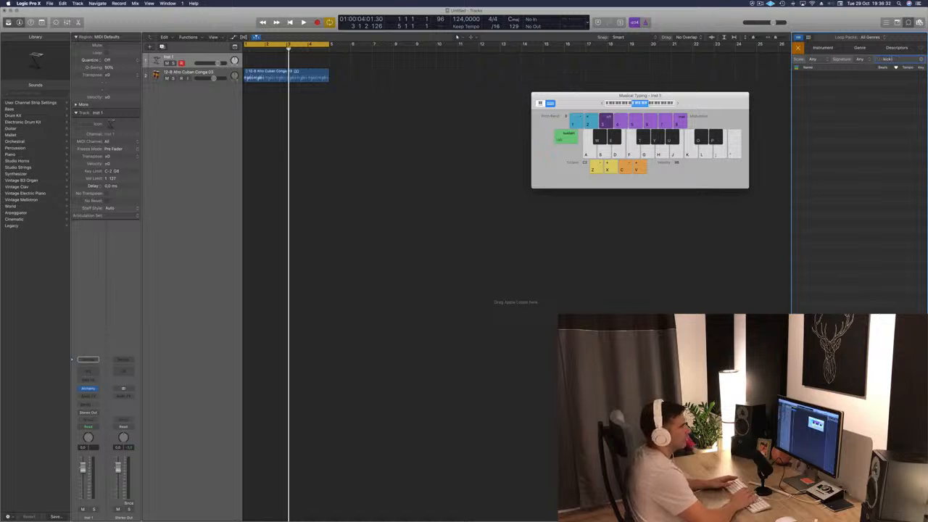
key("Return")
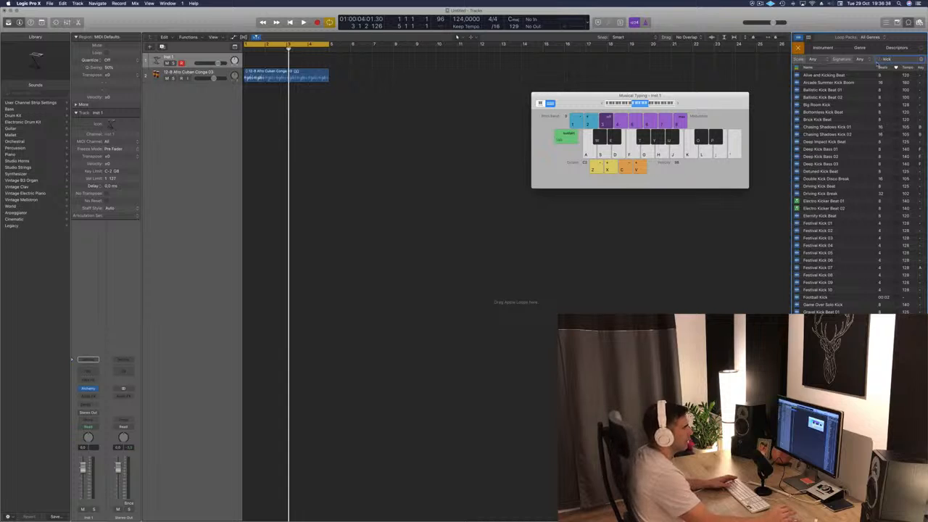
Audition the Festival Kick 01, 02 and 03 loops.
left_click(819, 224)
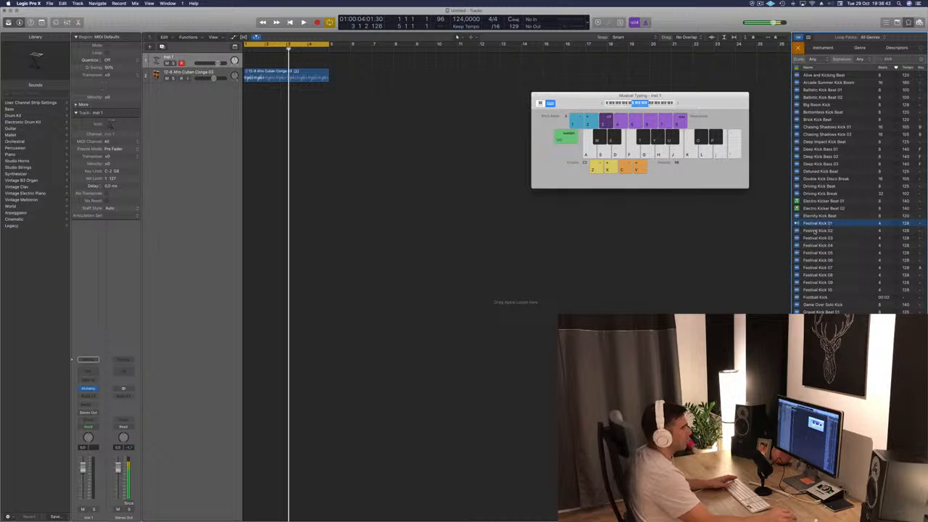
left_click(815, 231)
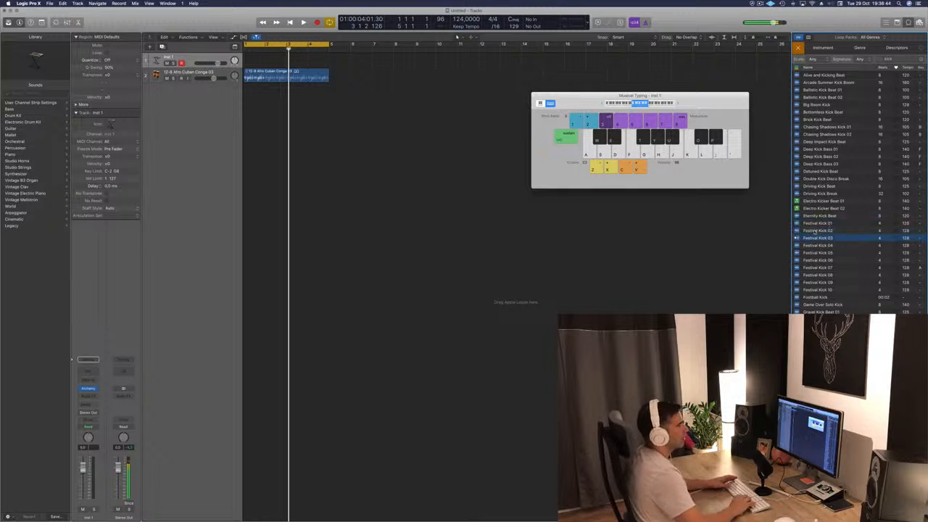
key("Down")
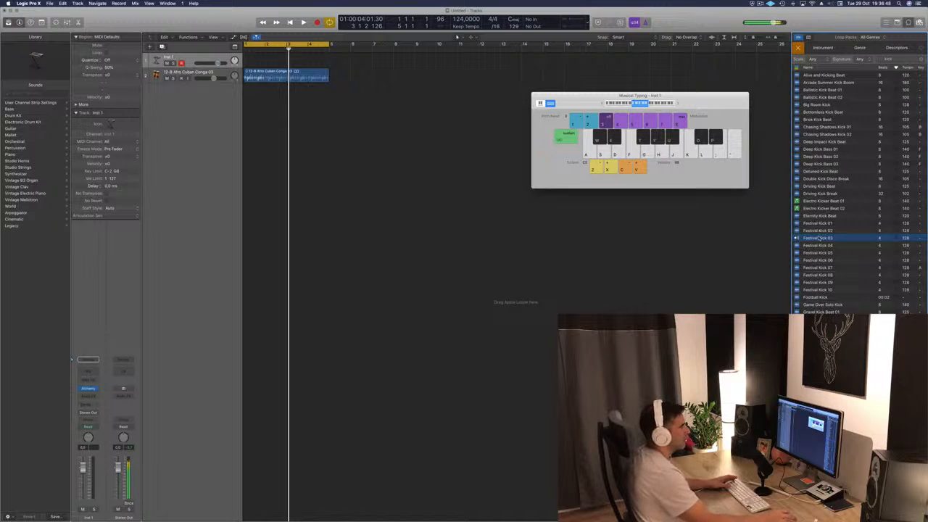
Add the Festival Kick 03 loop at bar 1 on a new track below the congas and play both together.
left_click_drag(816, 238, 239, 110)
key("Return")
key("space")
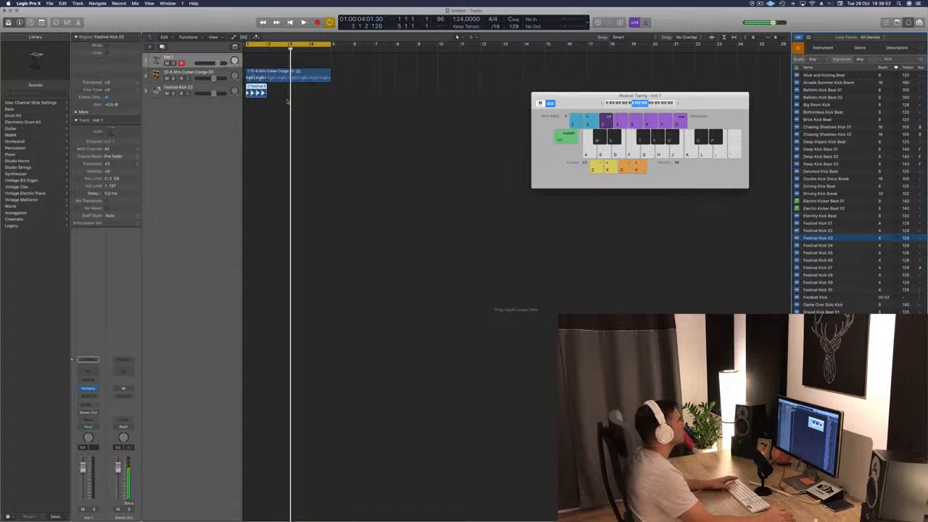
key("space")
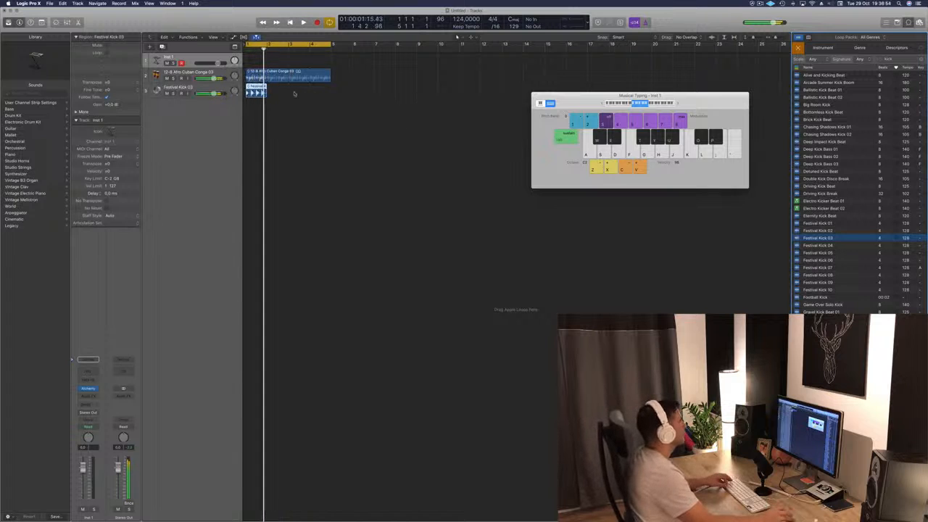
left_click(249, 87)
left_click(300, 91)
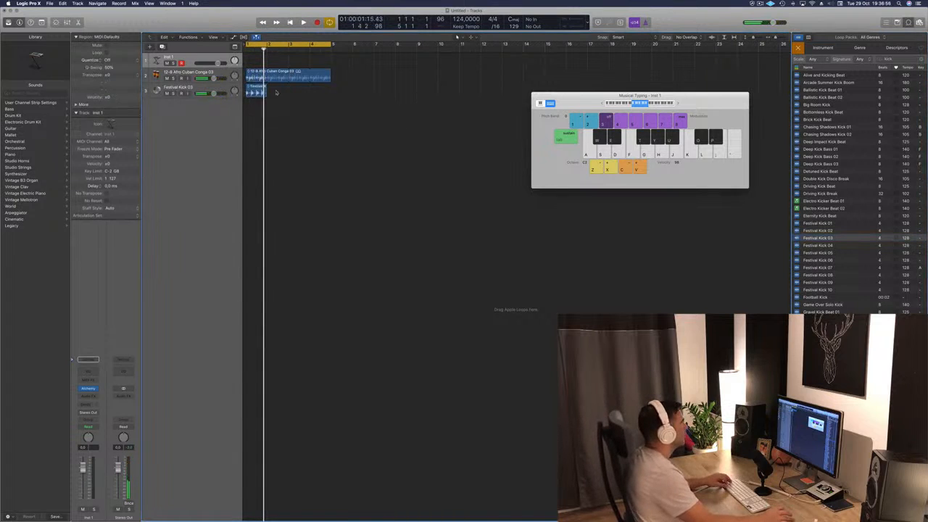
mouse_move(258, 88)
left_mouse_down()
mouse_move(281, 88)
mouse_move(261, 93)
left_mouse_up()
left_click(310, 93)
left_click(283, 94)
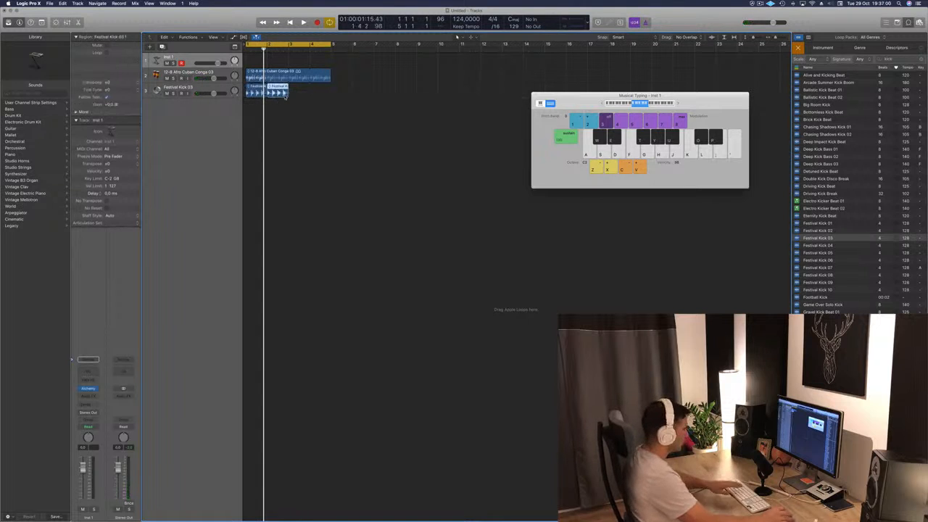
key("Delete")
Loop the Festival Kick 03 region up to bar 5 and play the result.
left_click_drag(267, 89, 330, 89)
key("space")
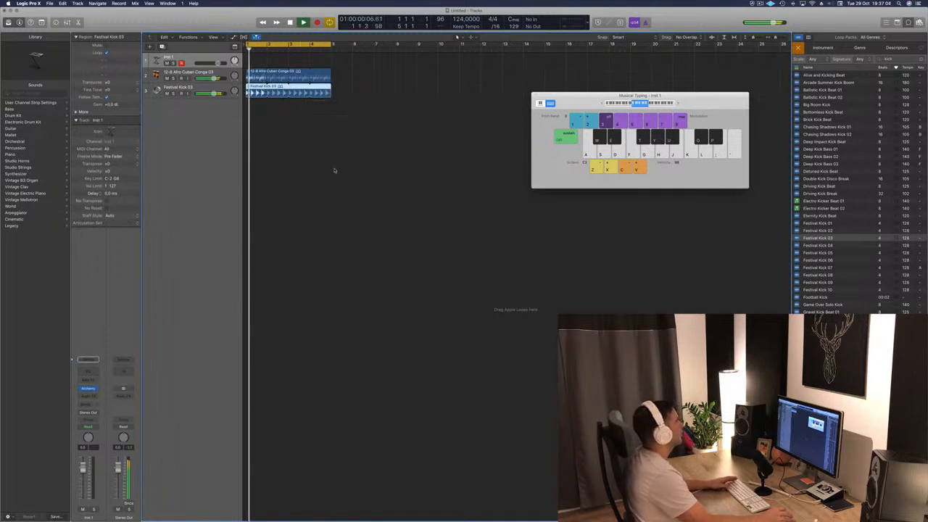
left_click(215, 234)
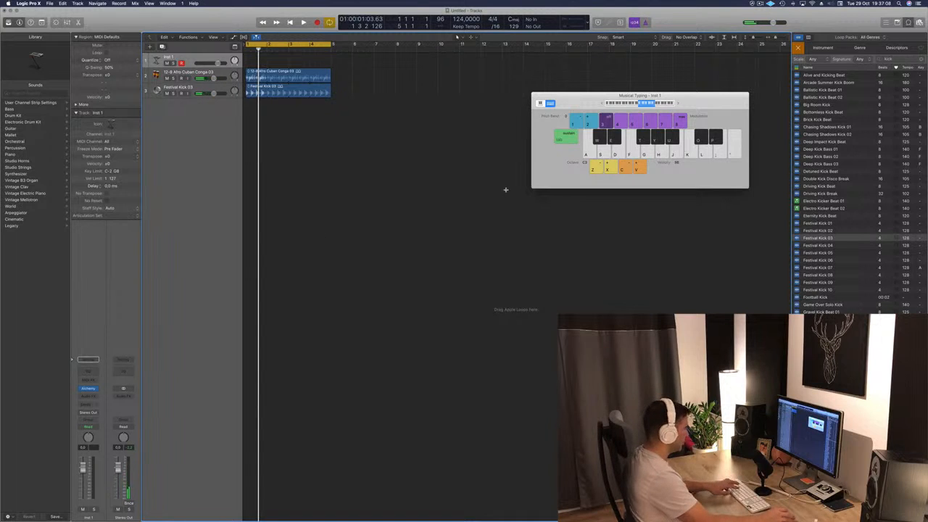
Bring the project back after hiding it and close the Musical Typing window.
key("super+h")
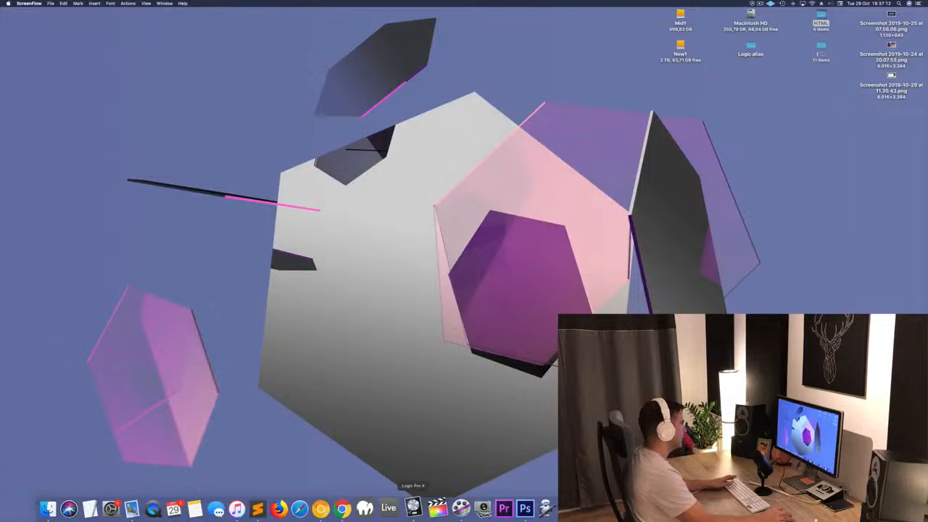
left_click(415, 508)
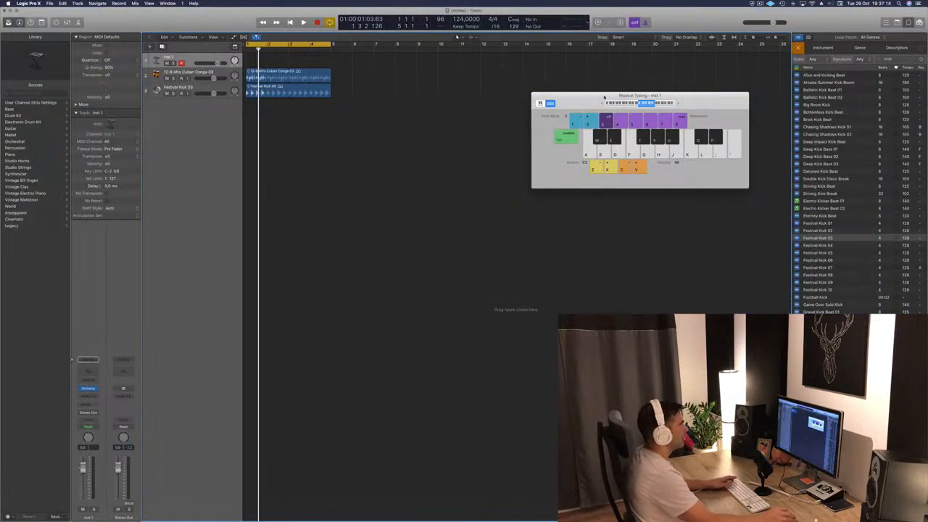
key("super+k")
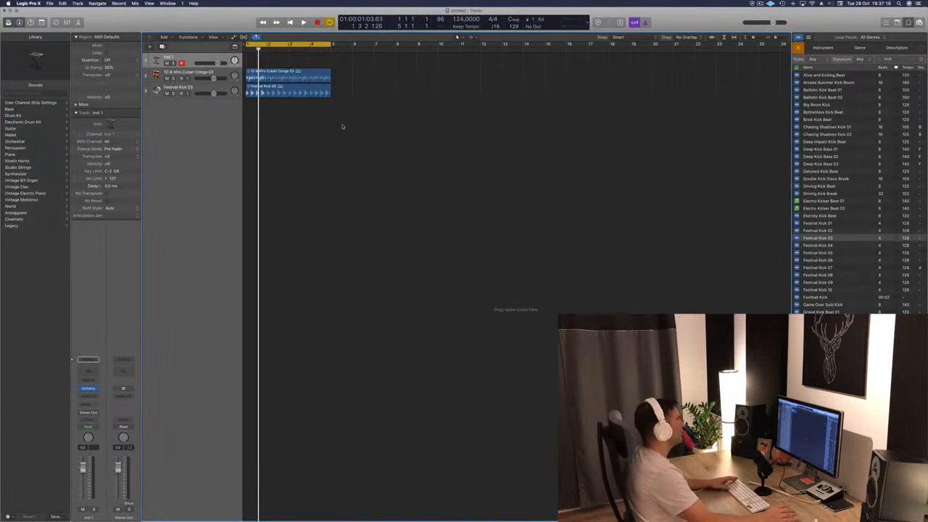
Show the mixer, play the project from the start, and lower the Festival Kick 03 track's volume fader.
key("Return")
key("space")
key("space")
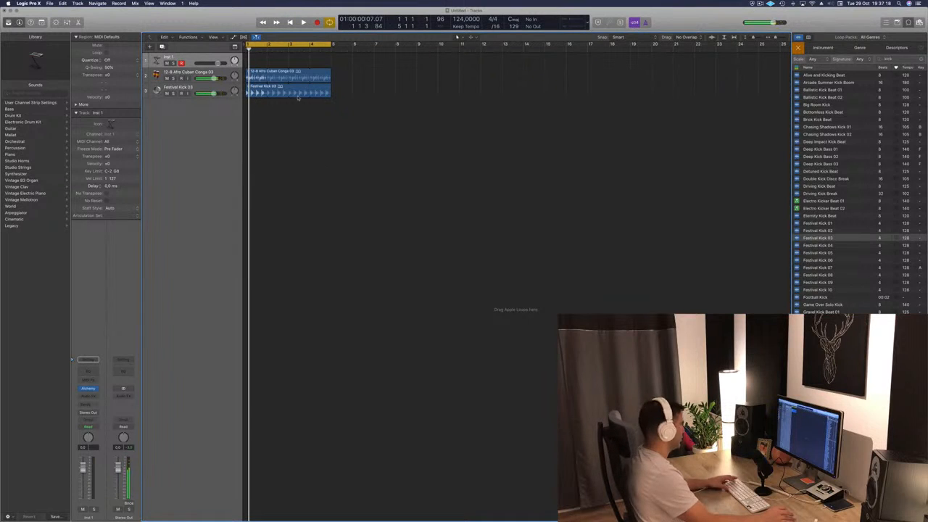
key("x")
key("space")
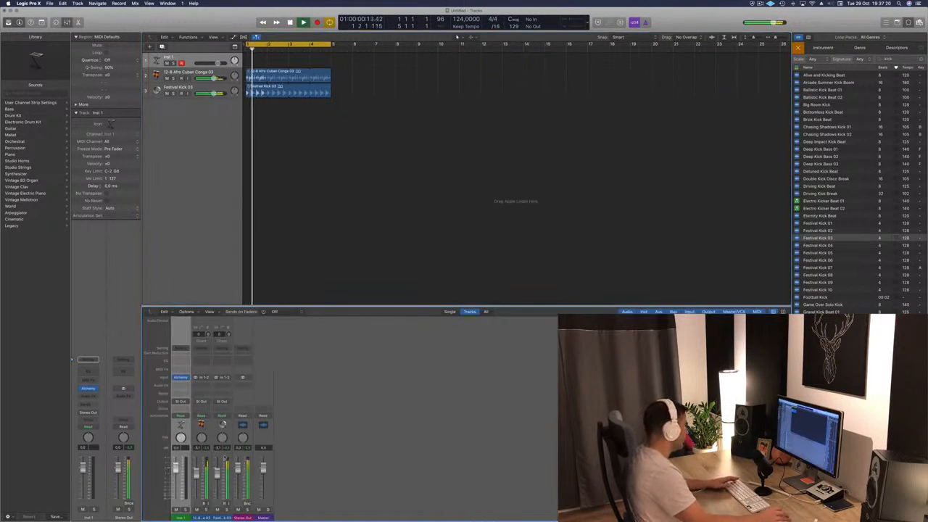
left_click_drag(218, 474, 220, 478)
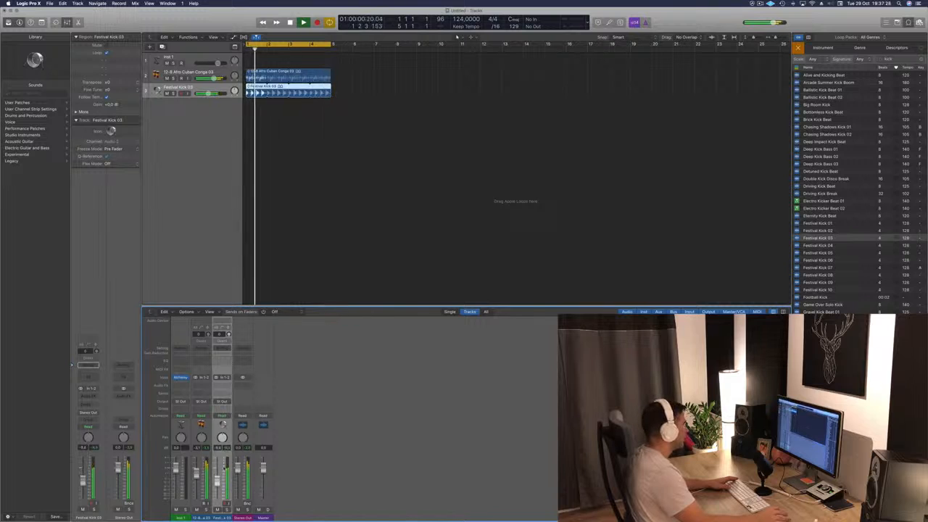
Lower the 12-8 Afro Cuban Conga 03 track's volume to about -24 dB during playback and stop the project.
left_click_drag(196, 474, 200, 506)
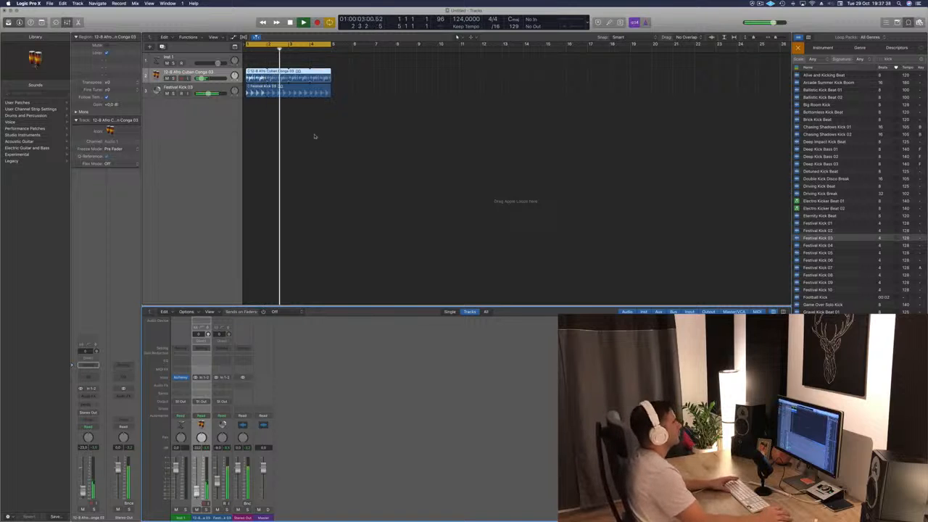
left_click(385, 148)
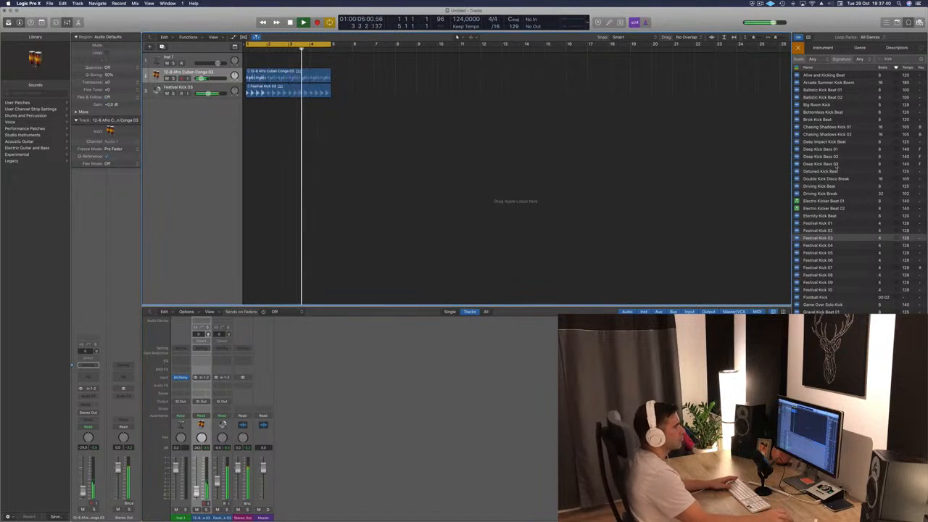
scroll(840, 169, "down", 1)
key("space")
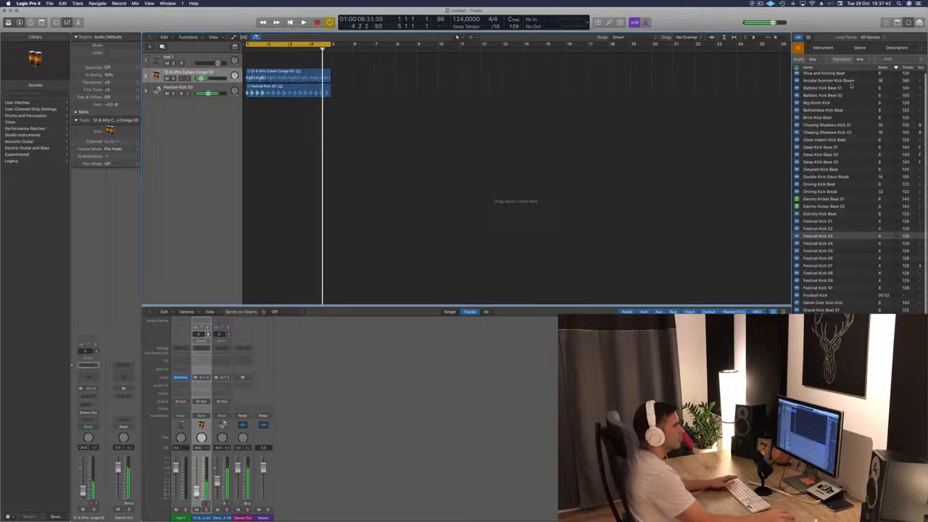
Replace the kick search in the loop library with a search for hi-hat loops.
left_click(923, 60)
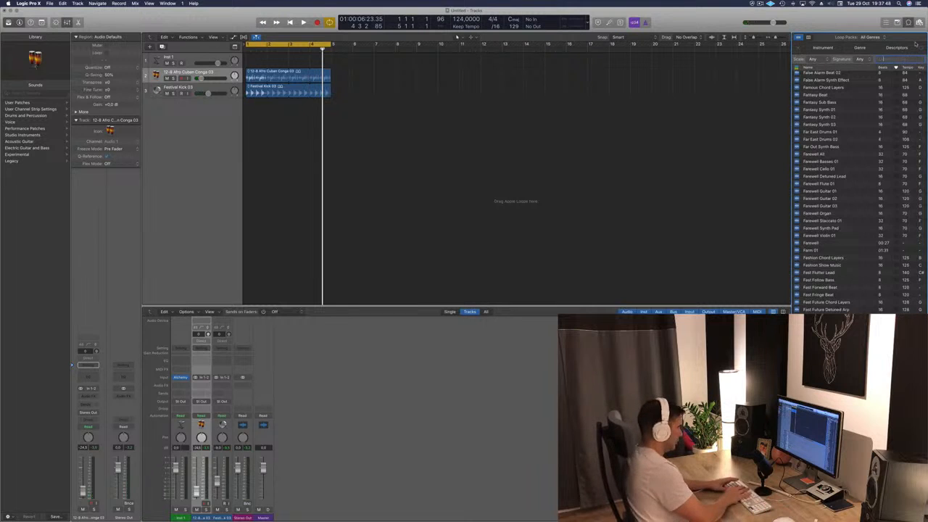
type("hi")
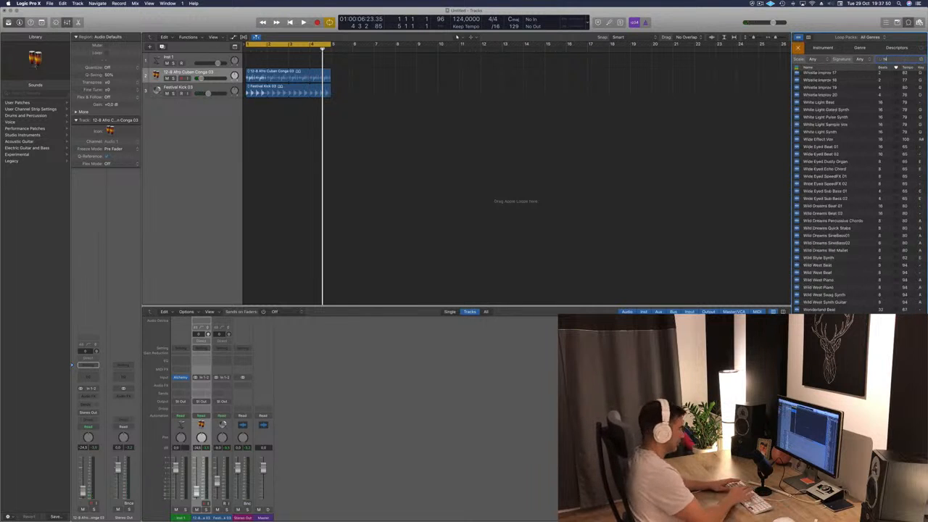
type("-hat")
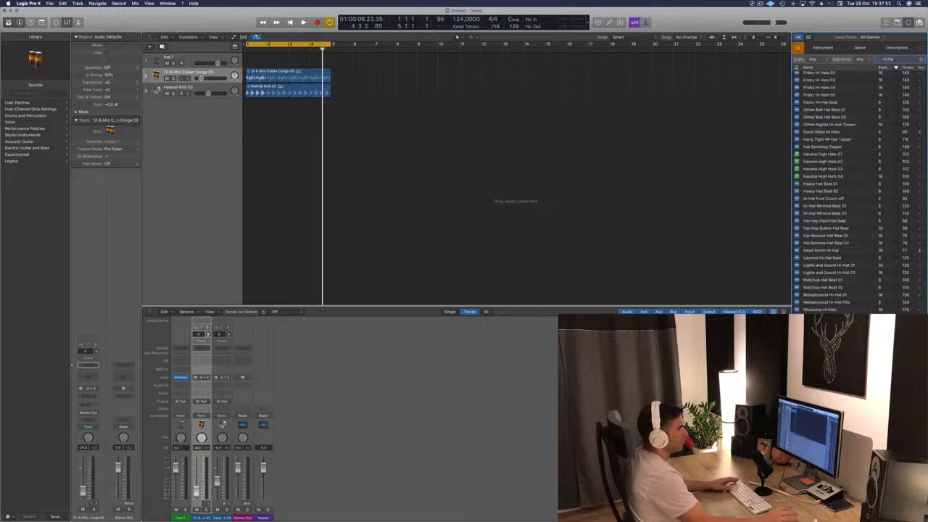
Audition Funky Hi-Hat Beat, Frisky Hi Hats 05, 04 and 03, and Free Fall Hi Hats from the found loops.
left_click(817, 102)
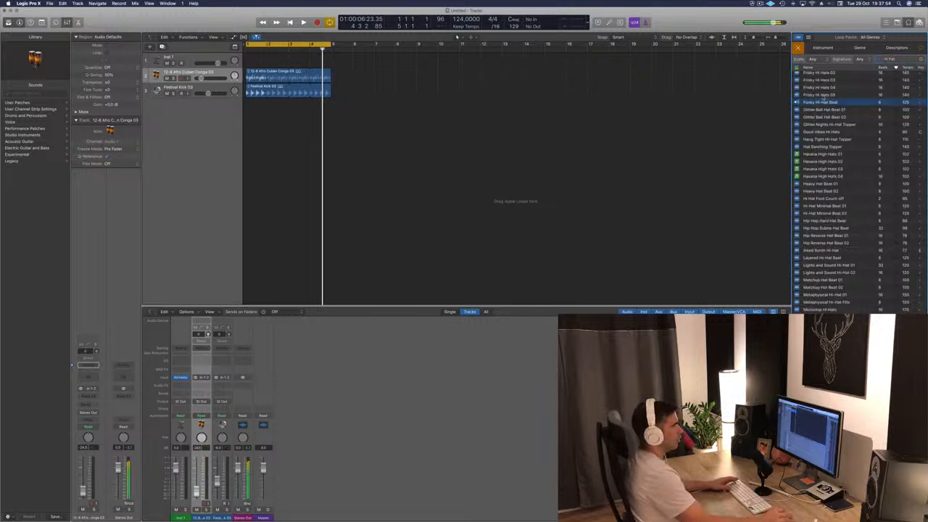
left_click(822, 95)
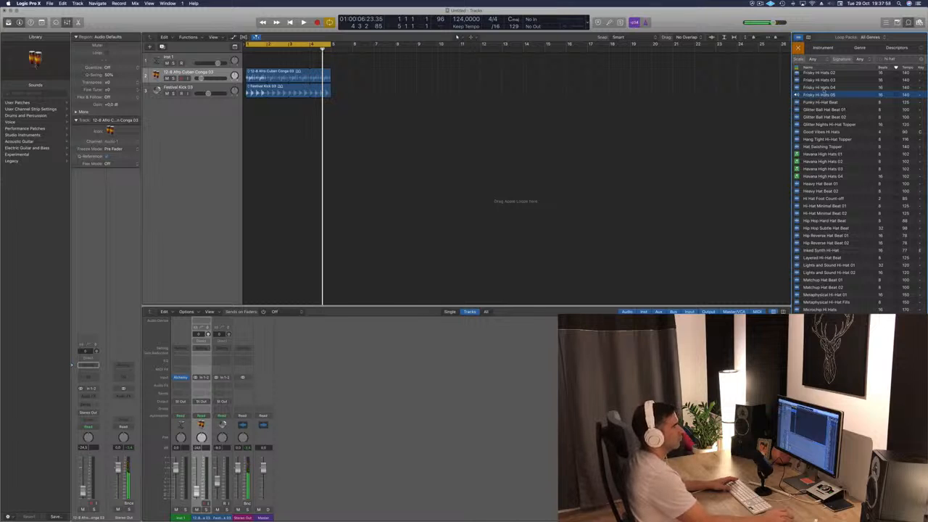
left_click(824, 89)
scroll(827, 94, "up", 2)
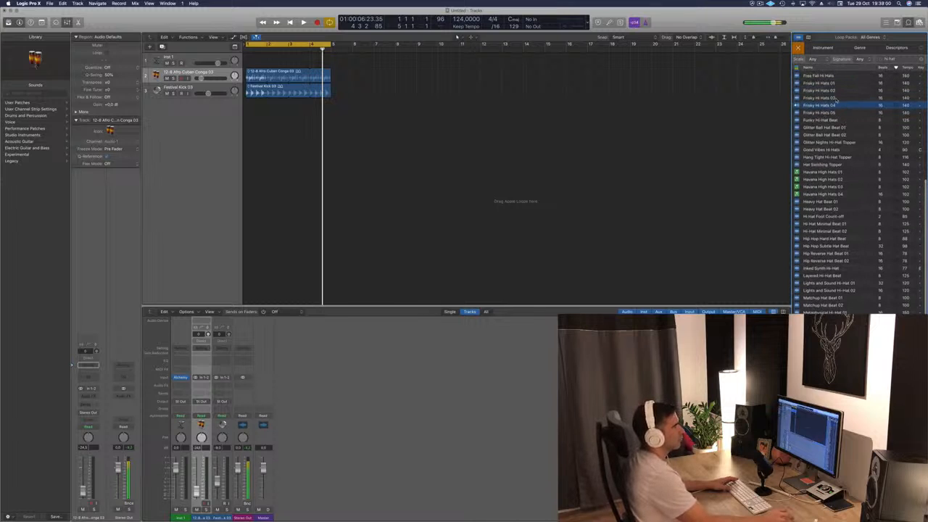
left_click(831, 97)
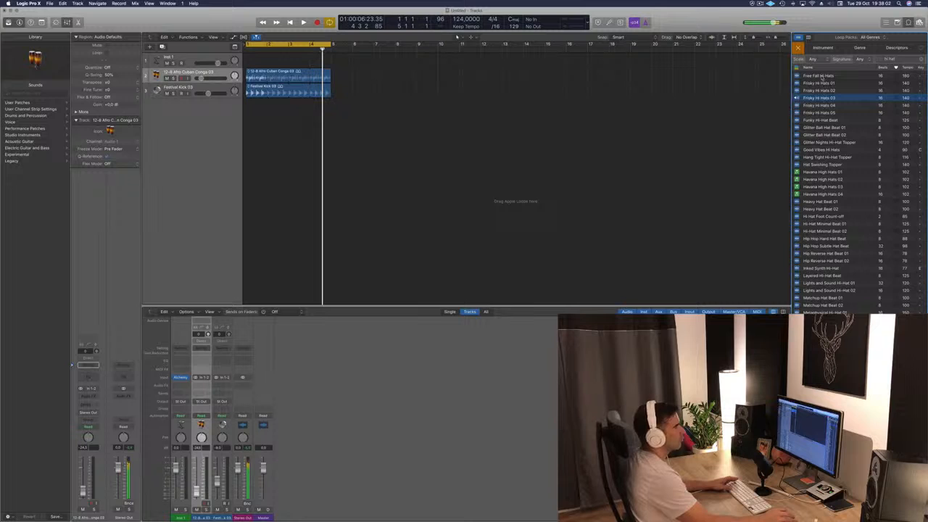
left_click(823, 75)
scroll(849, 106, "up", 1)
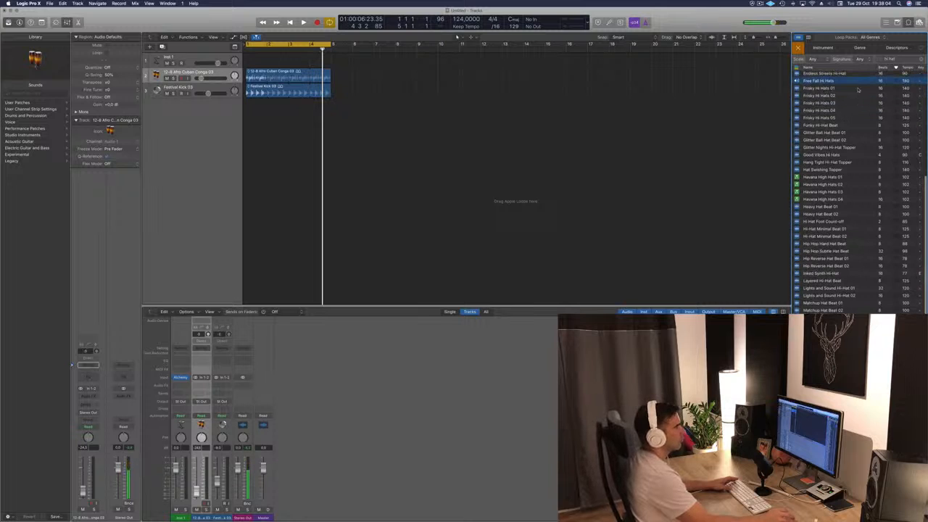
Try the Free Fall Hi Hats loop at bar 1 on a new track below the kick and delete its region.
left_click_drag(854, 82, 229, 138)
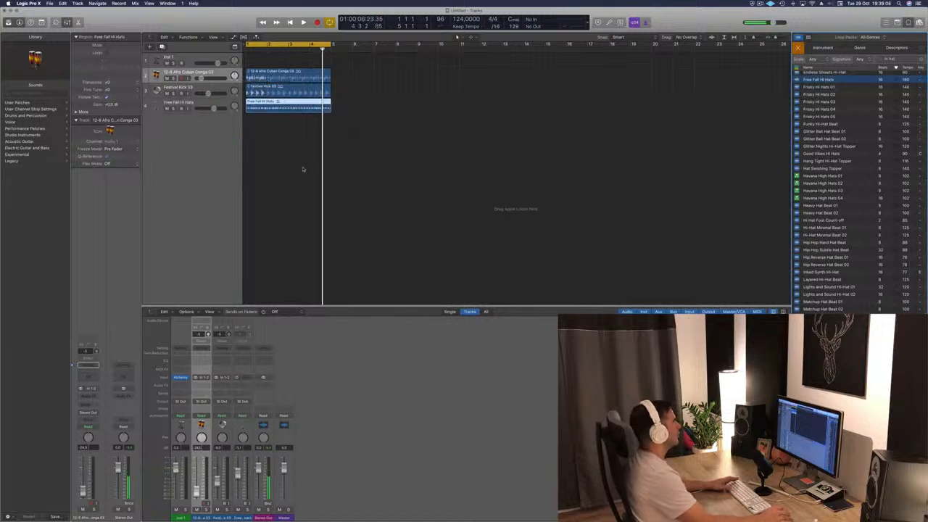
key("space")
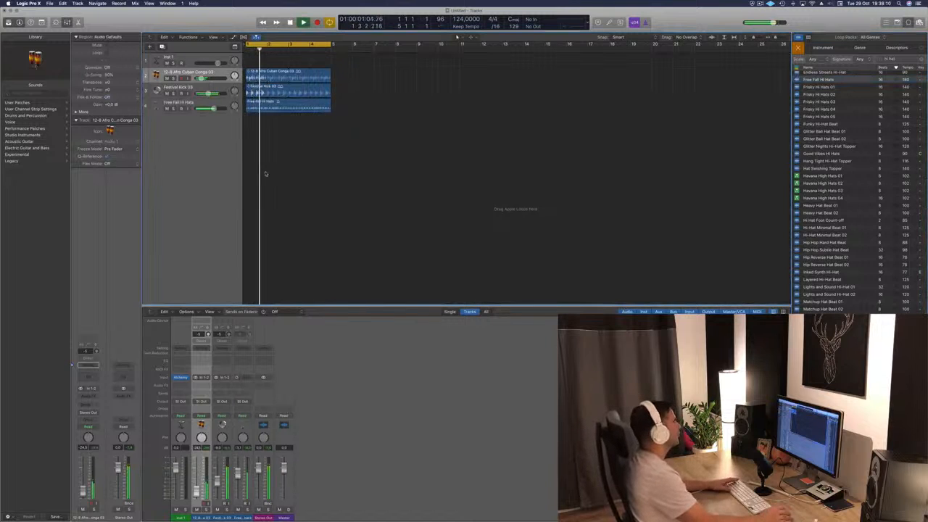
left_click(297, 109)
key("space")
key("Delete")
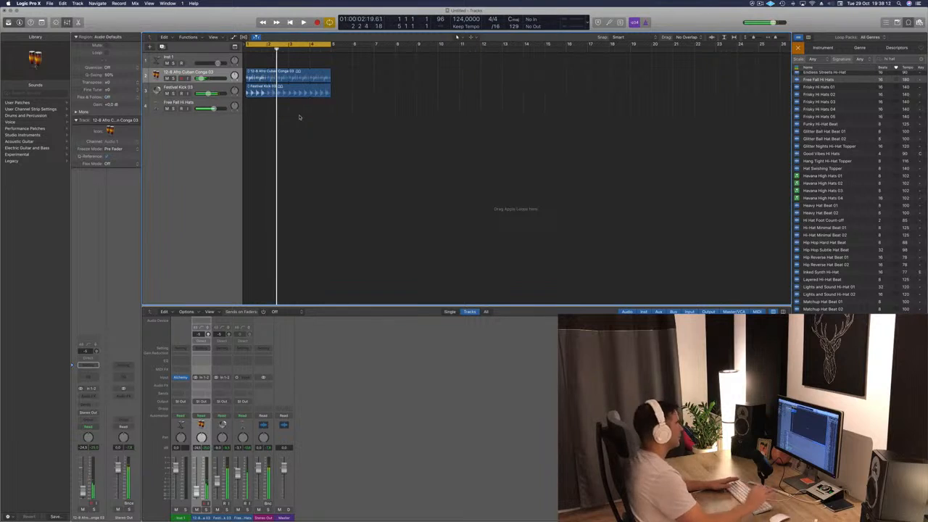
Try the Frisky Hi Hats 04 loop at bar 1 on the hi-hat track with the beat and delete its region.
left_click(823, 110)
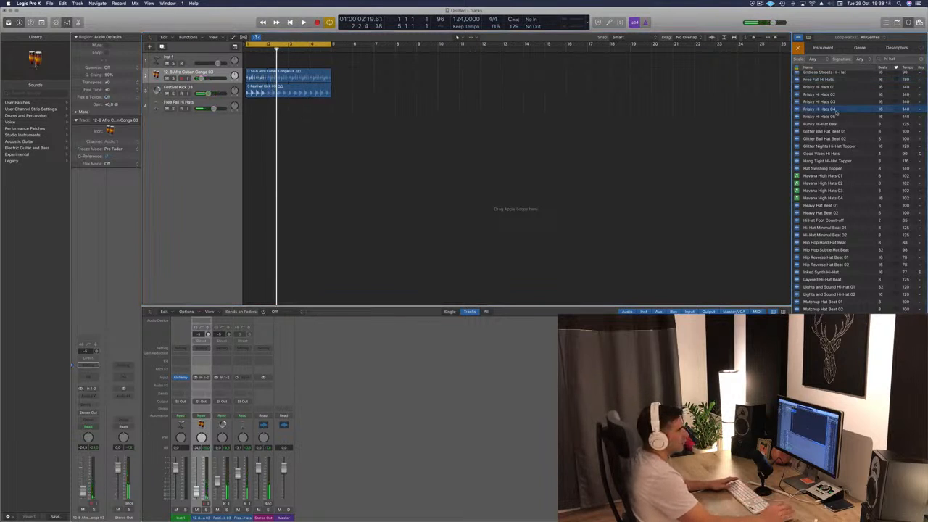
left_click_drag(823, 109, 247, 108)
key("space")
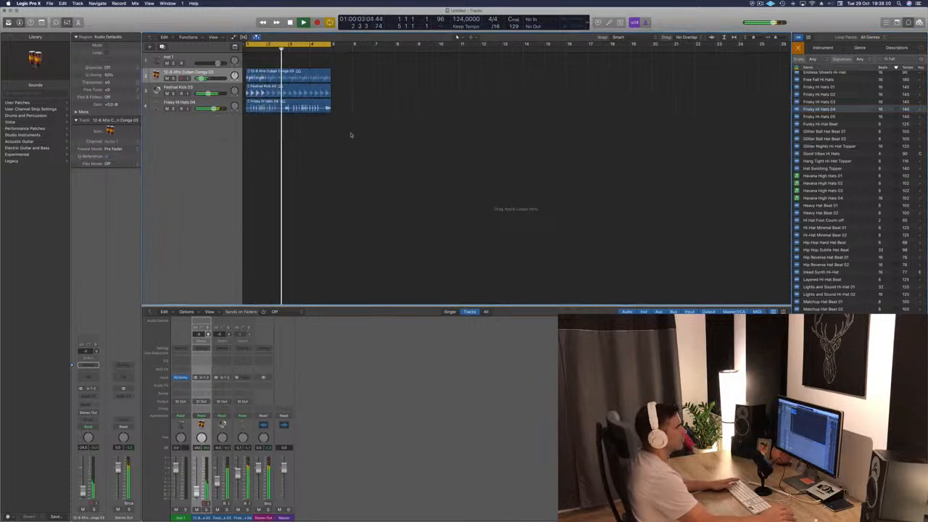
key("space")
left_click(302, 106)
key("BackSpace")
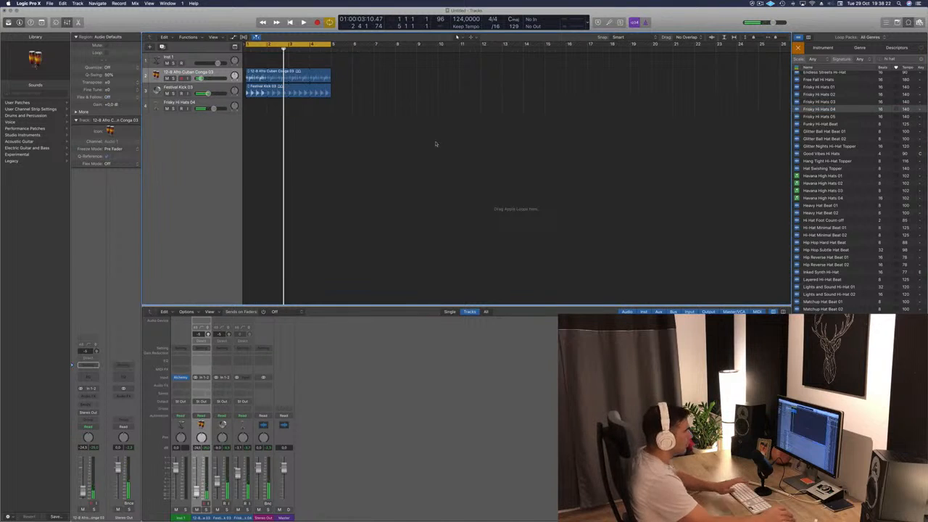
Audition Heavy Hat Beat 01 and examine the other hi-hat loops for one that suits the congas and kick.
scroll(858, 165, "down", 1)
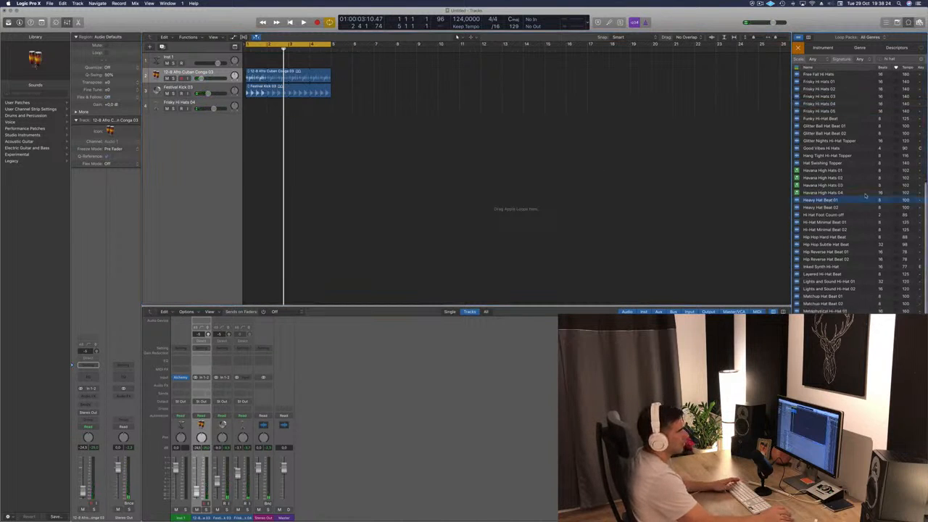
left_click(863, 202)
scroll(864, 195, "down", 2)
key("space")
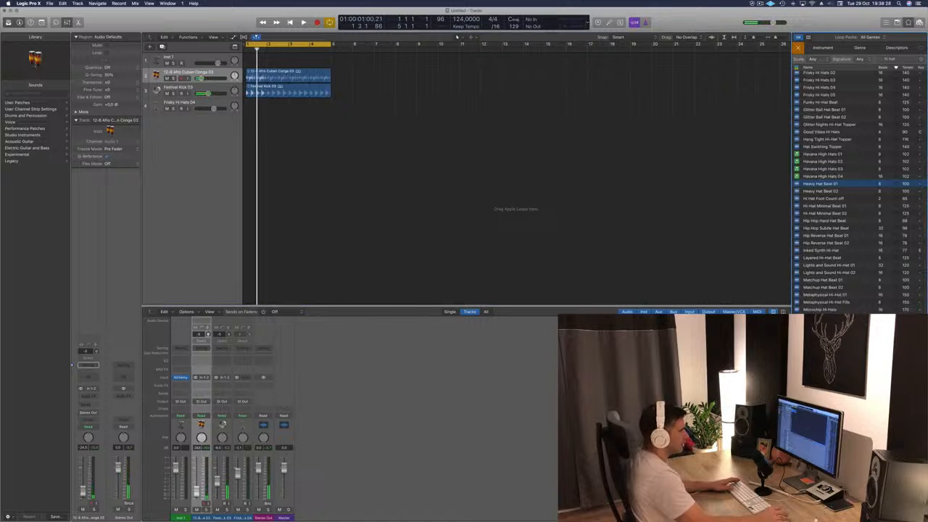
left_click(863, 184)
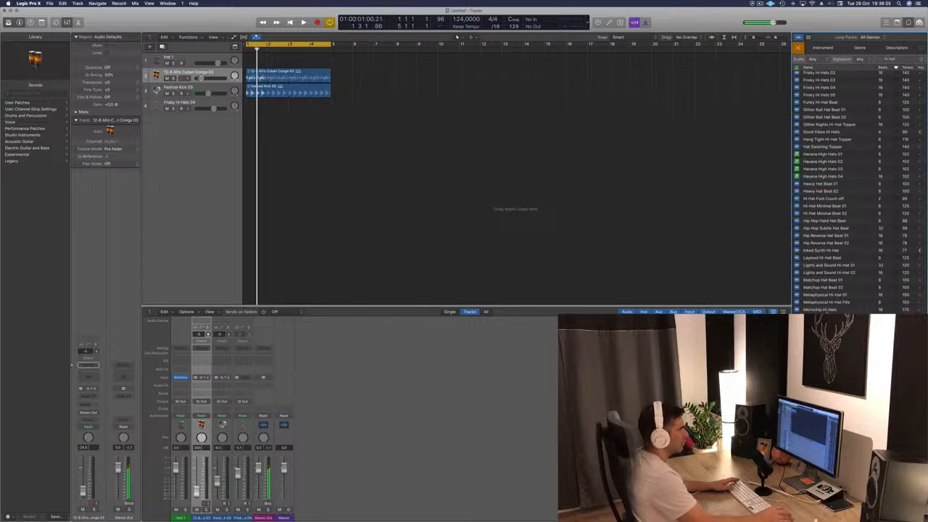
scroll(833, 303, "down", 1)
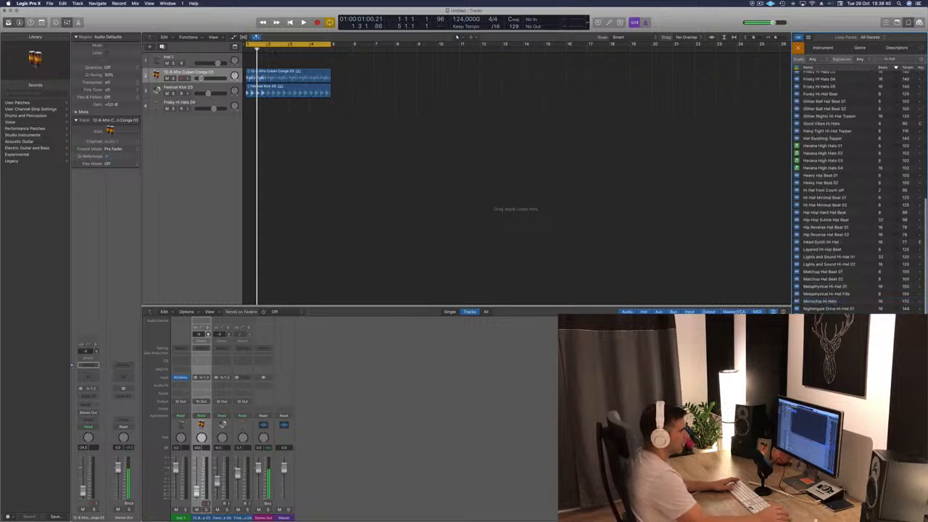
scroll(856, 233, "up", 10)
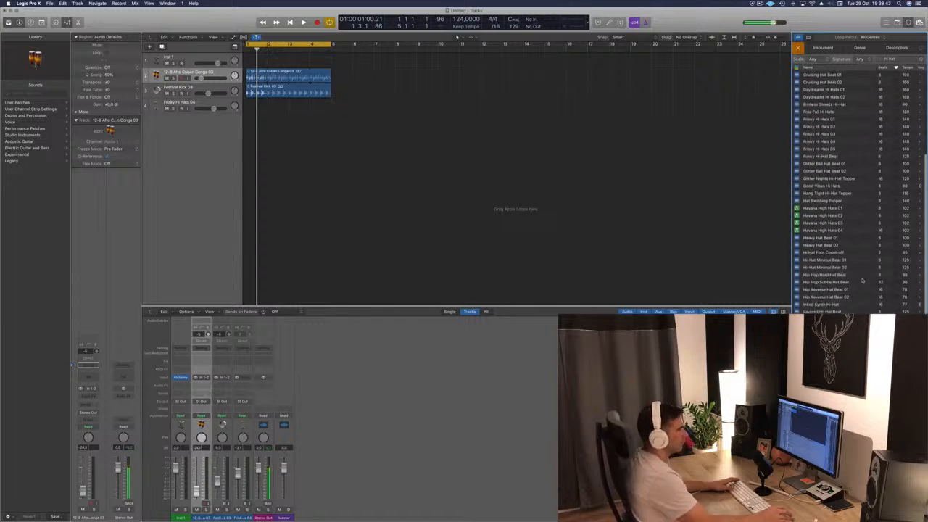
scroll(857, 233, "down", 10)
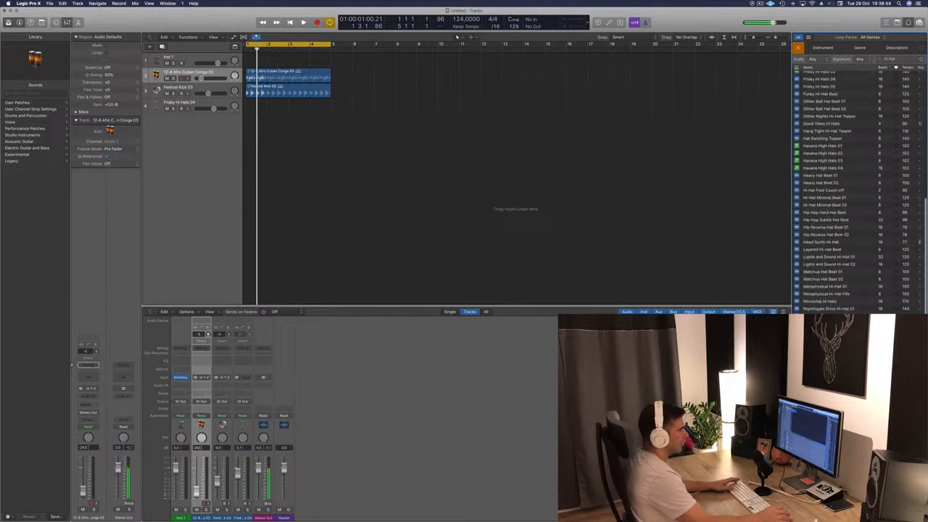
Place the Thick Hats Break loop at bar 1 on the hi-hat track and lower the track's volume to about -22 dB.
key("space")
left_click_drag(826, 363, 246, 106)
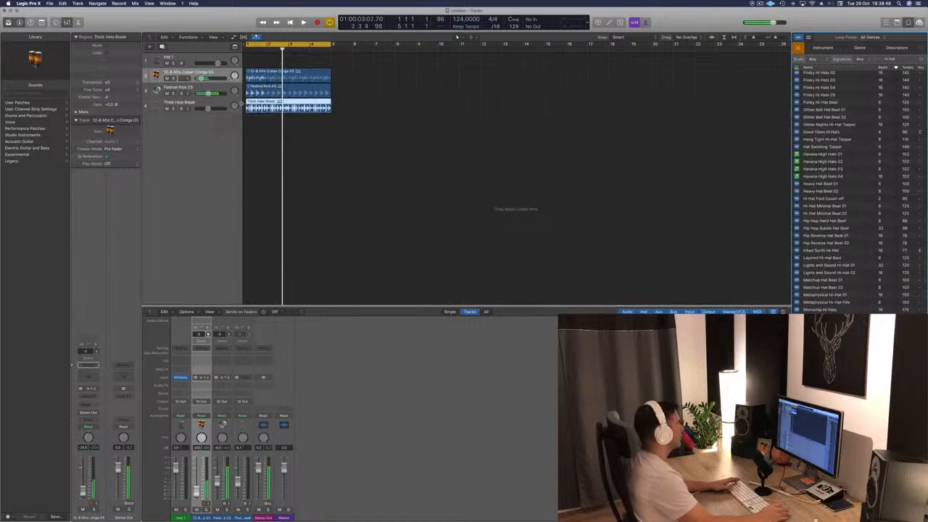
left_click(220, 106)
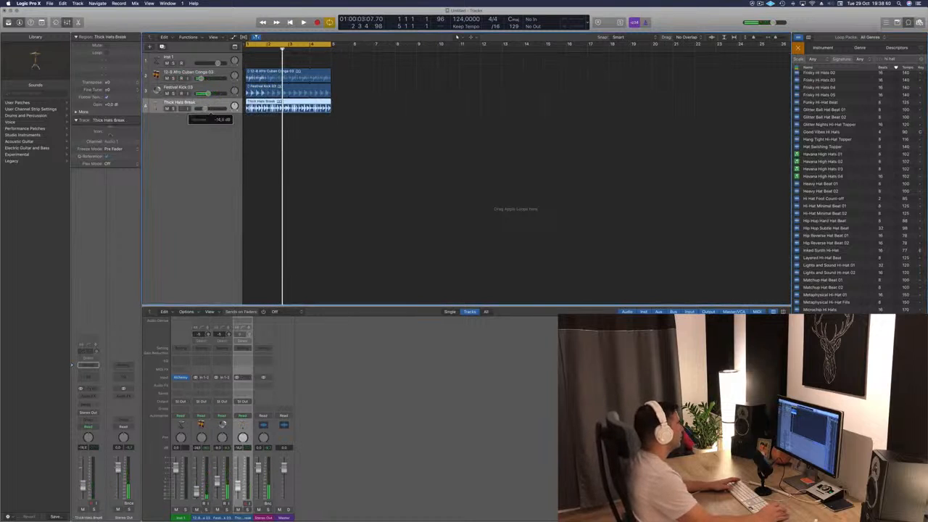
key("space")
left_click_drag(206, 109, 202, 109)
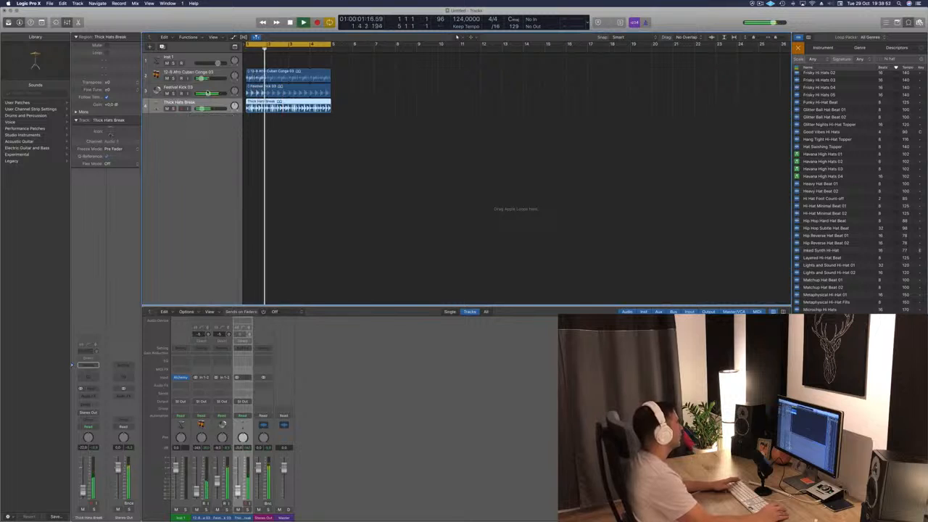
key("space")
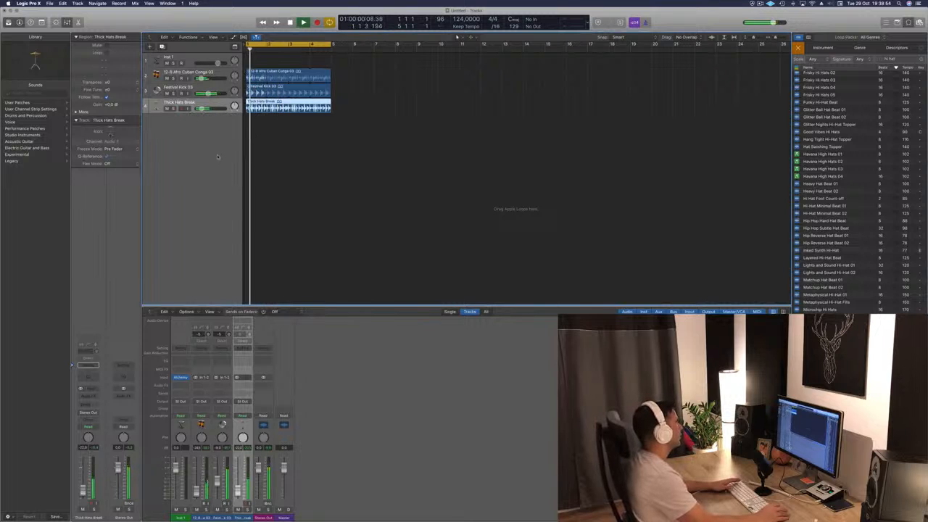
key("space")
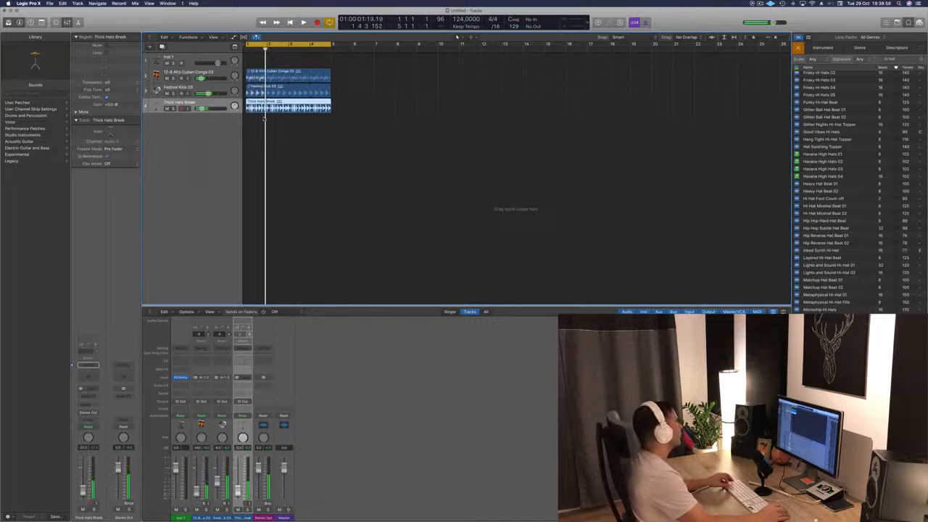
Split the Thick Hats Break region shortly before bar 2 during playback and delete the part after the cut.
key("space")
key("cmd+Right")
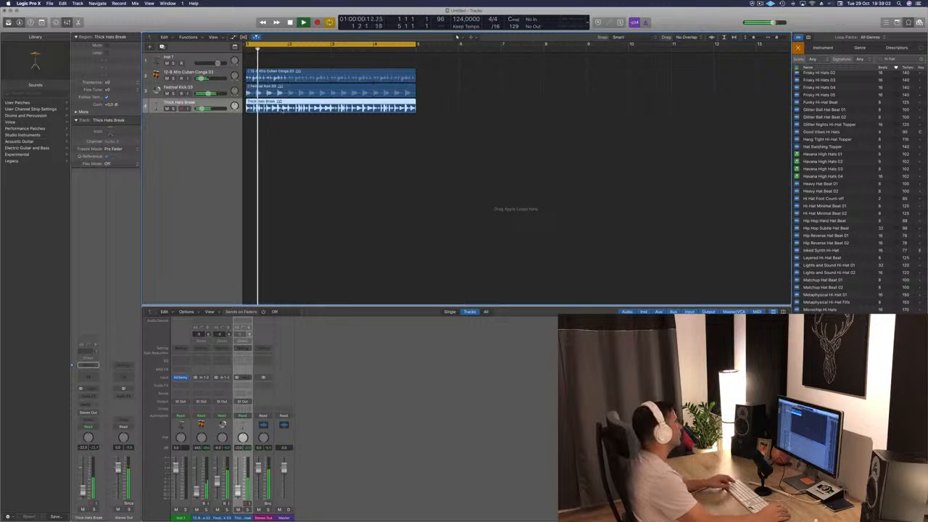
key("cmd+t")
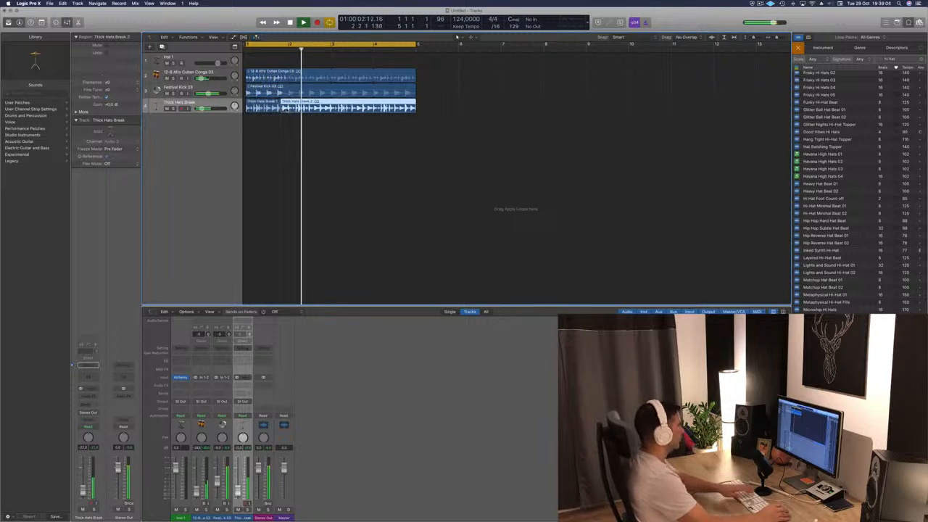
key("Delete")
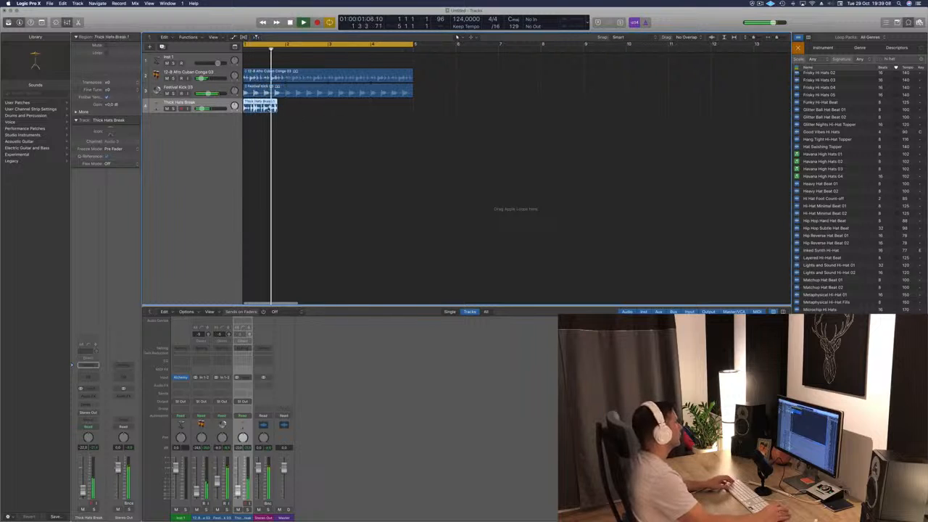
Copy the short Thick Hats Break region directly behind itself and trim the copy off at bar 2.
left_click_drag(257, 107, 292, 108)
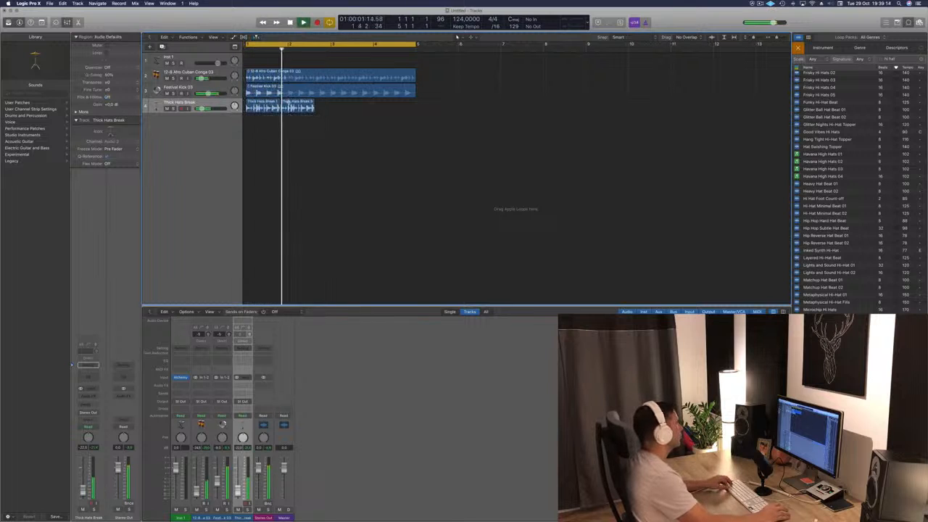
double_click(290, 106, "super")
key("space")
key("Delete")
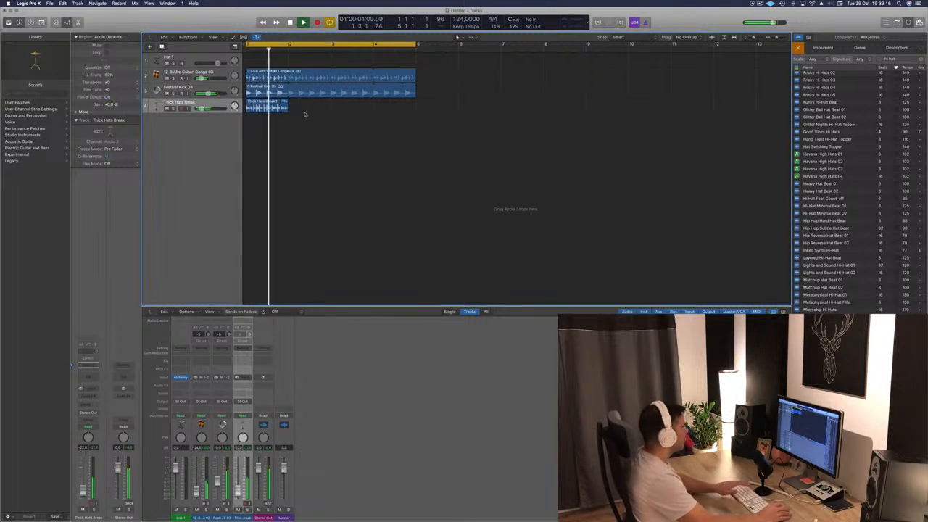
Copy the one-bar Thick Hats Break pattern along its track until it fills the four bars up to bar 5.
mouse_move(341, 110)
left_mouse_down()
mouse_move(276, 108)
mouse_move(331, 107)
left_mouse_up()
left_click_drag(269, 107, 351, 108)
scroll(335, 174, "down", 3)
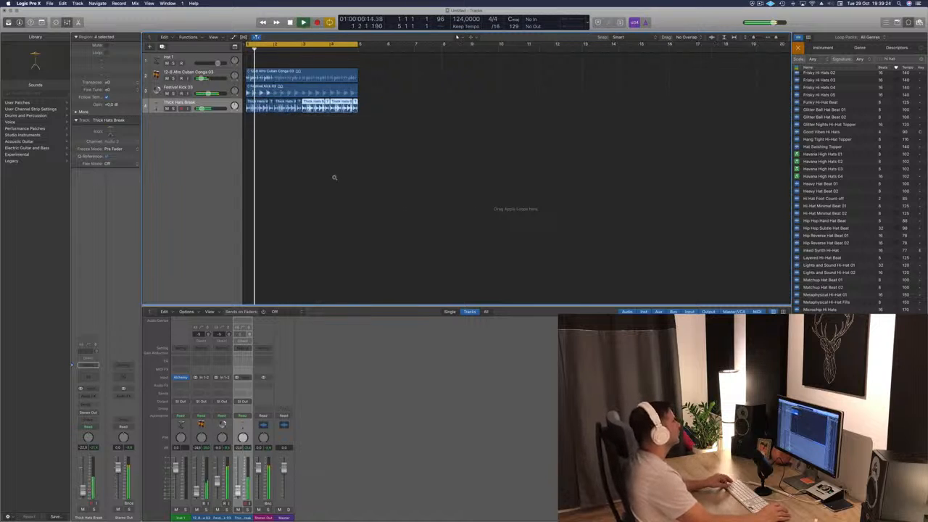
scroll(334, 179, "up", 5)
scroll(362, 180, "down", 2)
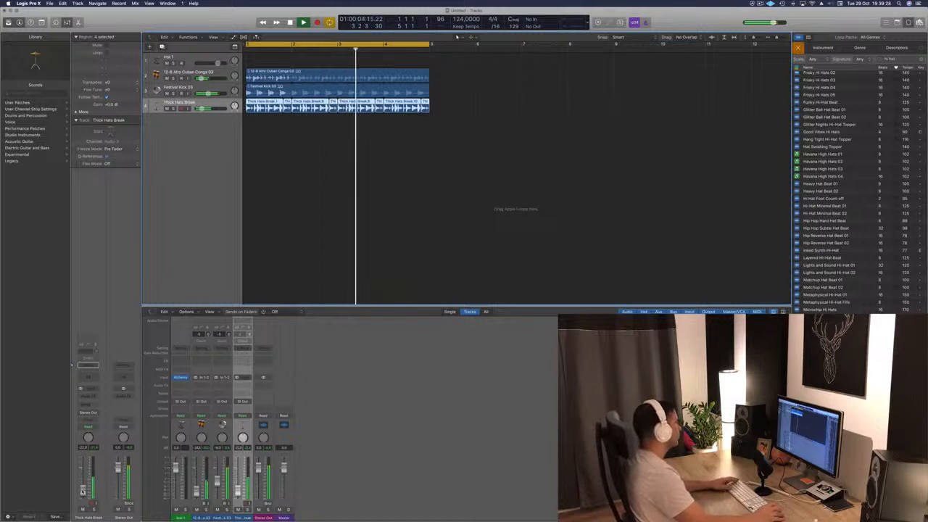
Insert a stereo Delay Designer on the Afro Cuban Conga track.
left_click(211, 77)
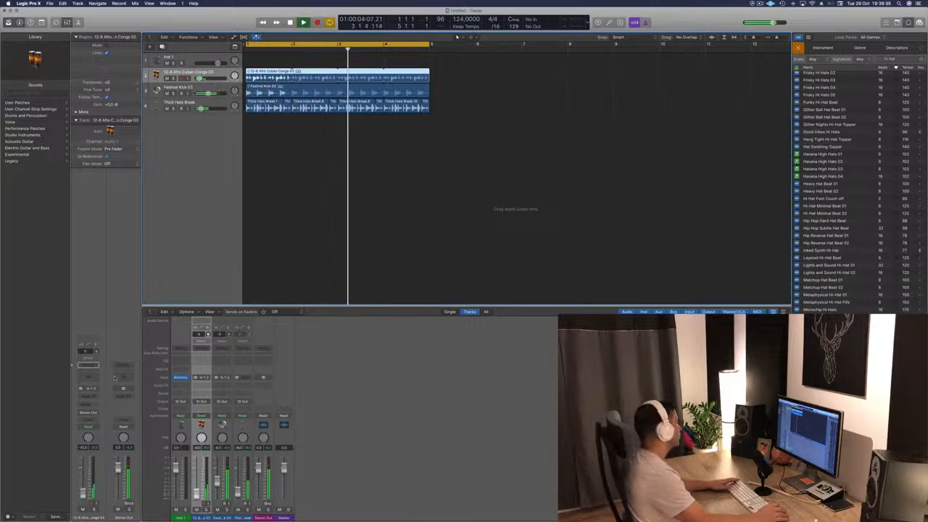
left_click(88, 396)
mouse_move(84, 419)
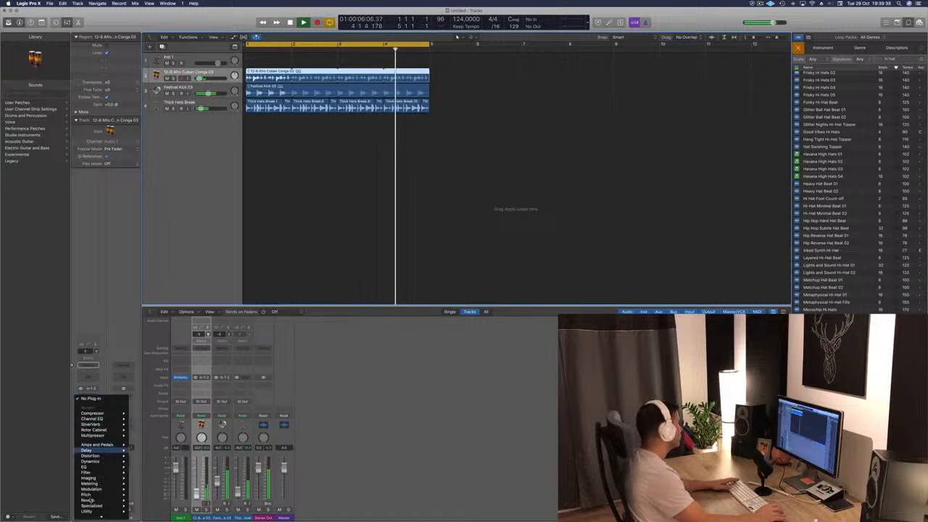
mouse_move(109, 501)
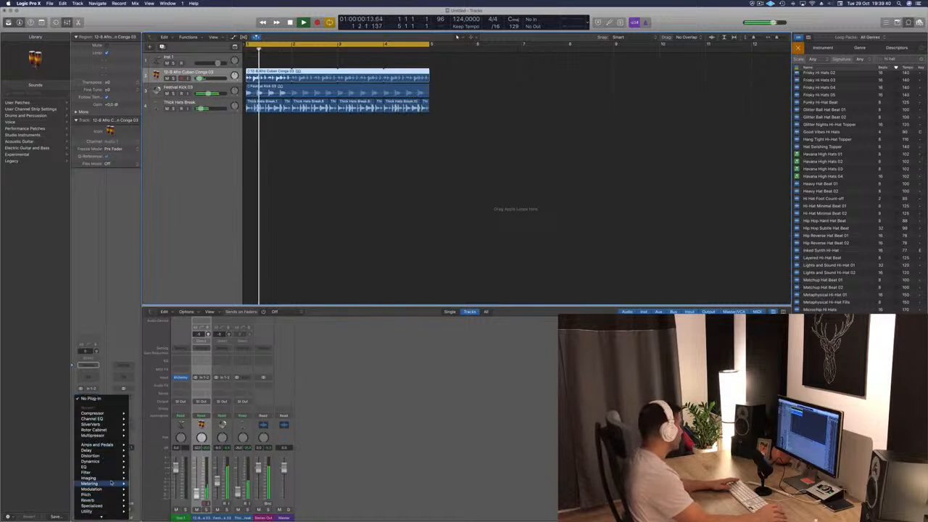
mouse_move(111, 467)
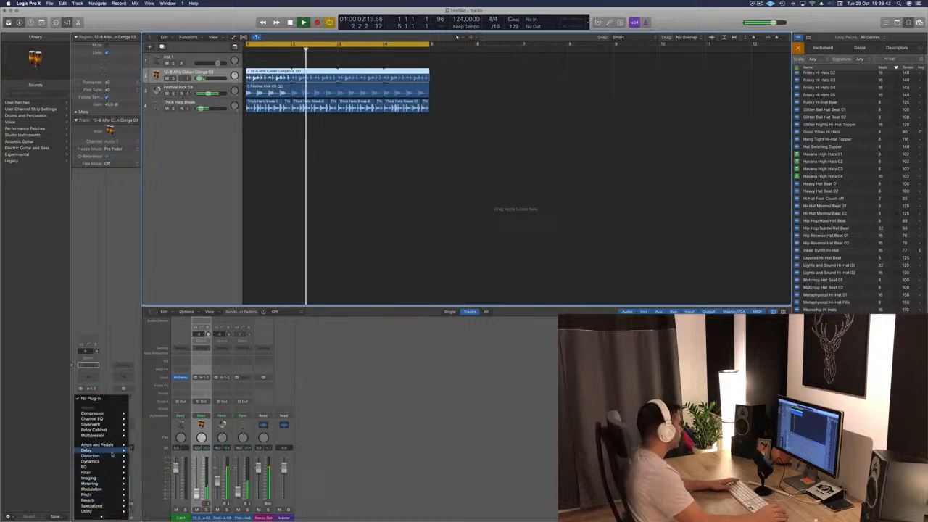
mouse_move(102, 451)
mouse_move(150, 451)
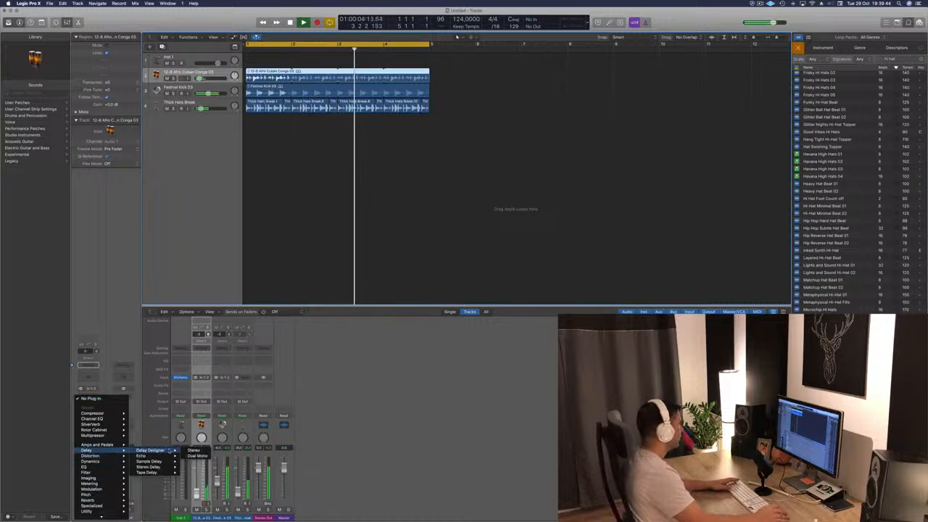
left_click(194, 451)
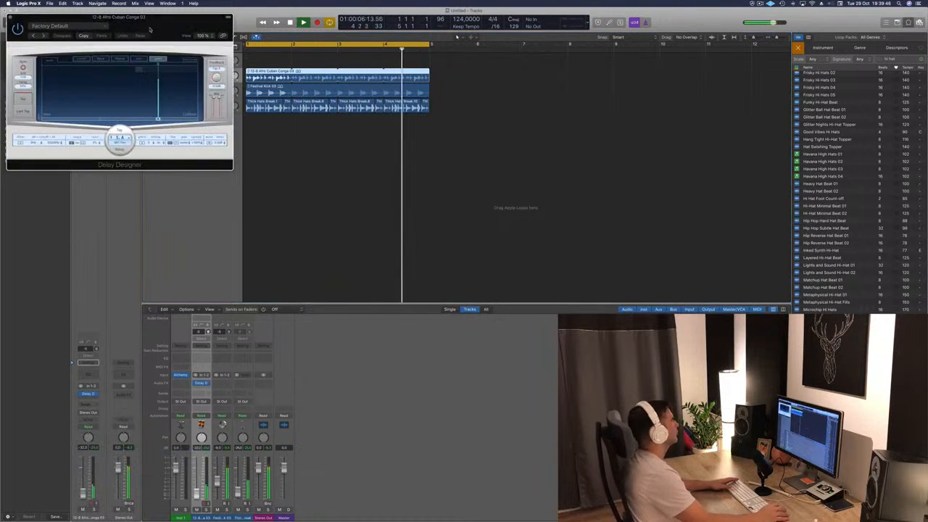
Audition the Delay Designer presets one after another during playback, from the 1/4 note delays through the Infinite Repeat presets to Bounce Pattern.
left_click_drag(158, 18, 534, 39)
key("]")
left_click(417, 57)
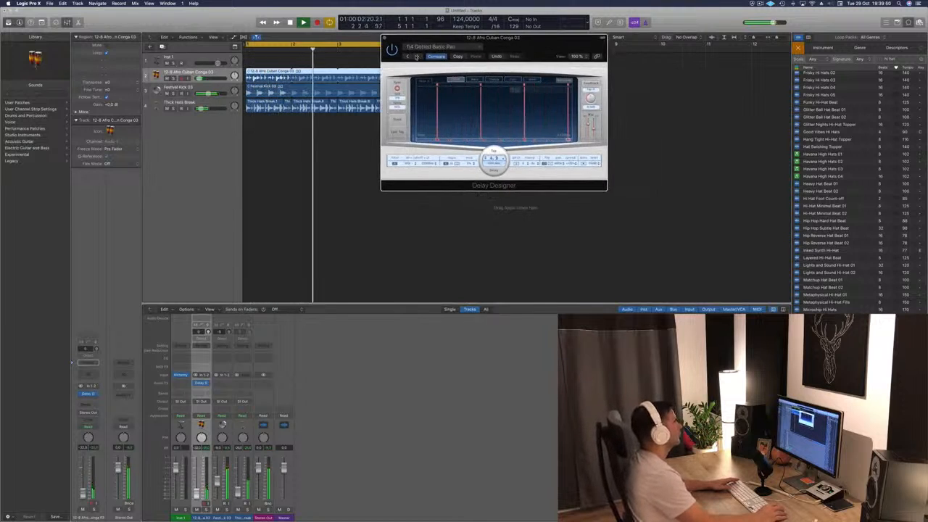
left_click_drag(469, 55, 438, 69)
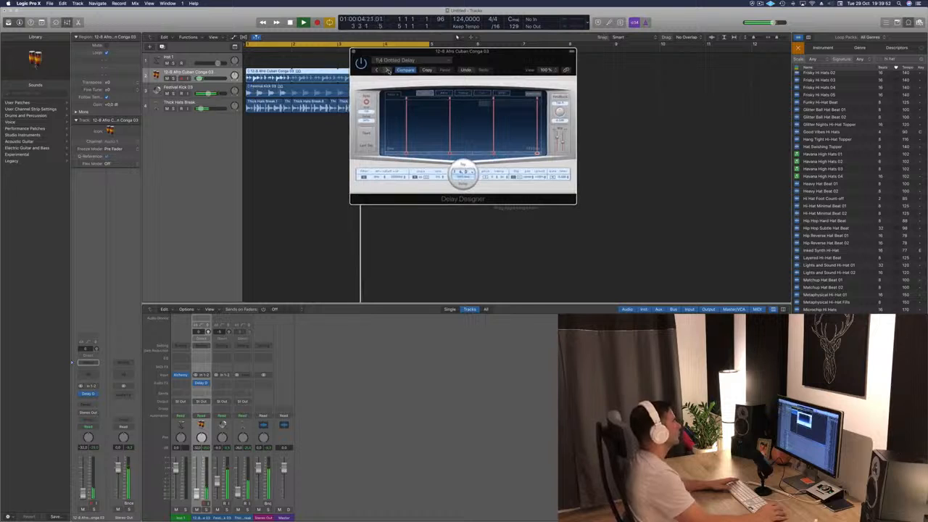
left_click(387, 70)
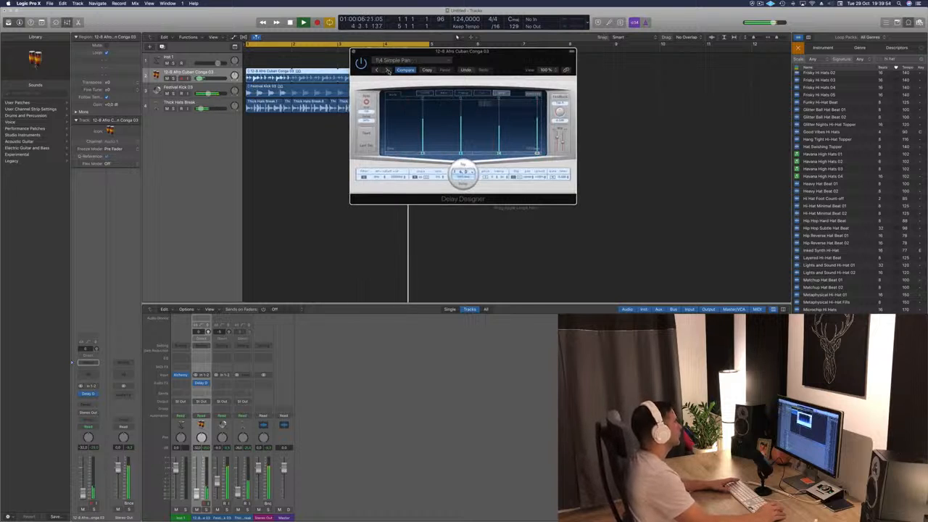
left_click(387, 69)
left_click(388, 70)
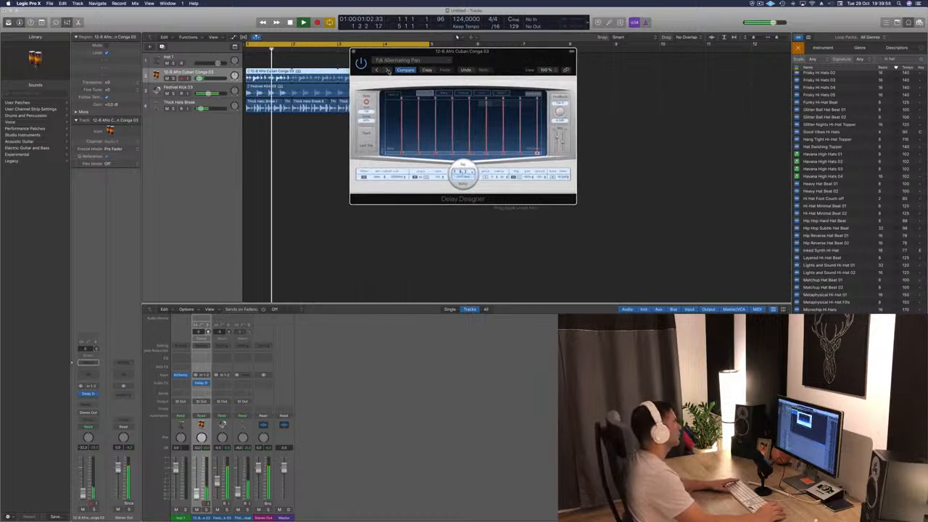
left_click(388, 69)
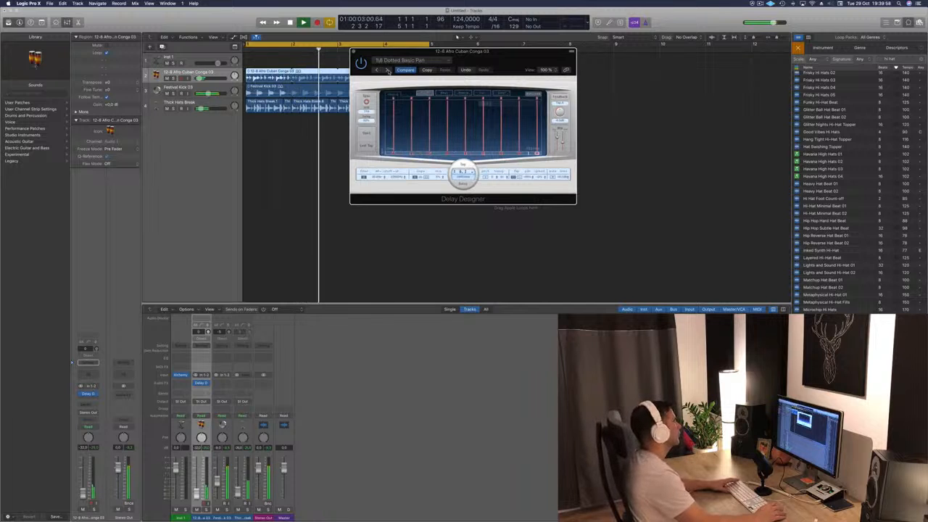
left_click(387, 70)
left_click(387, 69)
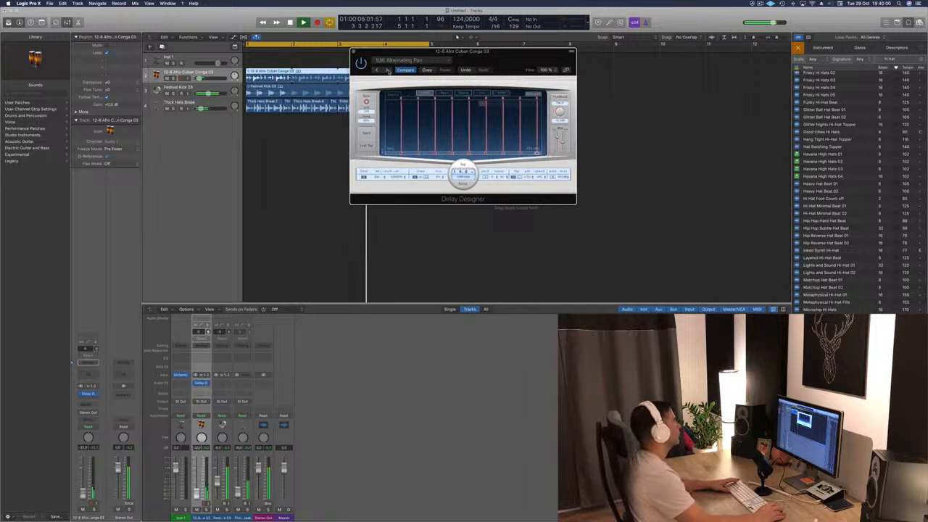
left_click(387, 70)
left_click(387, 70)
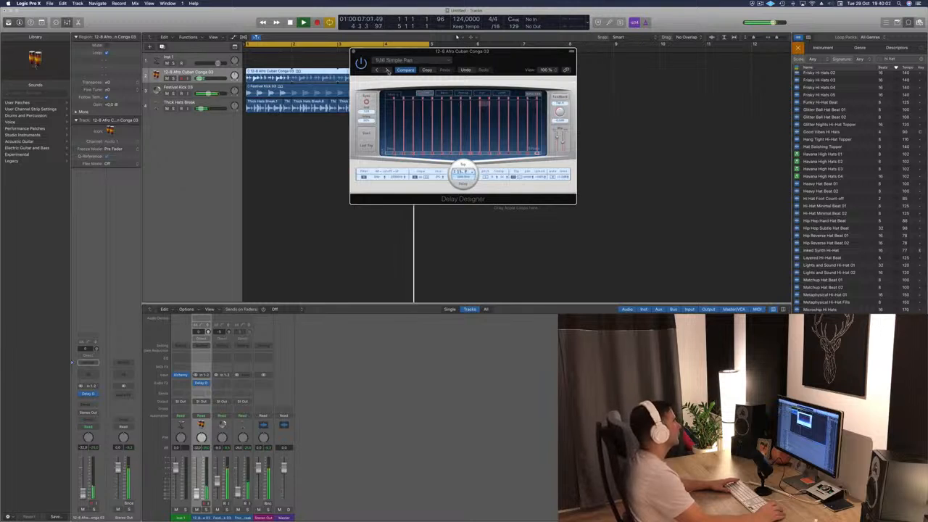
left_click(388, 70)
left_click(388, 69)
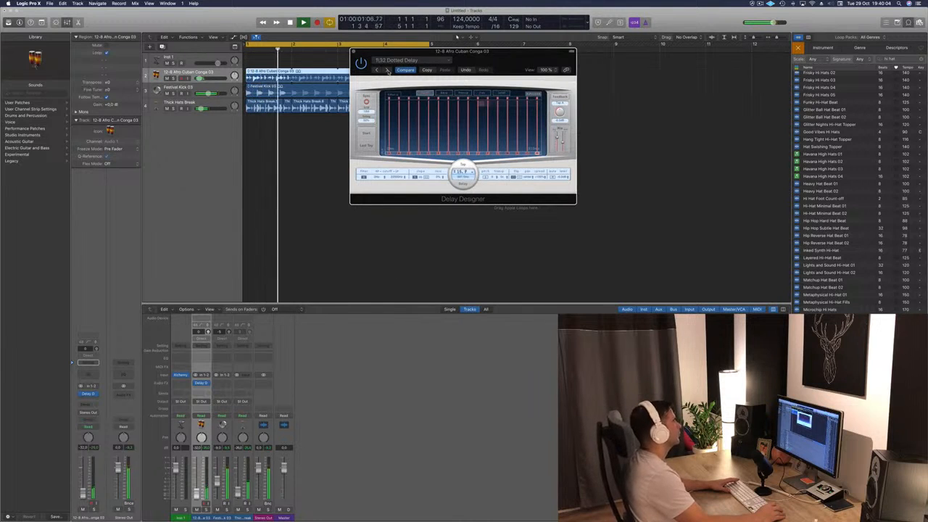
left_click(387, 70)
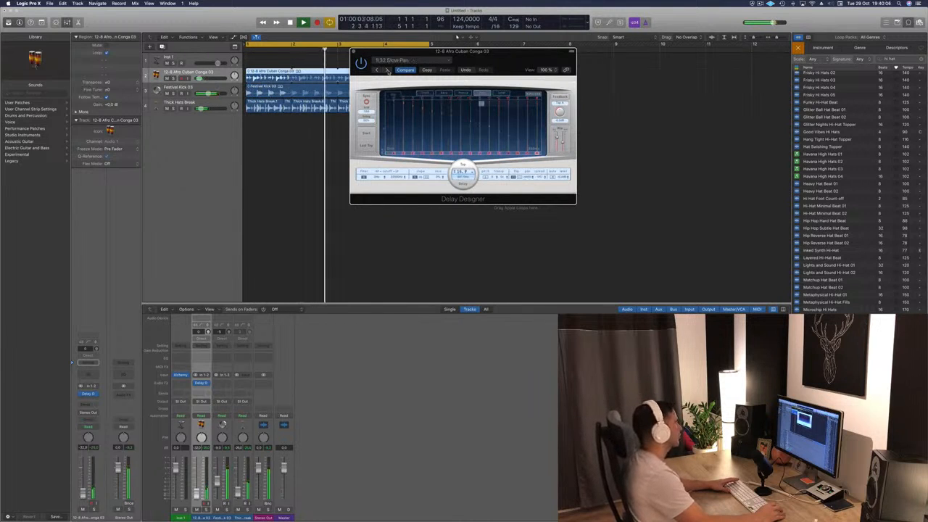
left_click(387, 70)
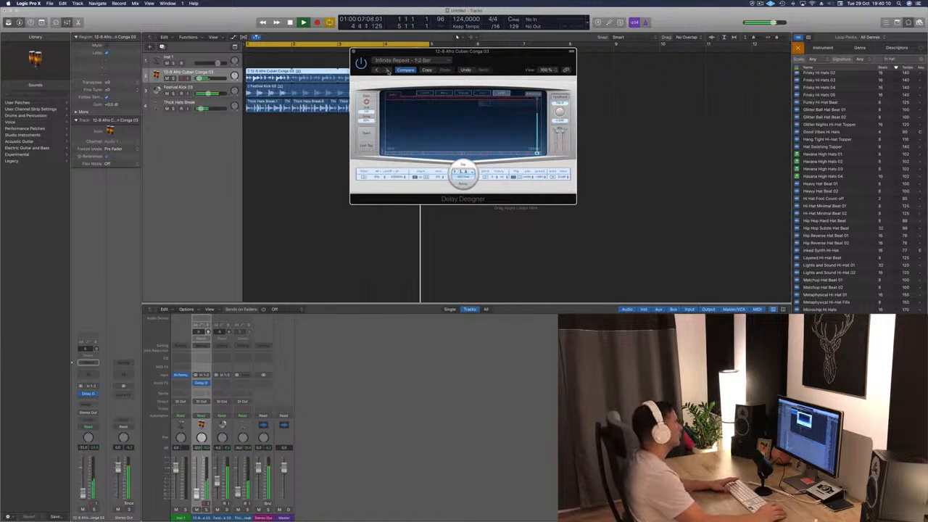
left_click(387, 70)
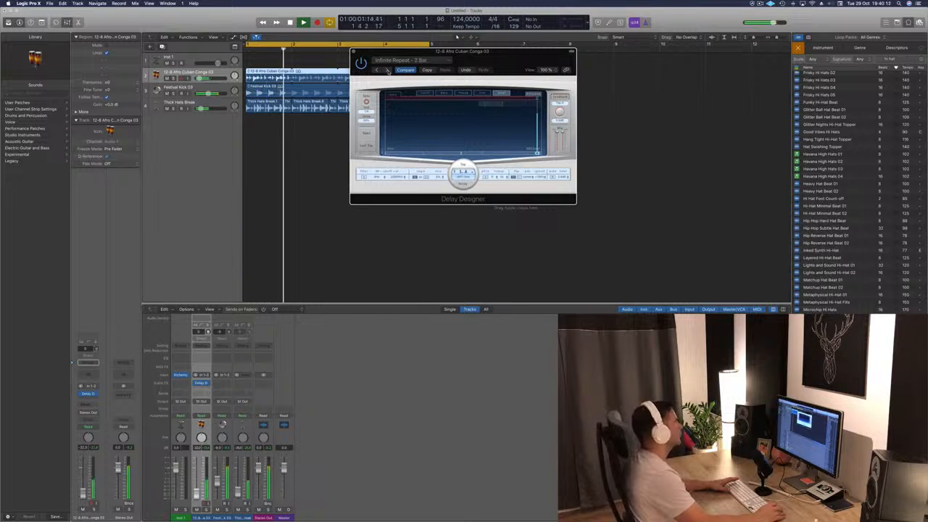
left_click(388, 70)
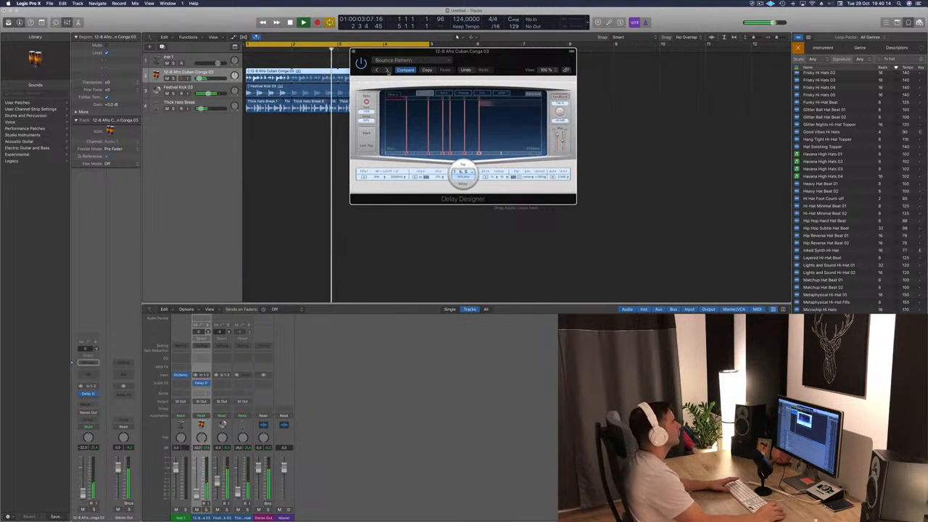
left_click(377, 70)
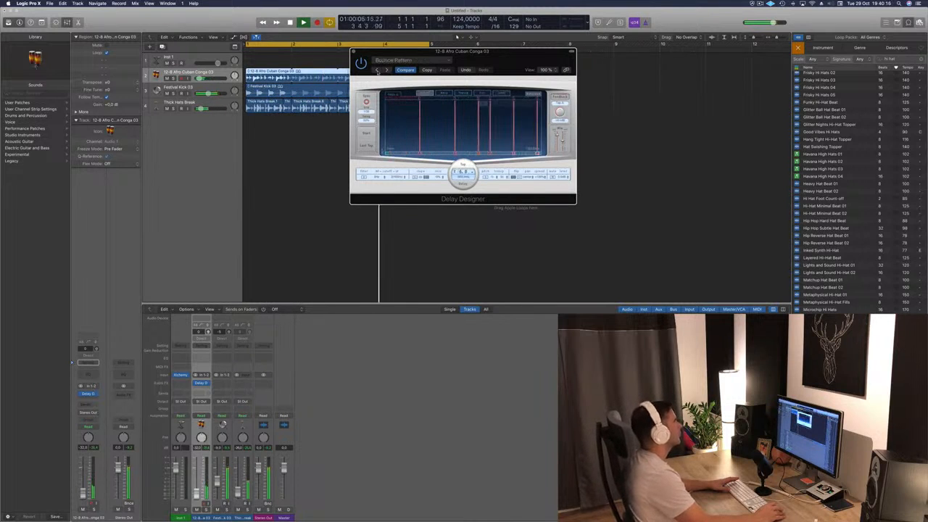
Lower the conga track's volume to about -31 dB and load the 1/16 Filter Pan preset from the Simple Filtered group in Delay Designer.
left_click_drag(484, 51, 655, 35)
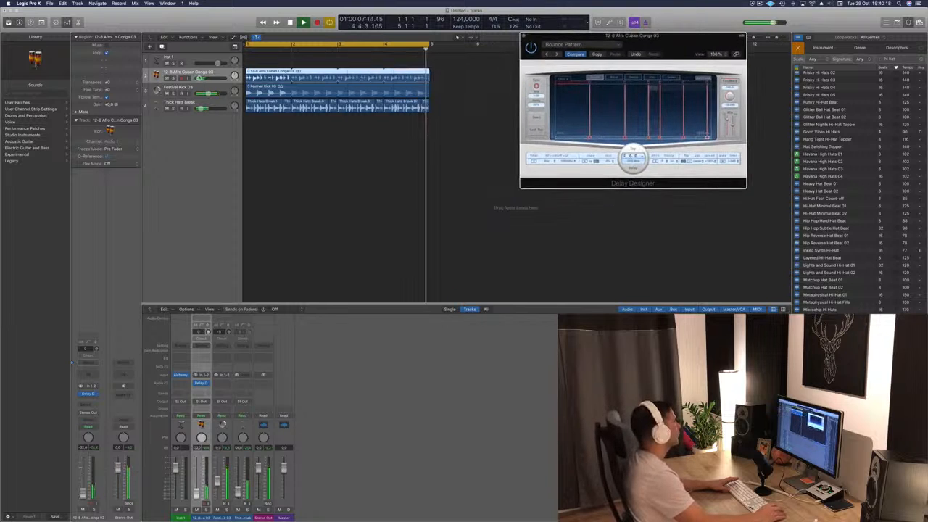
left_click_drag(202, 79, 199, 78)
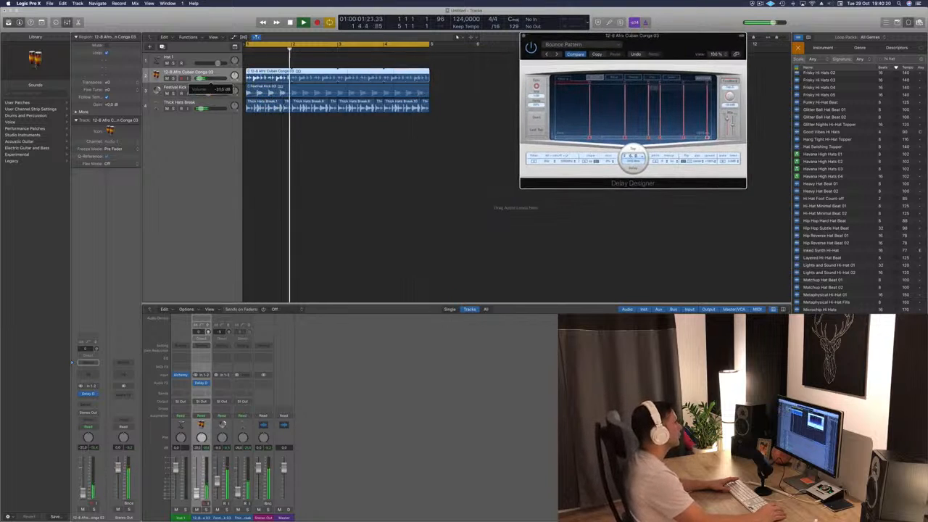
left_click(589, 45)
mouse_move(614, 170)
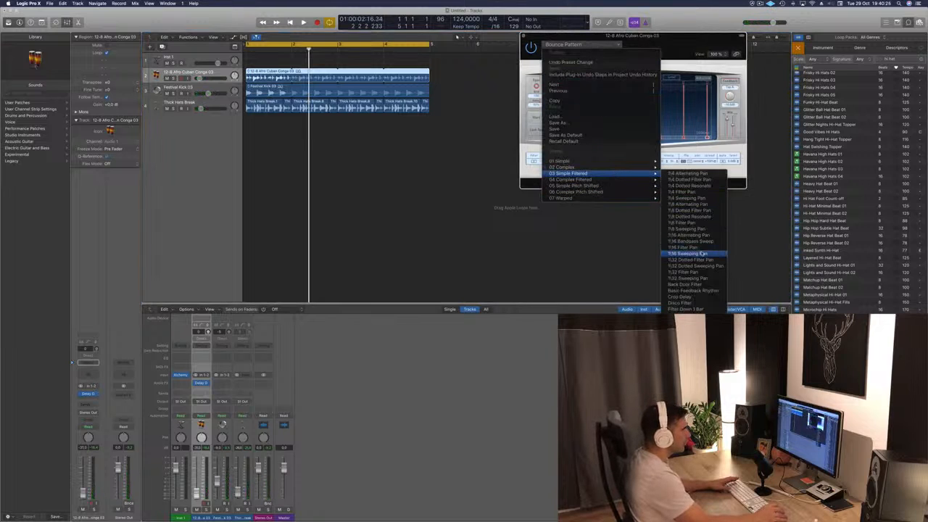
left_click(698, 248)
key("space")
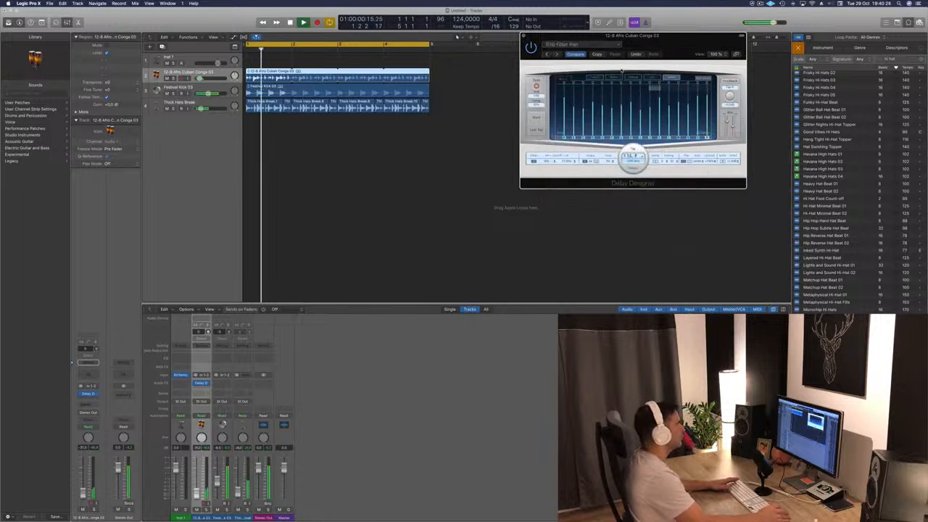
Reduce the wet level in the conga's Delay Designer slightly and close the plug-in window.
left_click_drag(684, 47, 538, 63)
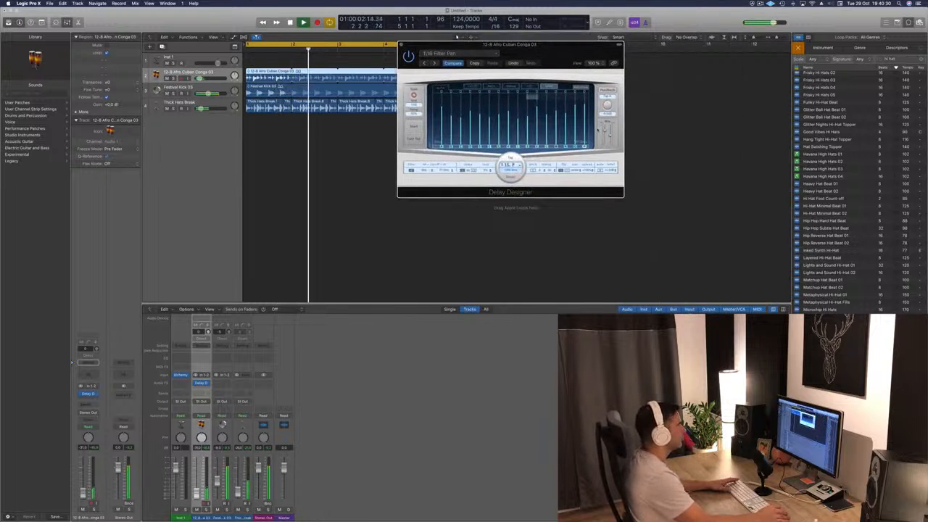
left_click_drag(610, 134, 612, 142)
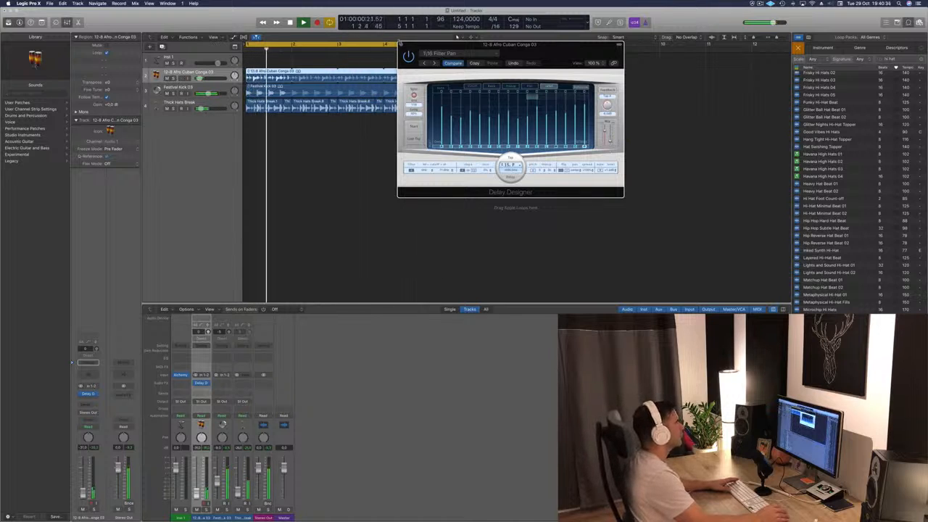
left_click(402, 45)
Split the conga region shortly after bar 1 and delete everything behind the cut, leaving only the short opening hit.
key("Return")
key("space")
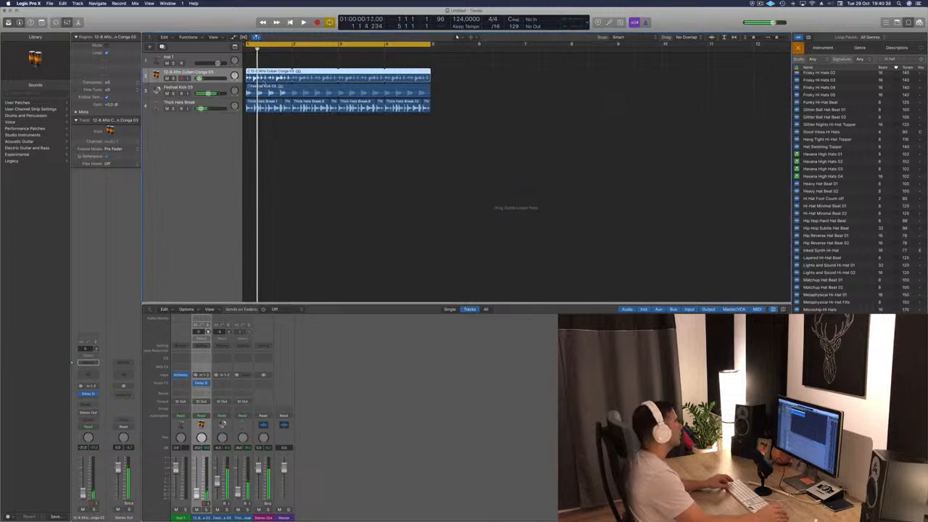
key("super+Right")
key("space")
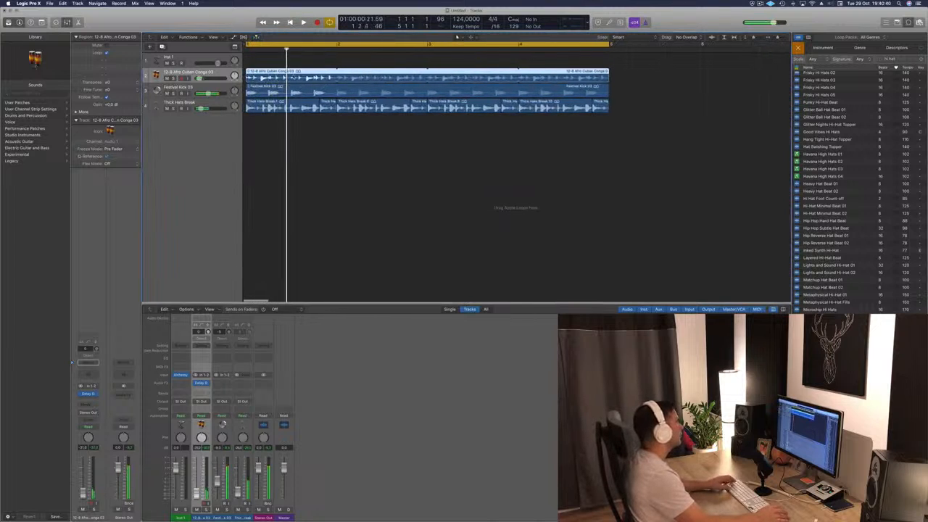
double_click(262, 75, "super")
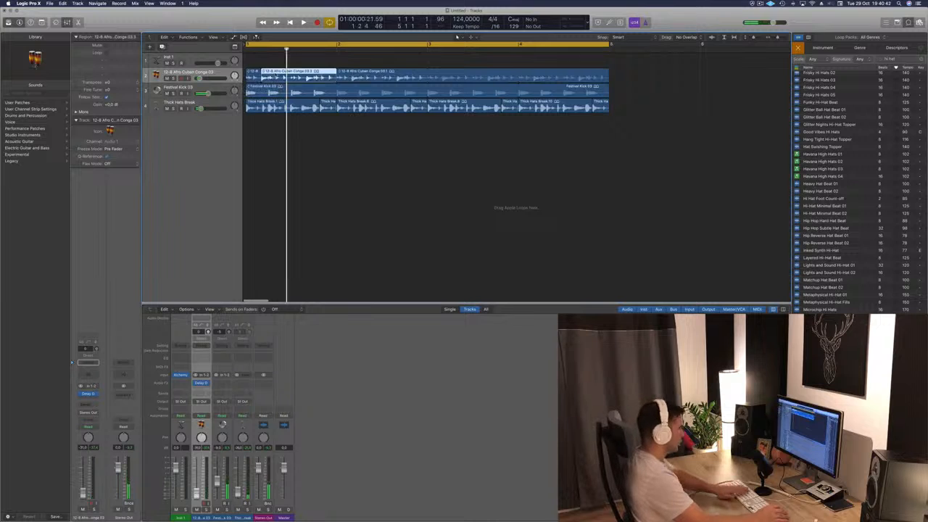
key("space")
key("space")
key("space")
left_click(404, 72)
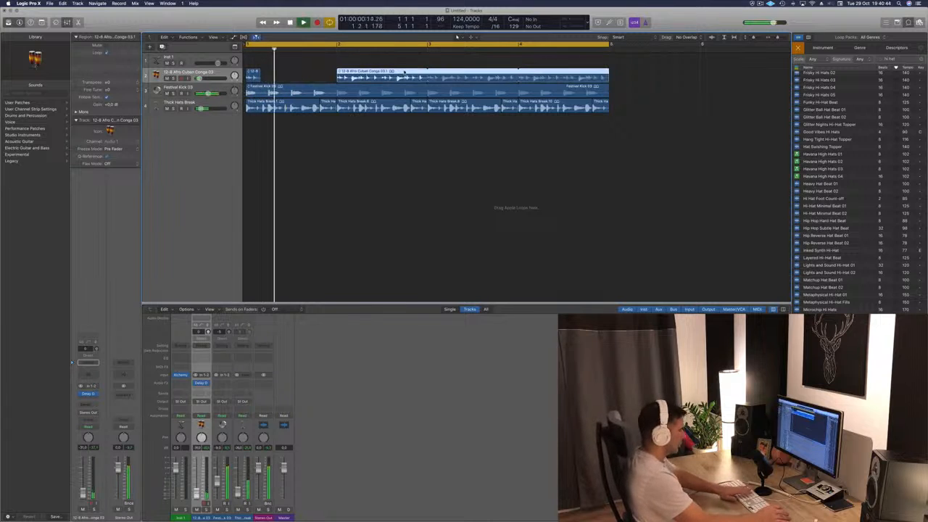
key("Delete")
key("space")
key("space")
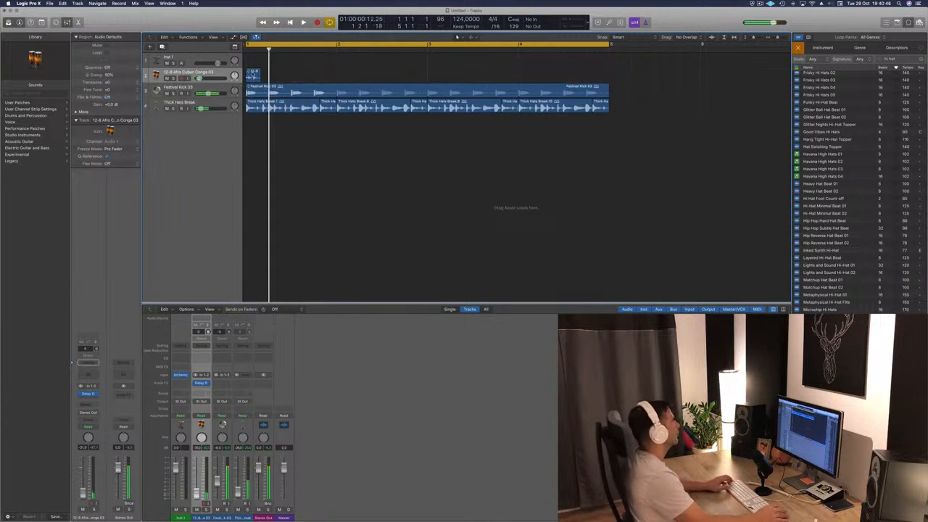
Copy the short conga region along its track at half-bar intervals until it fills the four bars up to bar 5.
left_click_drag(252, 76, 298, 77, "alt")
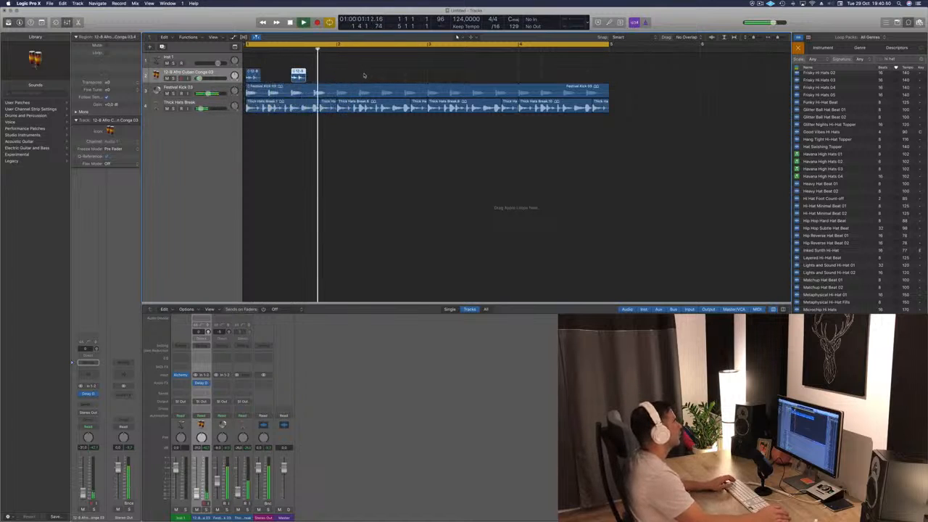
mouse_move(363, 76)
left_mouse_down()
mouse_move(254, 78)
mouse_move(345, 80)
left_mouse_up()
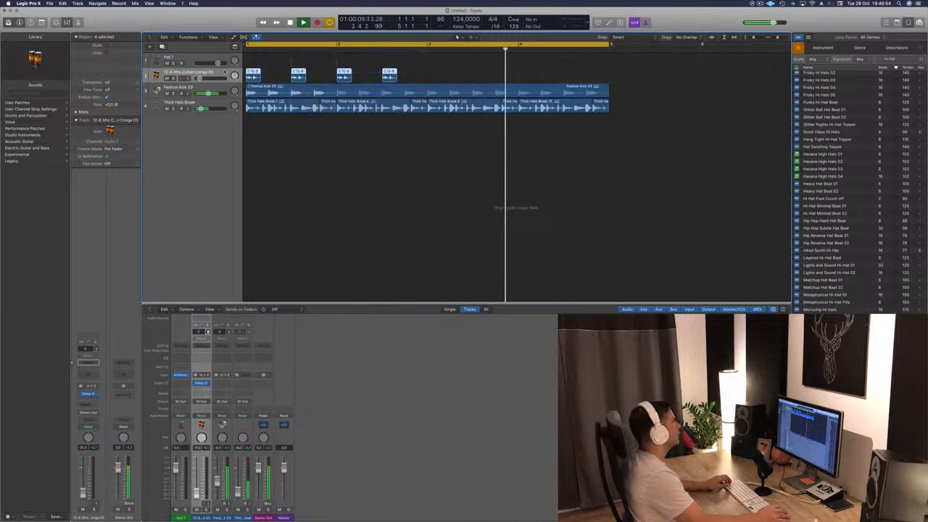
left_click_drag(253, 77, 433, 82, "alt")
key("space")
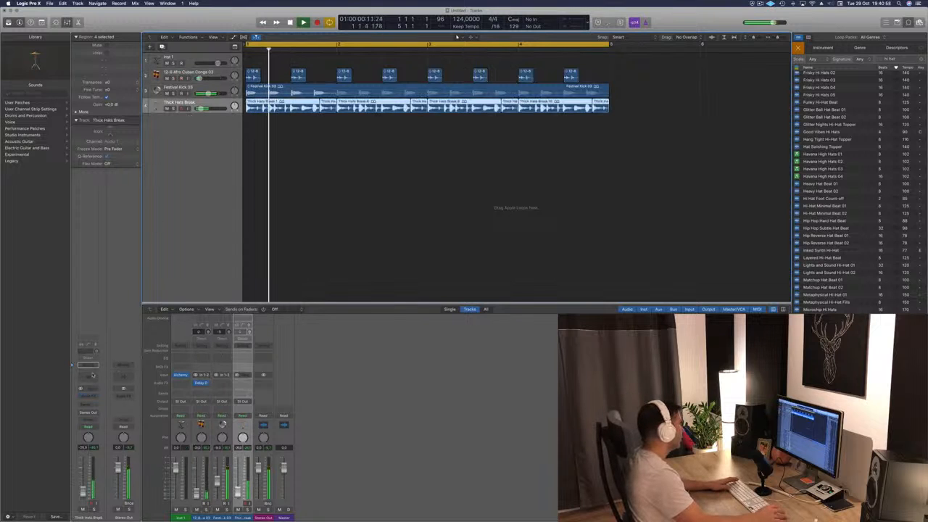
Add a Channel EQ to the Thick Hats Break track, raise its low-cut to around 250 Hz, and close the plug-in window.
left_click(91, 380)
left_click(47, 53)
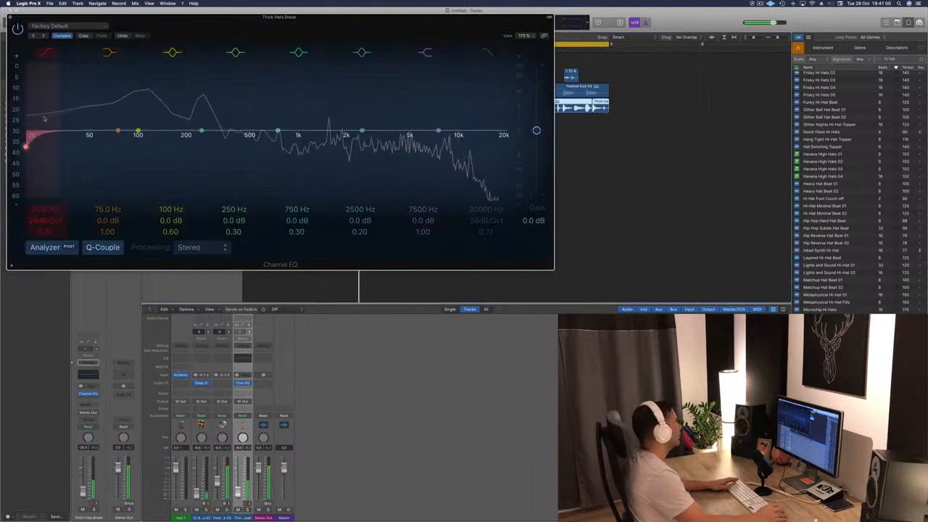
left_click_drag(47, 120, 242, 125)
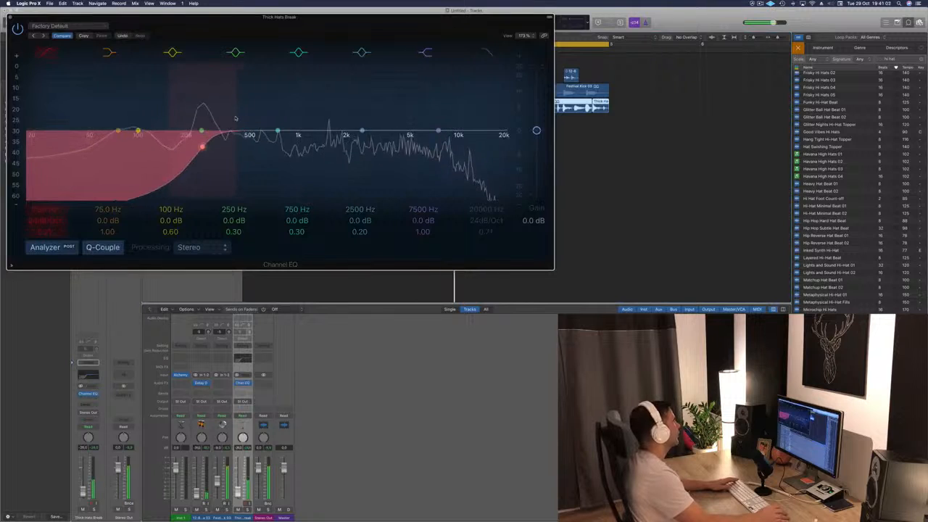
key("super+w")
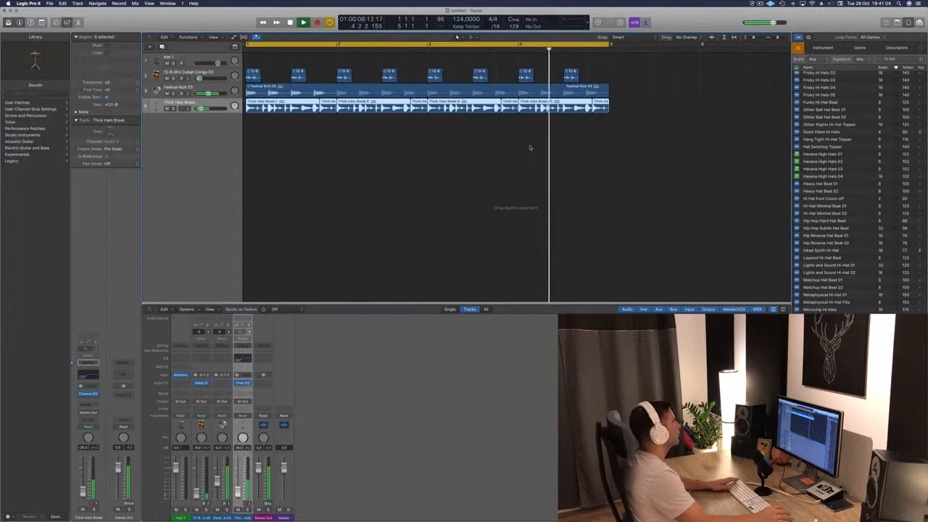
left_click(339, 186)
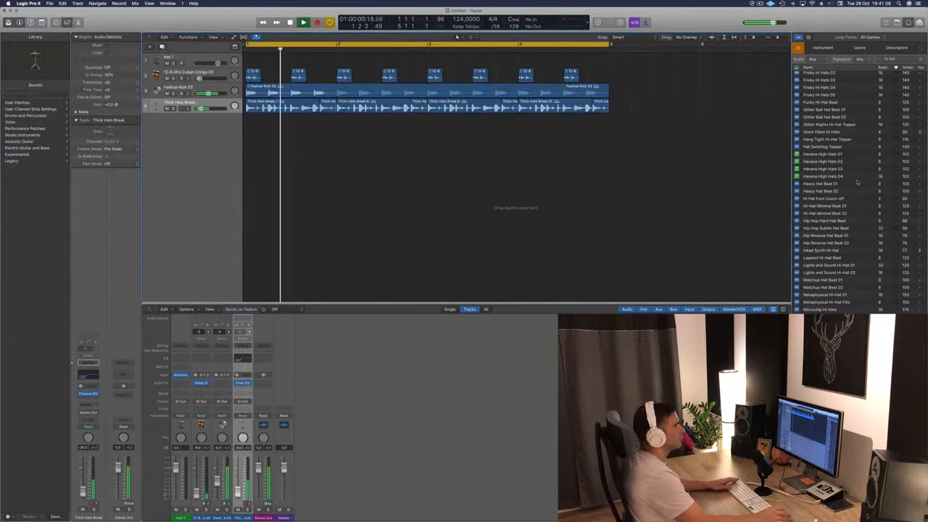
Clear the loop search and audition loops from the full list, including Tempo Funk Break and Tense Snare Break.
triple_click(908, 59)
key("BackSpace")
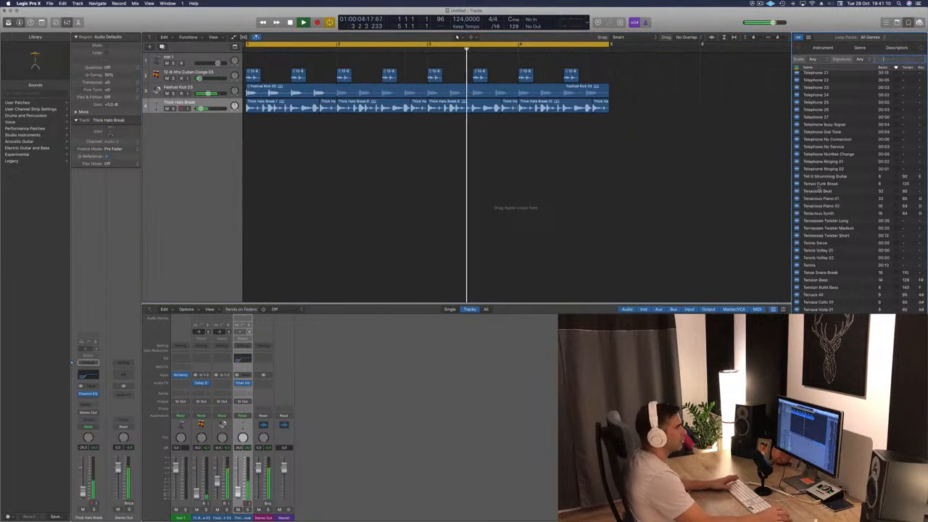
left_click(831, 185)
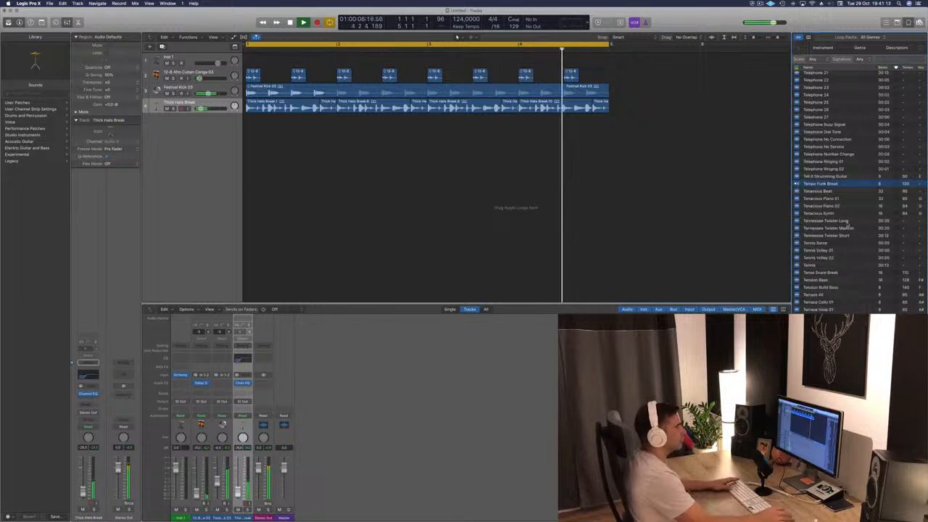
left_click(823, 272)
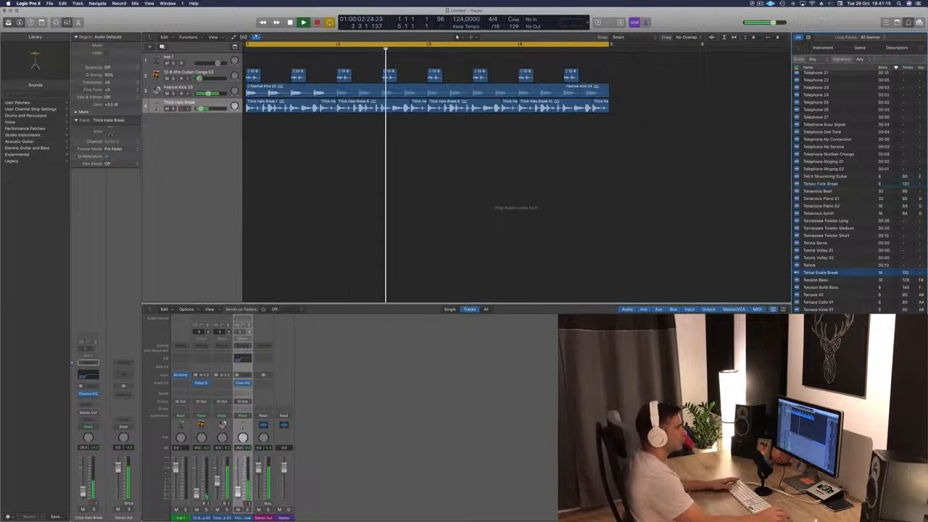
scroll(856, 189, "down", 2)
scroll(872, 283, "down", 10)
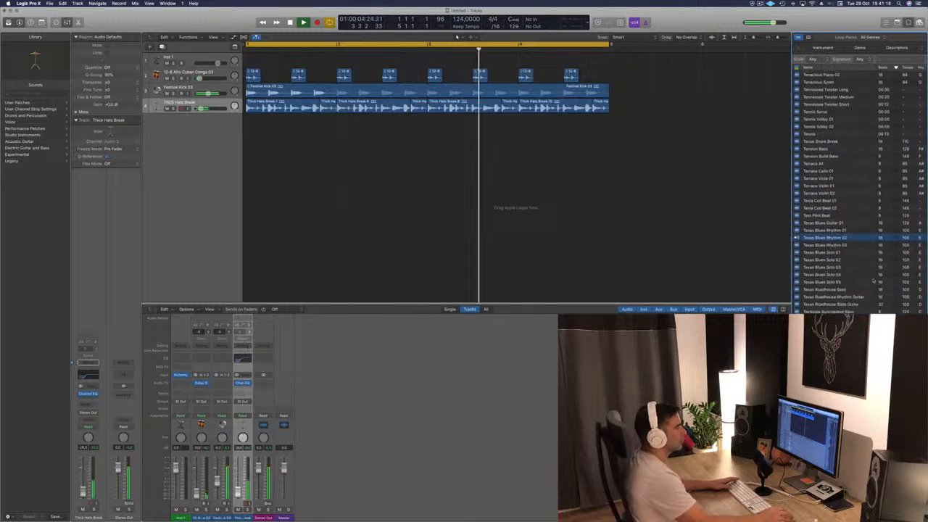
scroll(873, 283, "down", 3)
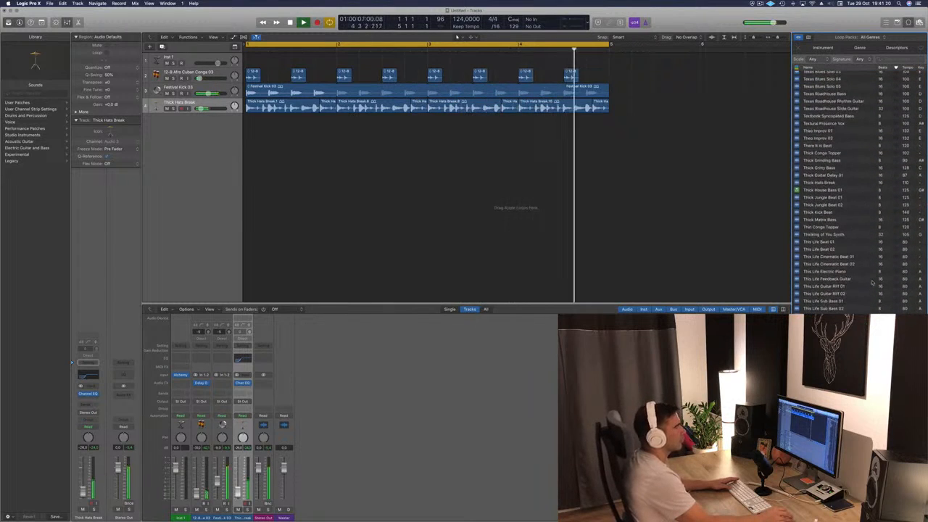
scroll(864, 200, "up", 6)
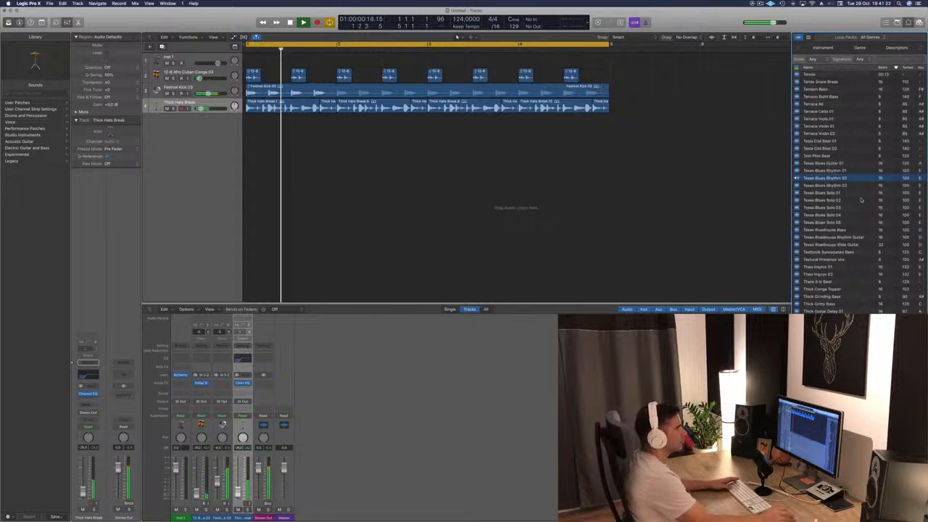
Audition the Texas Blues Rhythm 03, Texas Blues Solo 03 and Texas Roadhouse Bass loops against the beat.
left_click(828, 185)
left_click(823, 208)
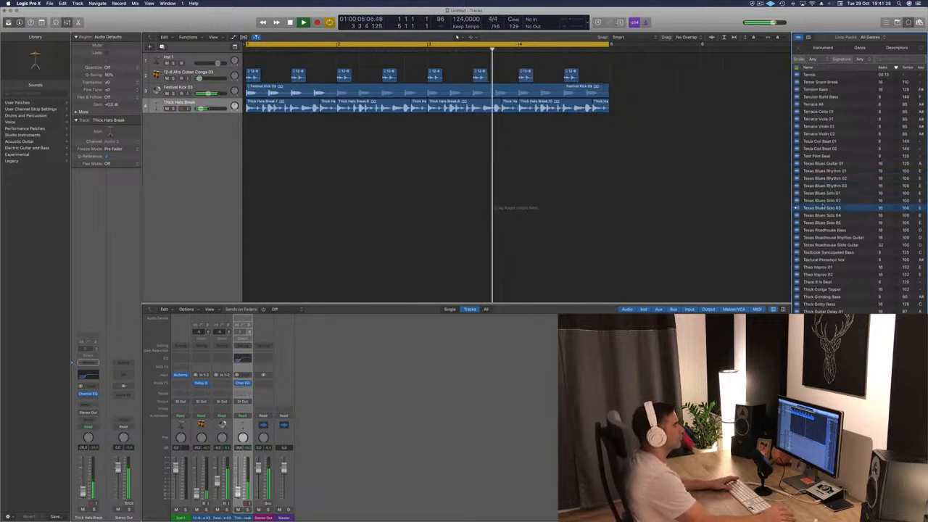
scroll(840, 224, "down", 2)
left_click(842, 215)
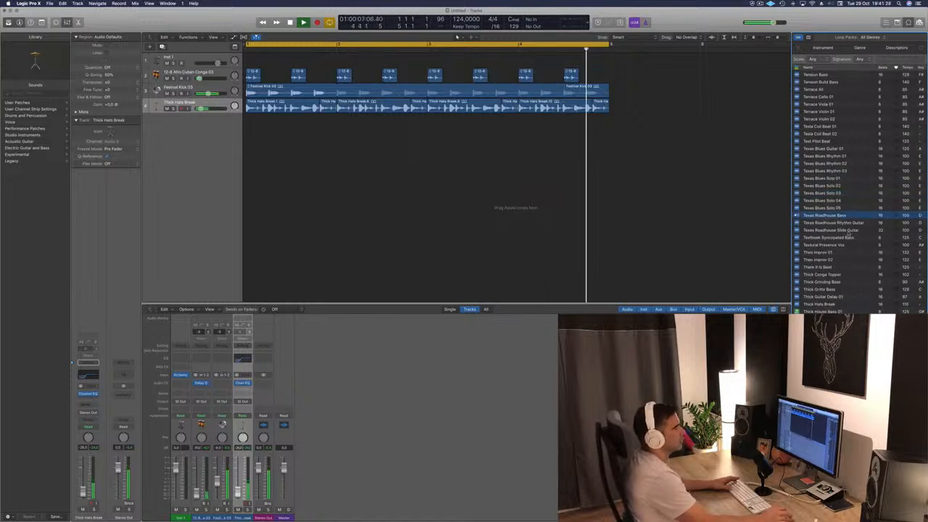
scroll(849, 232, "down", 2)
scroll(851, 236, "down", 2)
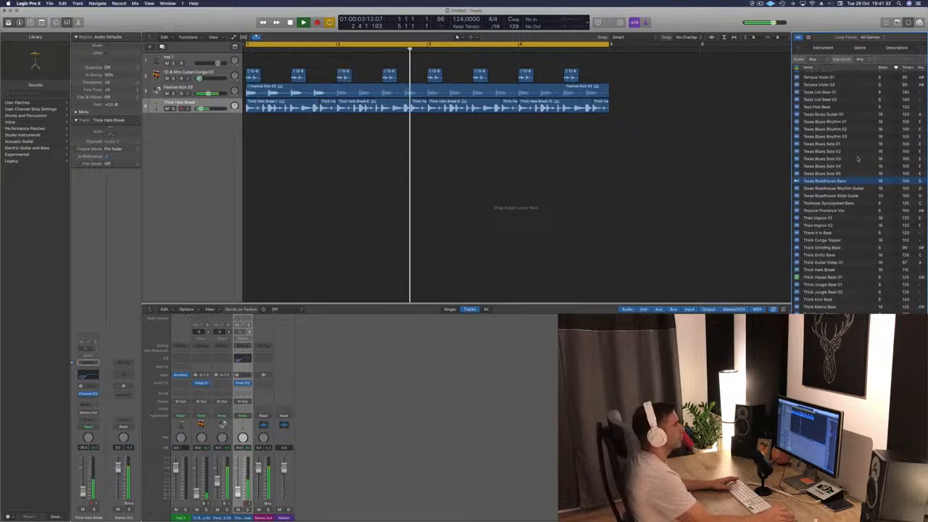
Add the Texas Roadhouse Bass loop on a new track at bar 1 and fine-tune its volume during playback.
key("space")
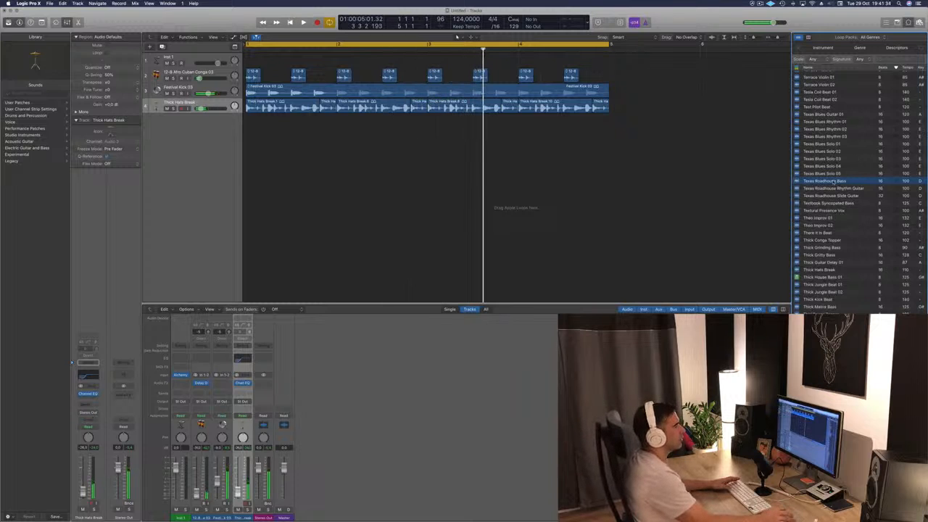
left_click_drag(834, 181, 280, 155)
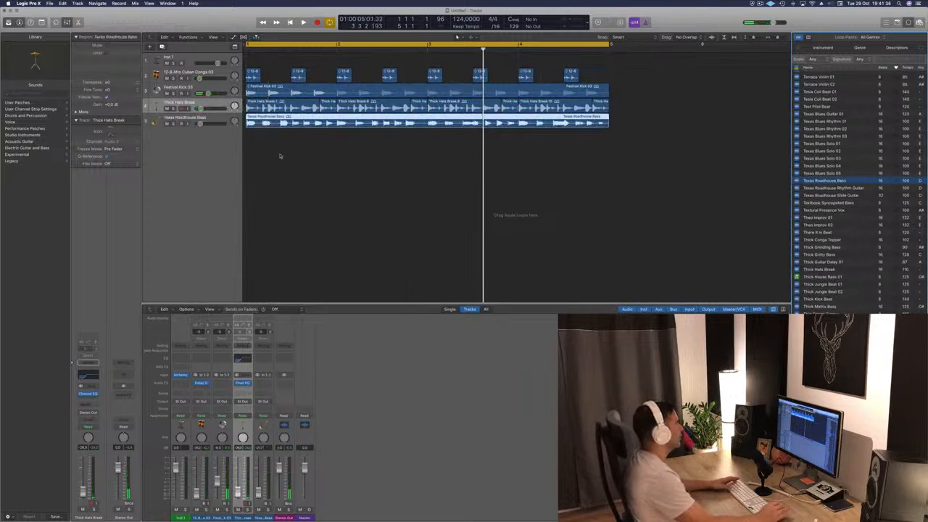
key("space")
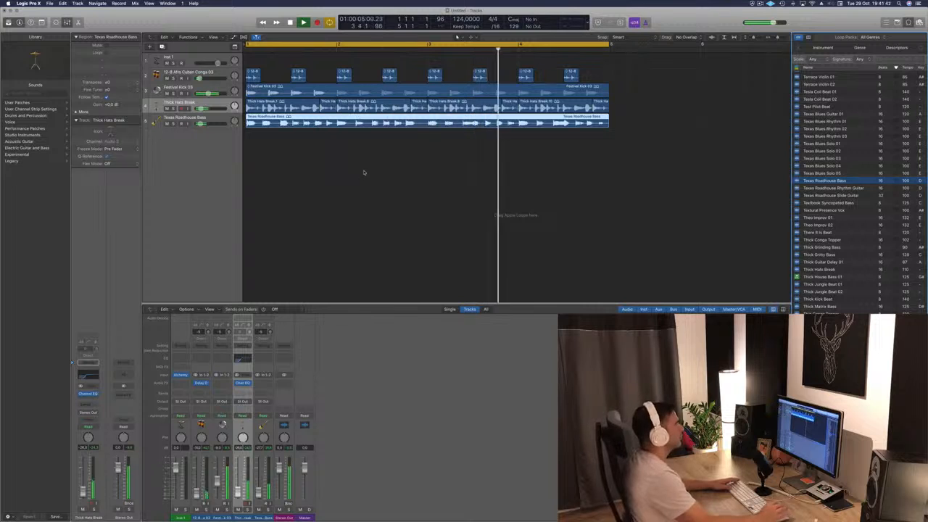
left_click_drag(200, 124, 203, 125)
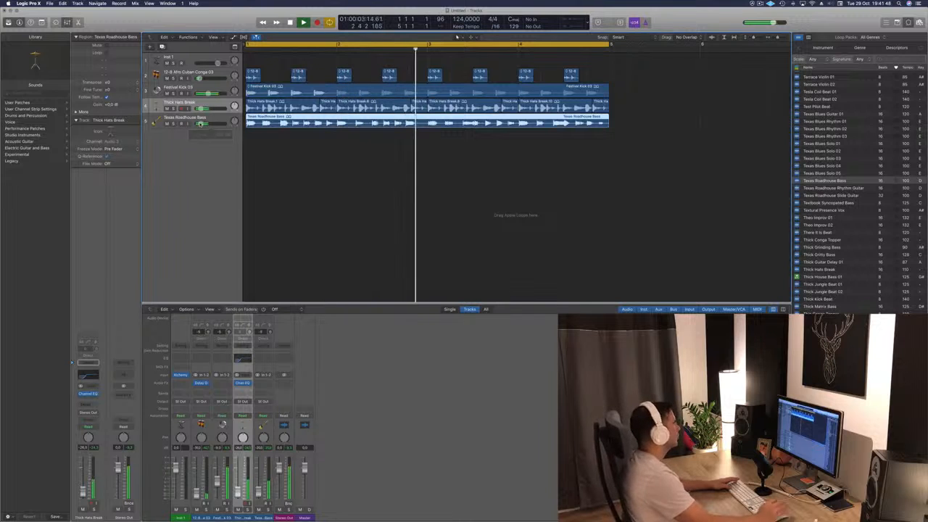
left_click(290, 189)
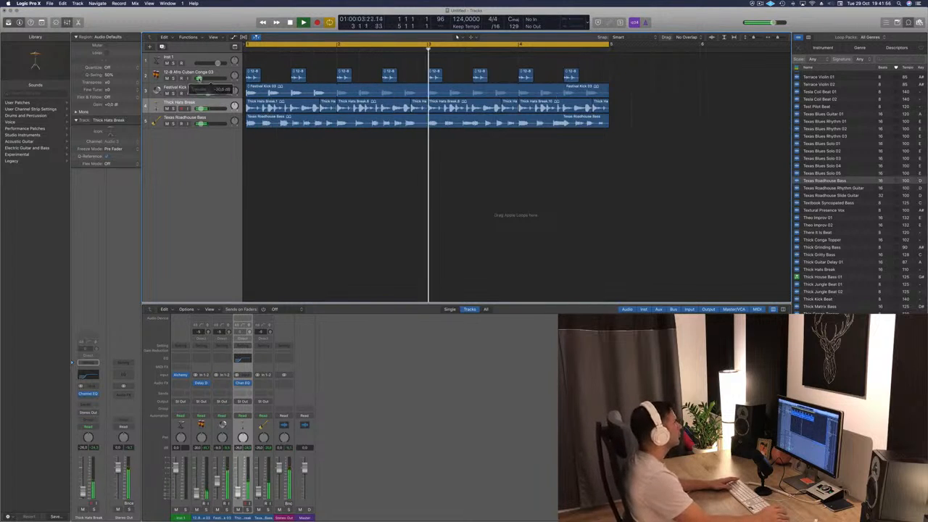
Try shifting all the conga regions slightly later along their track, and undo both moves.
left_click_drag(636, 63, 260, 75)
left_click(281, 61)
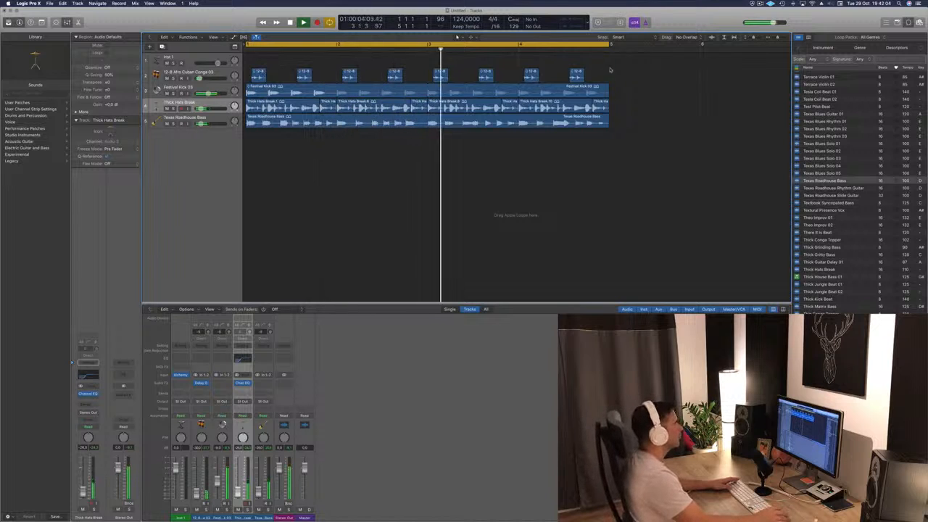
left_click_drag(612, 70, 264, 74)
left_click(473, 210)
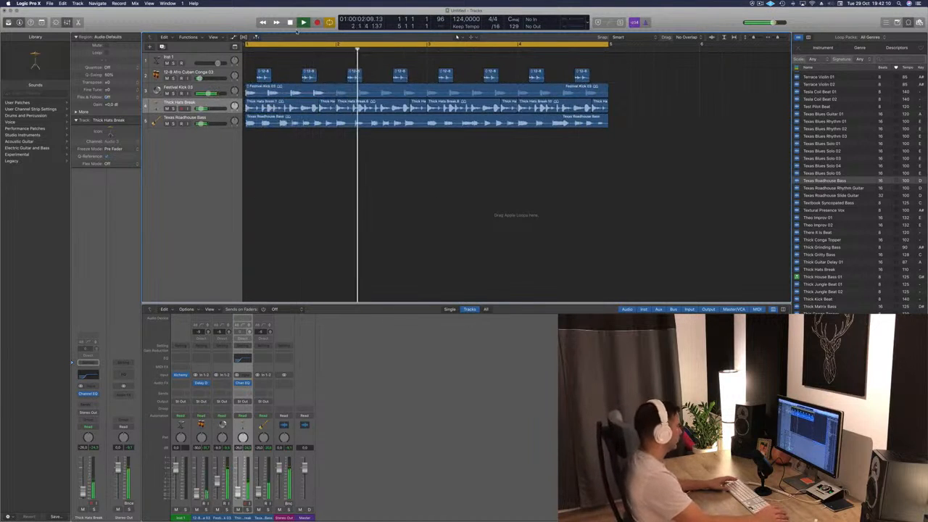
key("super+z")
key("super+z")
key("space")
key("space")
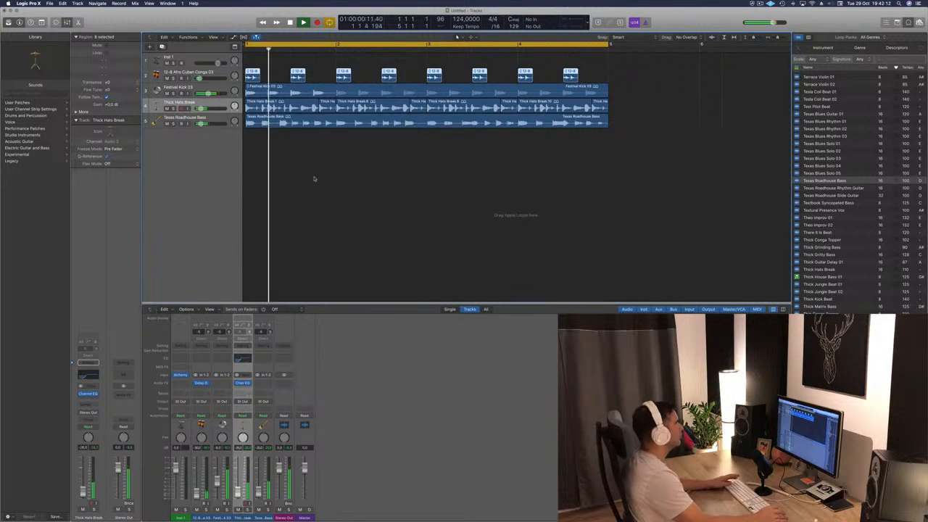
left_click(307, 213)
Audition the two Theo Improv loops and add Theo Improv 01 on a new track at bar 1.
scroll(854, 220, "down", 2)
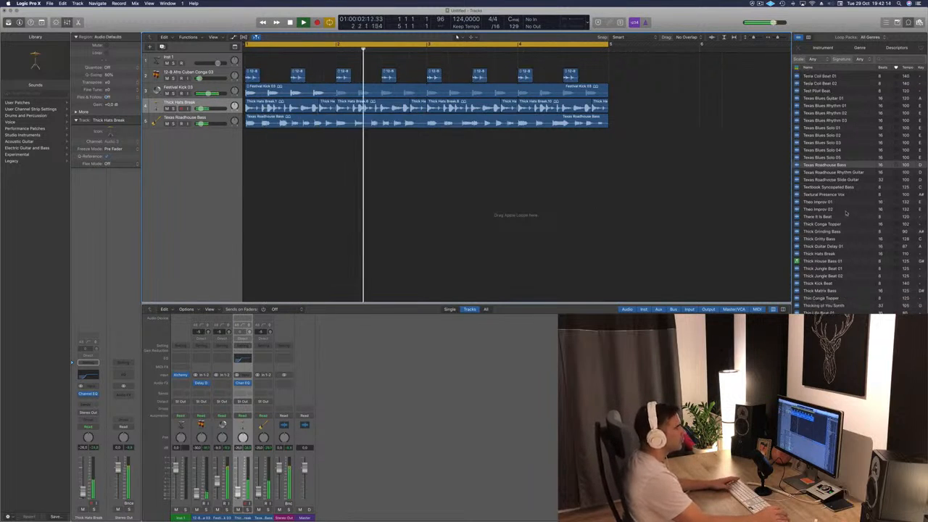
left_click(818, 202)
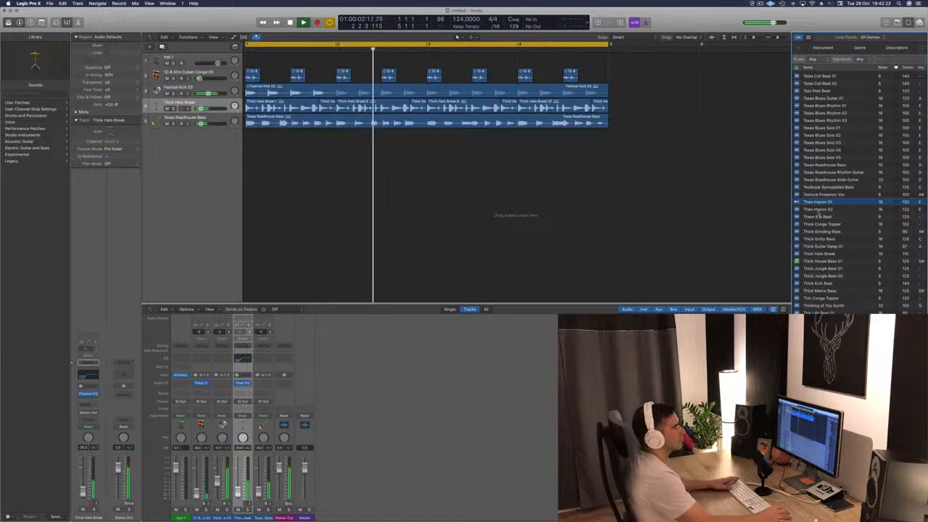
left_click(823, 210)
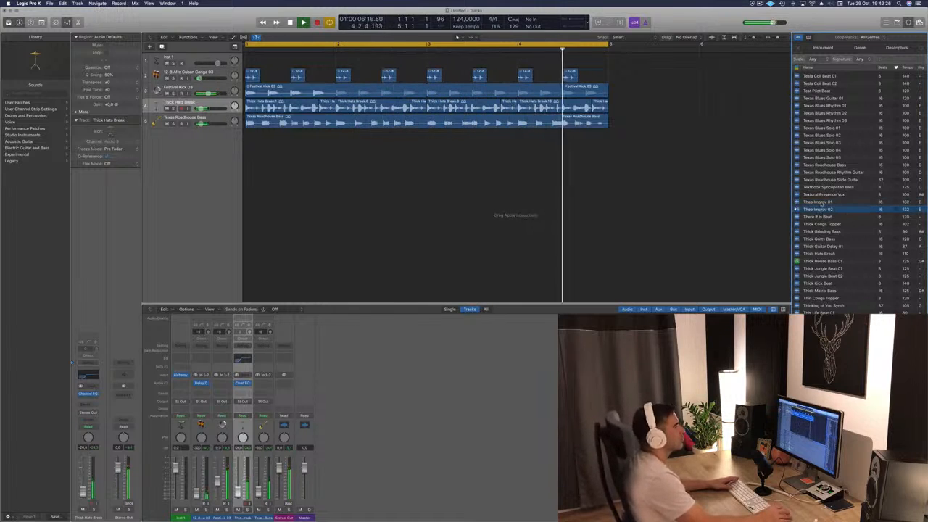
left_click(822, 202)
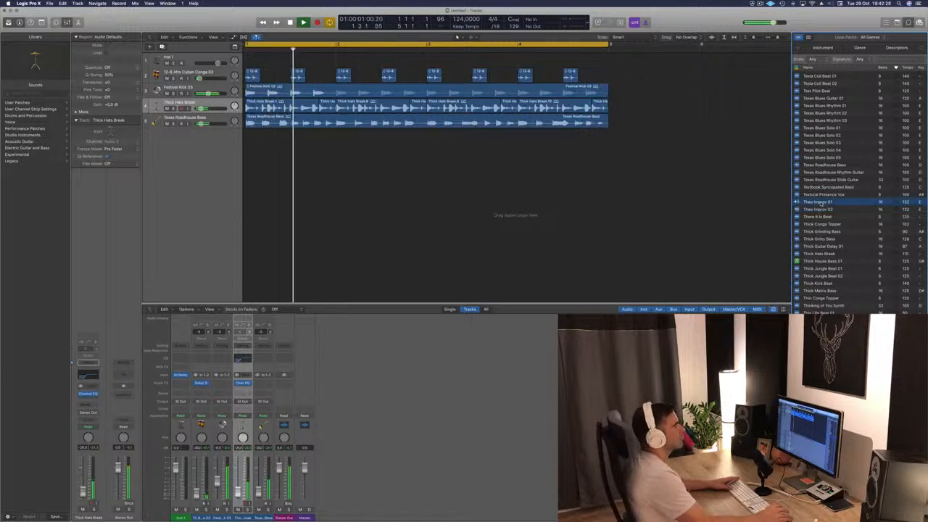
left_click_drag(773, 193, 259, 139)
key("super+Left")
key("super+Up")
key("super+Left")
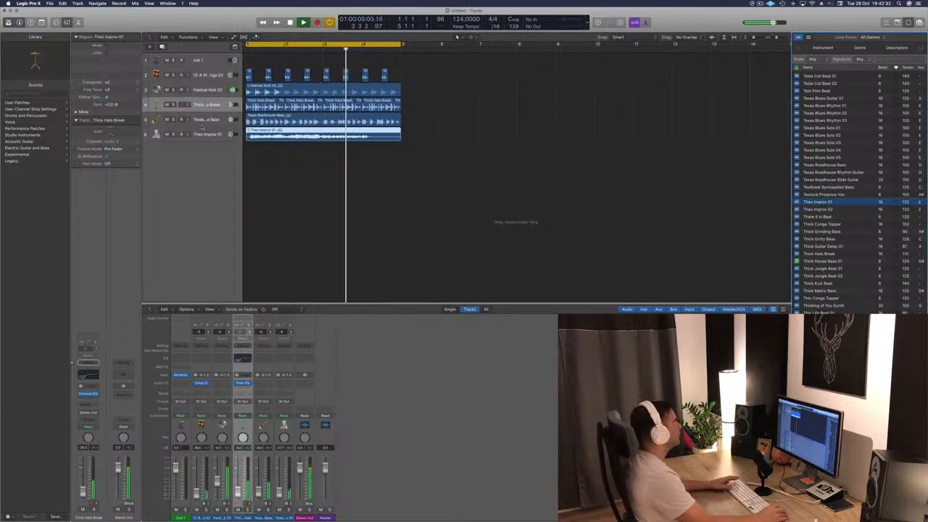
left_click(202, 135)
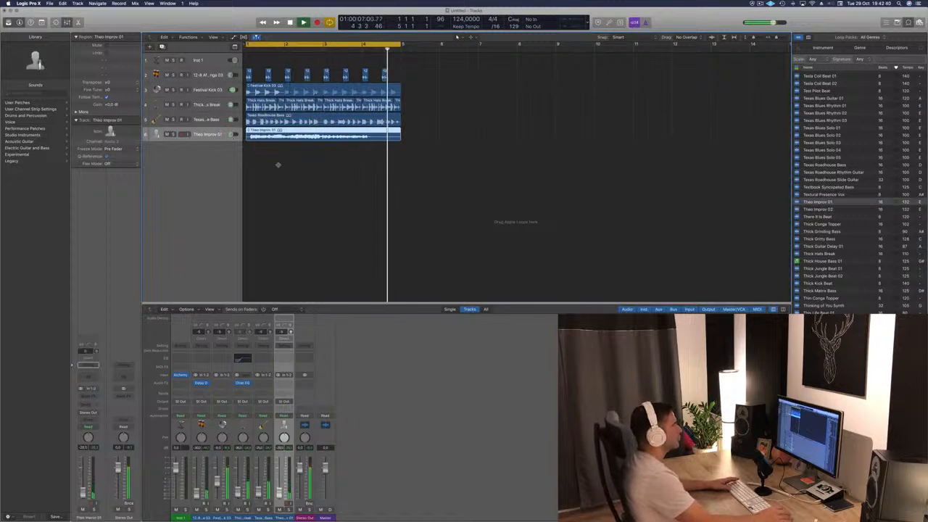
Add the Theo Improv 02 loop on a new track near bar 4 and shift it one beat earlier.
left_click(829, 209)
left_click_drag(829, 210, 365, 177)
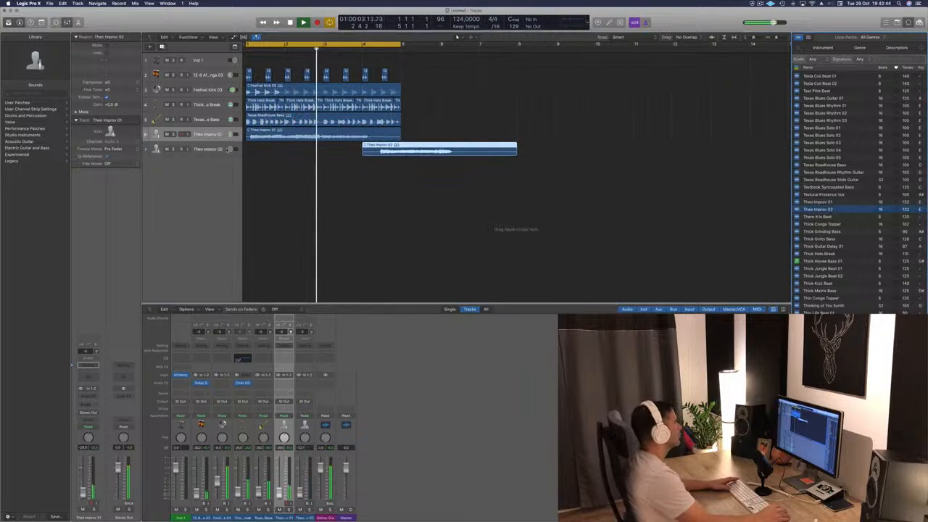
left_click_drag(408, 149, 399, 149)
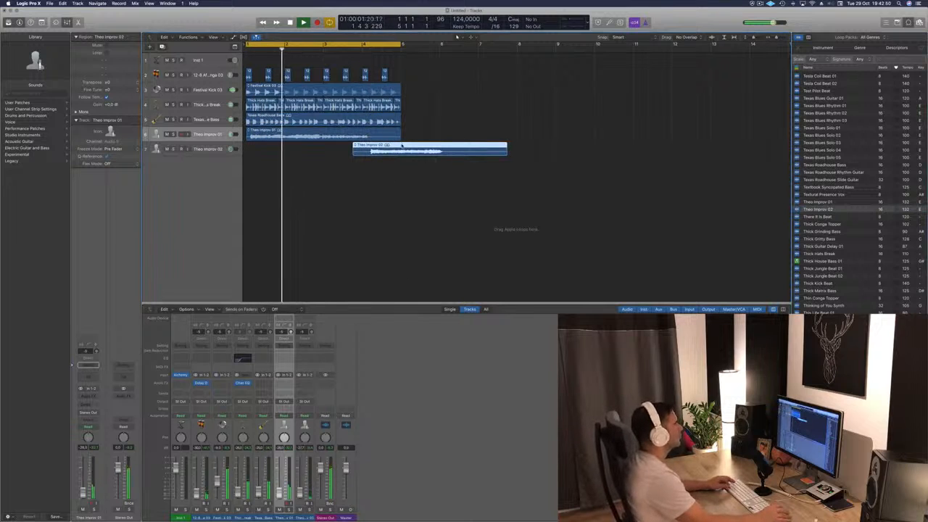
Extend the cycle range to bar 9 and copy all the regions of bars 1–4, except Theo Improv 02, to bar 5.
left_click_drag(401, 44, 558, 44)
key("super+a")
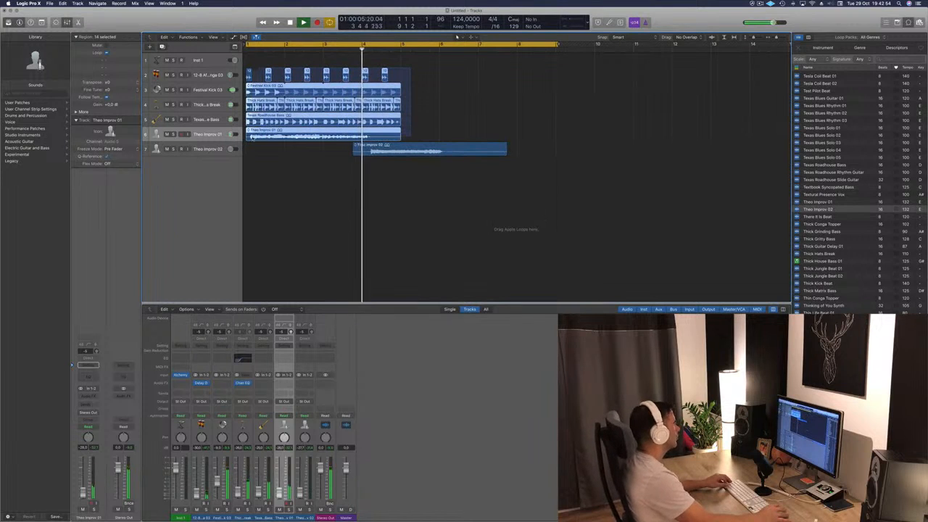
left_click_drag(256, 131, 415, 137)
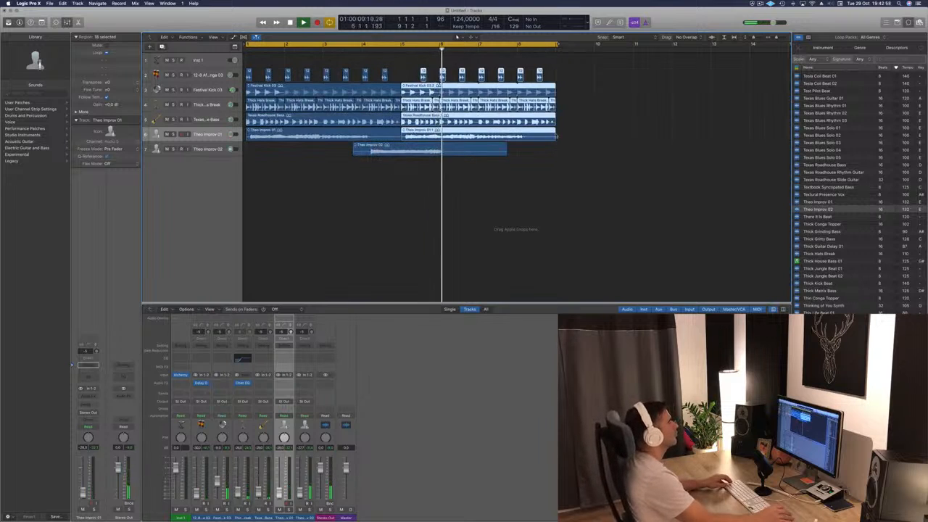
Delete the copied Theo Improv 01 region at bar 5 and return the playhead to the start.
left_click(500, 181)
left_click(508, 135)
key("Delete")
key("Return")
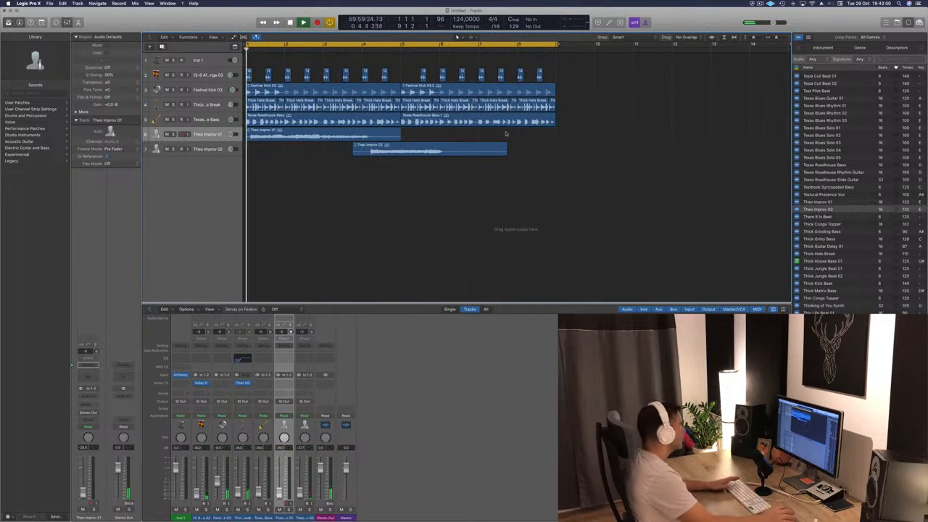
Add a Bus 1 send to the Theo Improv 01 track and route its output to Bus 1.
left_click(200, 130)
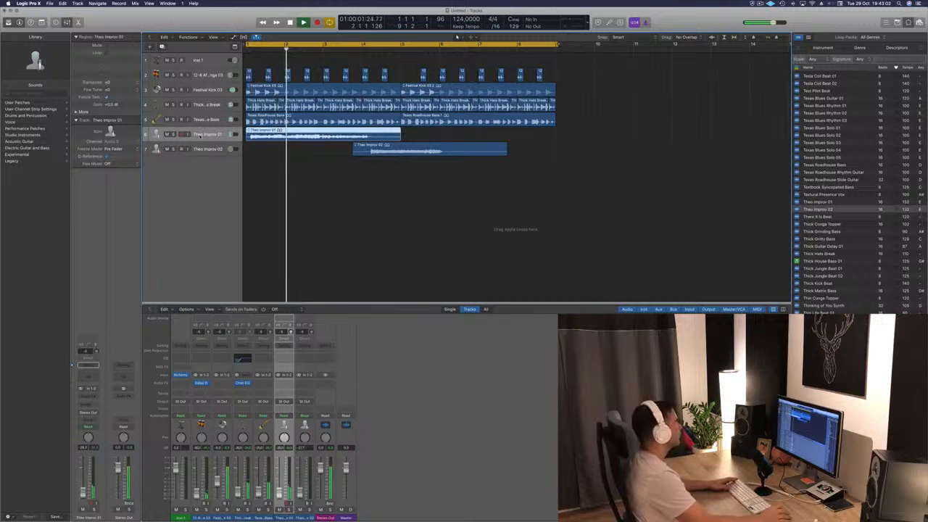
left_click(87, 405)
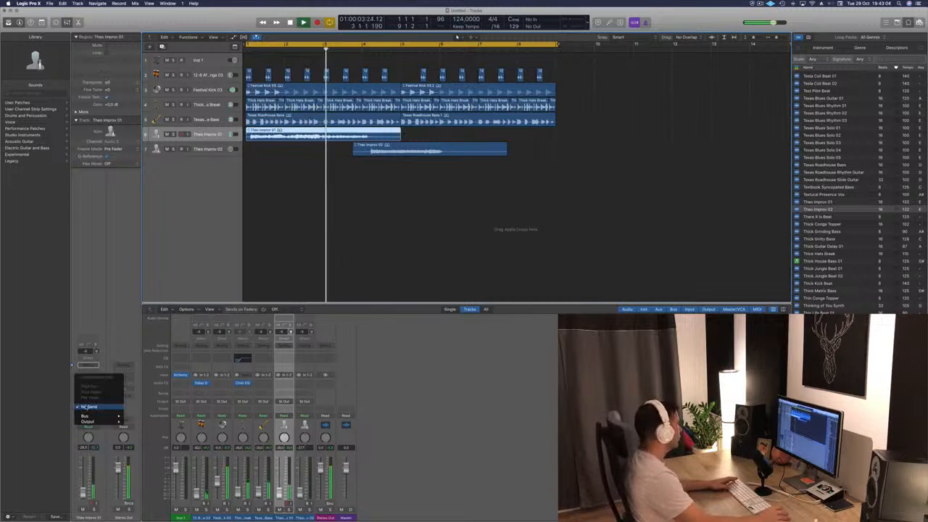
mouse_move(91, 415)
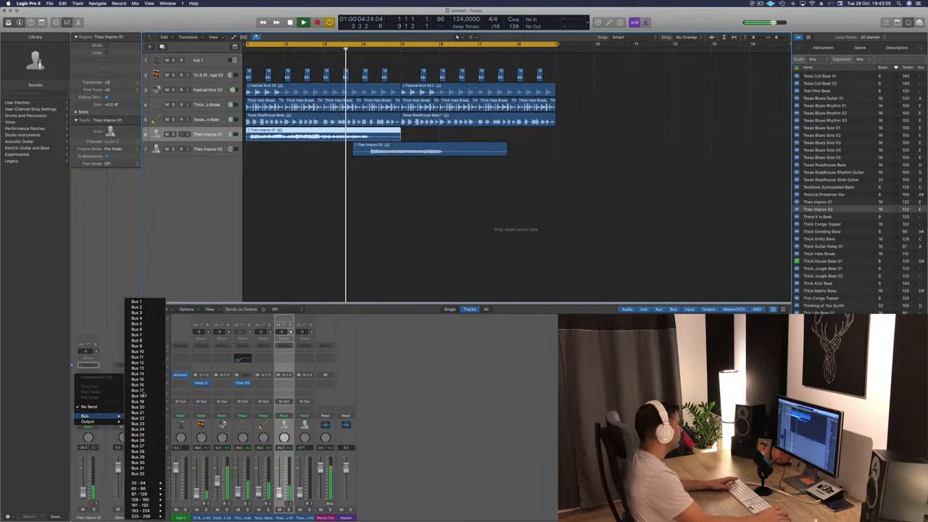
left_click(154, 302)
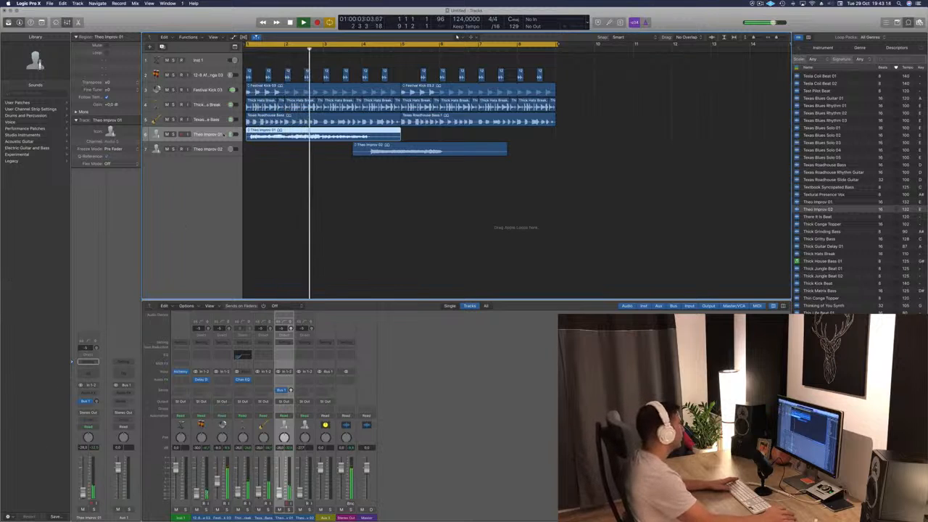
left_click(88, 412)
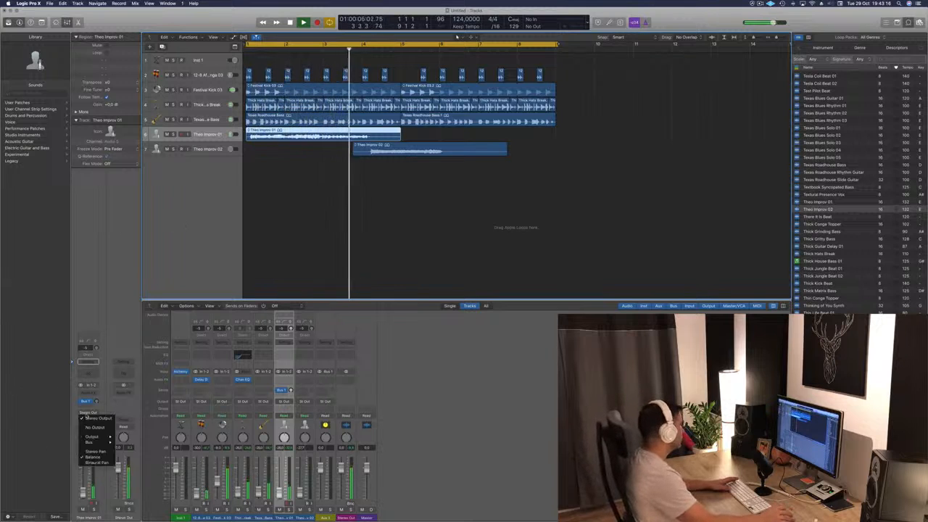
mouse_move(91, 444)
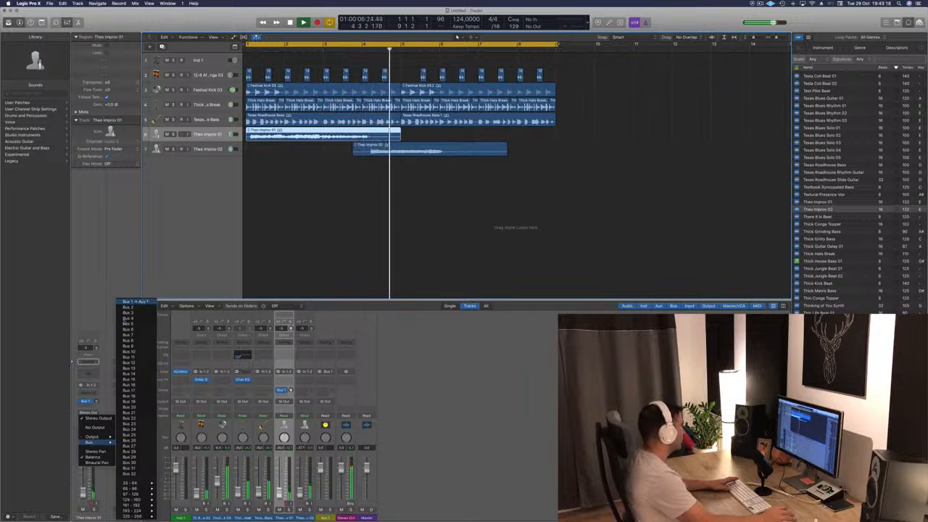
left_click(135, 301)
Route the output of the Theo Improv 02 track to Bus 1.
left_click(197, 148)
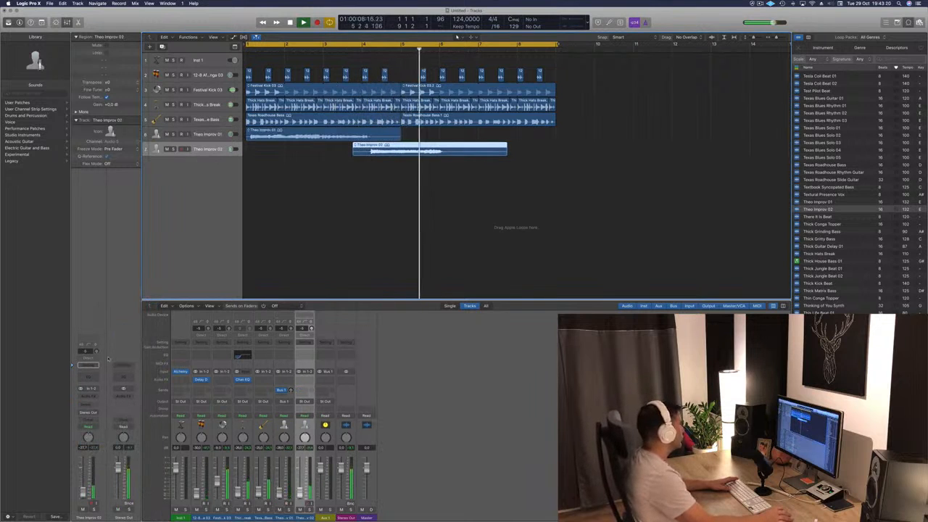
left_click(87, 413)
mouse_move(90, 437)
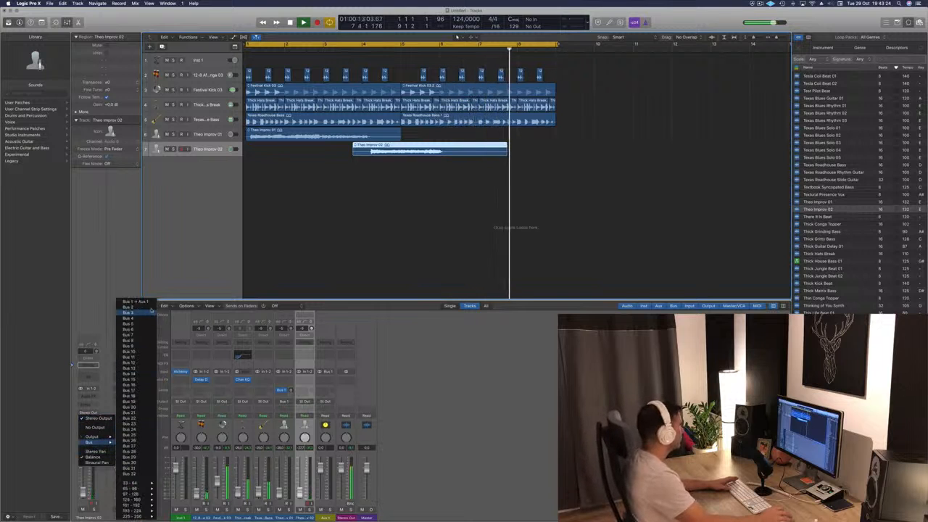
left_click(151, 304)
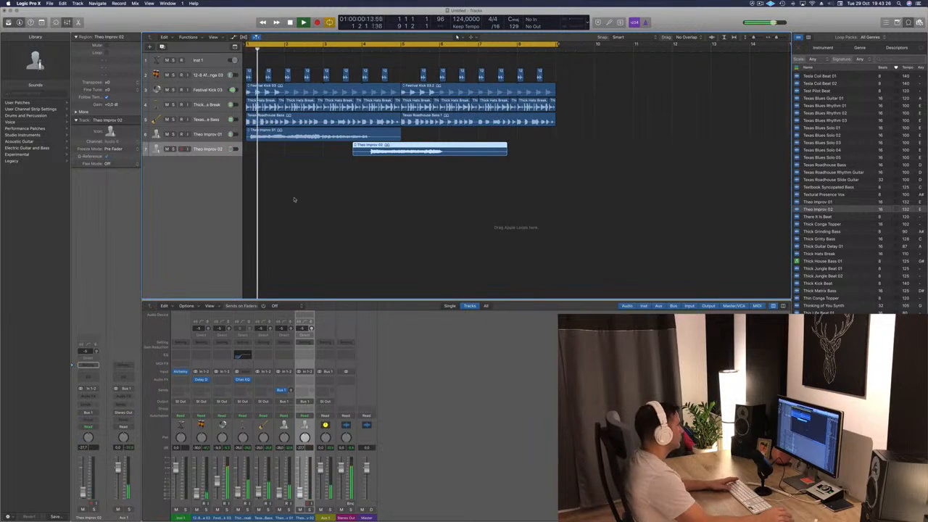
Insert a stereo SilverVerb on the Aux 1 channel.
left_click(324, 379)
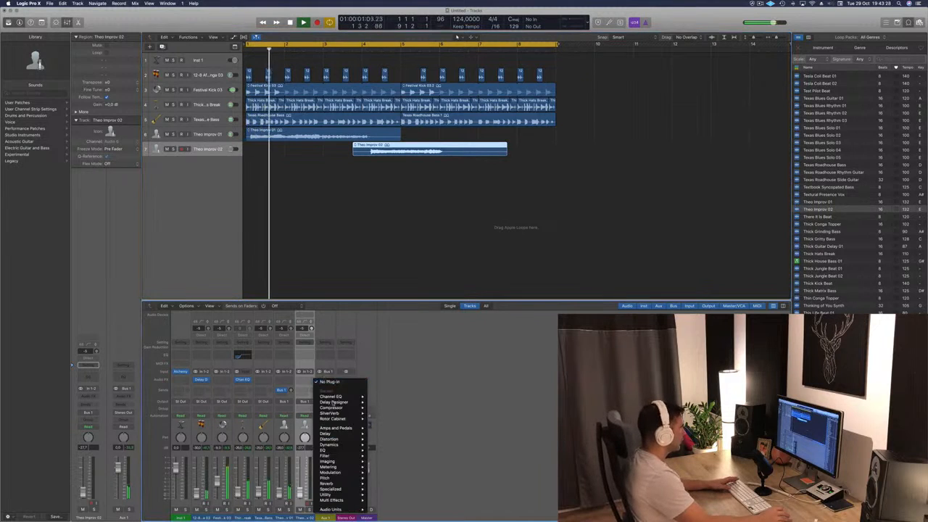
mouse_move(341, 414)
left_click(382, 413)
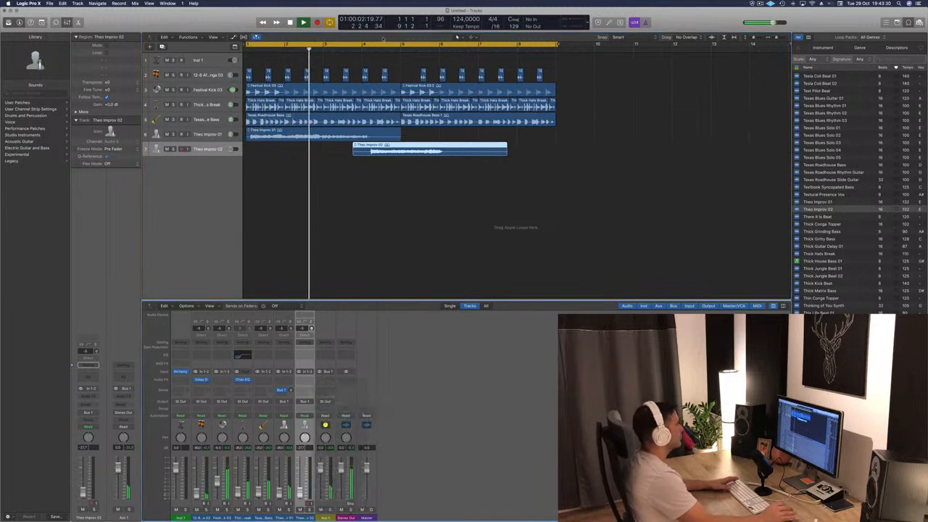
left_click_drag(224, 30, 471, 83)
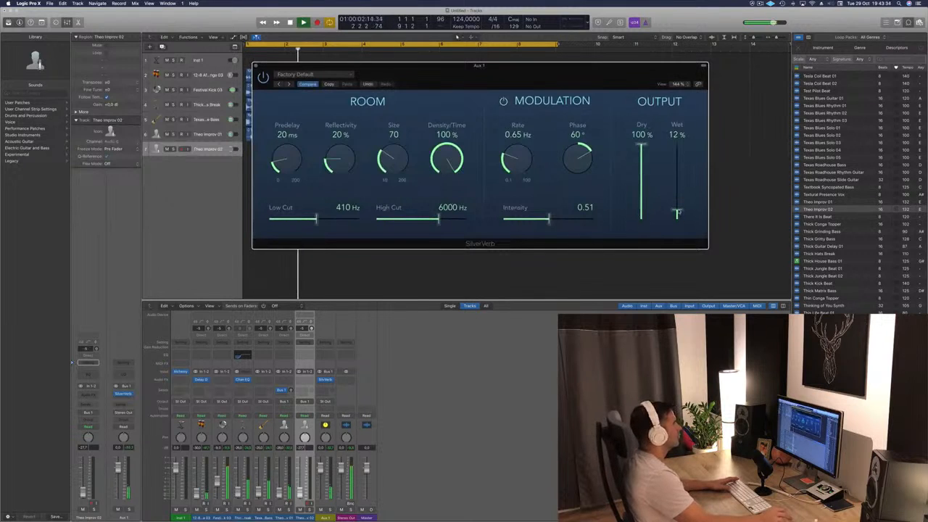
Load the grandiose preset in SilverVerb and set its wet level to 24%.
left_click(306, 74)
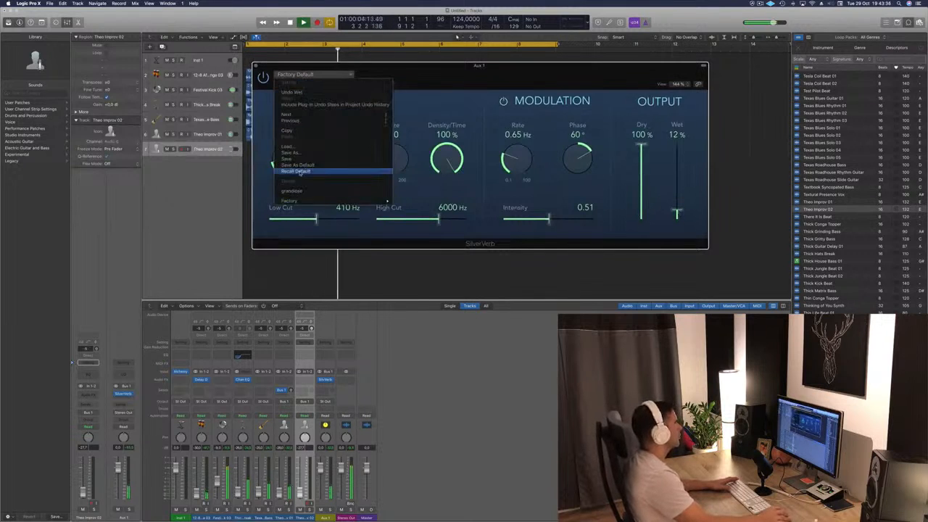
left_click(294, 191)
left_click_drag(510, 74, 495, 74)
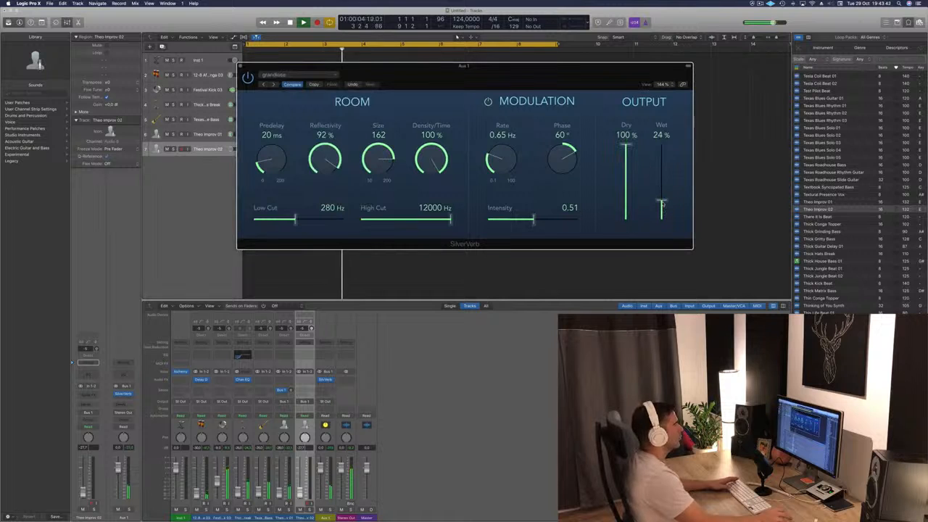
mouse_move(599, 91)
left_mouse_down()
mouse_move(661, 92)
mouse_move(714, 109)
mouse_move(592, 103)
left_mouse_up()
left_click(257, 92)
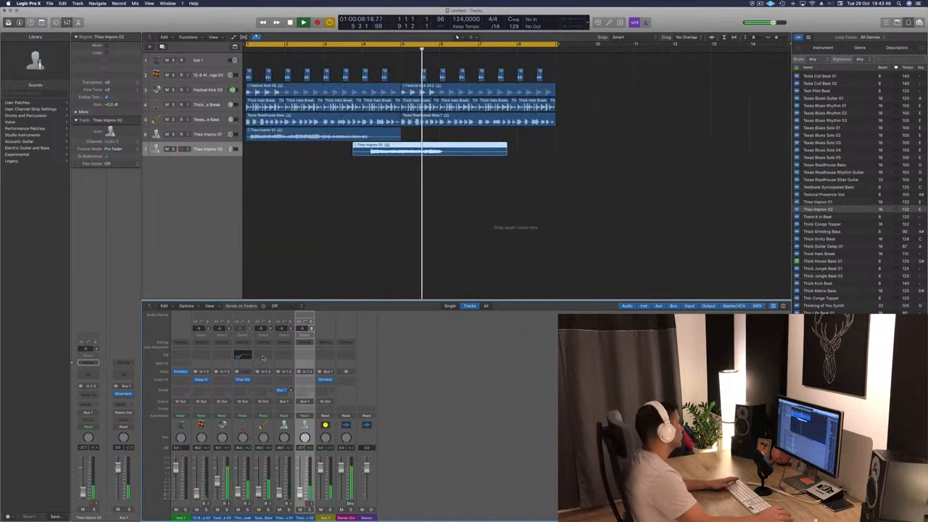
Insert a Rotor Cabinet after SilverVerb on Aux 1, keeping its factory default, and return the playhead to the start.
left_click(328, 383)
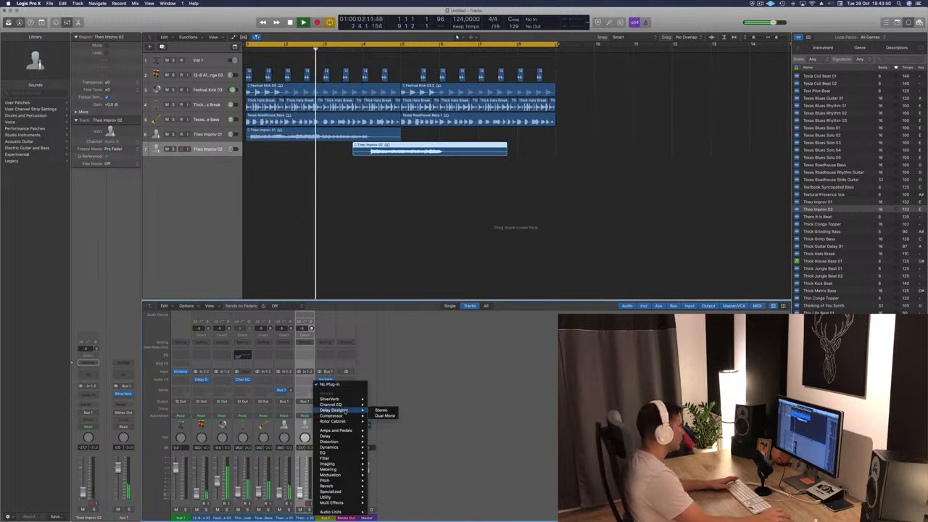
mouse_move(350, 416)
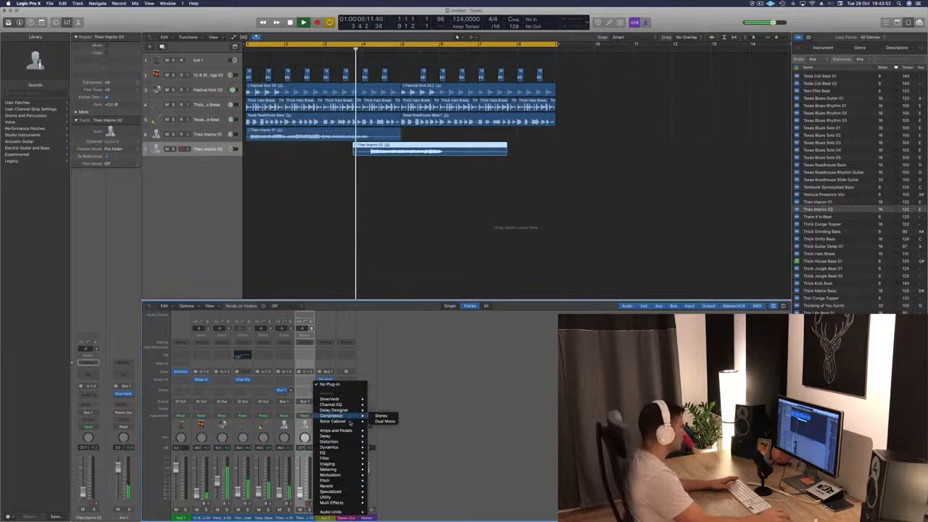
left_click(411, 395)
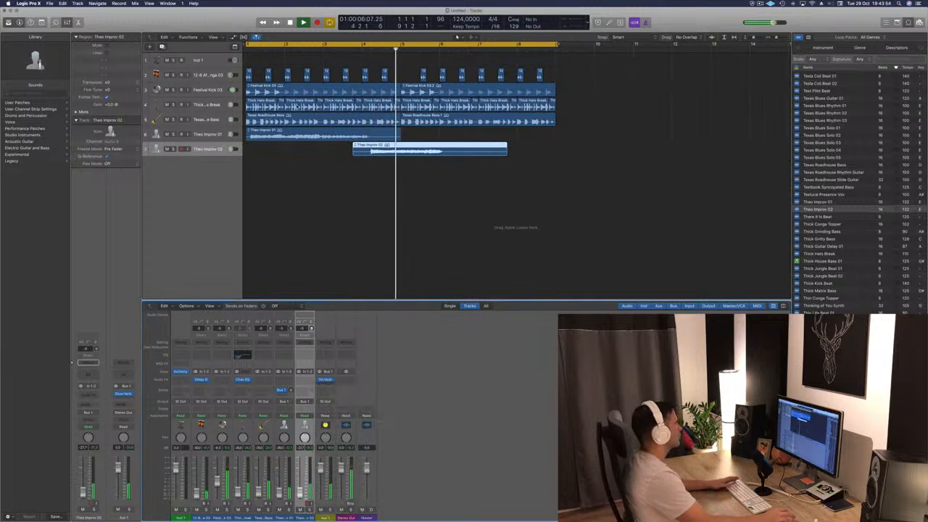
left_click_drag(217, 33, 630, 68)
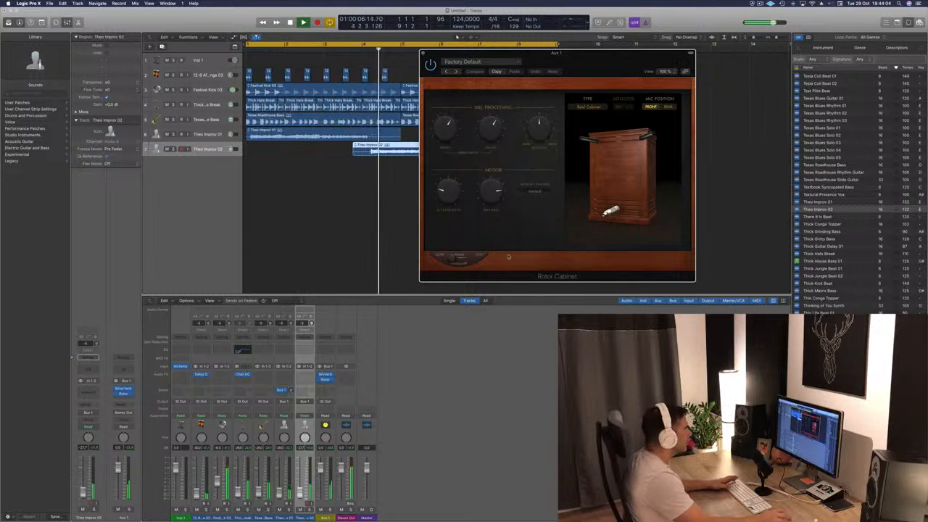
left_click_drag(587, 59, 696, 52)
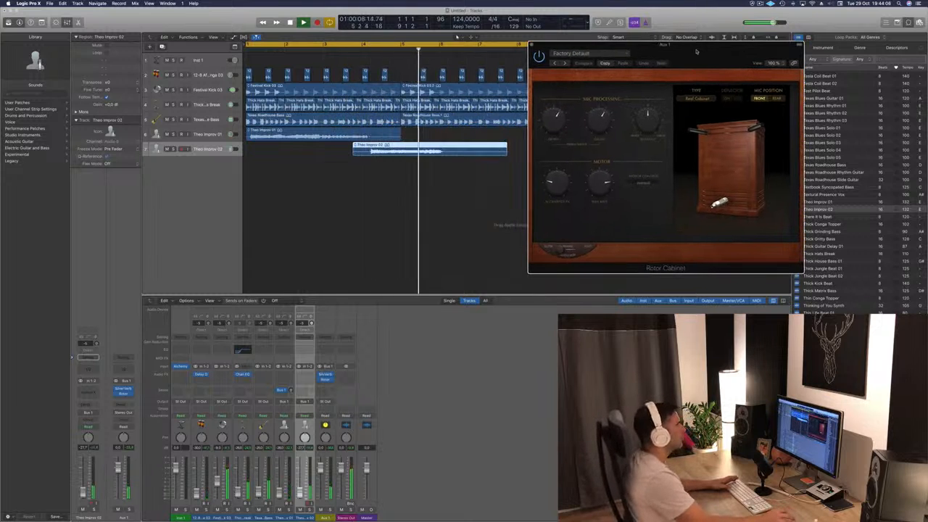
left_click(532, 45)
key("Return")
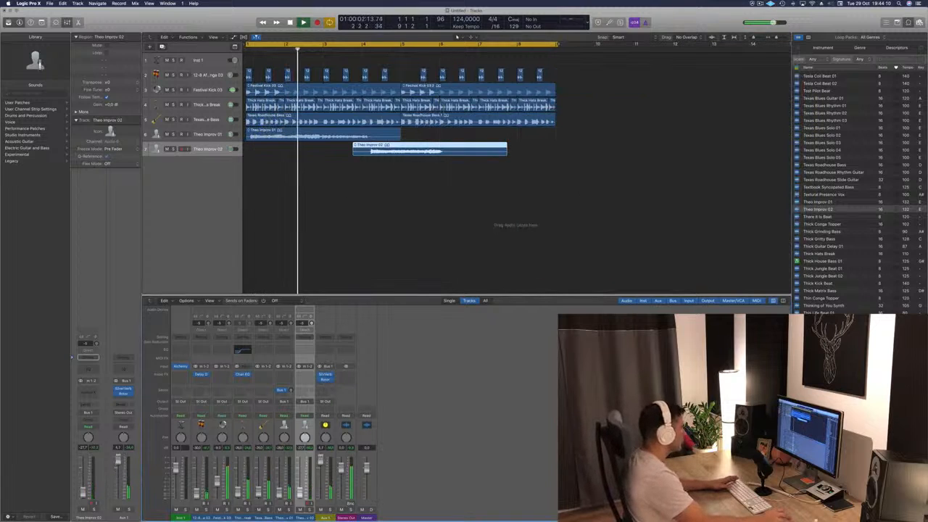
Audition the Thick Matrix Bass and This Life Cinematic Beat 02 loops against the arrangement.
left_click(427, 229)
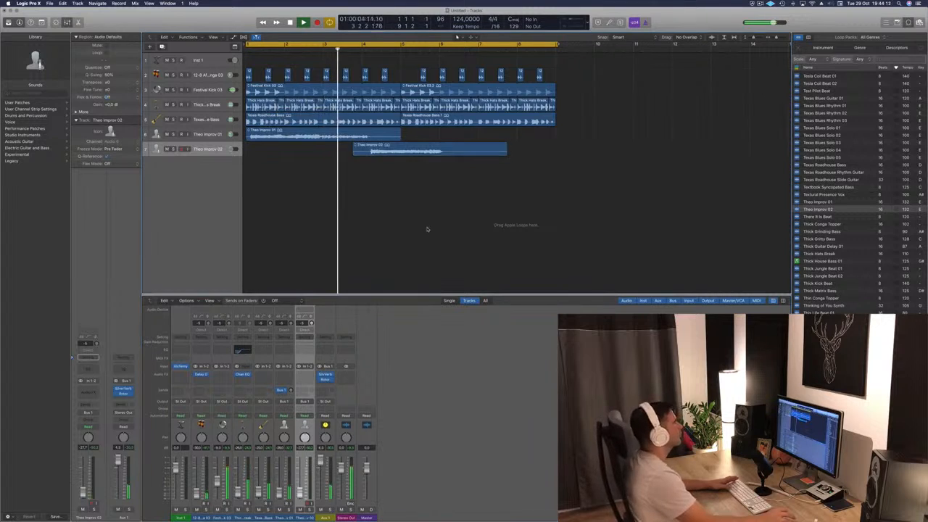
scroll(377, 232, "down", 5)
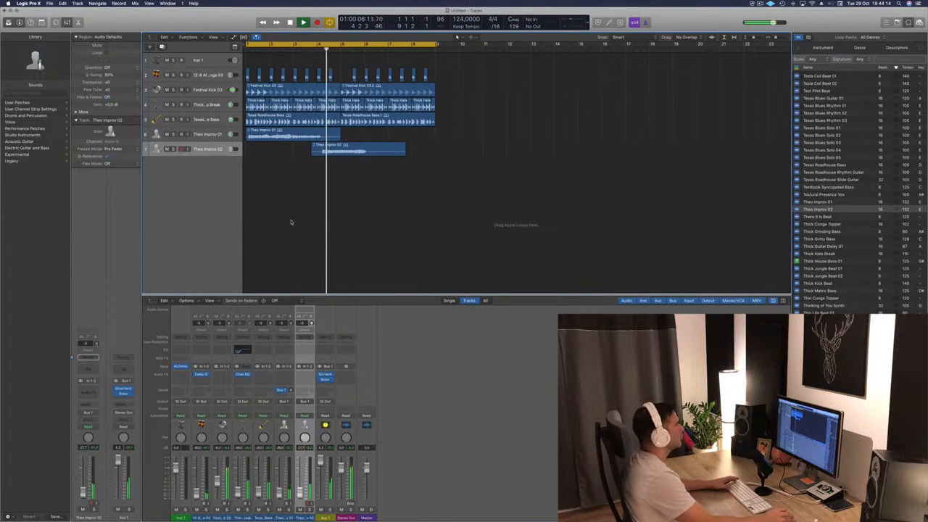
scroll(854, 264, "down", 1)
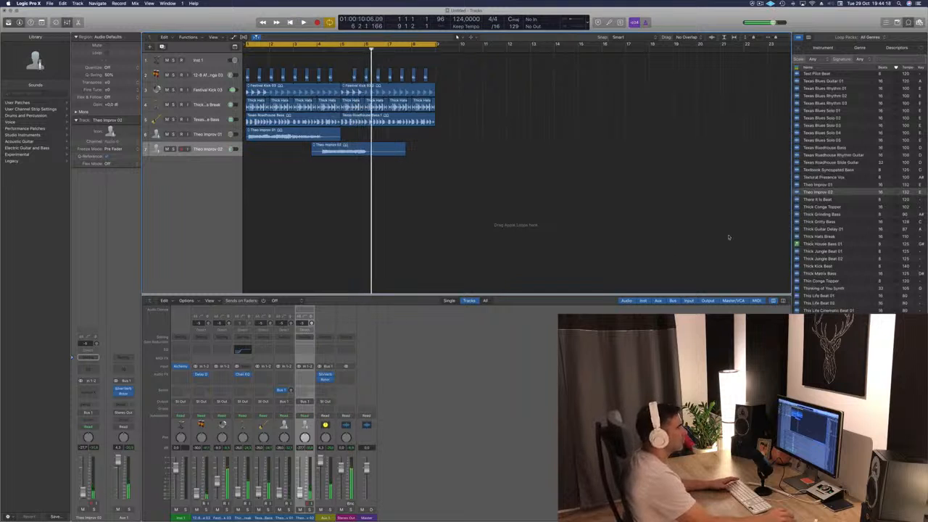
key("space")
left_click(821, 275)
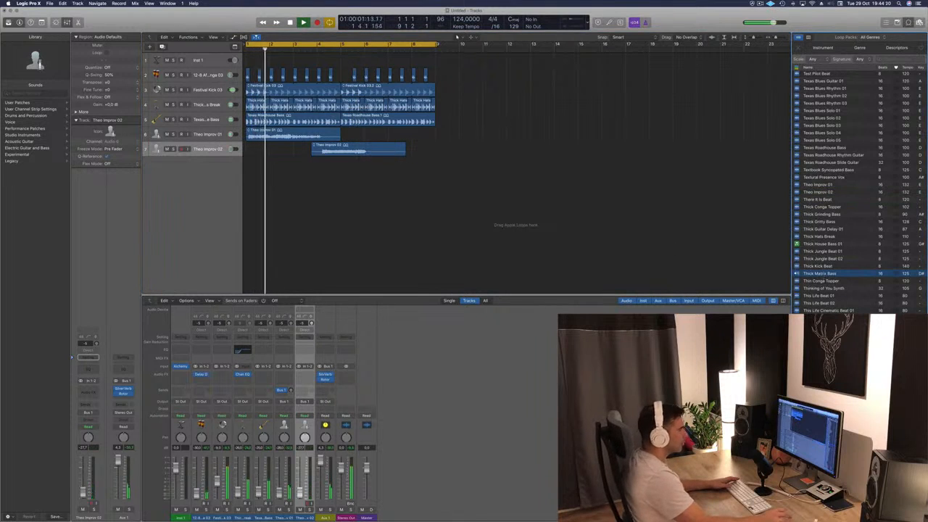
scroll(847, 293, "down", 3)
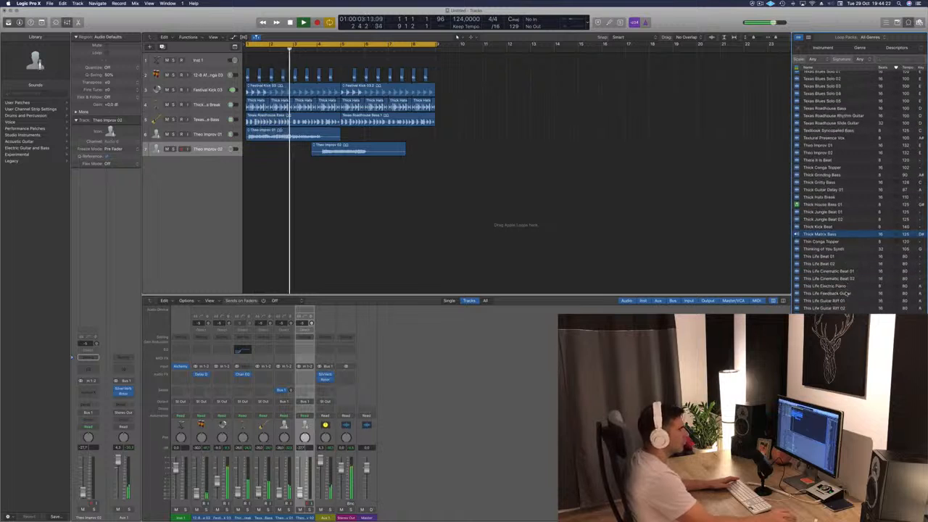
left_click(816, 280)
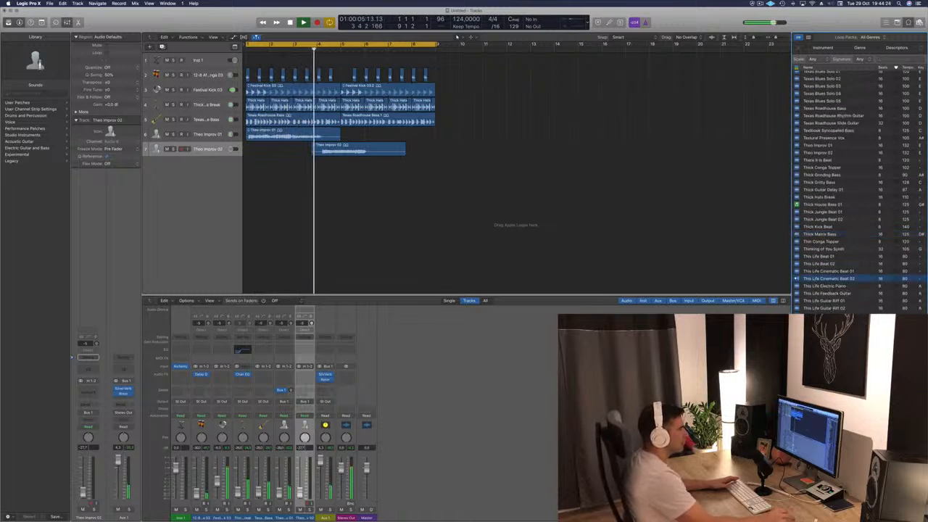
scroll(856, 192, "down", 3)
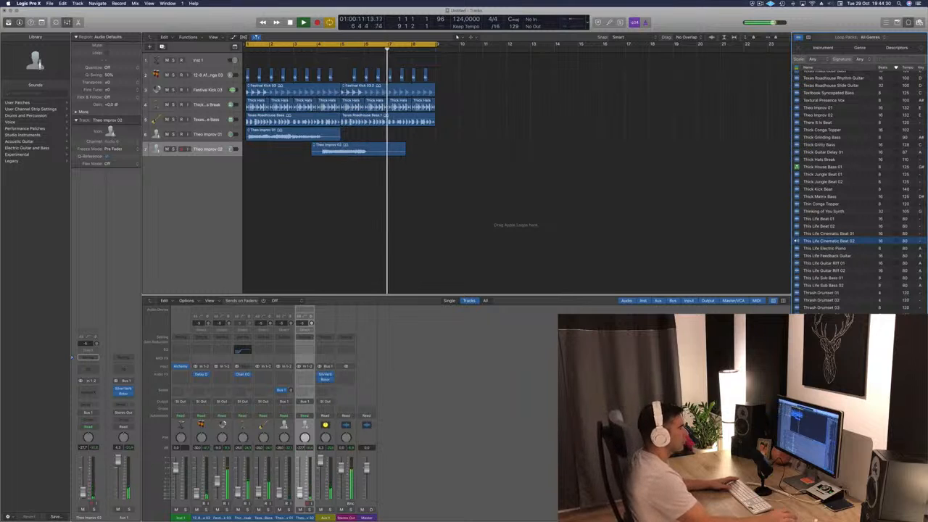
Add the This Life Cinematic Beat 02 loop on a new track at bar 1 and copy its region to bar 5.
left_click_drag(829, 247, 244, 190)
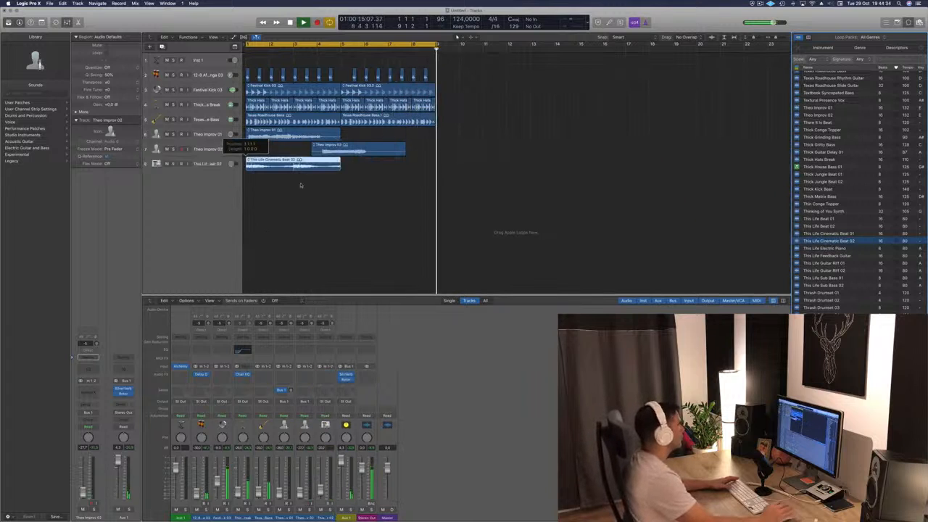
key("space")
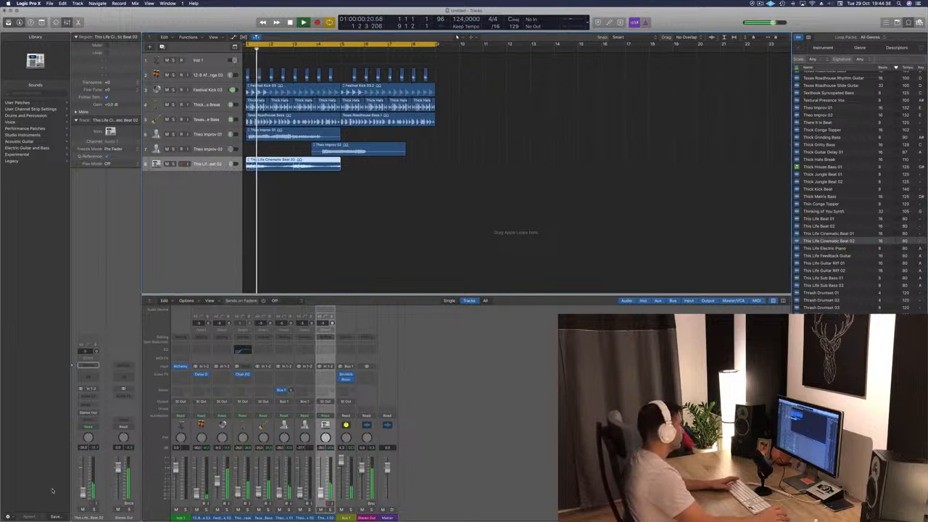
left_click(343, 227)
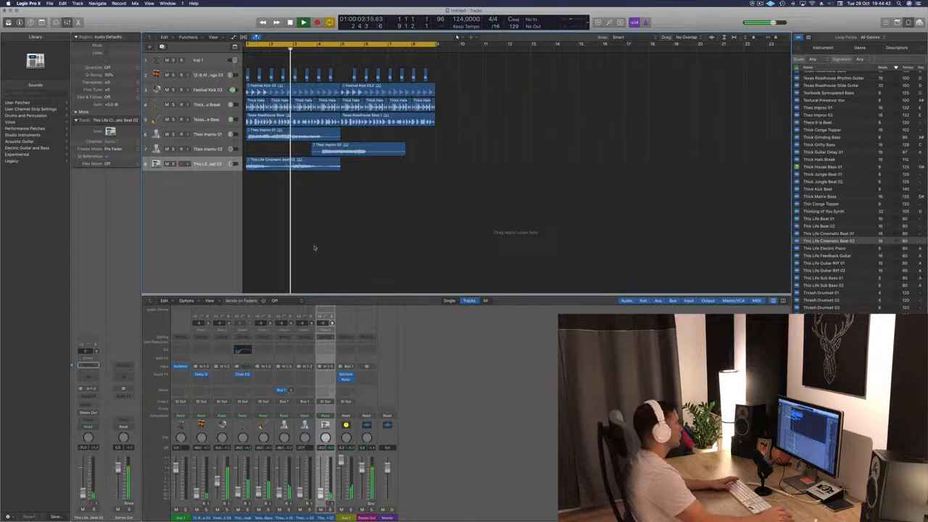
left_click(282, 165)
left_click_drag(281, 165, 392, 166)
key("space")
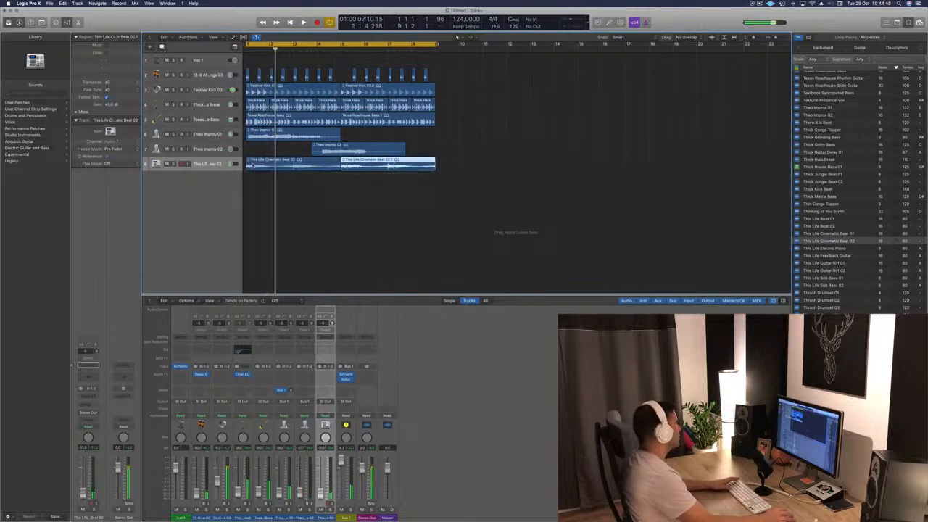
Insert a Channel EQ on the This Life Cinematic Beat 02 track with a low cut at 420 Hz, 24dB/Oct, Q 0.79.
left_click(205, 163)
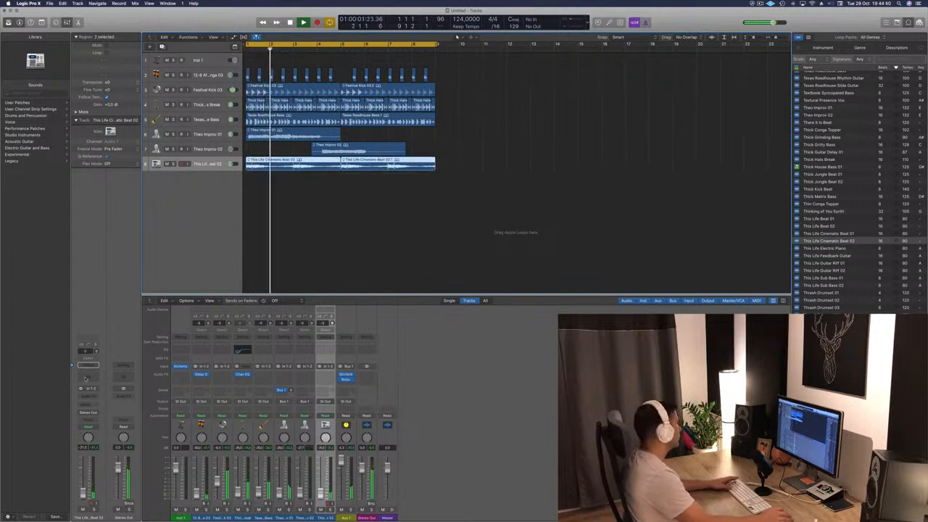
left_click(86, 377)
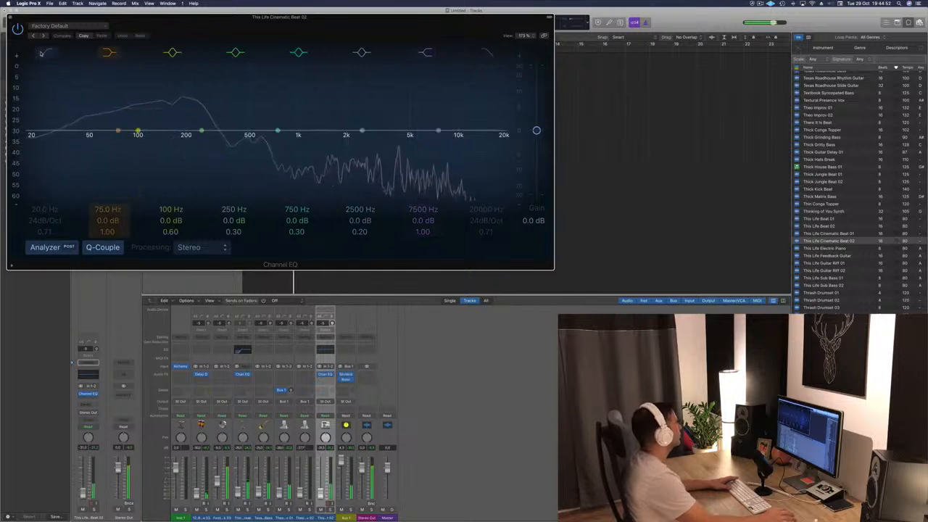
left_click_drag(55, 121, 231, 142)
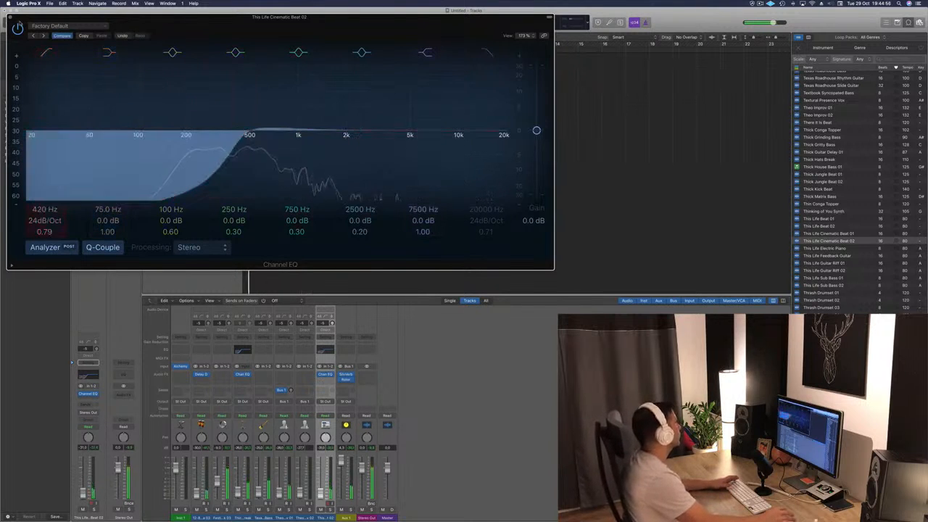
Close the Channel EQ window and audition the Thrash Drumset 01, Three Pointer Medium, Thumpy Hip Hop Bass 03 and Tia Lyric 01 loops.
left_click(10, 18)
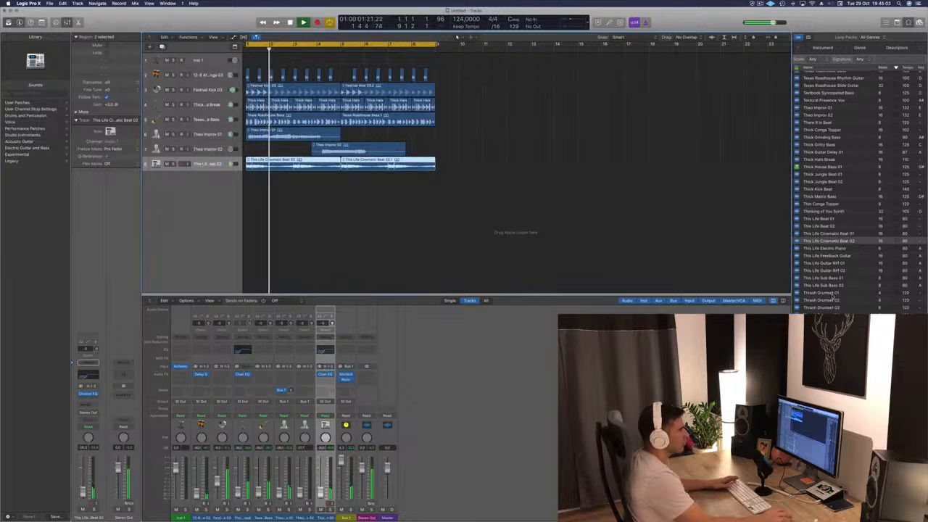
left_click(835, 293)
scroll(867, 294, "down", 5)
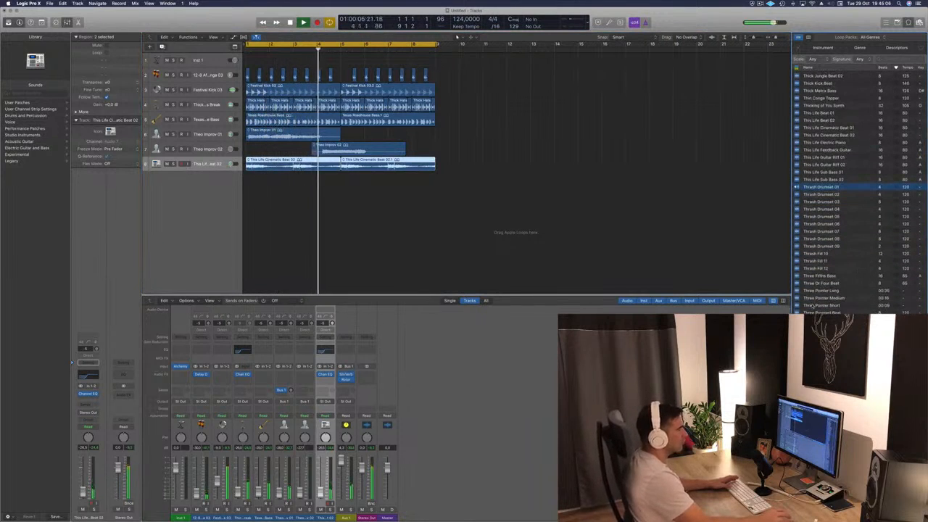
left_click(820, 298)
scroll(842, 296, "down", 4)
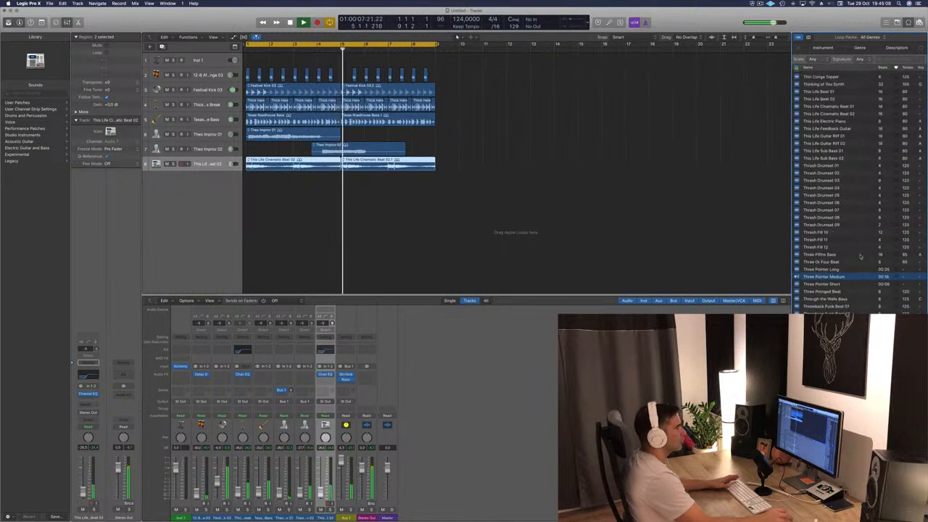
scroll(856, 296, "down", 4)
left_click(853, 293)
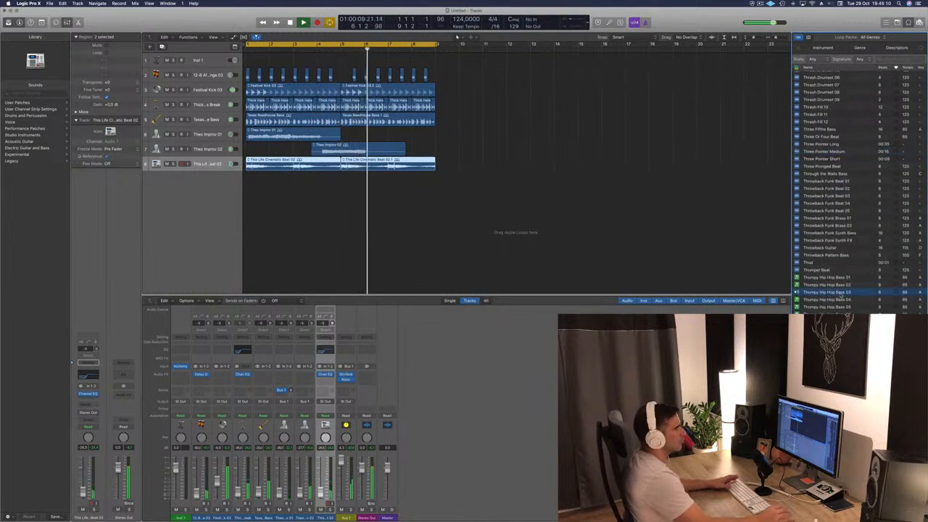
scroll(859, 259, "down", 4)
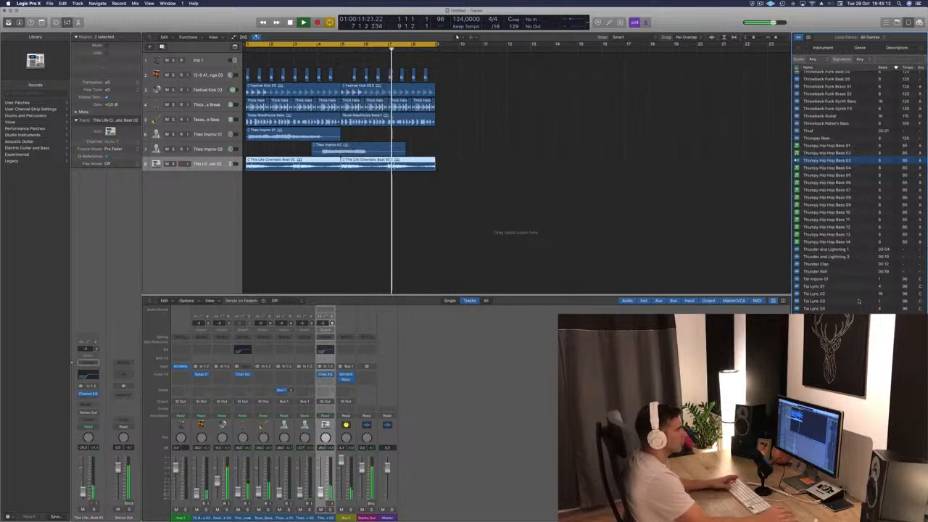
left_click(816, 287)
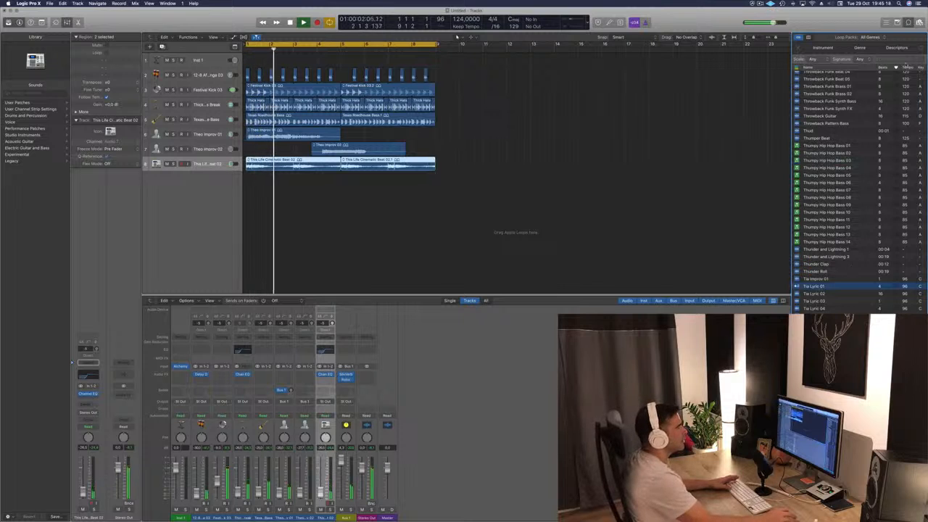
Search the loops for "theo" and audition Game Theory Synth Layers, Chaos Theory and Complex Theory Guitar against the arrangement.
left_click(903, 60)
type("th")
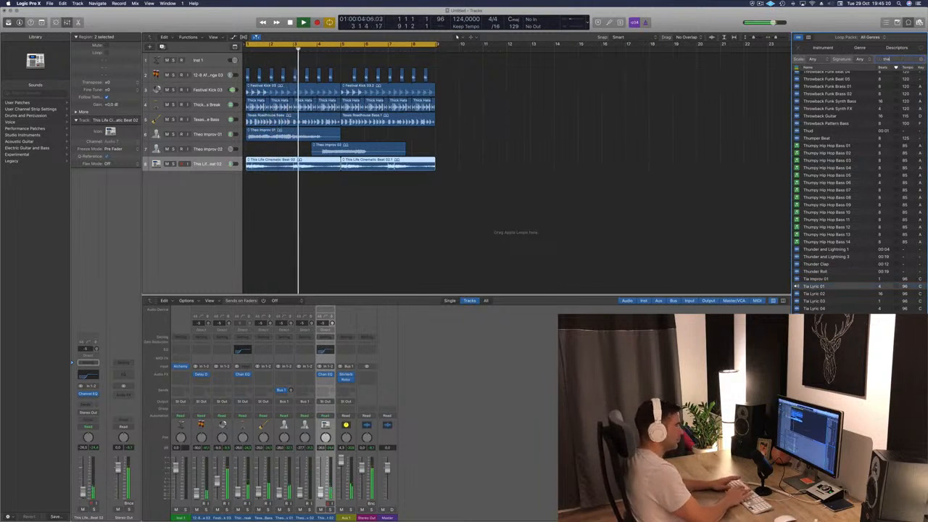
type("eo")
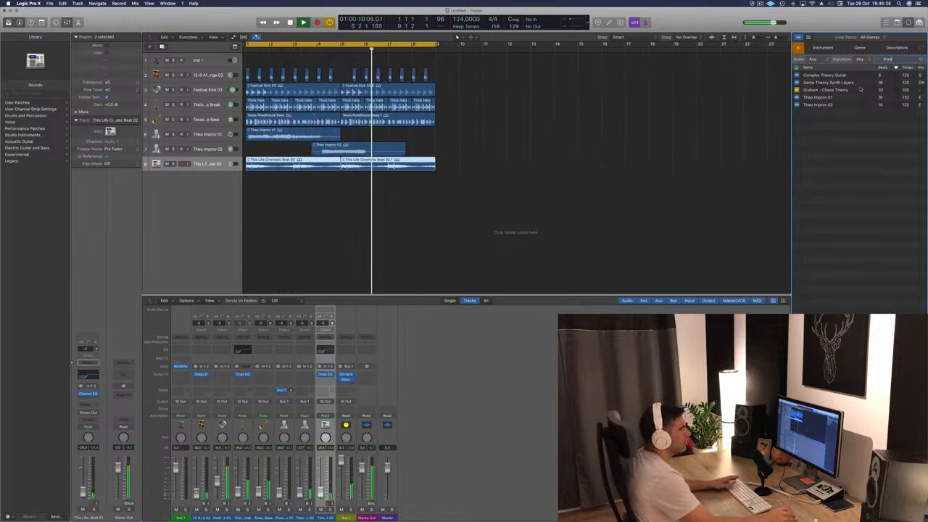
left_click(821, 82)
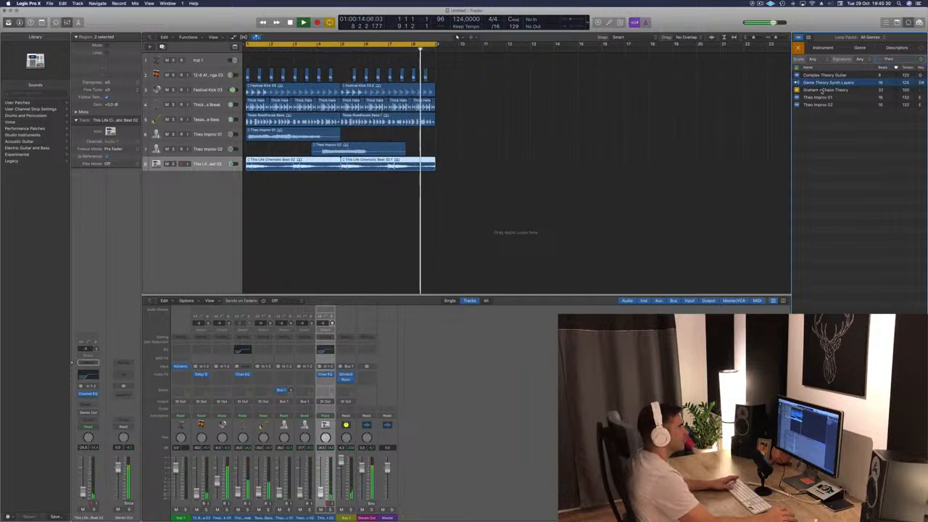
left_click(823, 90)
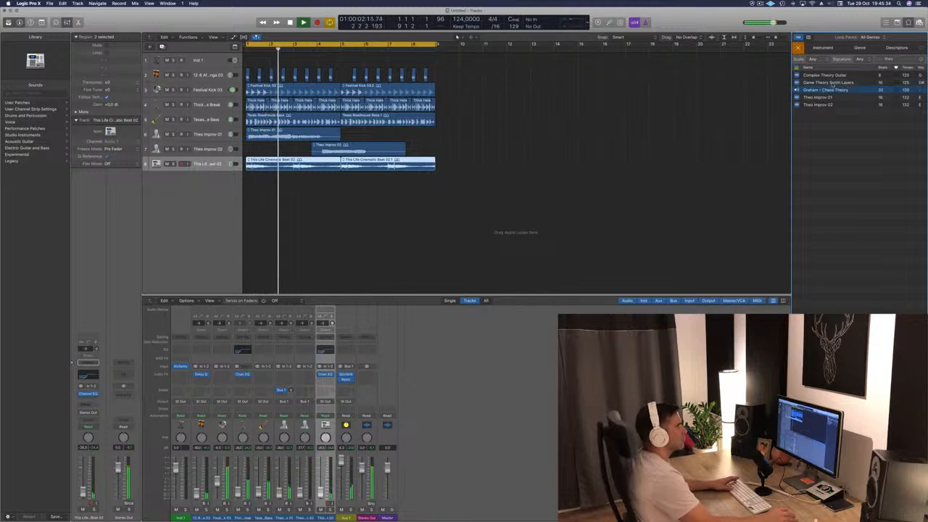
left_click(815, 76)
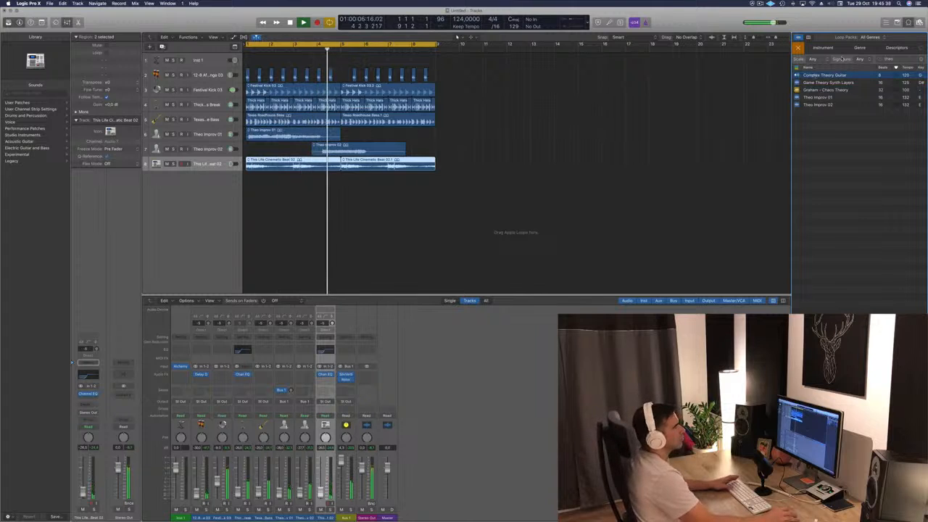
Replace the loop search with "africa" and audition African Udu Drum 11.
left_click(922, 60)
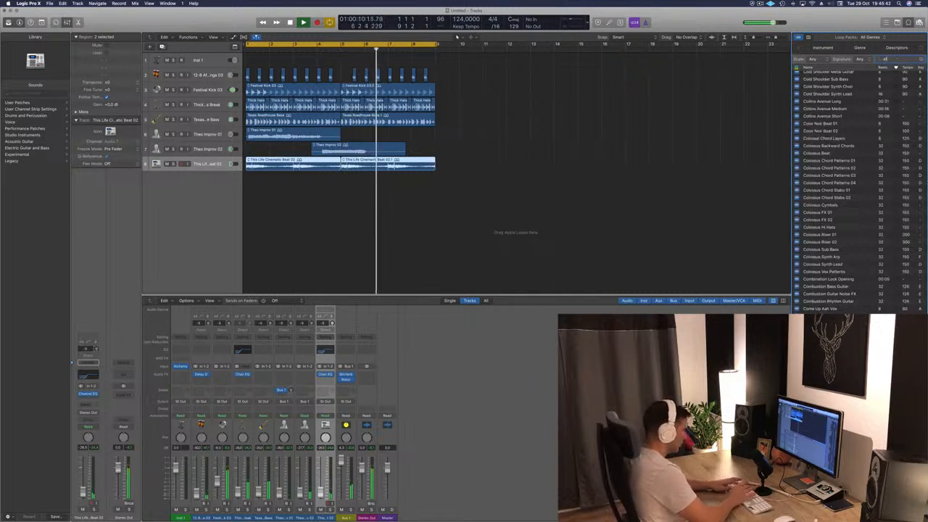
type("africa")
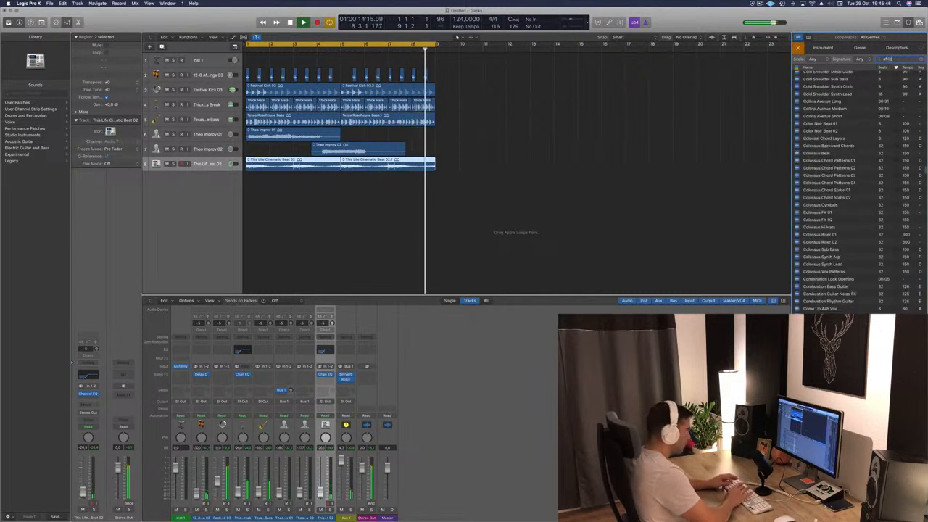
left_click(821, 175)
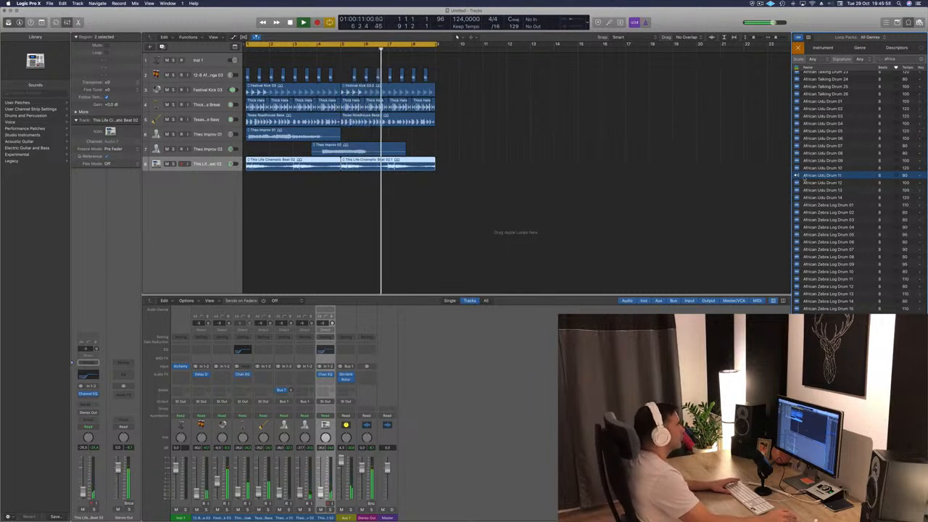
Add the African Udu Drum 11 loop on a new track at bar 1 and copy its region to bars 3, 5 and 7.
left_click_drag(803, 179, 269, 177)
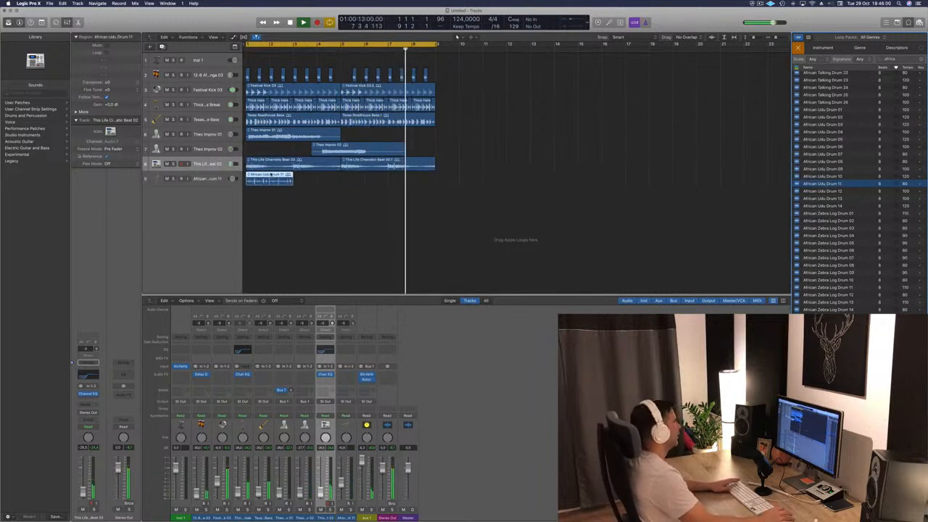
key("Return")
left_click(272, 175)
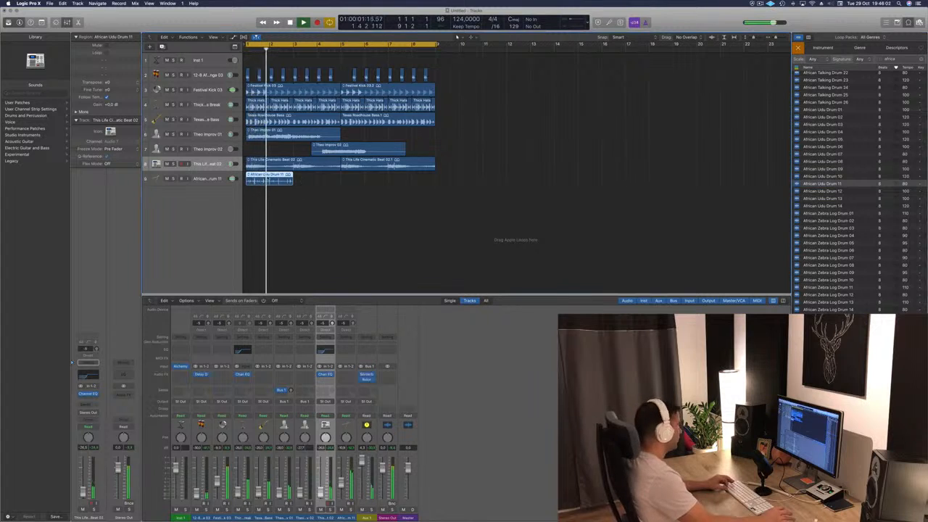
left_click_drag(265, 178, 327, 185)
left_click(270, 182, "shift")
left_click_drag(269, 182, 363, 186)
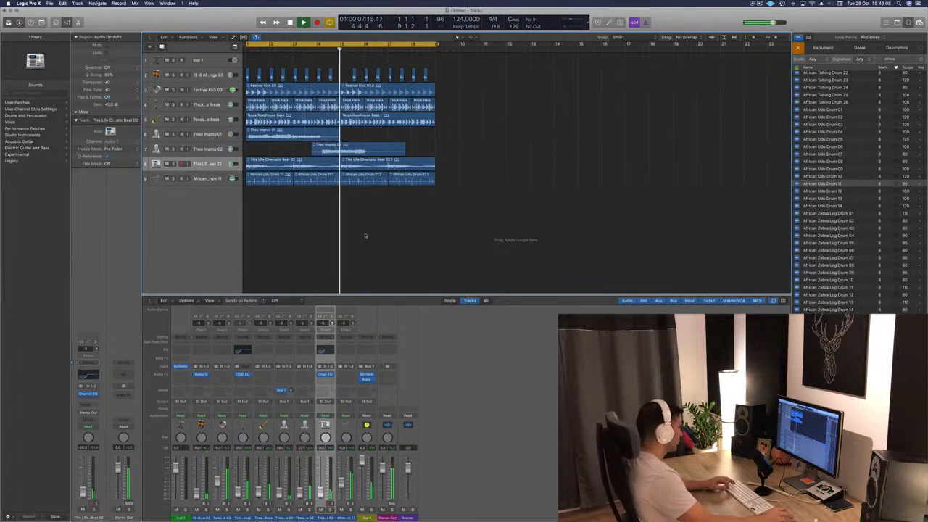
Save the project in the Logic folder as Episode 19th.
key("super+s")
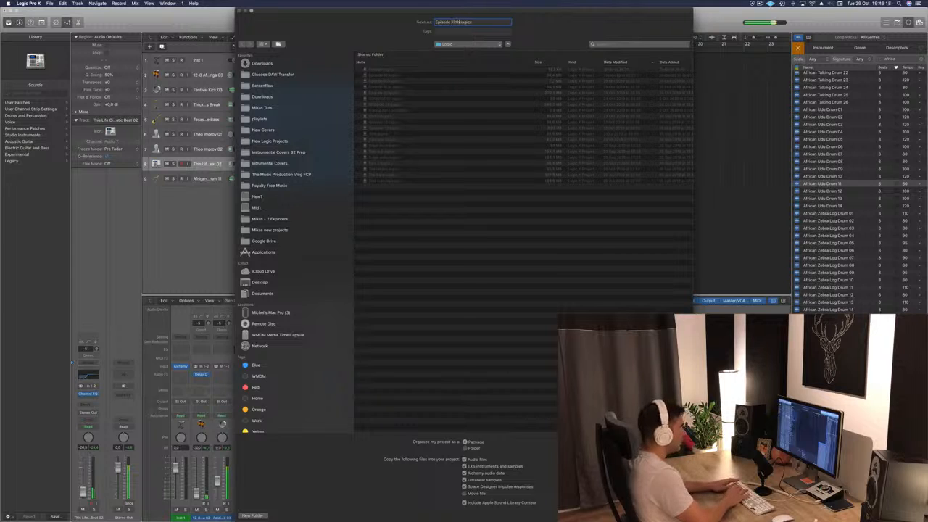
key("Return")
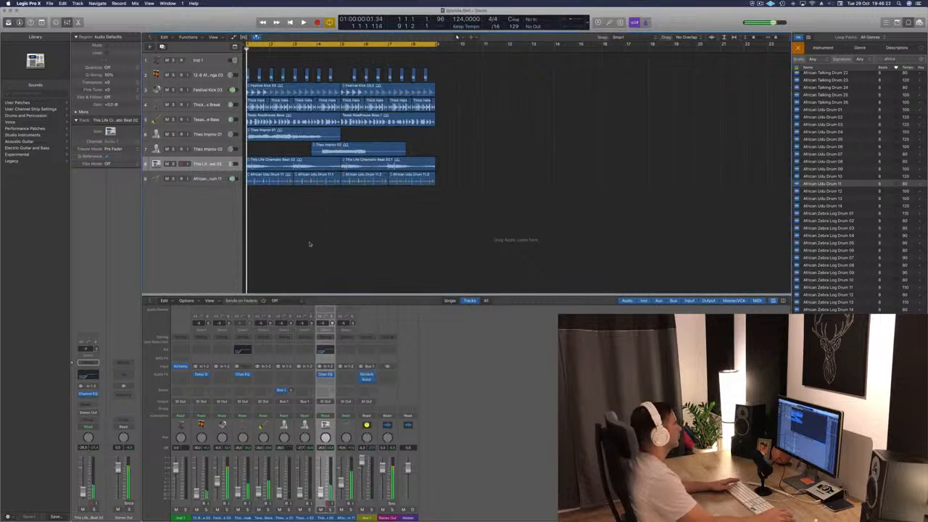
Add the Remix African Shaker loop on a new track at bar 1 and copy its region to bars 3, 5 and 7.
left_click(224, 182)
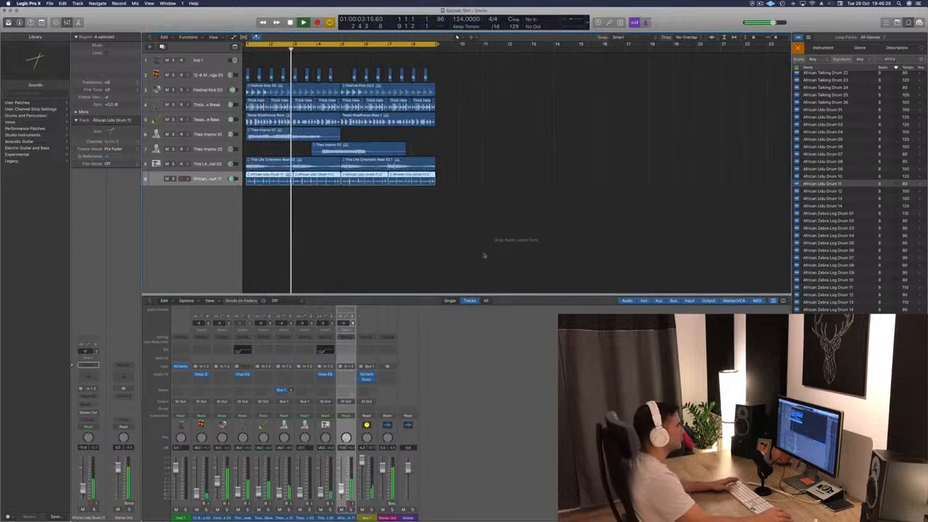
left_click(834, 183)
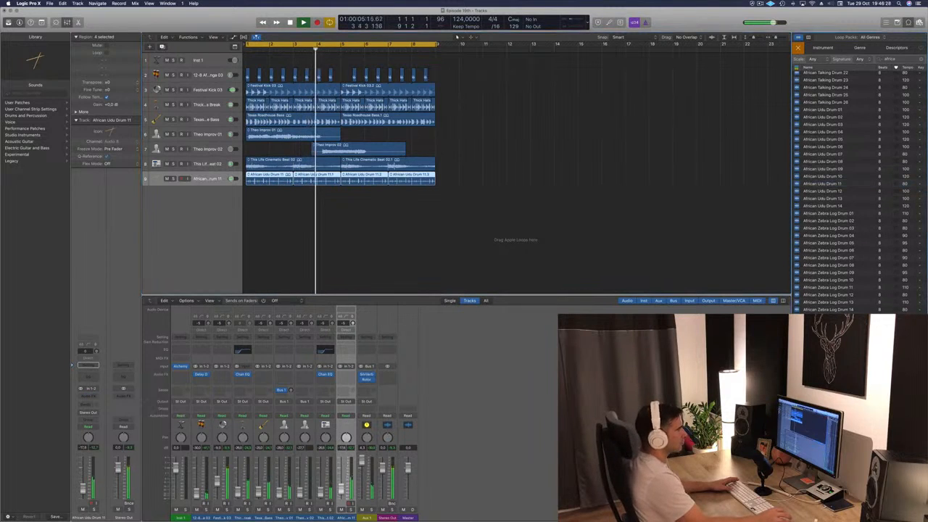
scroll(861, 310, "down", 1)
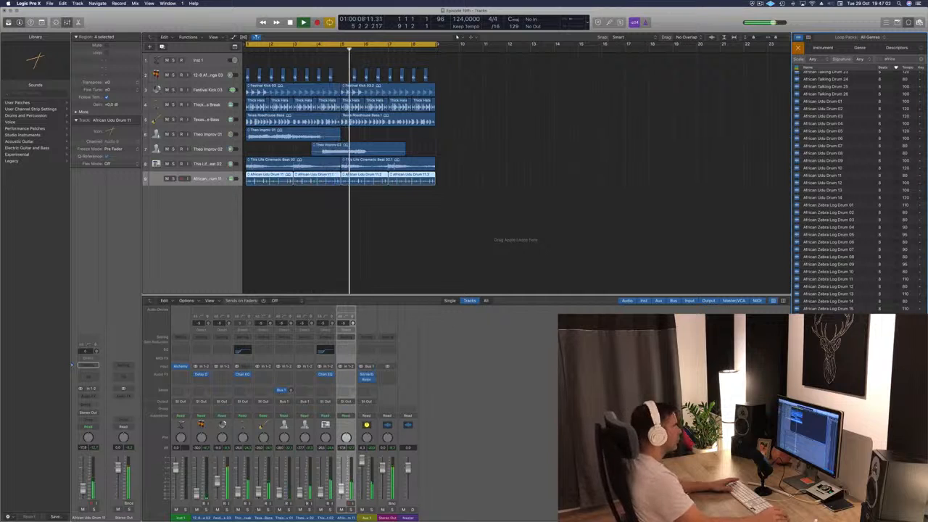
left_click_drag(827, 435, 361, 197)
key("space")
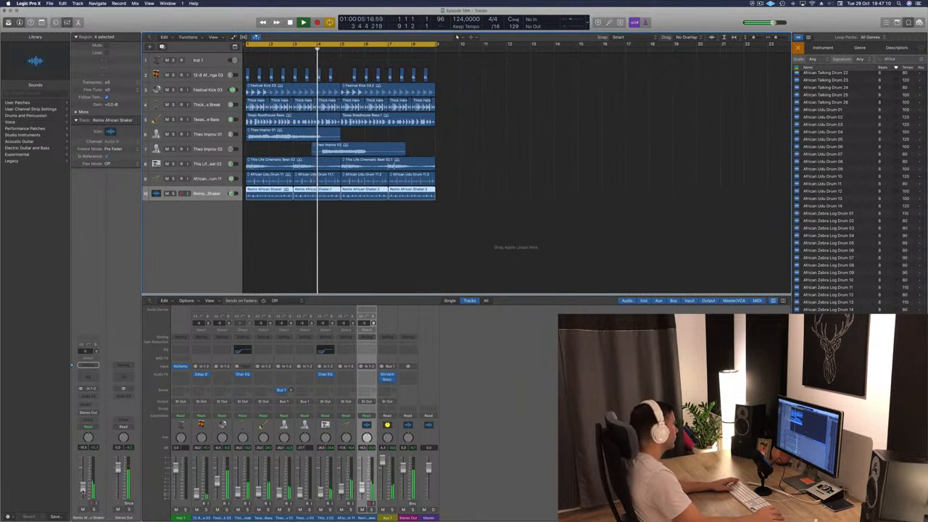
left_click(413, 268)
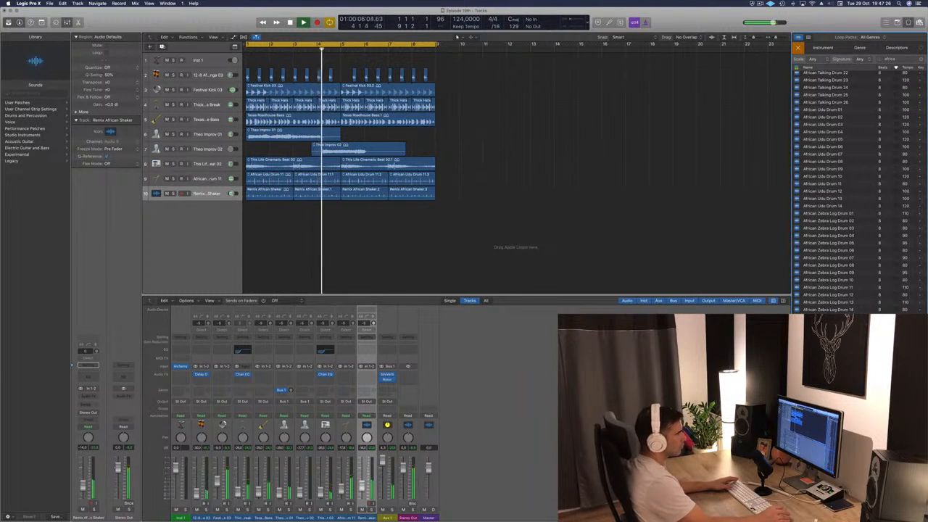
Audition African Udu Drum 10, add it on a new track at bar 1 and copy its region to bars 3, 5 and 7.
scroll(831, 289, "up", 5)
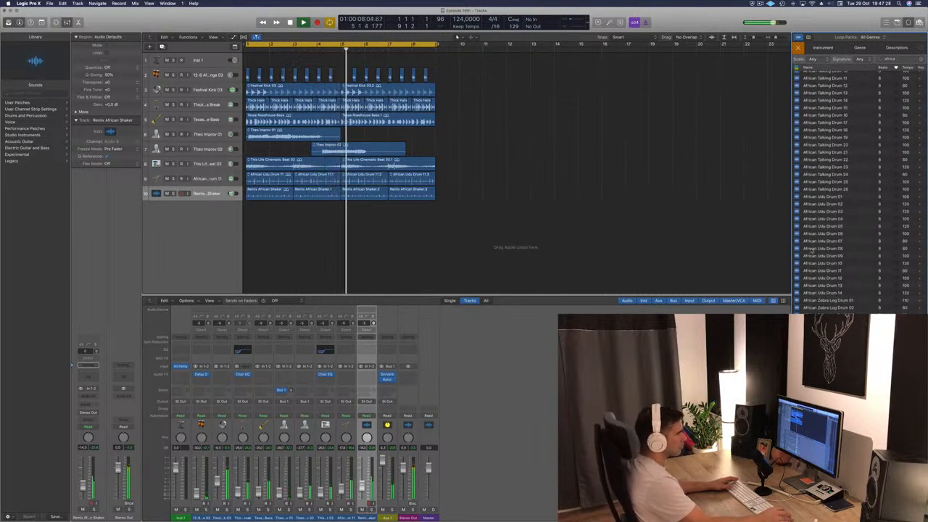
left_click(822, 264)
scroll(855, 253, "up", 4)
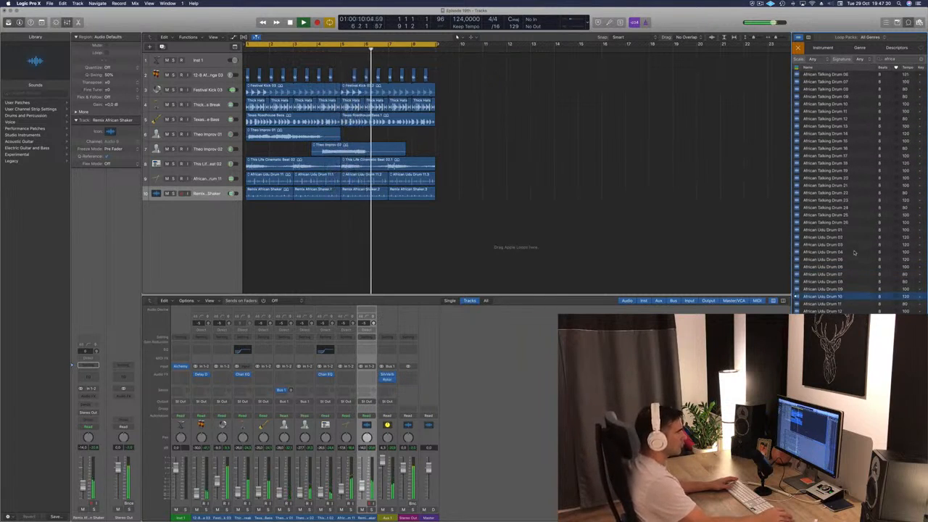
scroll(864, 268, "up", 3)
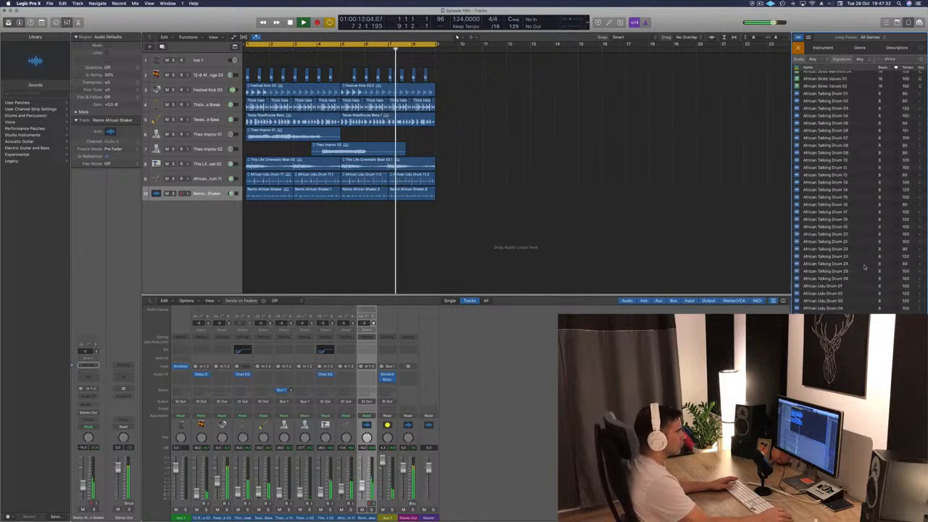
left_click_drag(823, 360, 367, 210)
key("space")
key("super+Left")
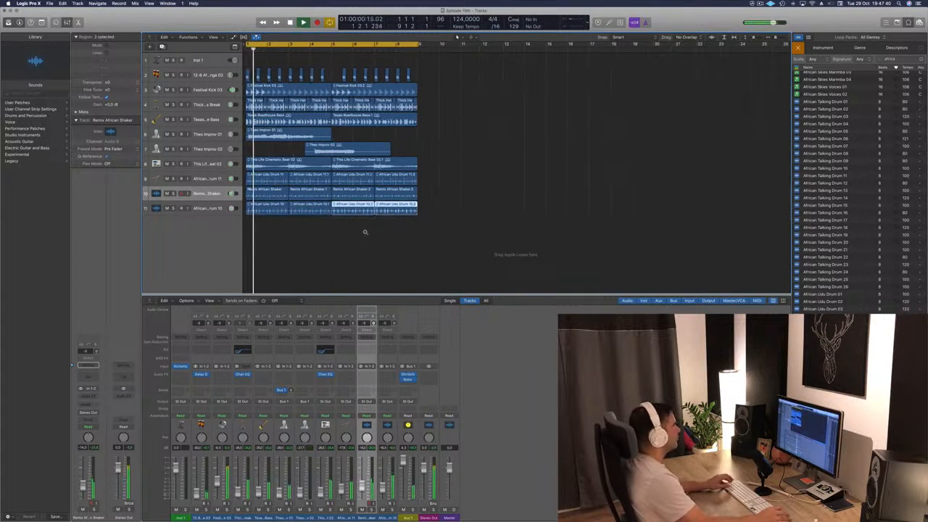
left_click(357, 250)
Audition African Skies Kit, River Kalimba, Mist Voice and Mist Kpanlogo loops against the playing beat.
scroll(841, 182, "up", 1)
scroll(863, 292, "up", 3)
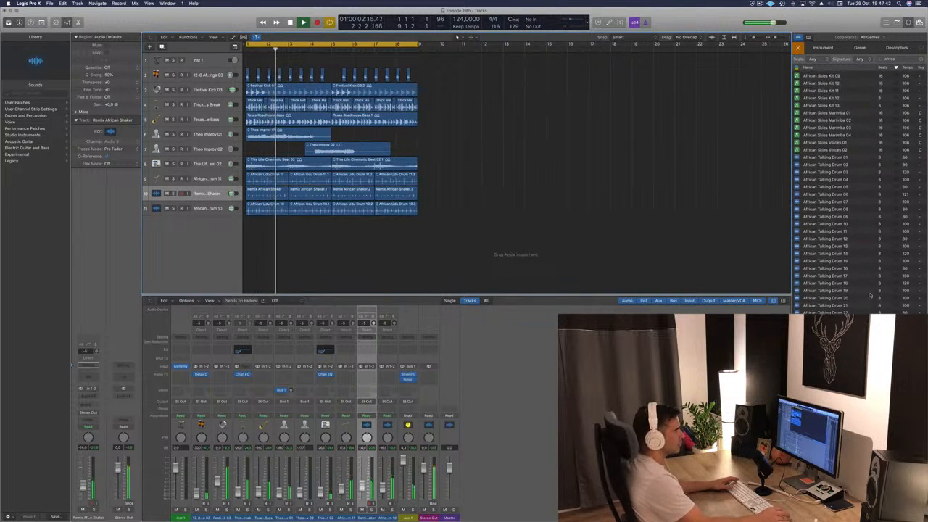
scroll(857, 284, "up", 8)
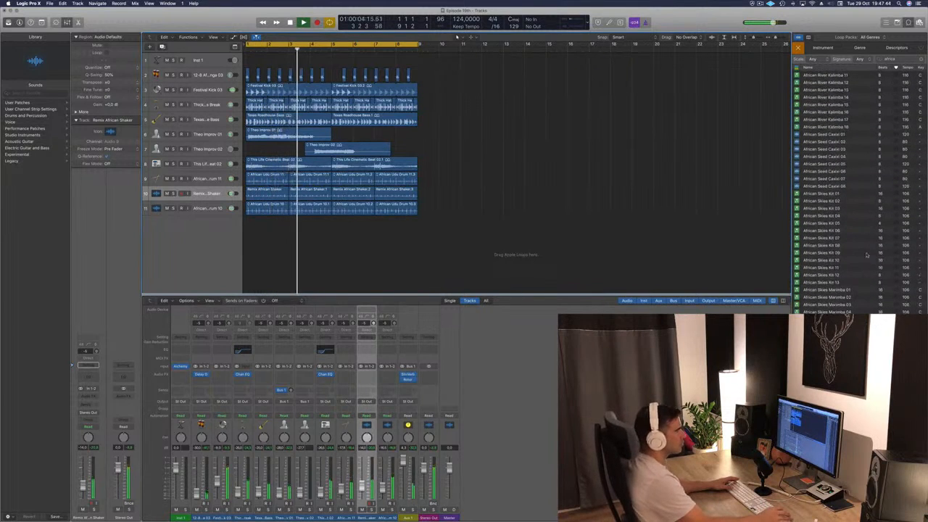
left_click(820, 194)
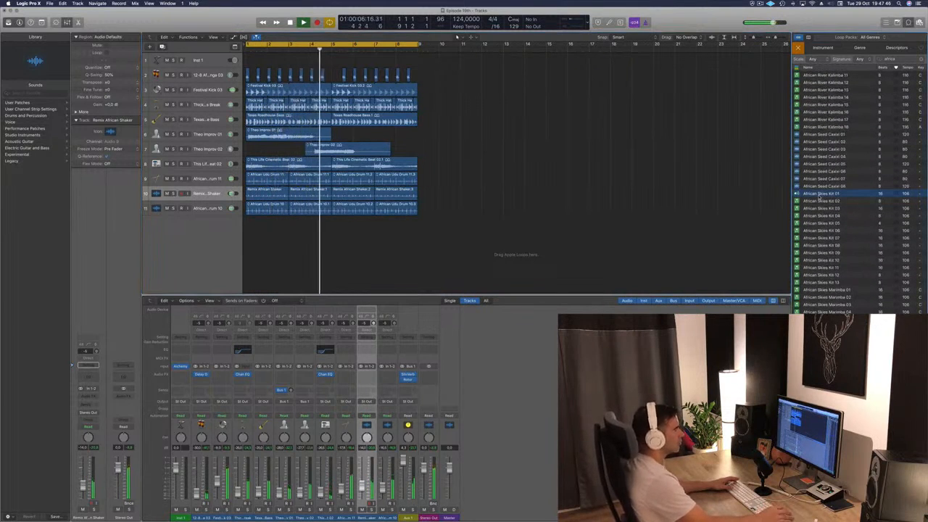
scroll(849, 187, "up", 5)
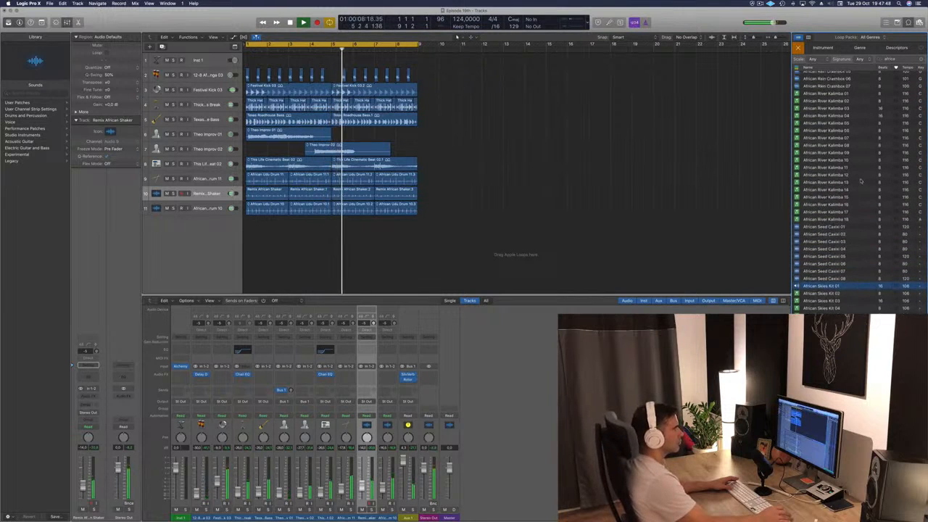
left_click(826, 169)
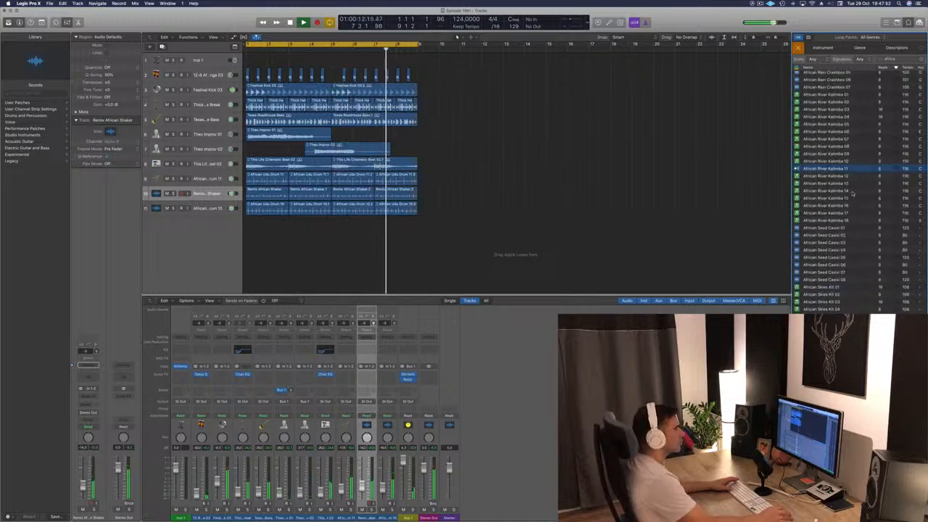
scroll(854, 175, "up", 2)
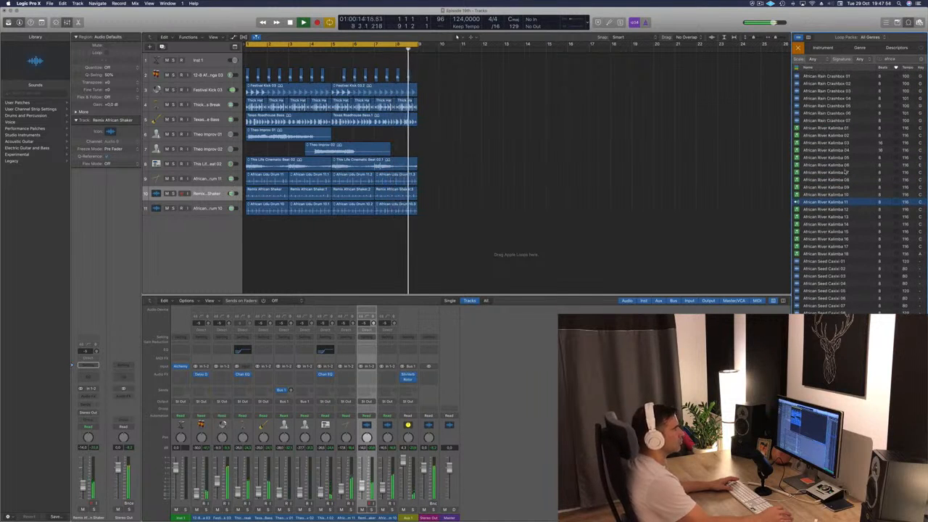
scroll(845, 172, "up", 7)
scroll(870, 185, "up", 5)
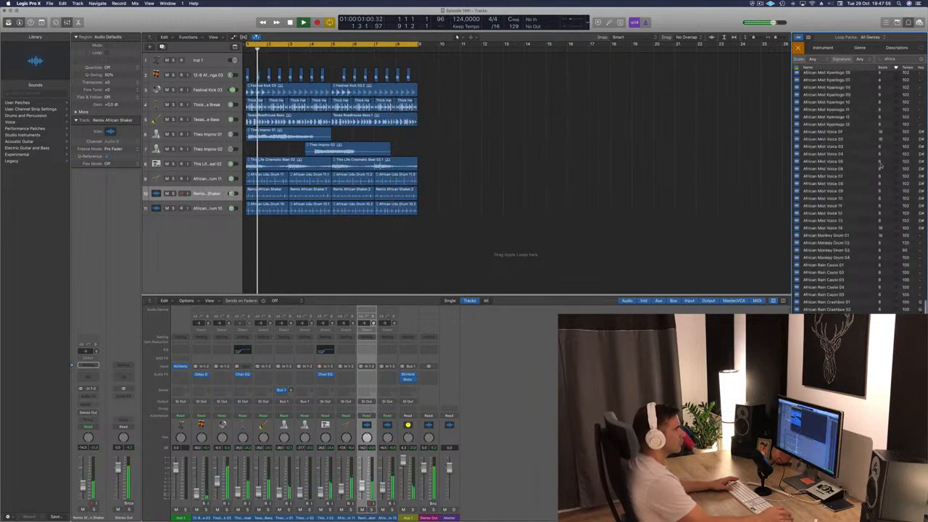
left_click(830, 199)
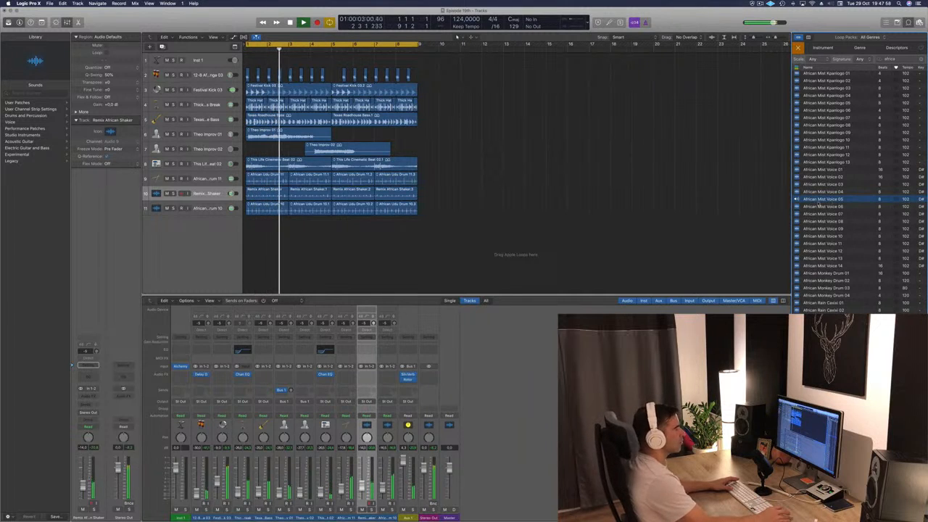
left_click(822, 207)
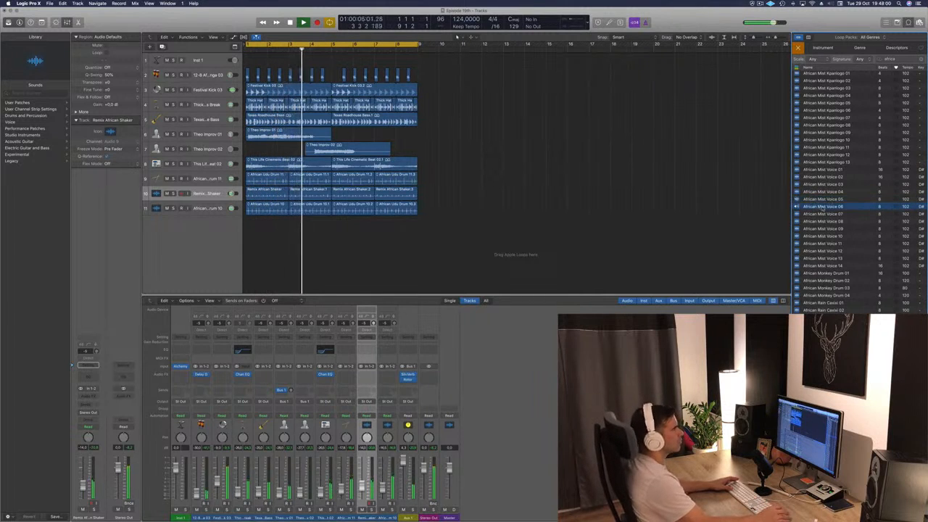
scroll(841, 232, "up", 2)
left_click(826, 186)
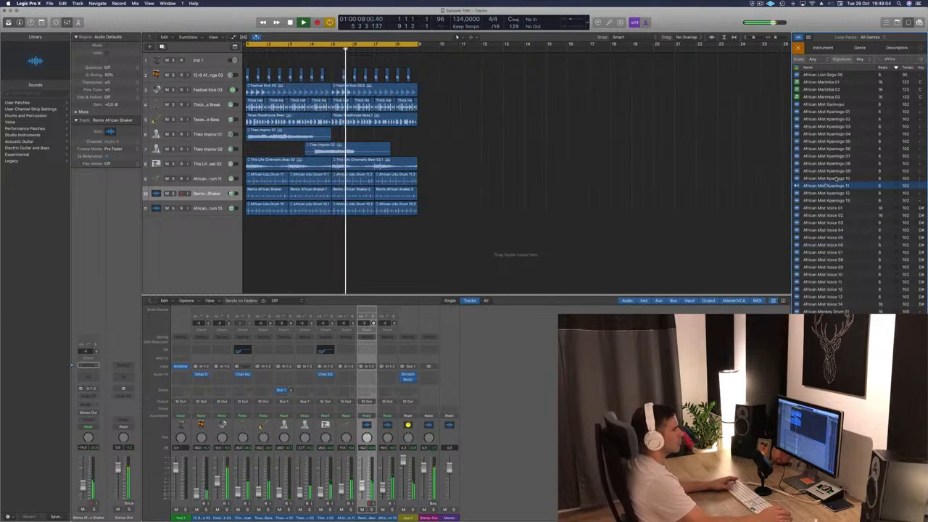
scroll(846, 178, "up", 5)
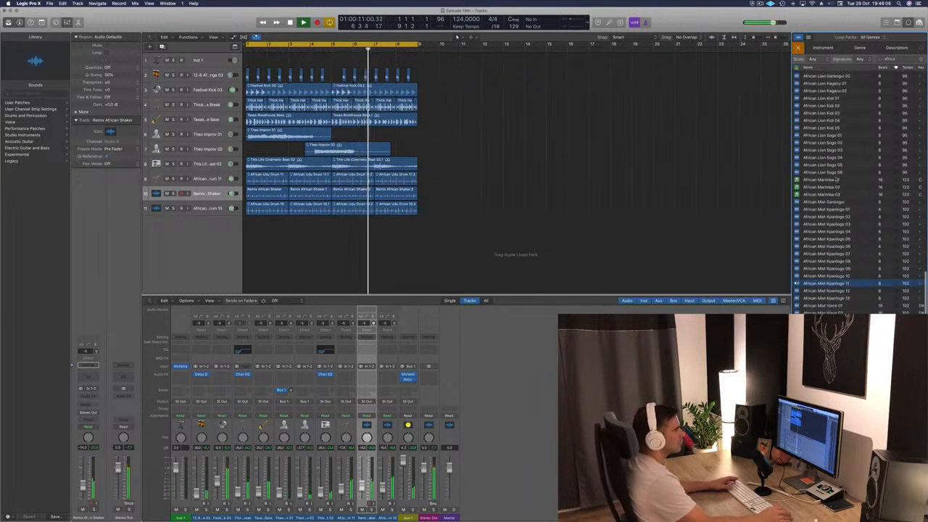
Add the African Monkey Drum 03 loop on a new track at bar 1 and copy its region to bars 3, 5 and 7.
scroll(830, 217, "down", 10)
left_click(827, 234)
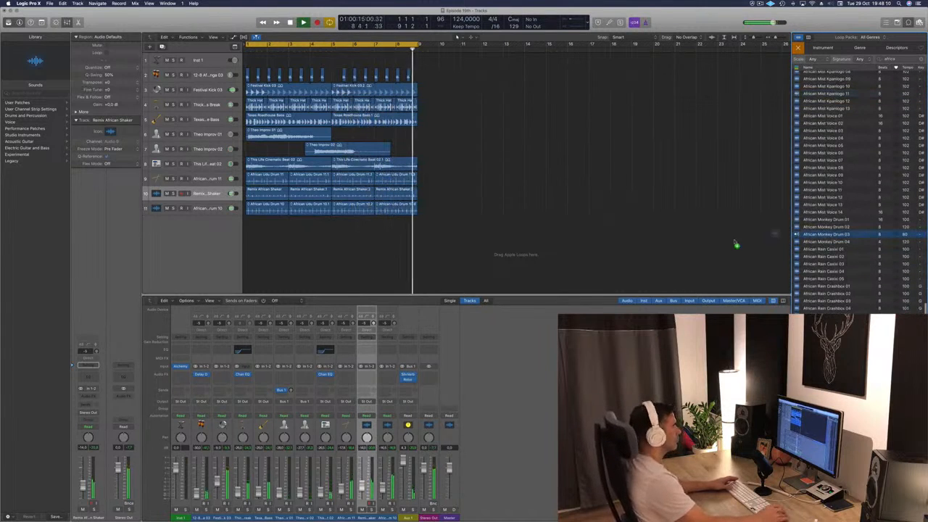
left_click_drag(736, 246, 352, 231)
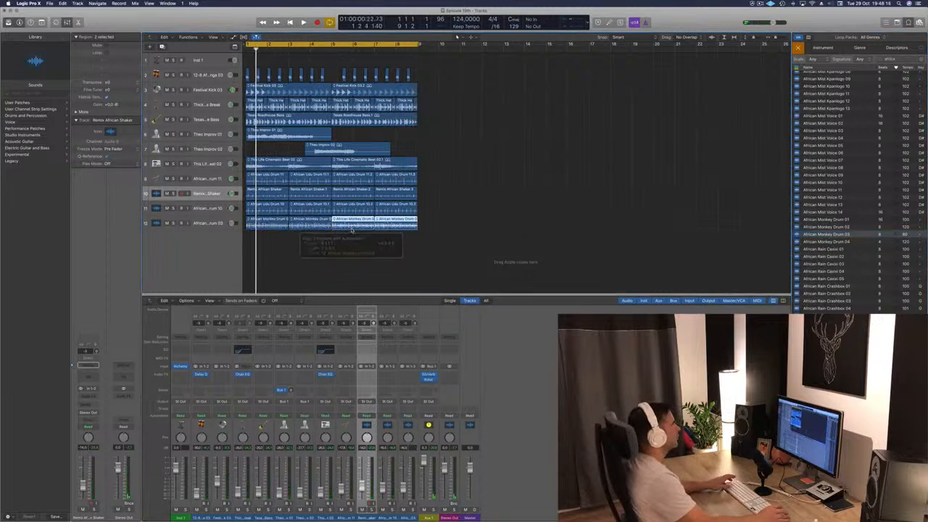
Replay the beat from bar 1 and lower the volume of the African Monkey Drum 03 track.
key("space")
key("super+Left")
left_click(164, 227)
key("Return")
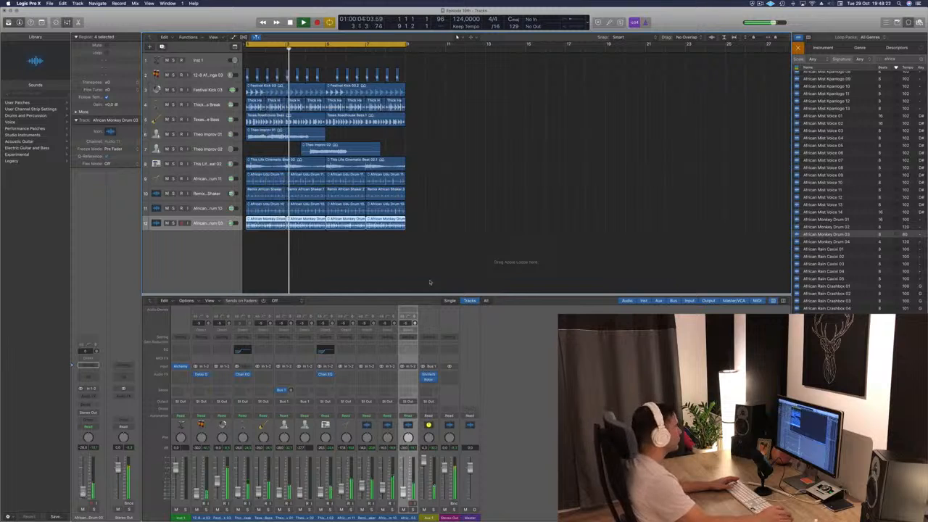
left_click(445, 250)
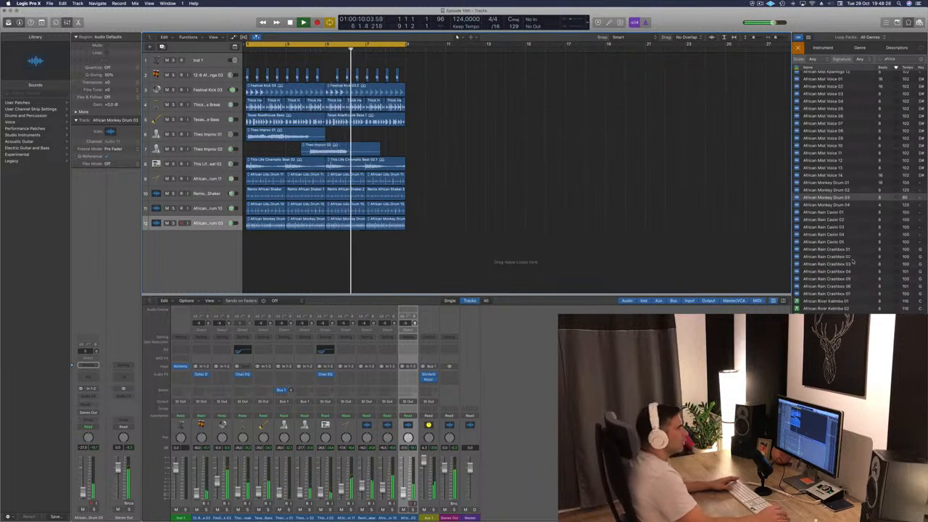
Audition the African Mist Voice loops 01 through 07 against the playing beat, including a restart from bar 1.
scroll(834, 203, "up", 1)
left_click(824, 149)
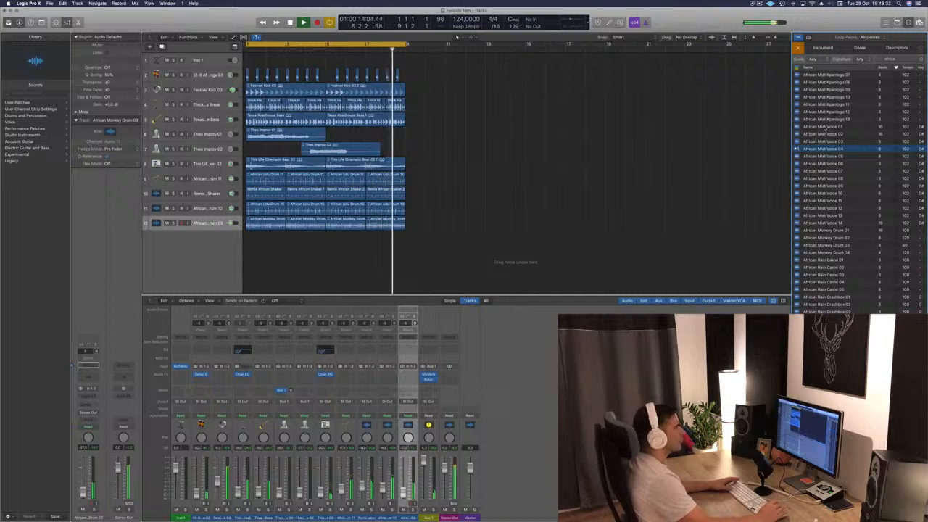
left_click(825, 127)
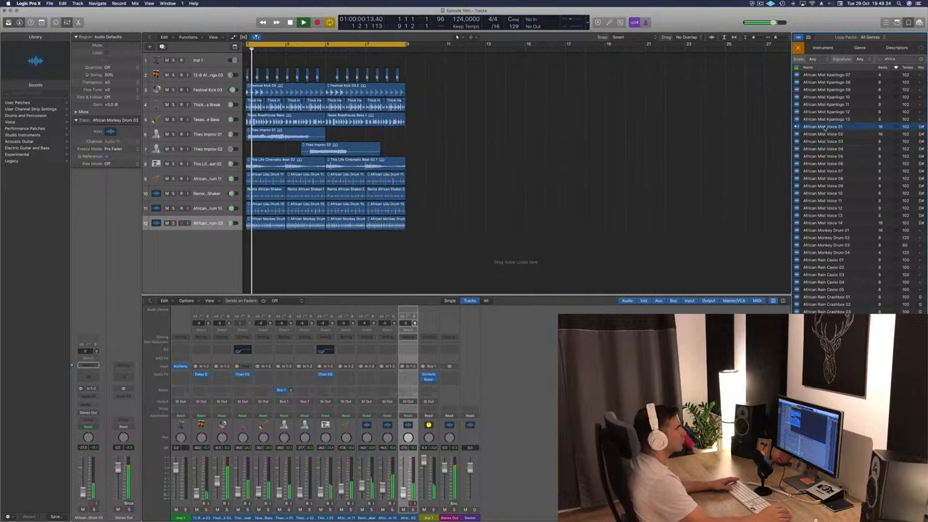
left_click(824, 134)
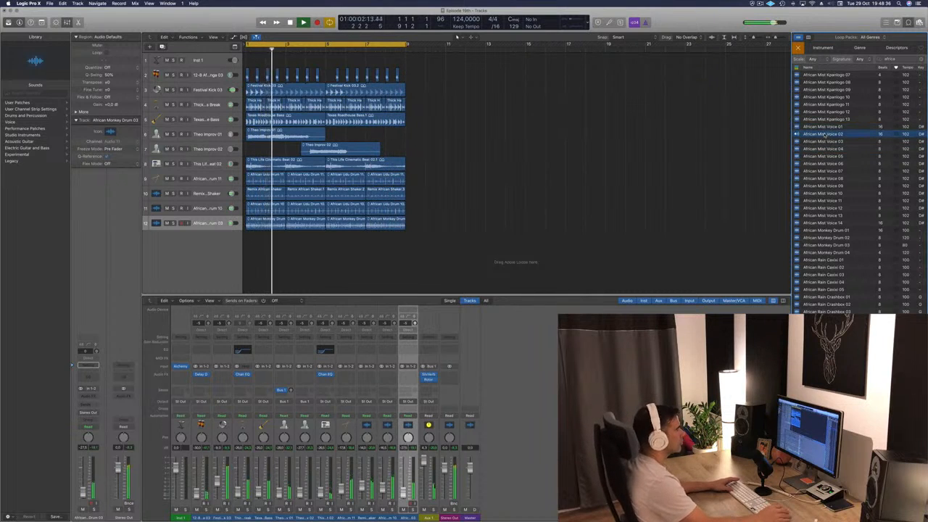
left_click(825, 142)
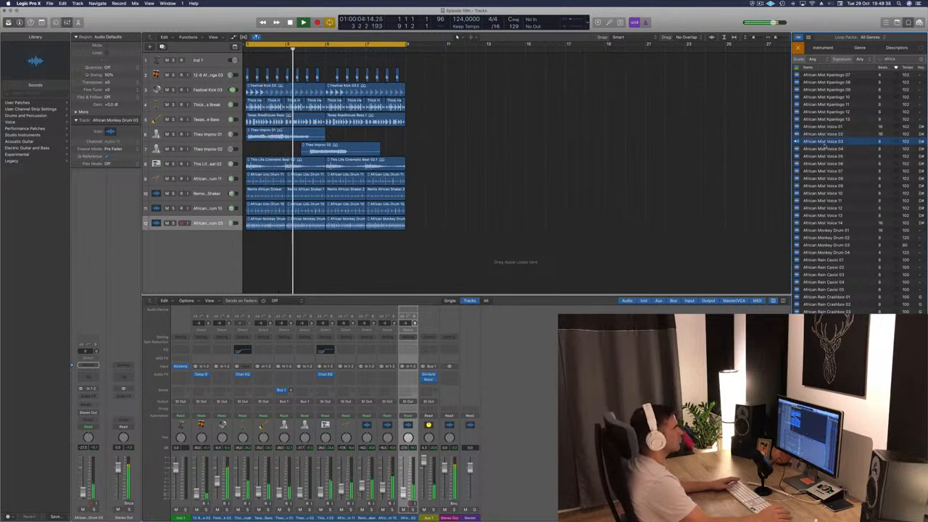
left_click(824, 149)
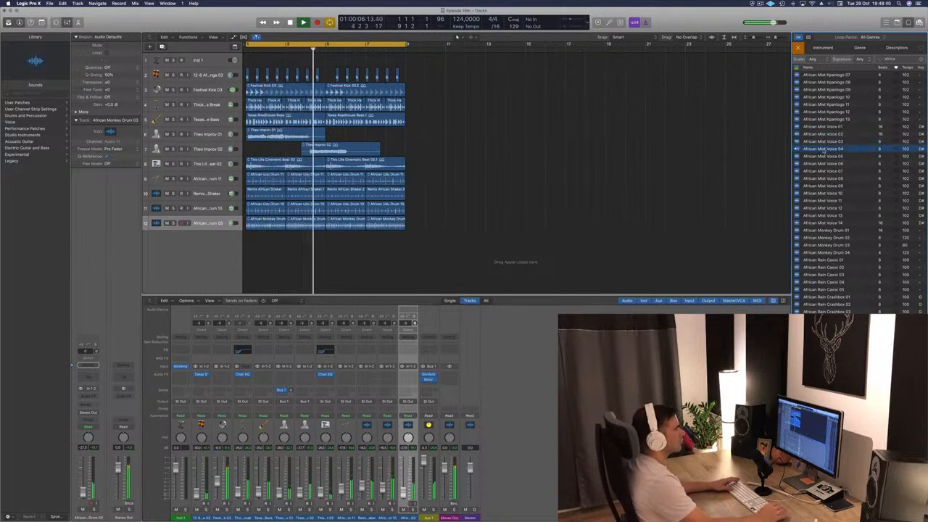
left_click(824, 156)
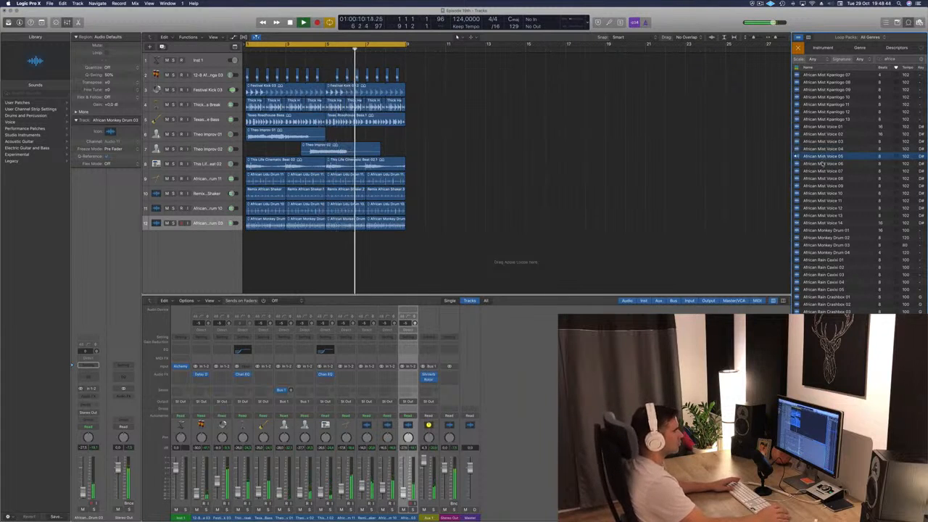
left_click(823, 163)
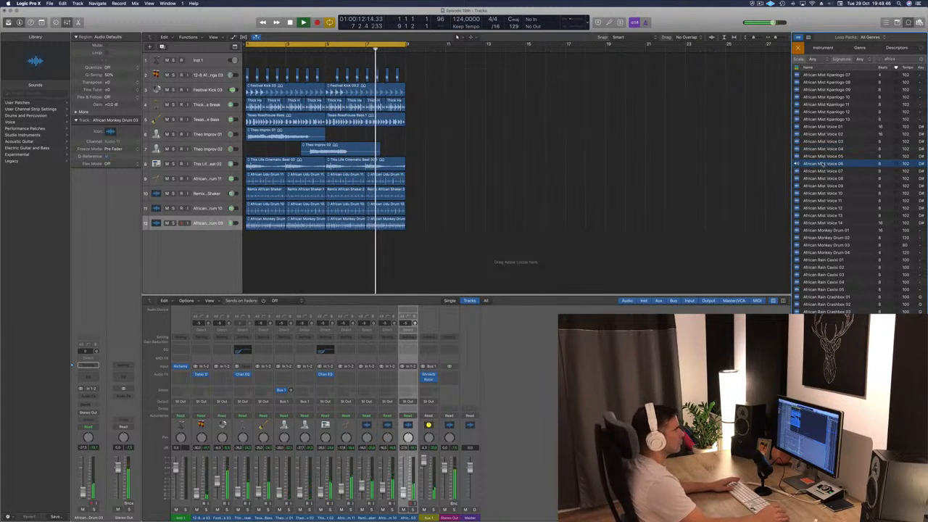
left_click(824, 171)
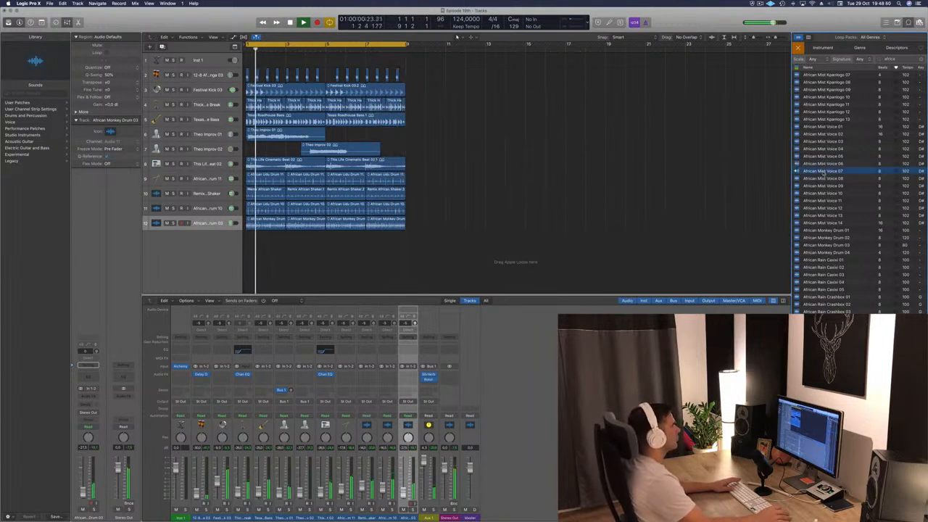
key("space")
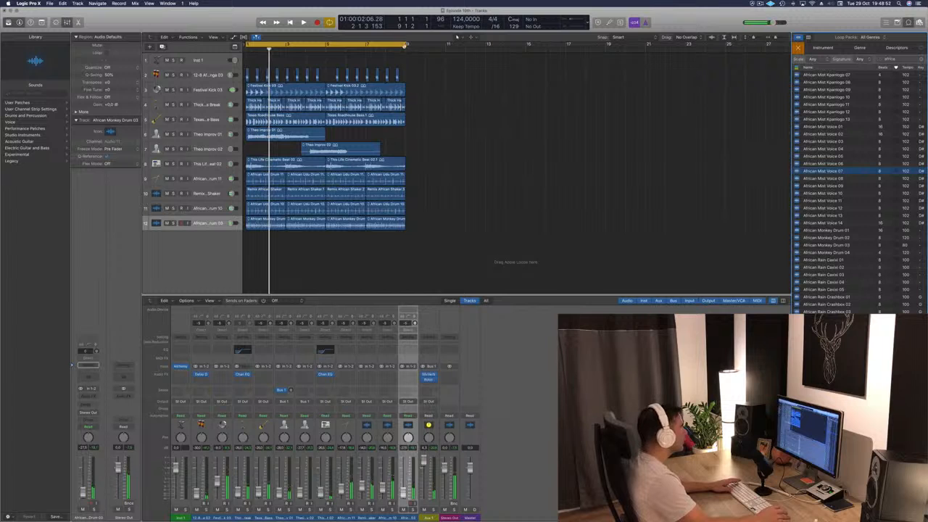
key("space")
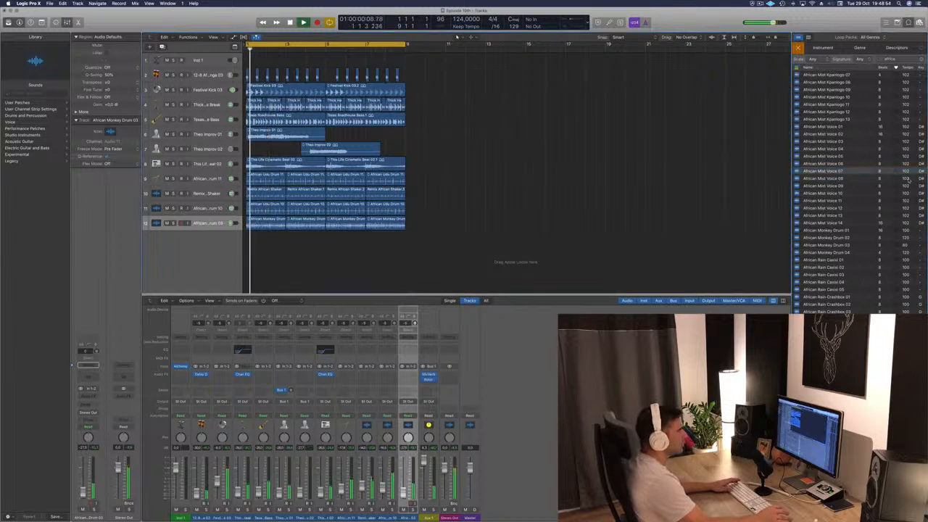
Add the African Mist Voice 14 loop on a new track at bar 1 and move that track directly below Theo Improv 02.
left_click(829, 224)
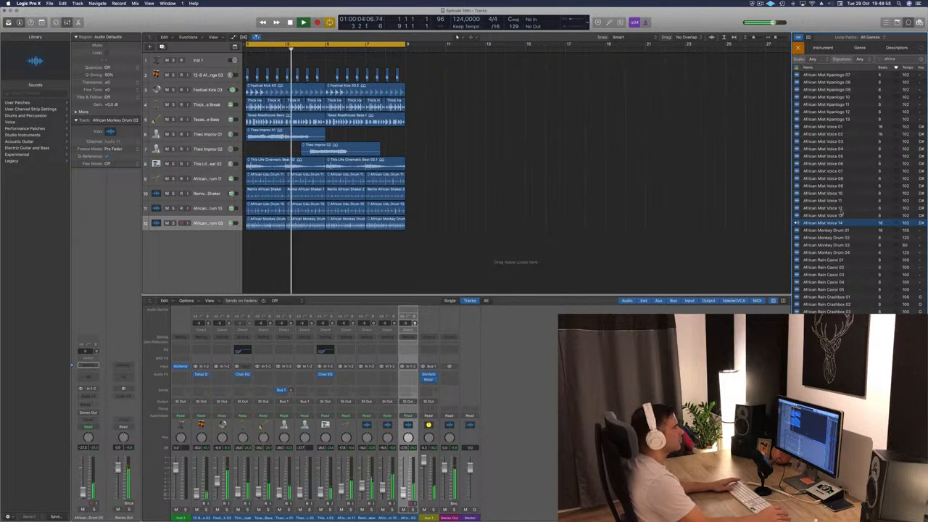
left_click_drag(832, 224, 248, 266)
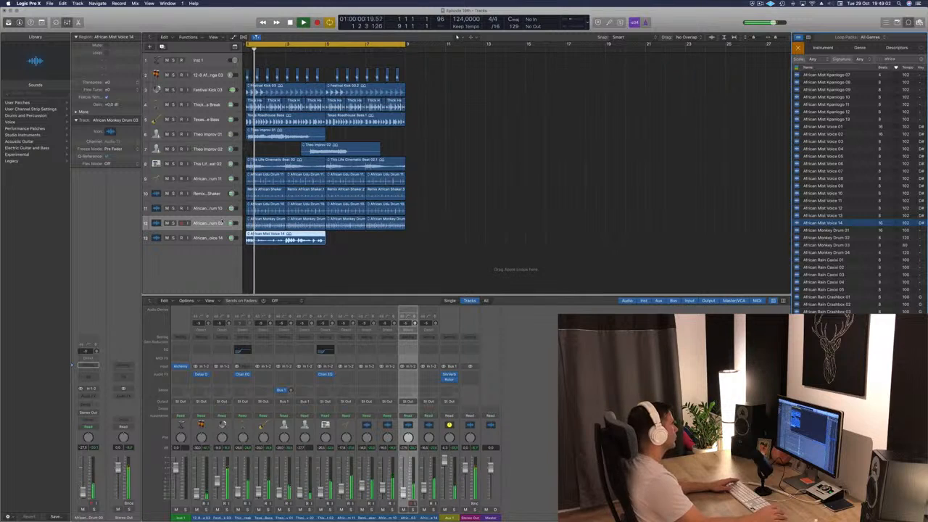
left_click_drag(206, 238, 215, 162)
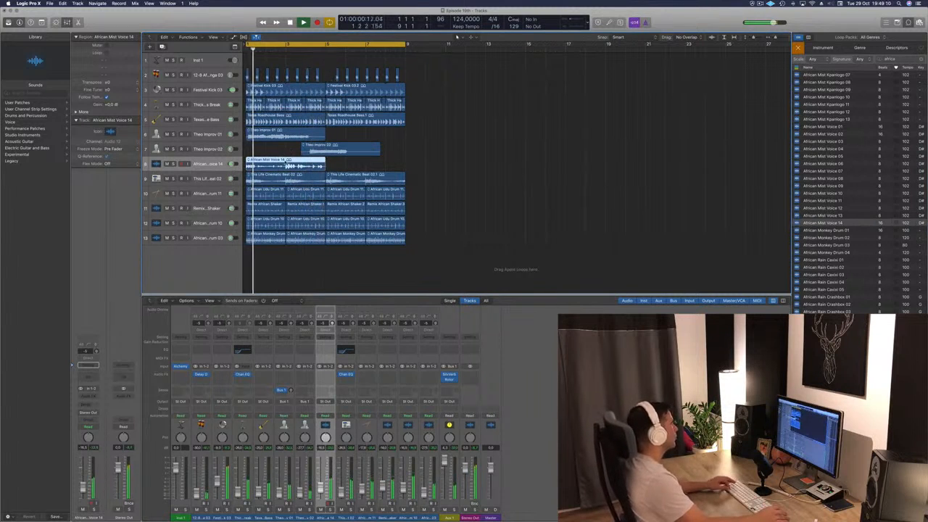
Split the African Mist Voice 14 region at bar 3, move its second half to bar 9 and copy the first half to bars 3, 5 and 7.
left_click_drag(303, 162, 423, 164)
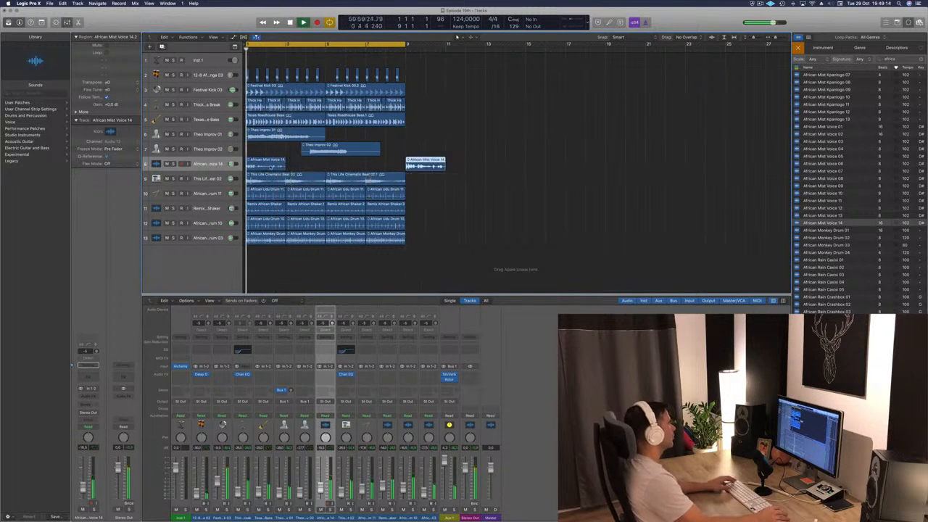
left_click_drag(269, 164, 347, 165)
left_click(267, 165, "shift")
key("Return")
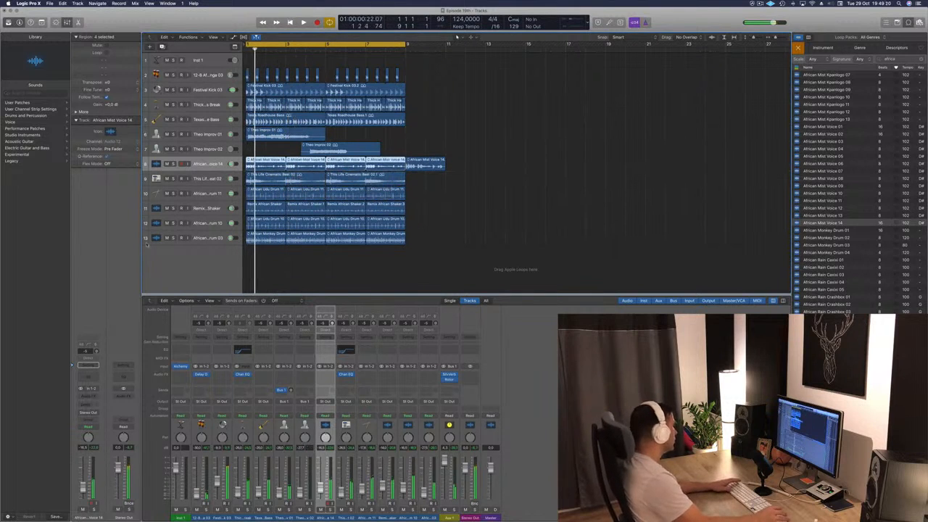
key("space")
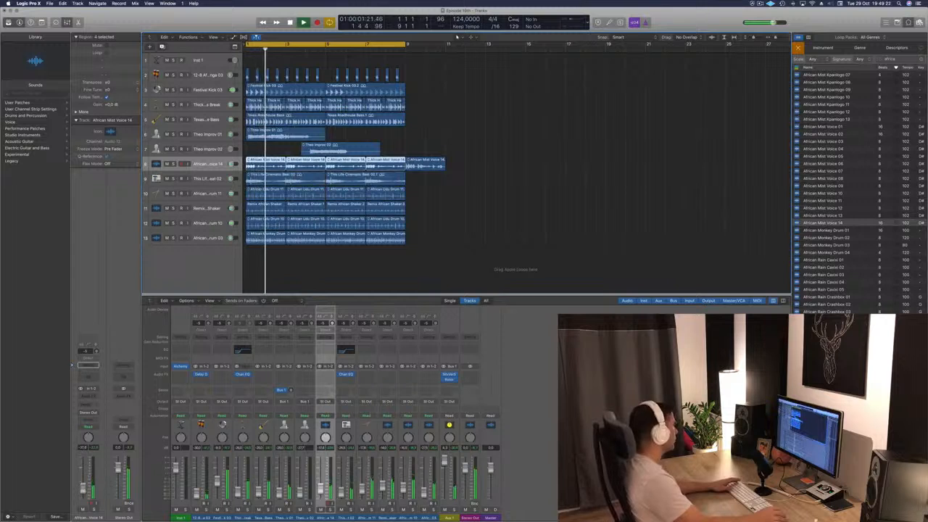
key("Return")
Route the output of the African Mist Voice 14 track to Bus 1.
left_click(85, 405)
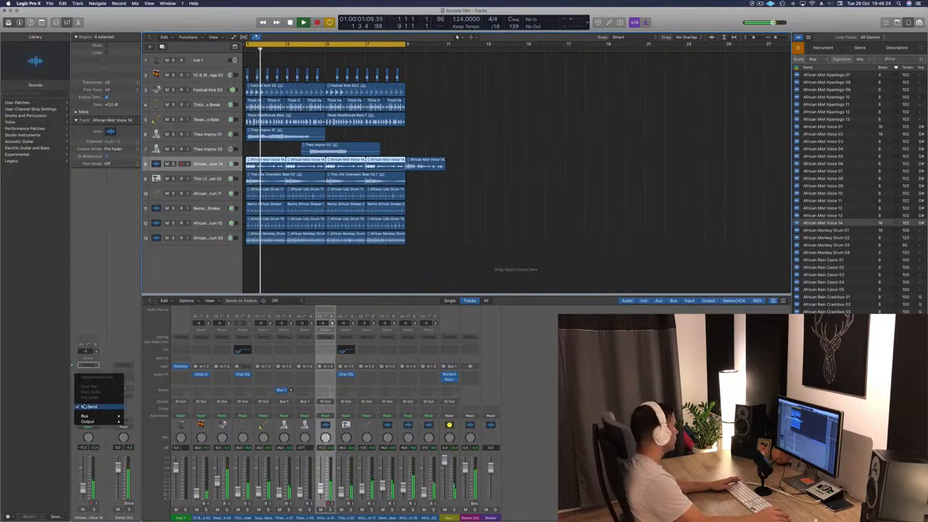
left_click(52, 408)
left_click(92, 412)
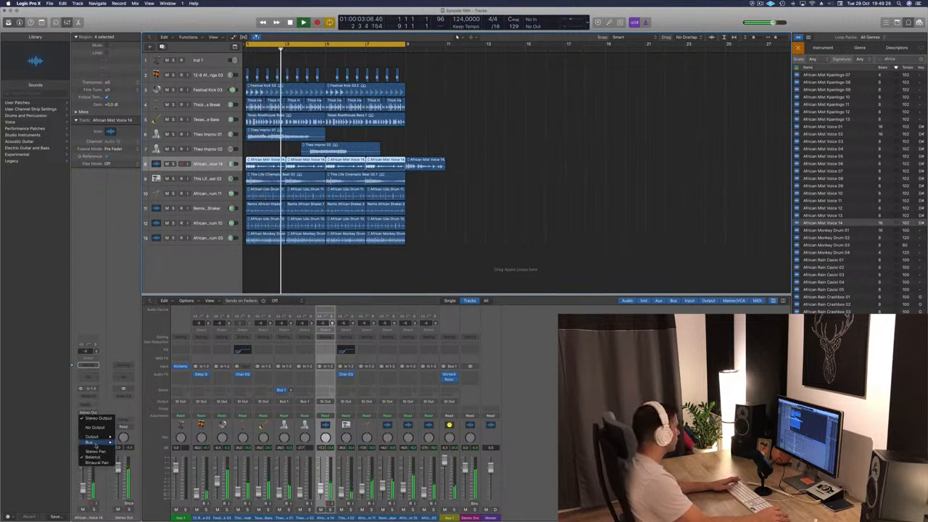
mouse_move(100, 443)
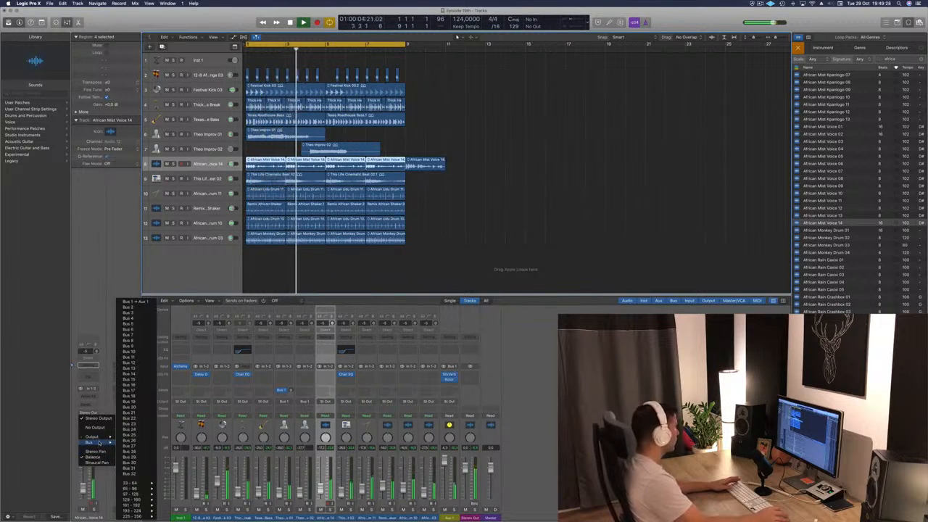
left_click(144, 301)
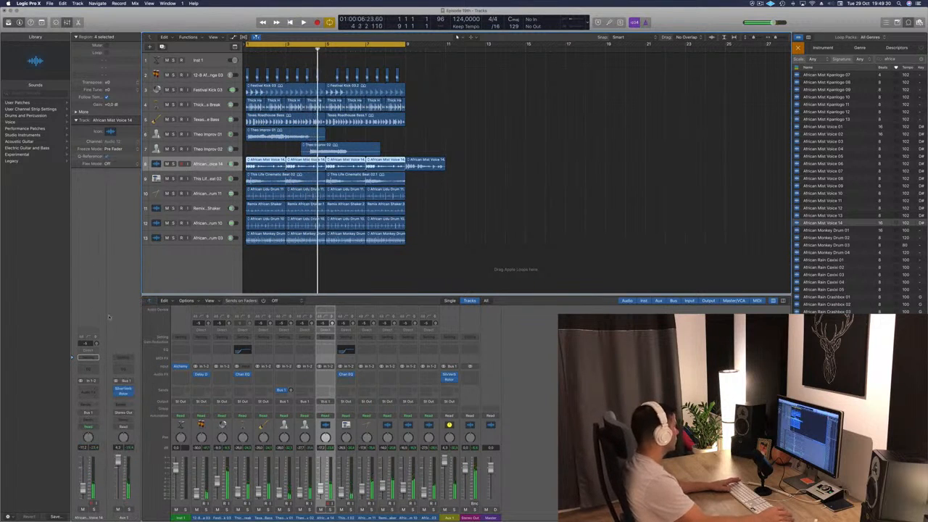
Adjust the African Mist Voice 14 track's level during playback and delete its leftover region at bar 9.
key("space")
left_click_drag(83, 488, 82, 490)
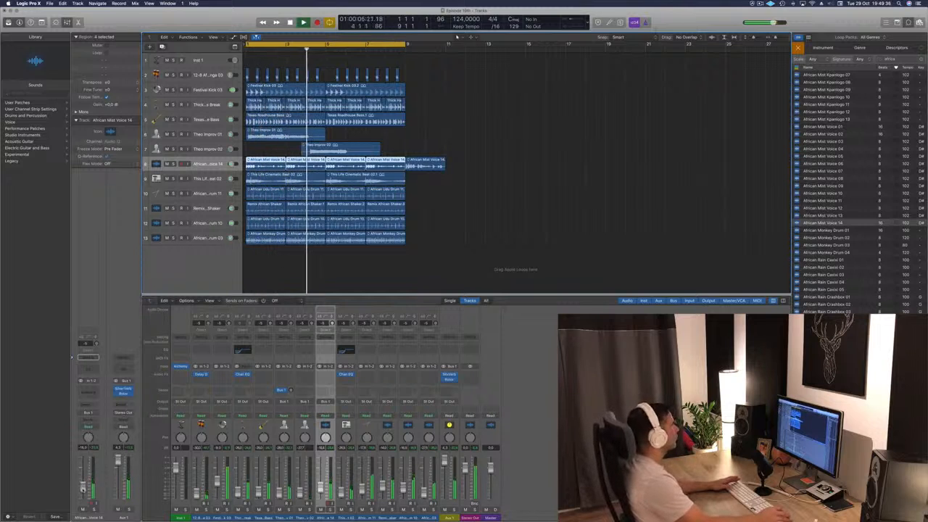
left_click(474, 207)
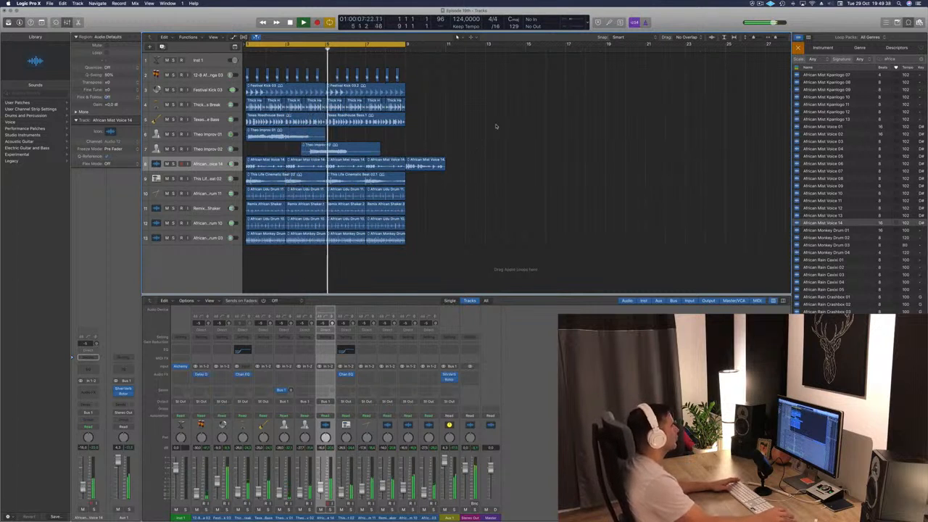
left_click(438, 168)
key("Delete")
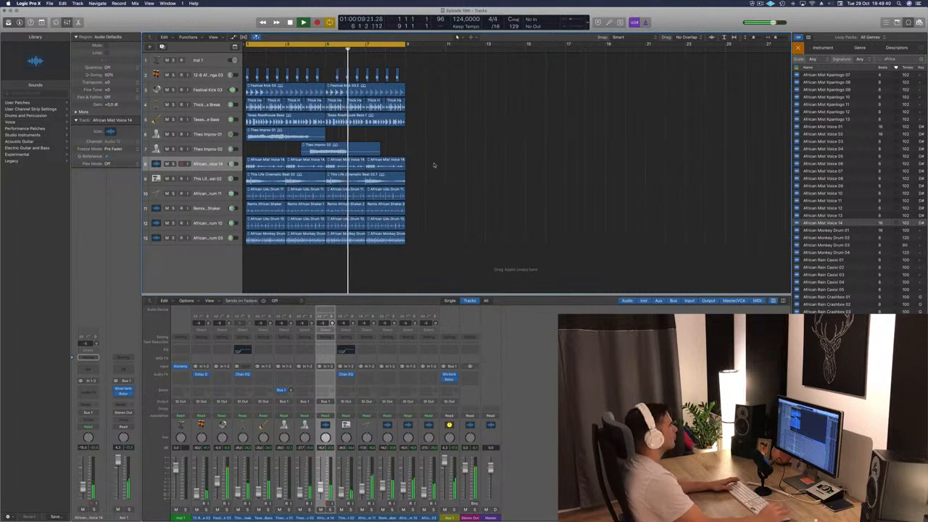
Audition African Chant Mbira loops 04, 06, 07, 11 and 14 and African Crash Box 01 against the playing beat.
scroll(450, 183, "down", 2)
scroll(449, 184, "up", 1)
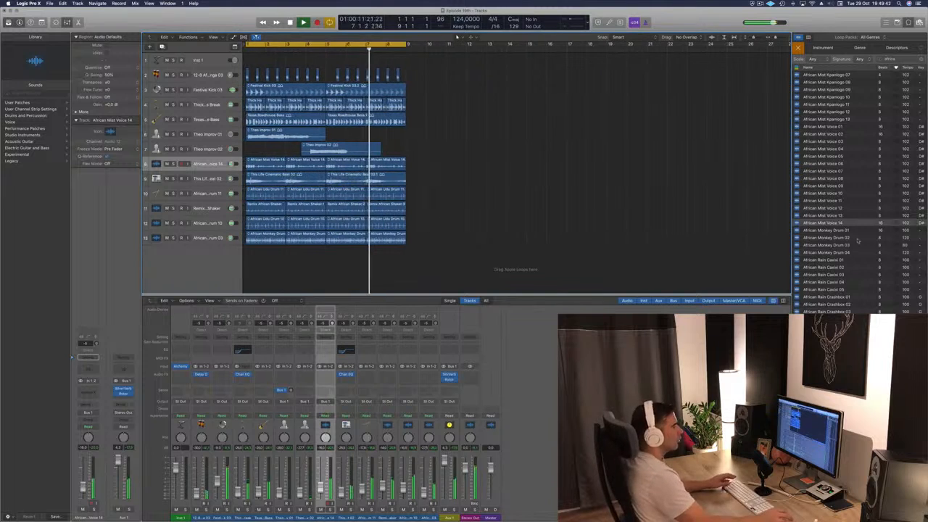
scroll(859, 239, "down", 8)
scroll(834, 189, "down", 10)
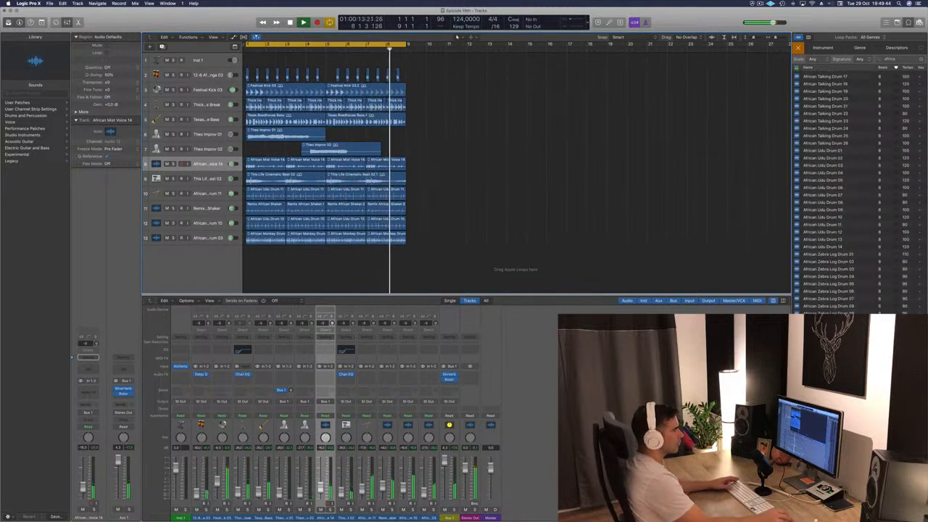
scroll(859, 188, "up", 10)
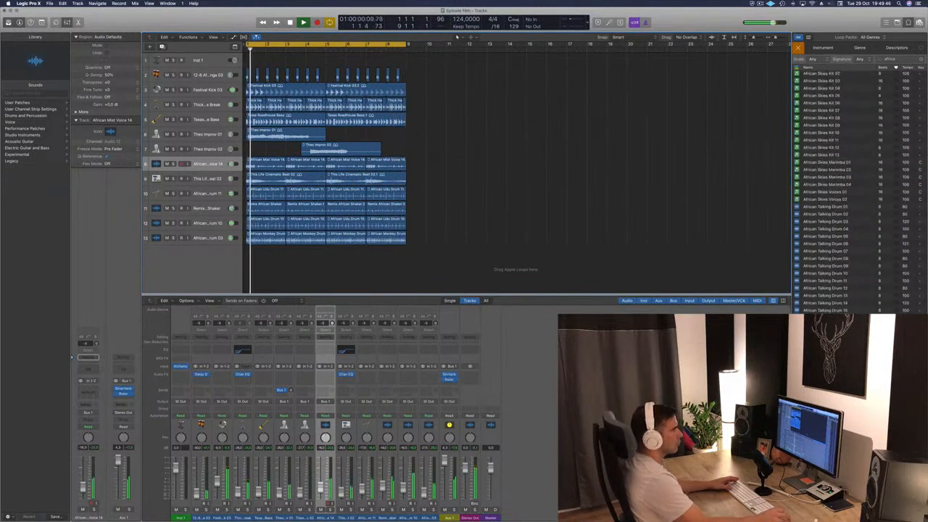
scroll(834, 145, "up", 10)
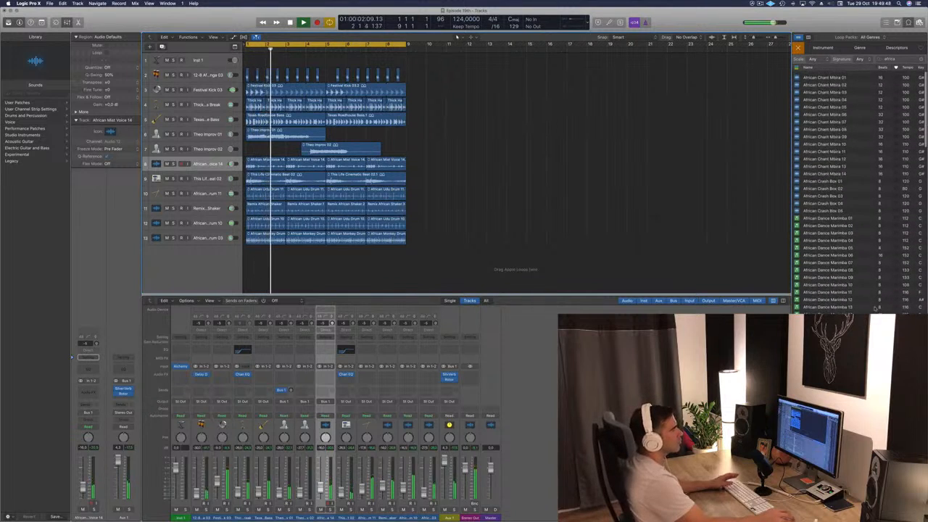
left_click(818, 97)
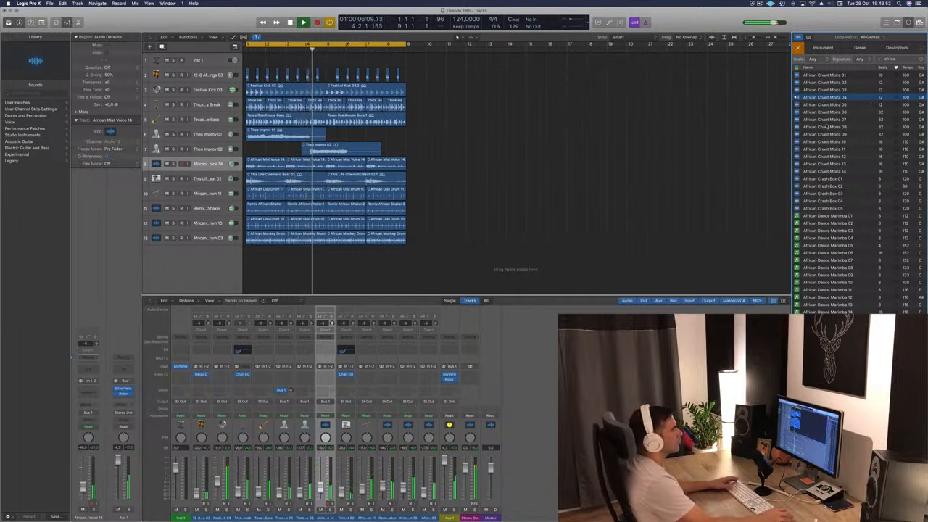
left_click(820, 112)
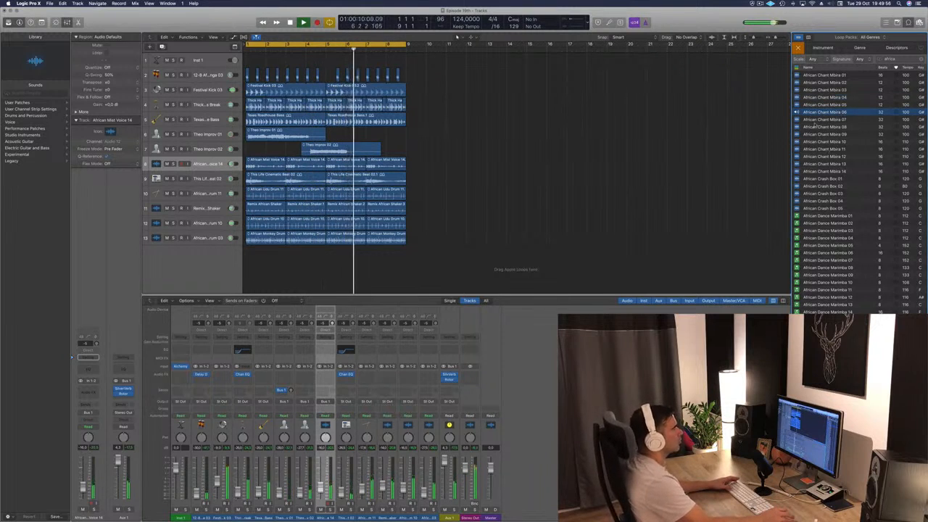
left_click(816, 120)
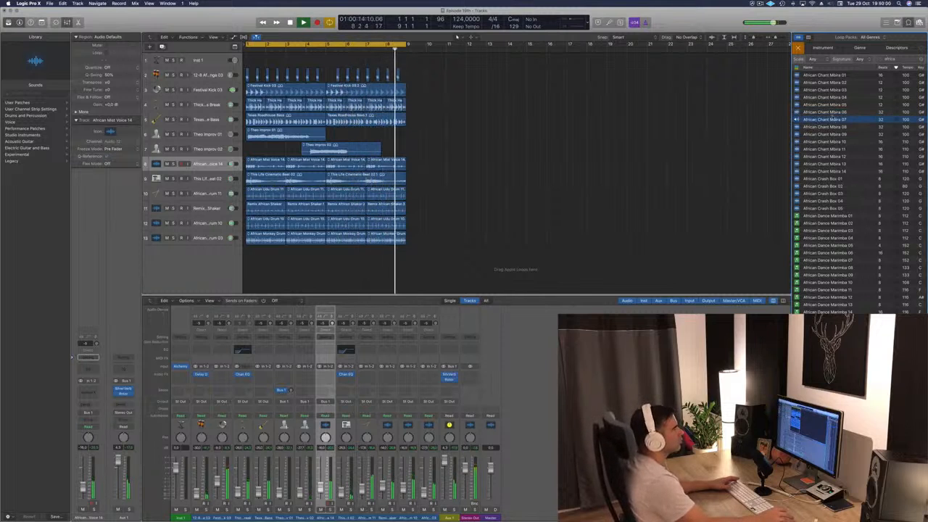
left_click(825, 149)
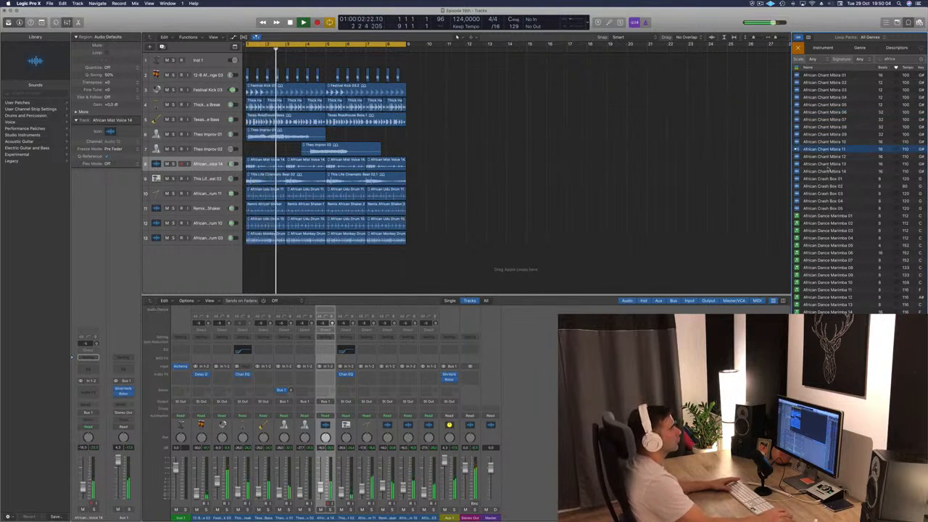
left_click(827, 172)
left_click(826, 178)
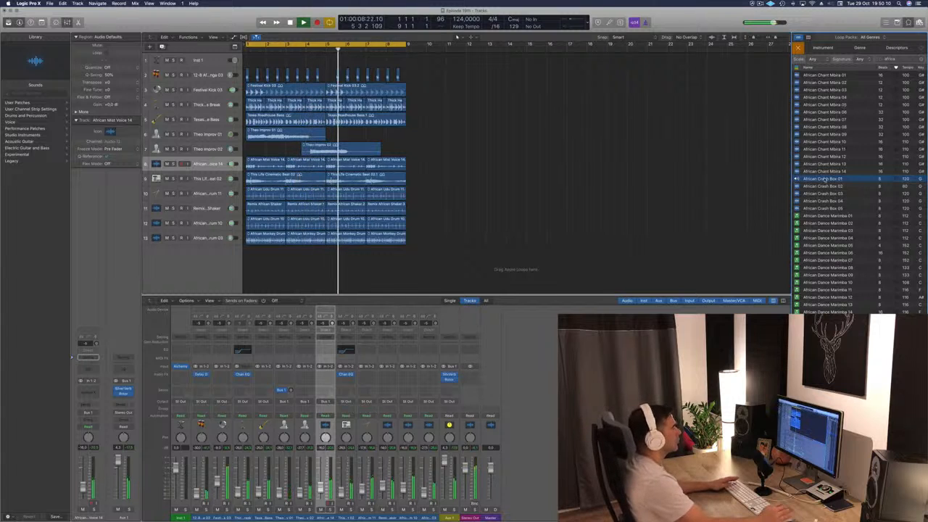
Add the African Crash Box 01 loop on a new bottom track, with regions at bars 1, 3, 5 and 7, and play from bar 1.
left_click_drag(826, 179, 345, 254)
key("space")
key("space")
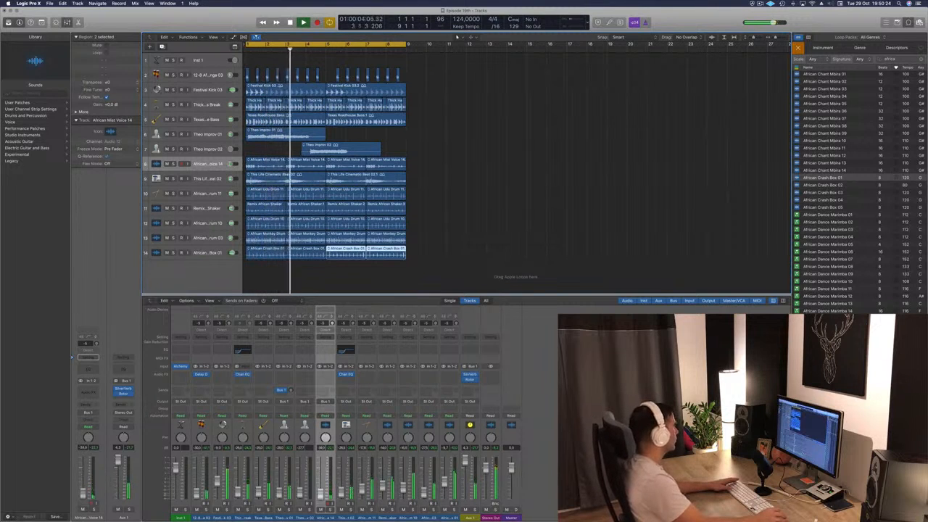
key("space")
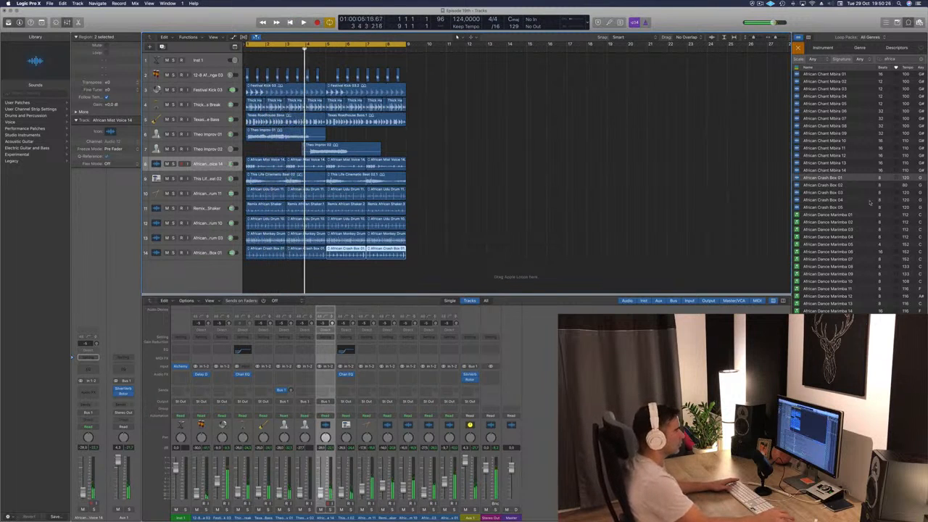
key("Return")
key("space")
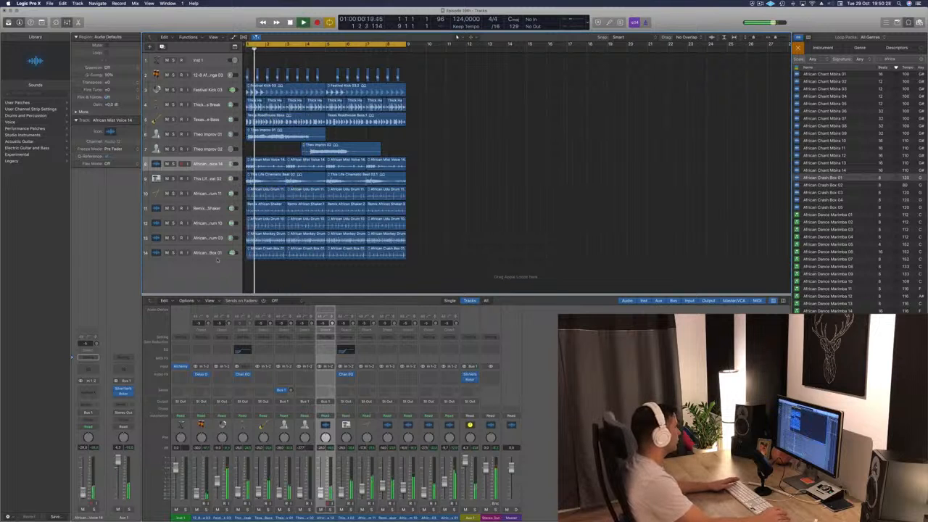
Compare the beat with and without the African Crash Box 01 track by toggling its solo and mute during playback.
key("space")
key("space")
left_click(173, 253)
left_click(173, 253)
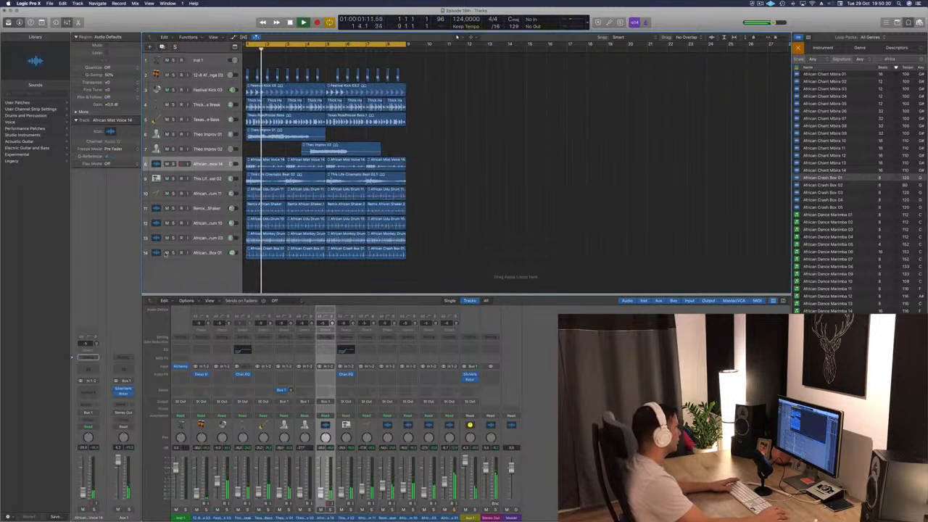
left_click(167, 253)
key("Return")
left_click(167, 253)
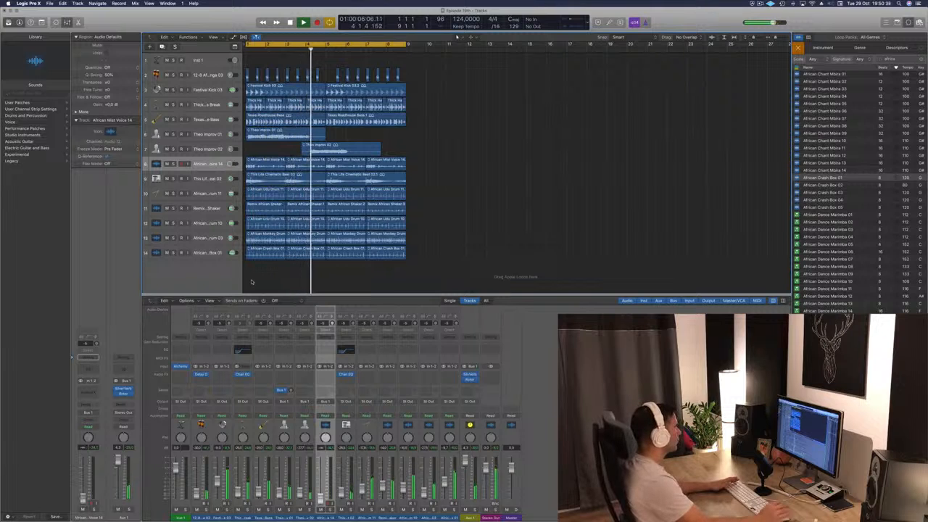
Restart playback from bar 1 and bring up the African Mist Voice 14 track's volume in the mix.
key("Return")
key("Return")
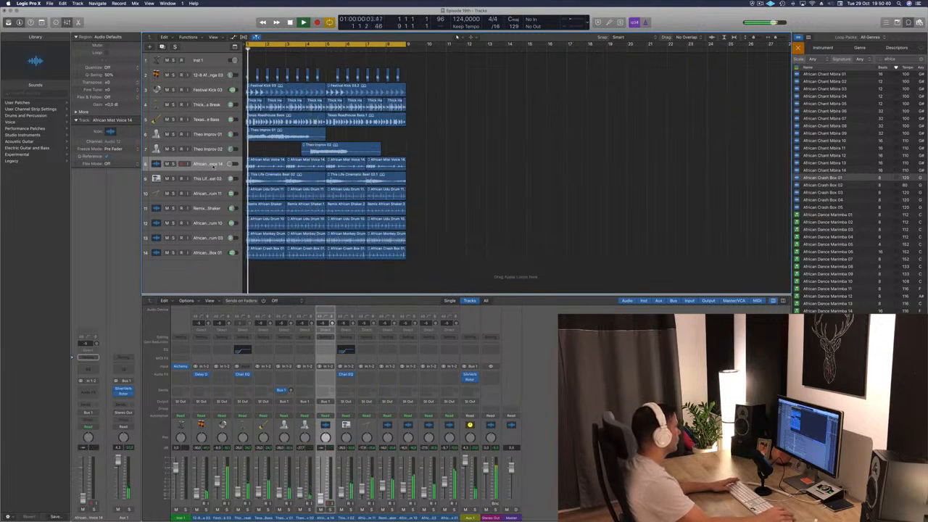
left_click(228, 164)
key("Return")
left_click_drag(229, 165, 232, 164)
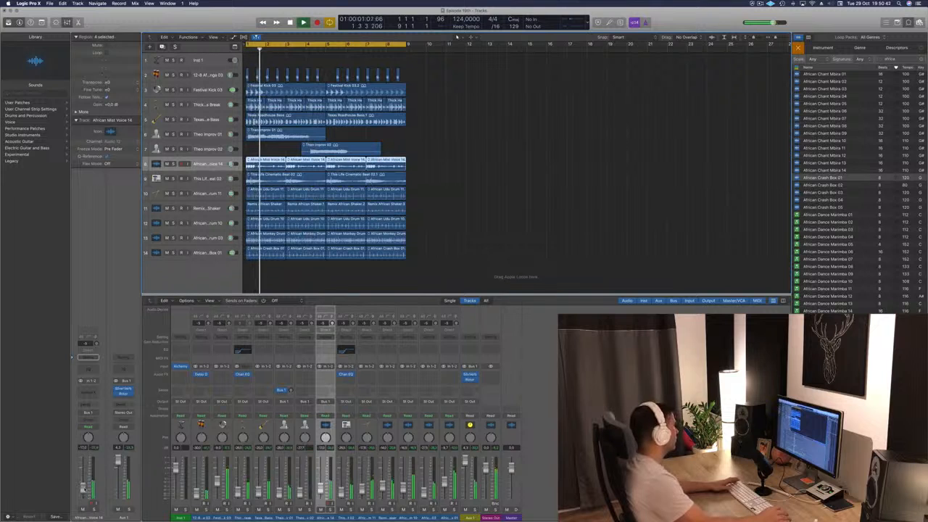
Lower the African Crash Box 01 track's volume while the beat plays from bar 1, then deselect its regions.
left_click(221, 252)
key("Return")
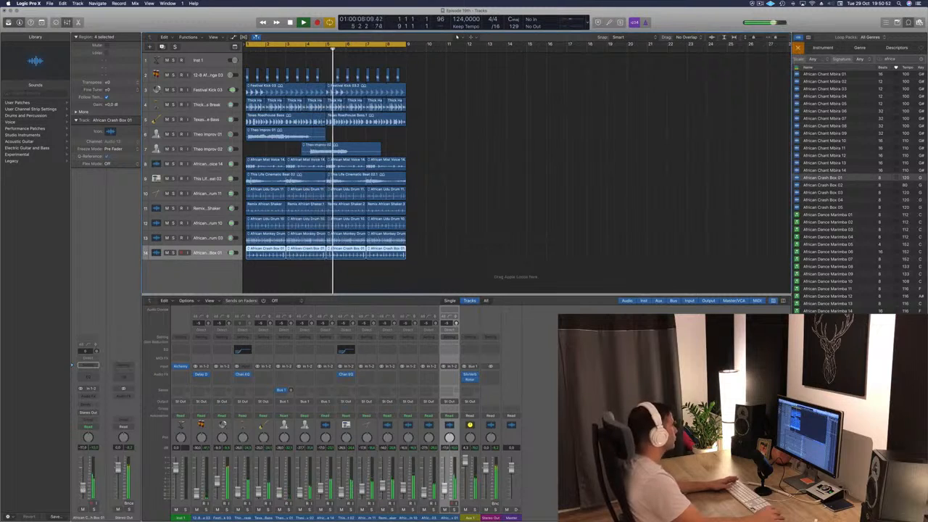
left_click(501, 205)
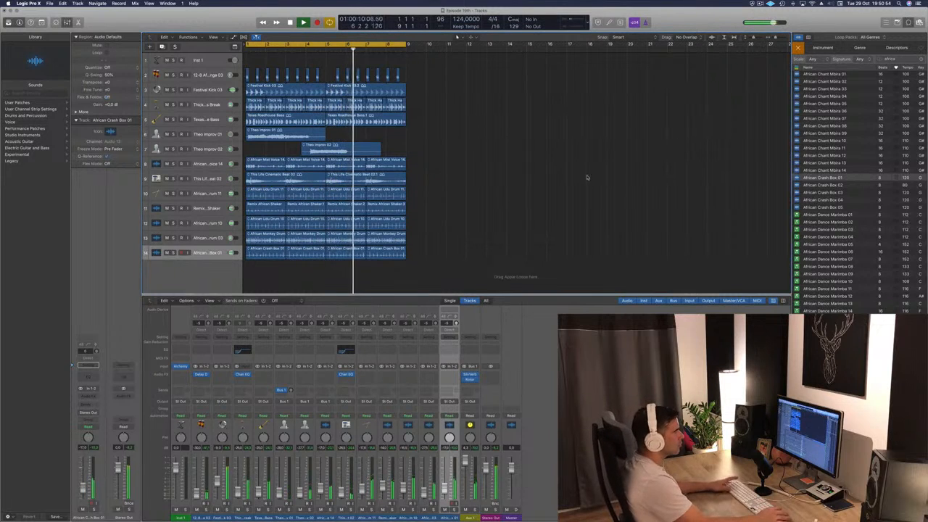
Search the Apple Loops for "organ" and restart the beat.
left_click(903, 59)
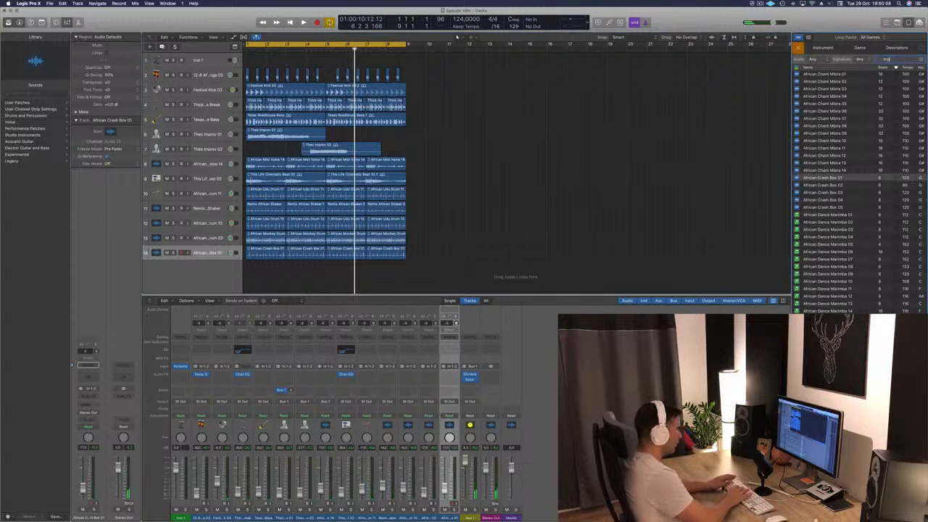
key("Return")
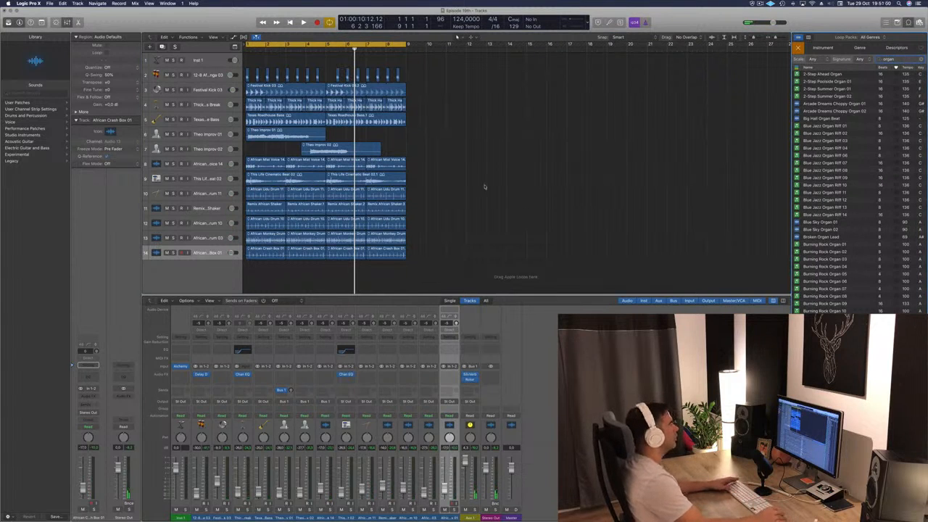
left_click(506, 171)
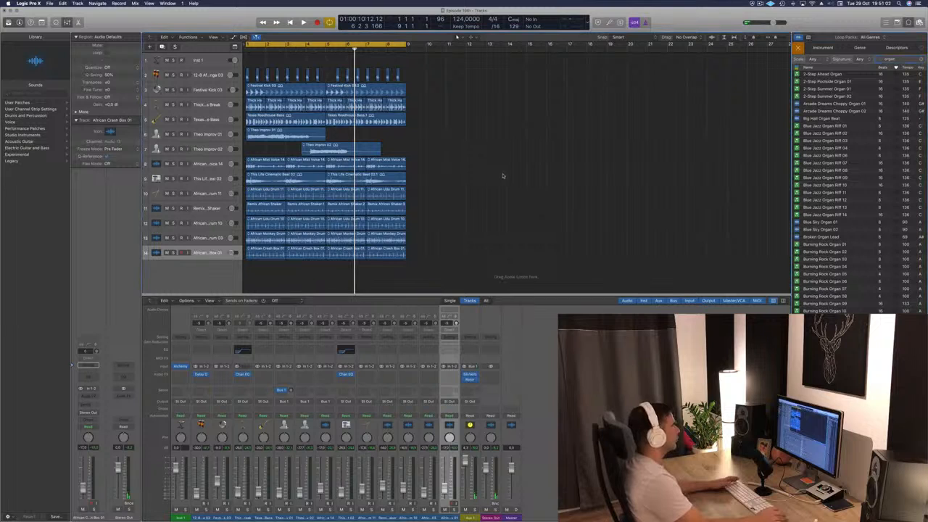
key("space")
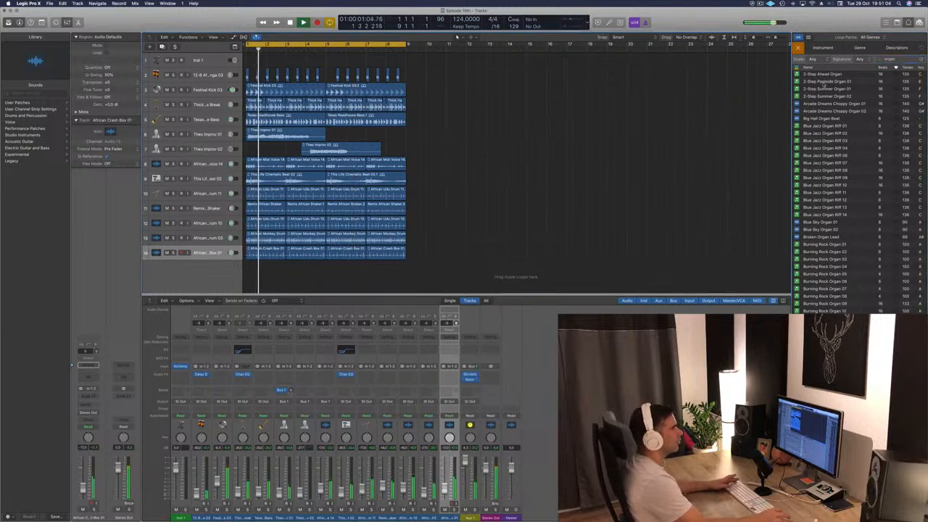
Audition organ loops against the beat: 2-Step Poolside 01, Arcade Dreams Choppy 01, Big Hall Beat, Blue Jazz Riff 01 and 02, Burning Rock 01, 03 and 04.
left_click(827, 81)
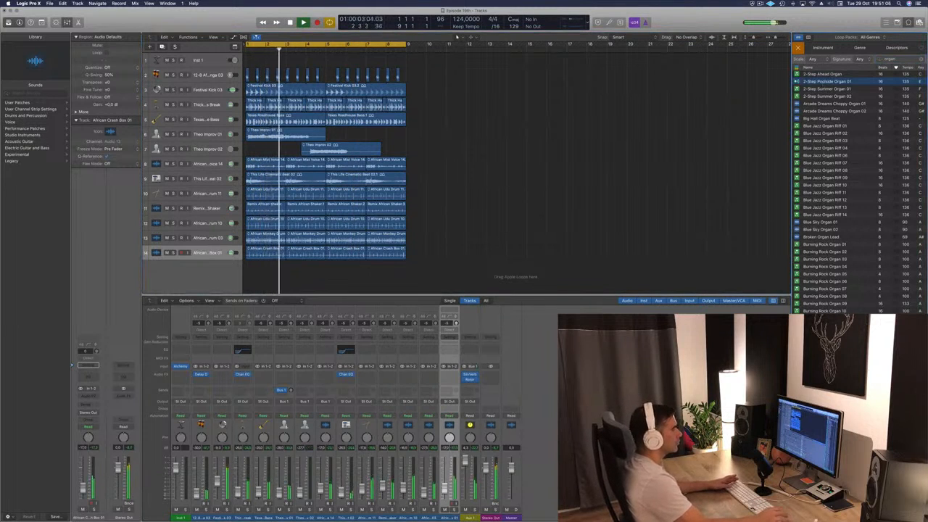
left_click(820, 104)
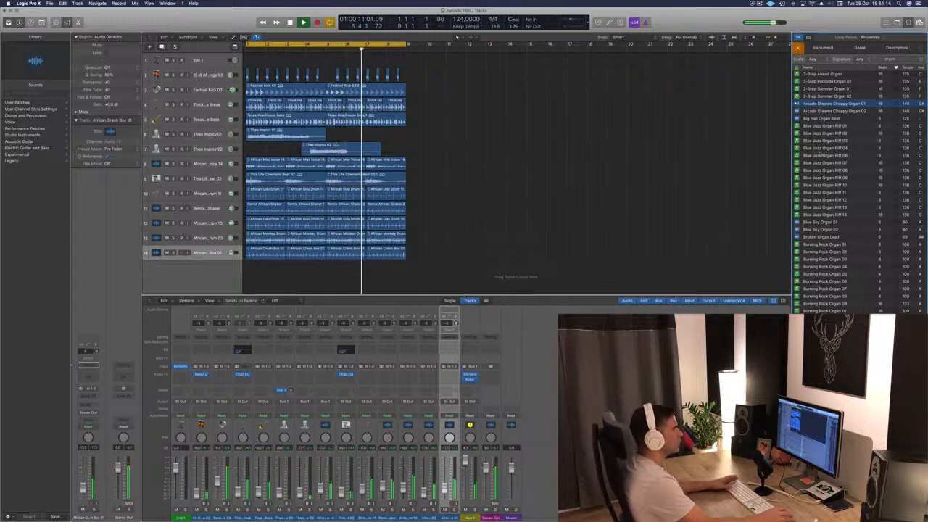
left_click(816, 119)
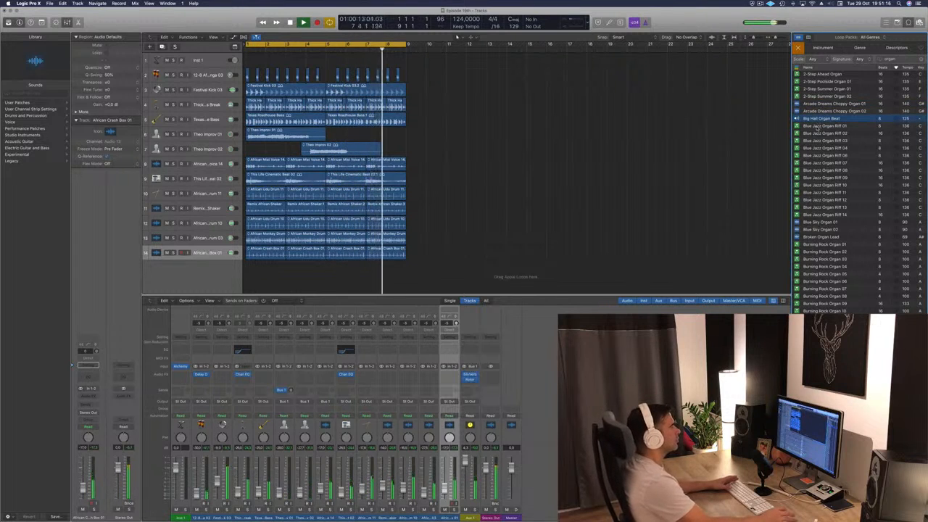
left_click(819, 127)
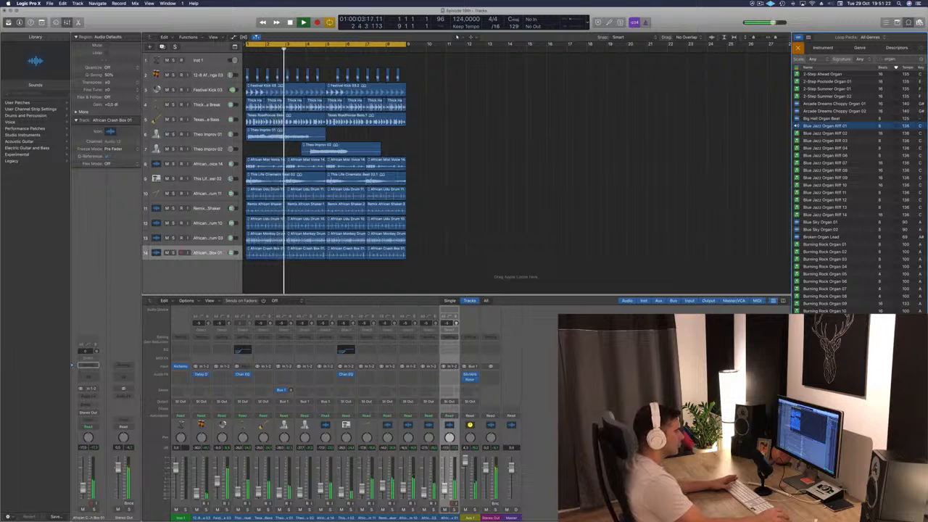
left_click(827, 134)
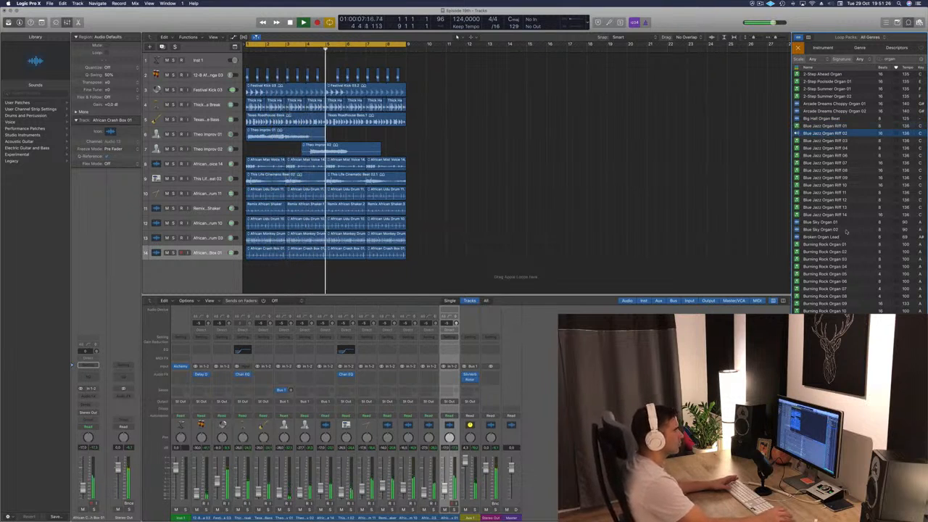
left_click(826, 245)
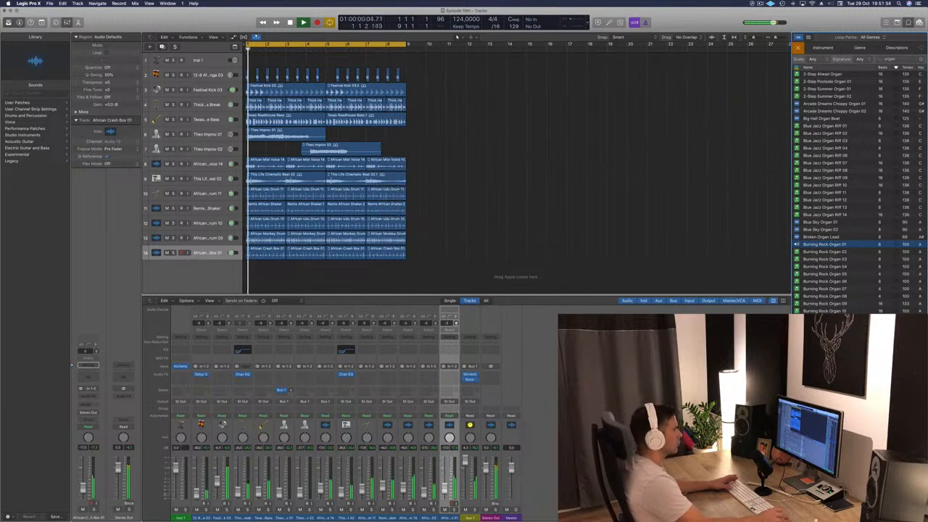
left_click(832, 259)
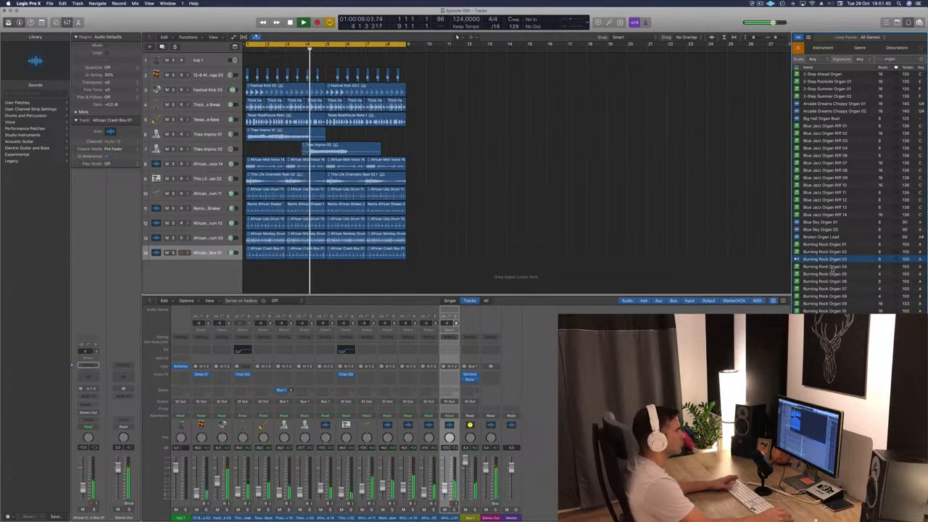
left_click(833, 267)
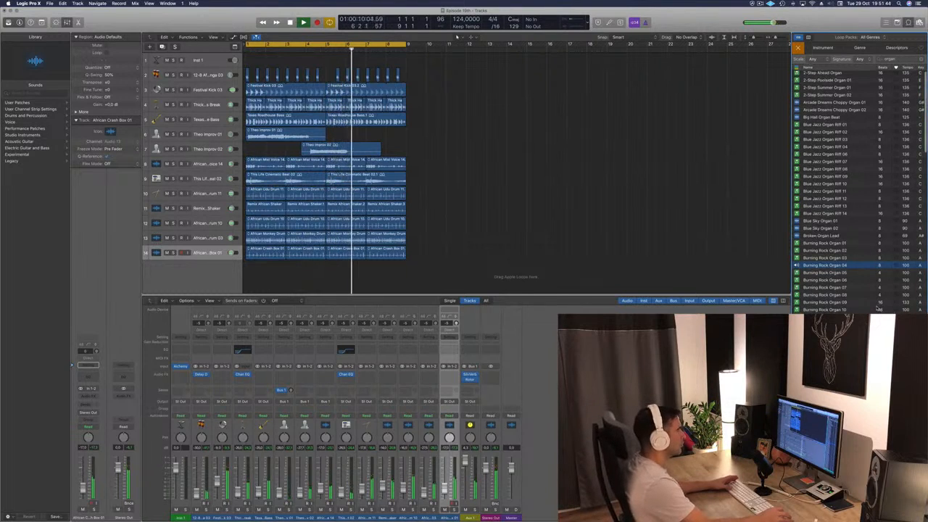
scroll(880, 275, "down", 1)
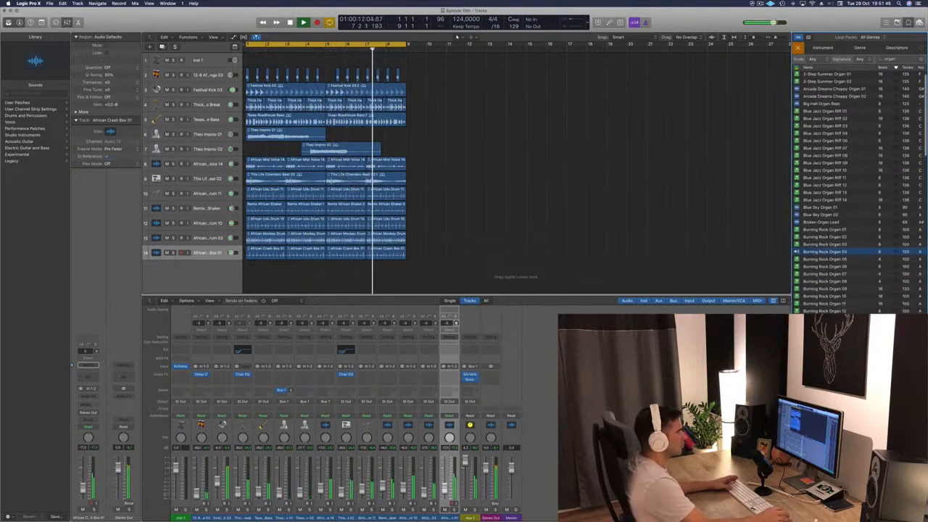
left_click(874, 252)
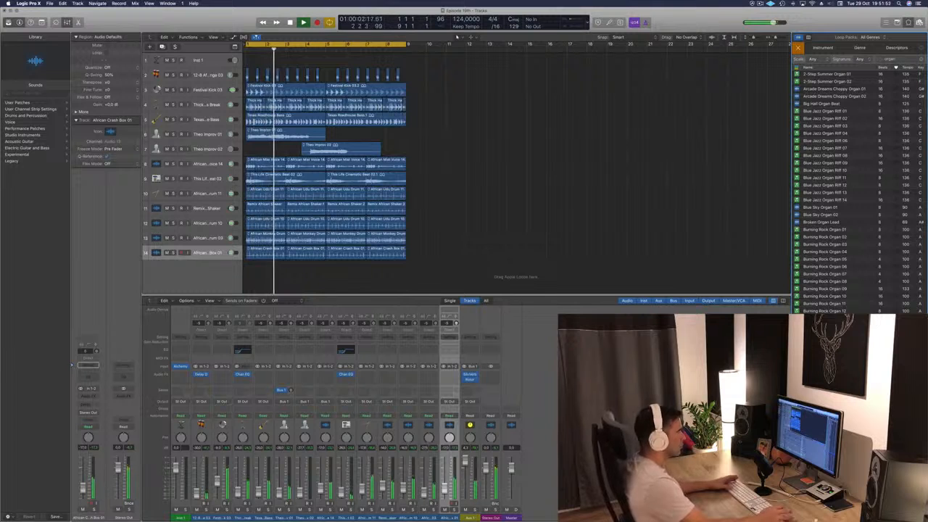
Audition Club Organic Music, DnB Eerie Organ and Euro Reach High Organ against the playing beat.
scroll(856, 192, "down", 10)
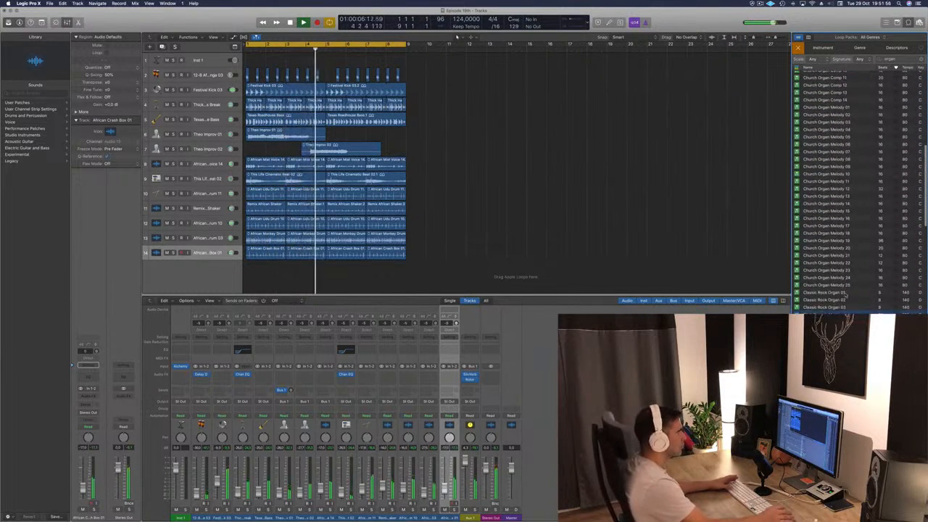
scroll(857, 267, "down", 3)
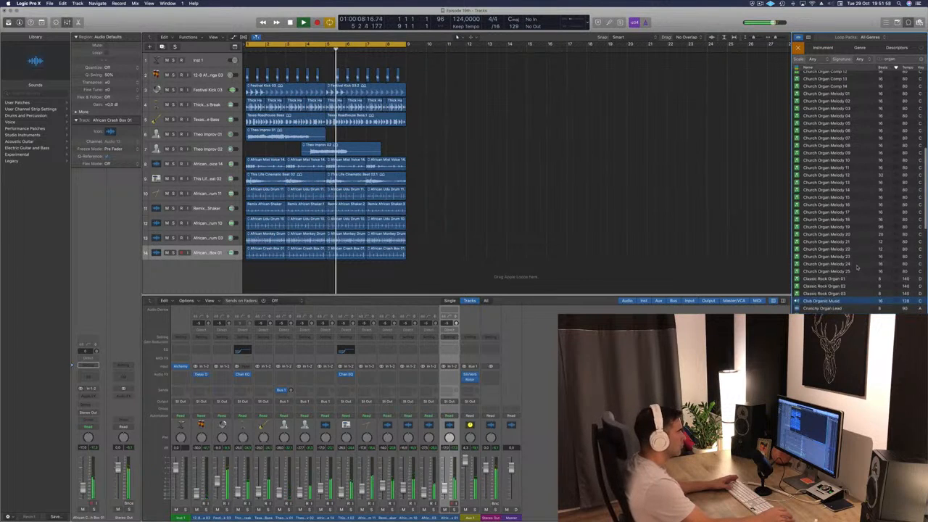
left_click(863, 288)
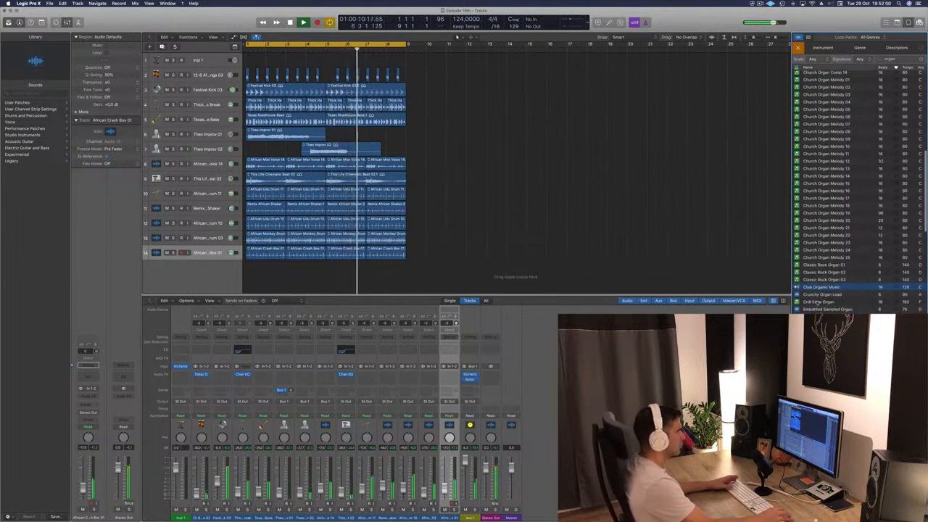
left_click(818, 303)
scroll(847, 269, "down", 4)
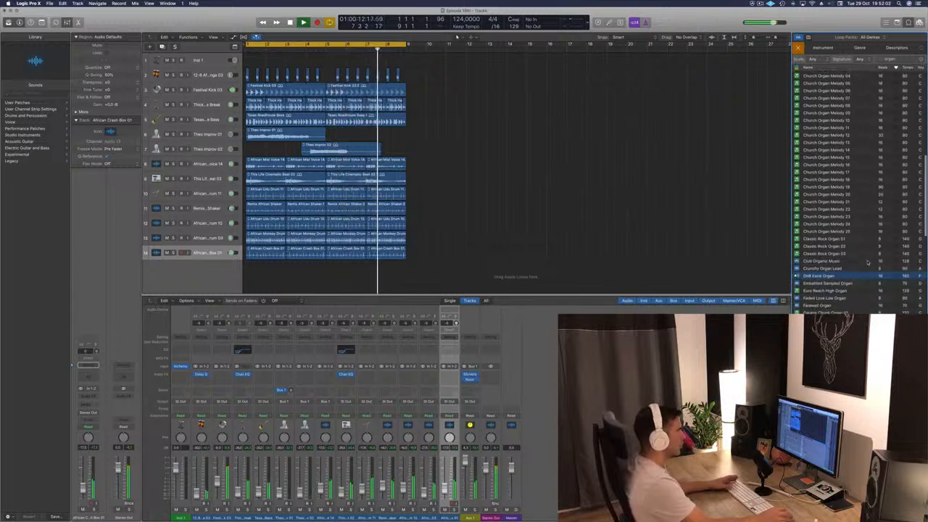
left_click(845, 270)
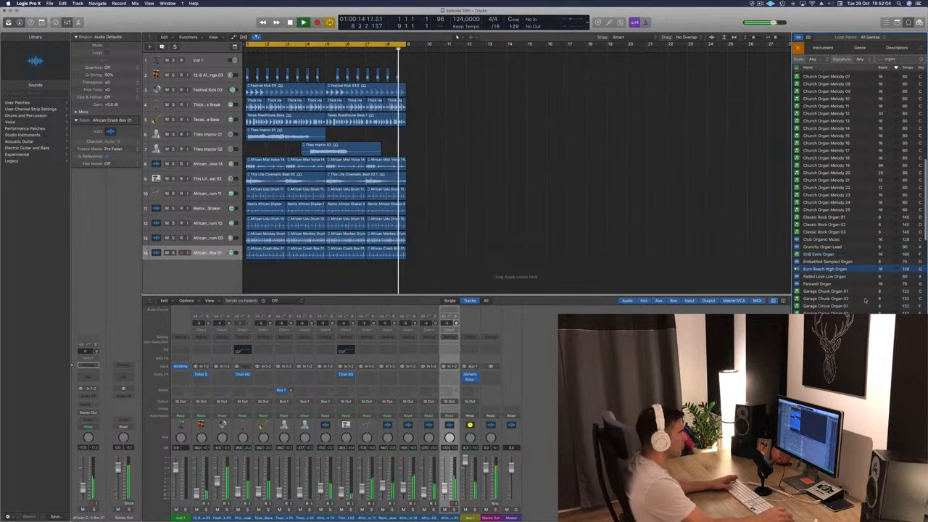
Audition Garage Chunk Organ 01 and 02, Garage Circus Organ 01 and 02 and Garage Fluid Organ 01 against the beat.
scroll(867, 296, "down", 1)
left_click(838, 283)
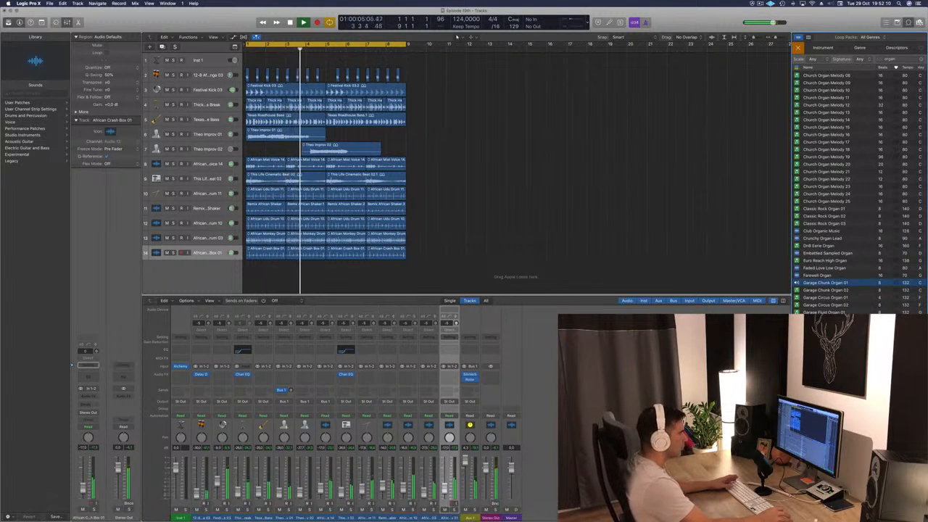
left_click(826, 290)
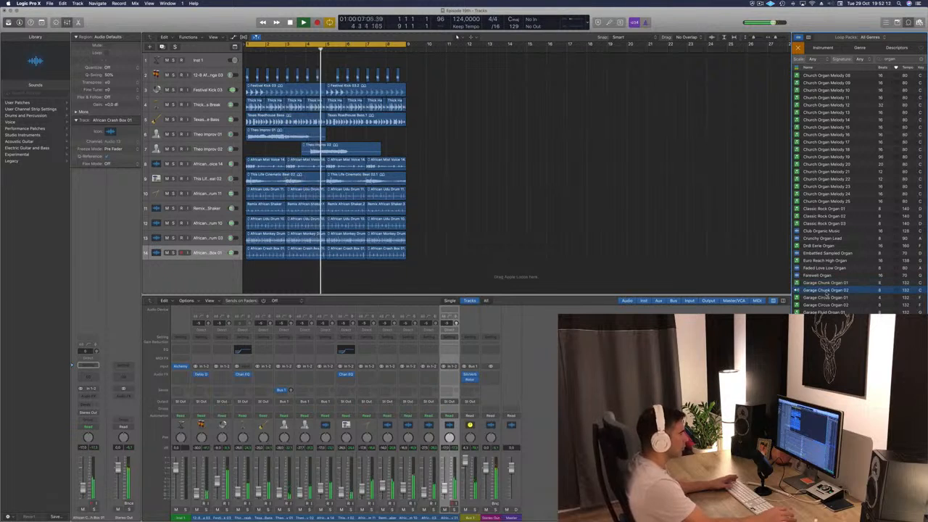
key("Down")
key("Down")
key("Down")
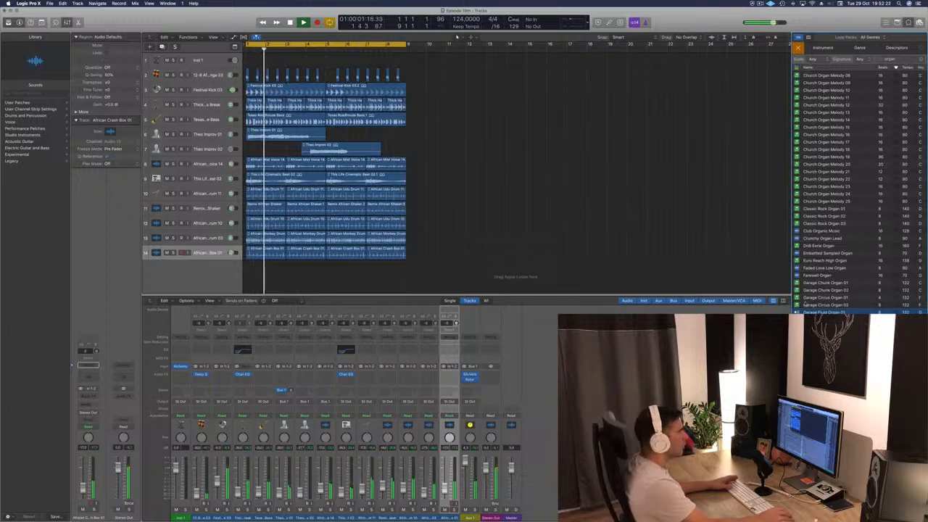
Place Garage Fluid Organ 01 at bar 1 on a new track, transpose all its notes down an octave and play from bar 1.
left_click_drag(827, 312, 250, 269)
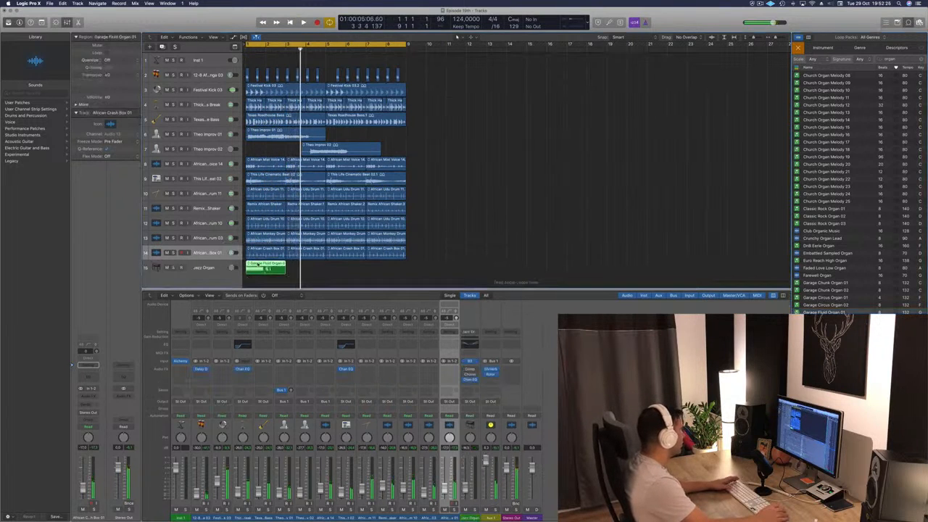
double_click(258, 265)
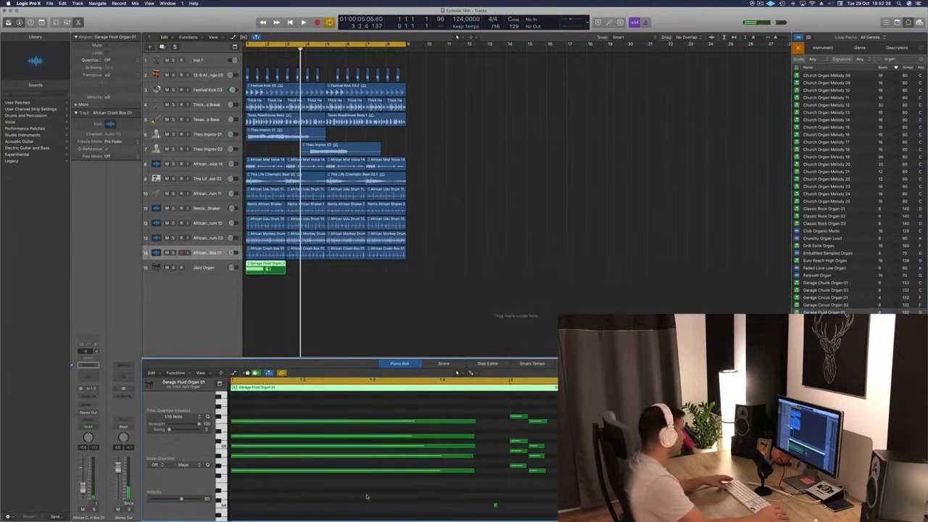
key("super+a")
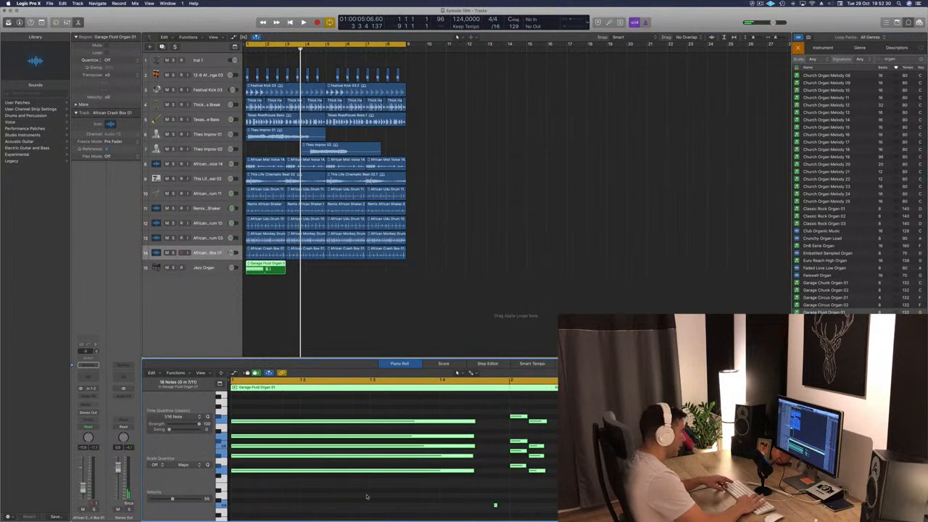
key("alt+shift+Down")
key("Return")
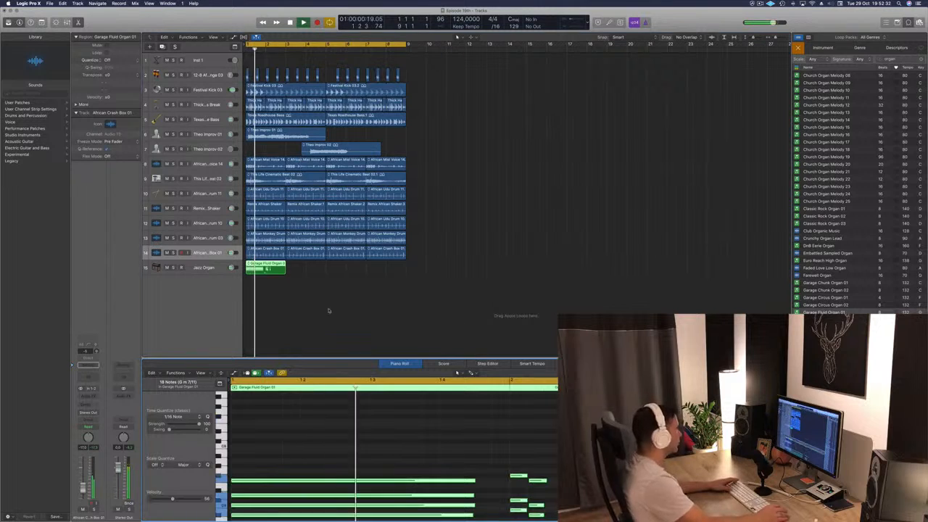
Delete the Garage Fluid Organ 01 region and play the beat from bar 1.
left_click(337, 262)
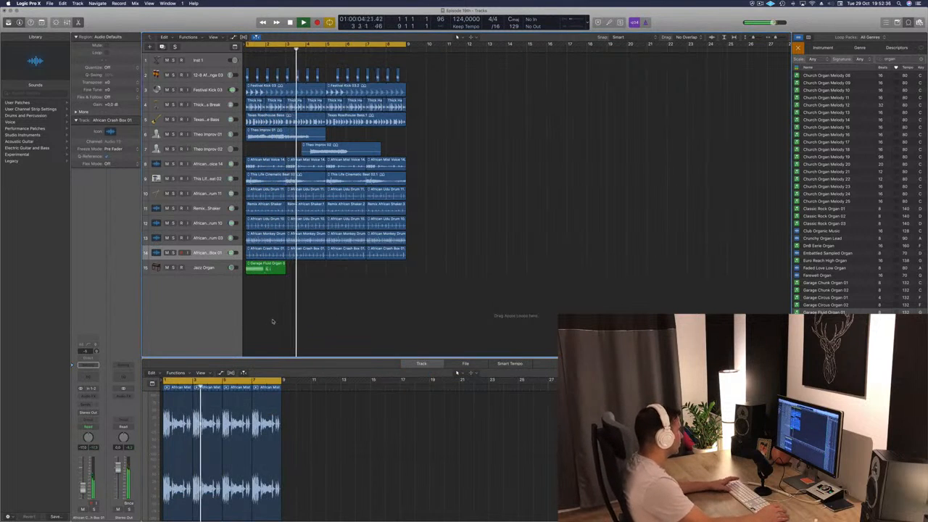
key("Return")
left_click(267, 268)
key("space")
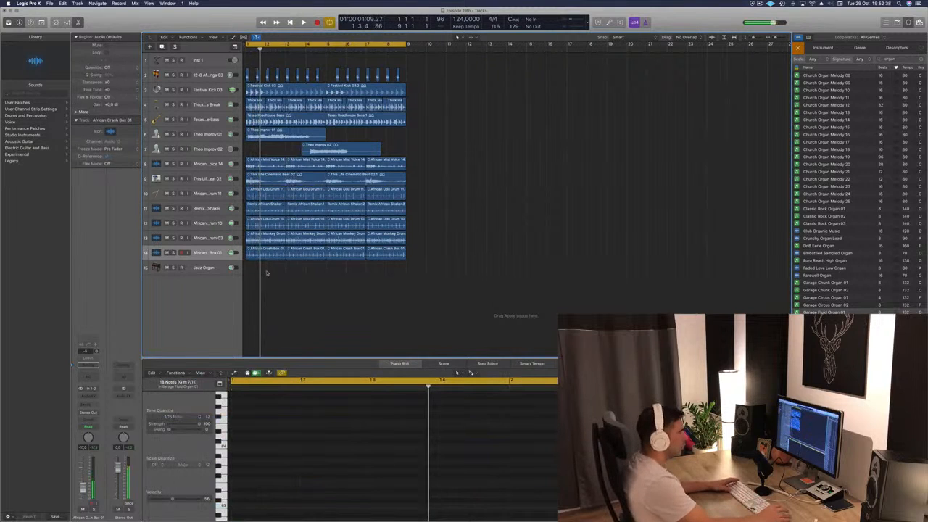
Audition Garage Mover Organ 01 and House Dirty Organ 02, restarting the beat from bar 1.
key("space")
left_click(825, 365)
scroll(825, 364, "down", 3)
scroll(826, 364, "down", 1)
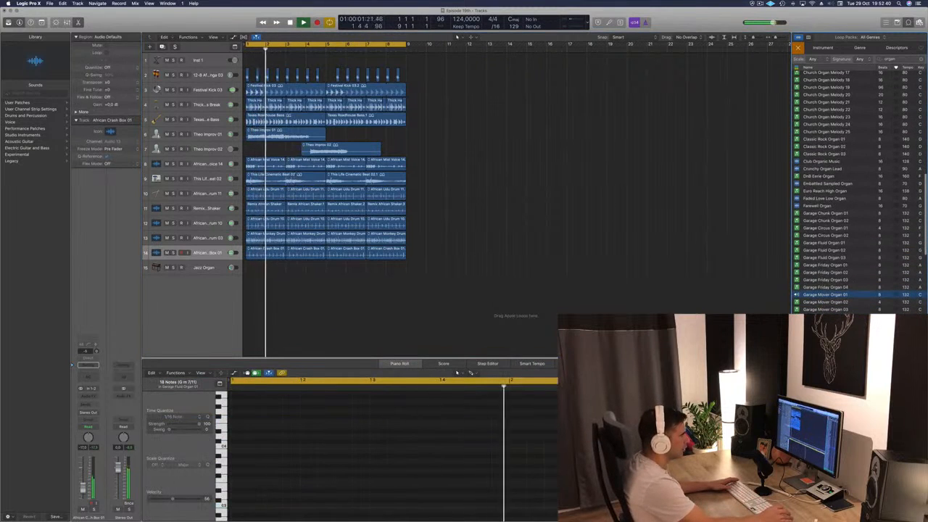
left_click(825, 364)
key("Return")
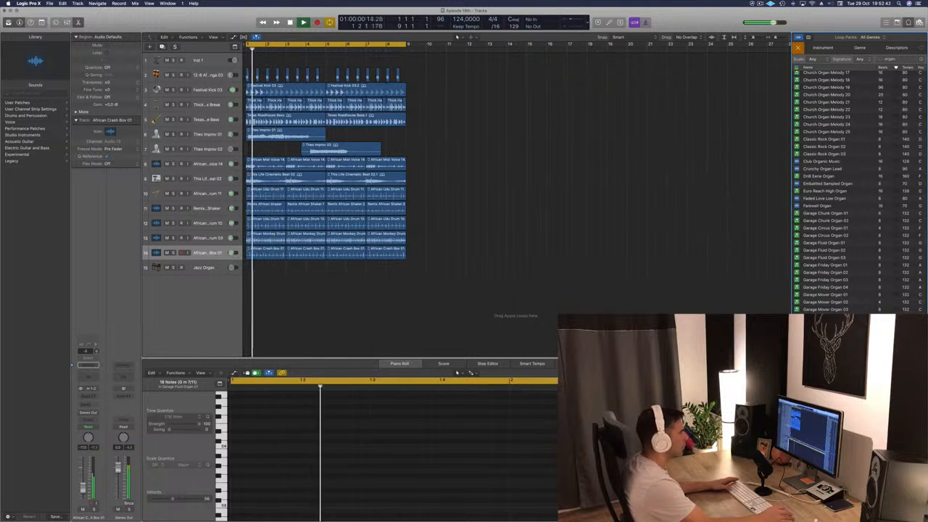
Audition House Dirty Organ 01 and the house organ loops below it, with the beat restarted from bar 1.
scroll(825, 356, "down", 3)
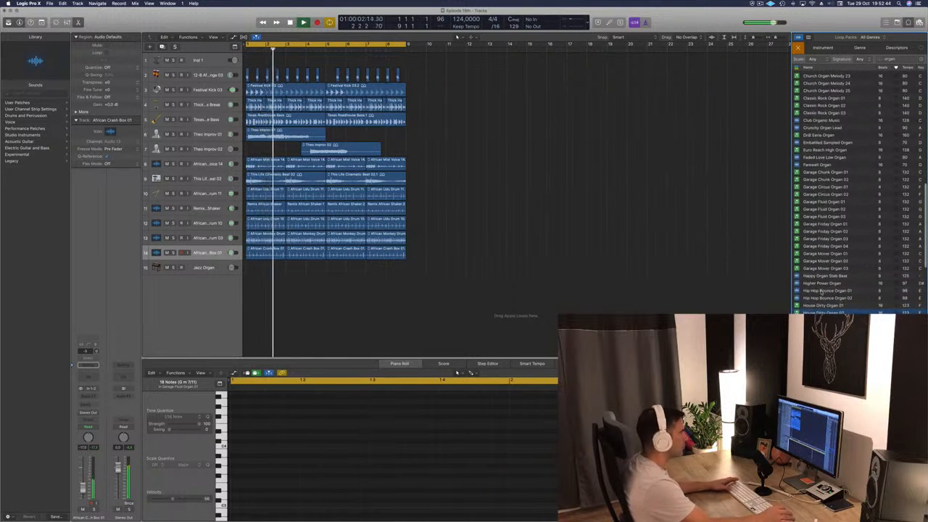
left_click(824, 306)
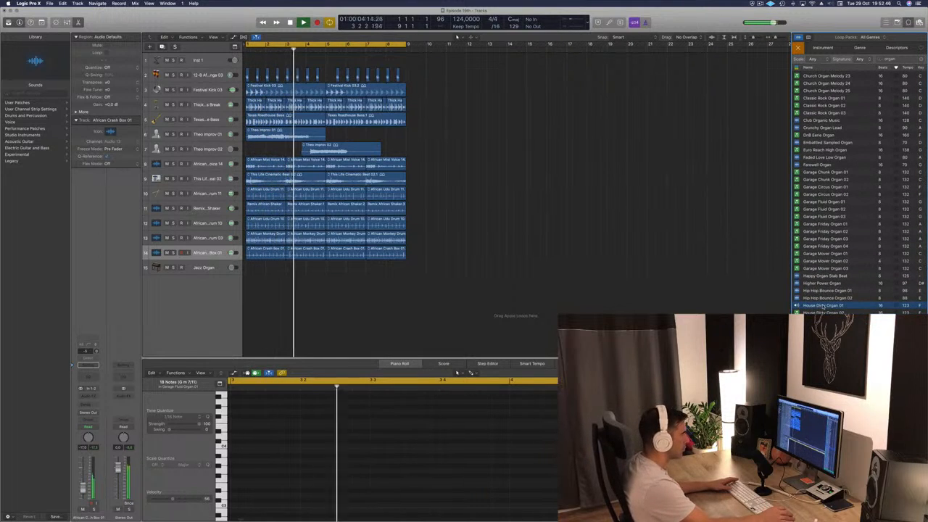
scroll(825, 312, "down", 1)
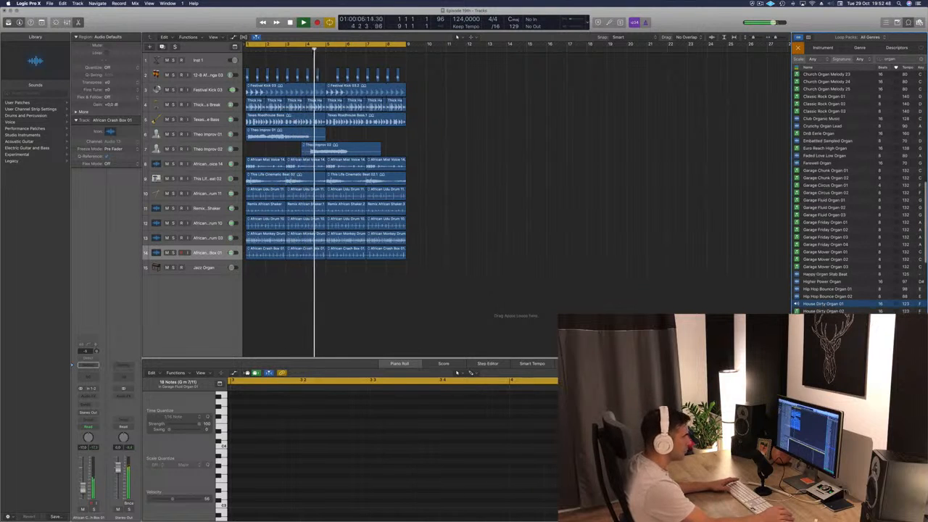
left_click(825, 317)
key("Return")
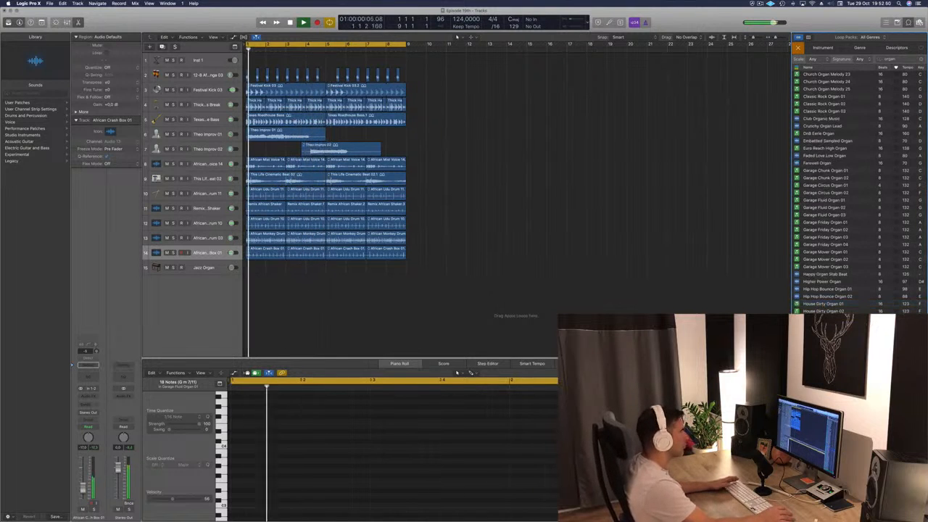
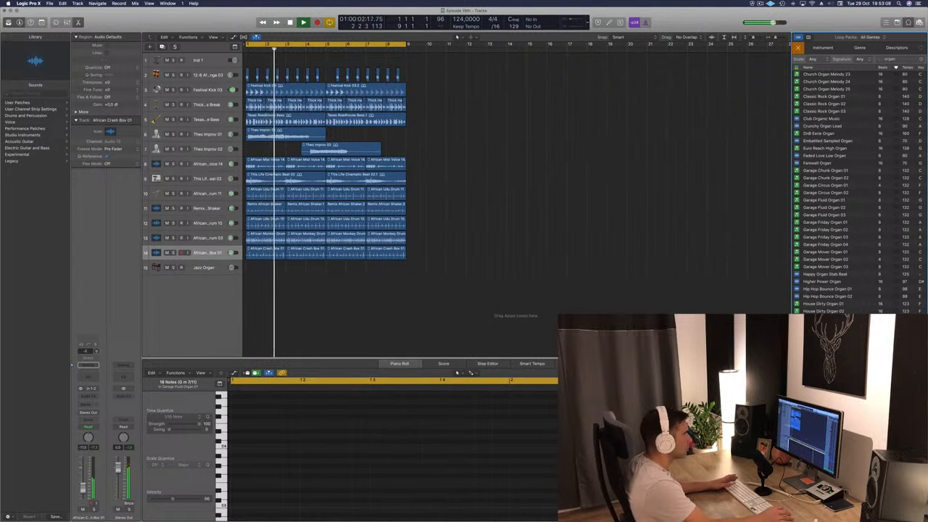
Place House Searing Organ 05 at bar 1 on the empty organ track and lower its volume to about -14 dB during playback.
left_click_drag(824, 348, 246, 274)
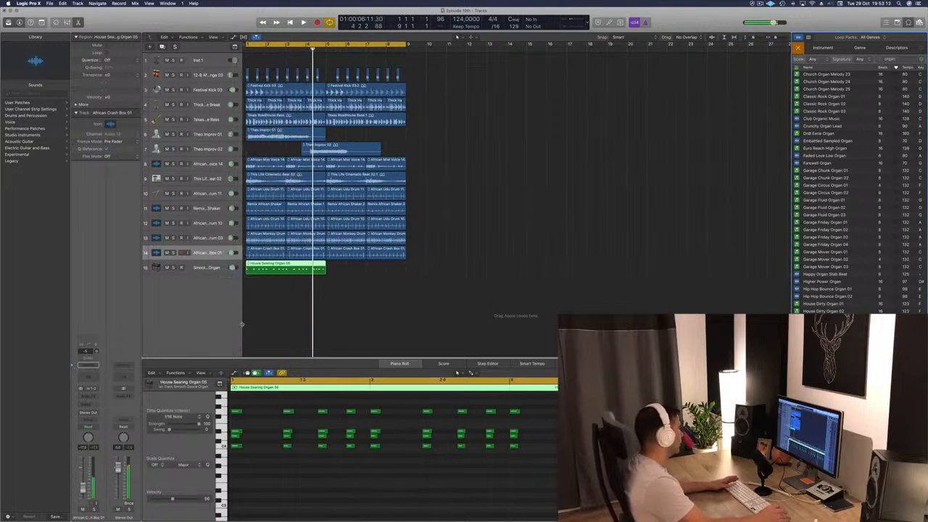
left_click(205, 267)
key("Return")
key("space")
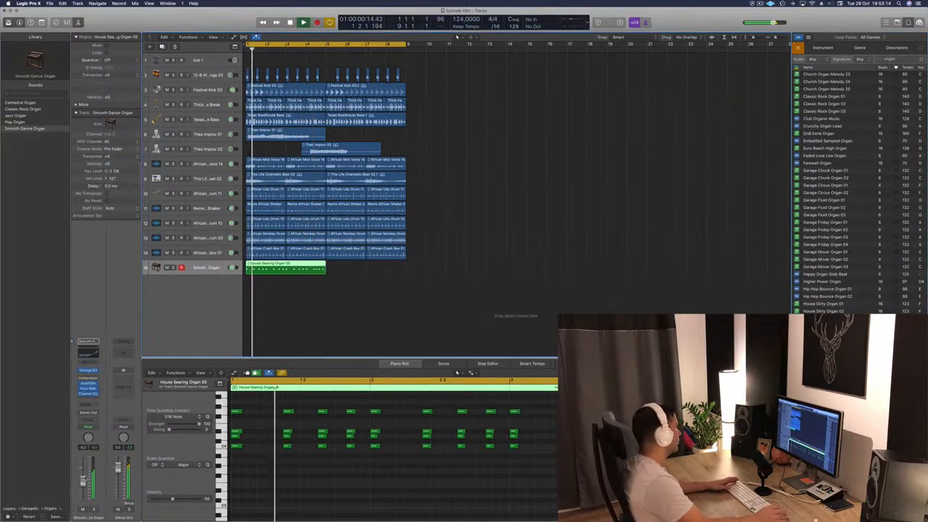
left_click_drag(85, 486, 85, 484)
left_click(334, 477)
key("space")
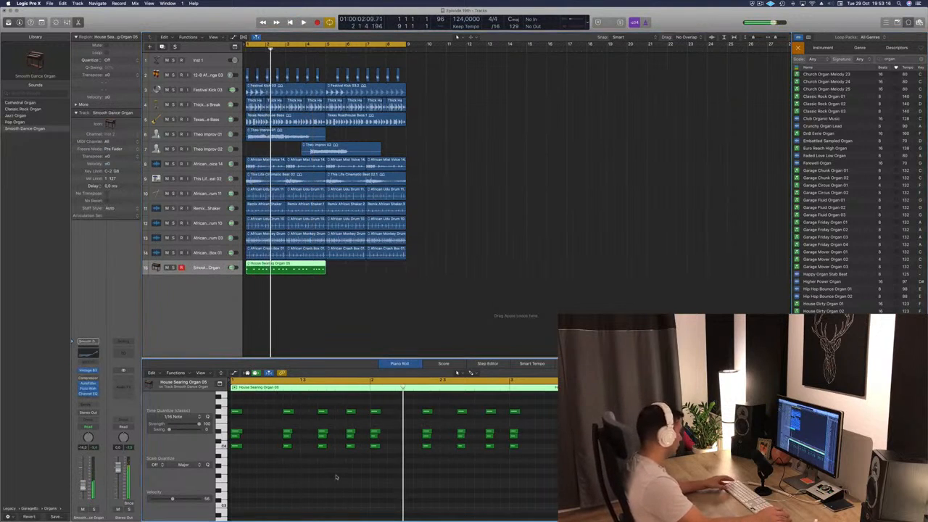
Transpose all House Searing Organ 05 notes down one octave and play from bar 1.
key("super+a")
key("alt+shift+Down")
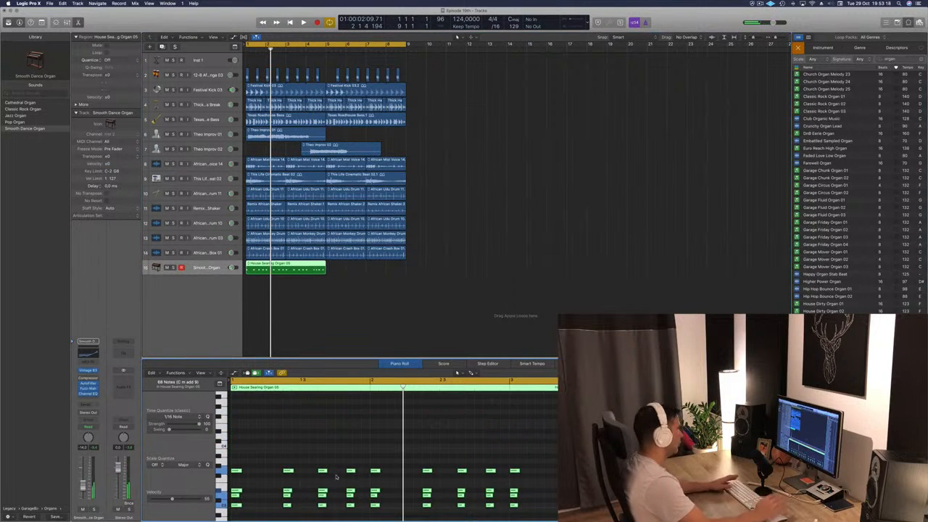
key("Return")
key("space")
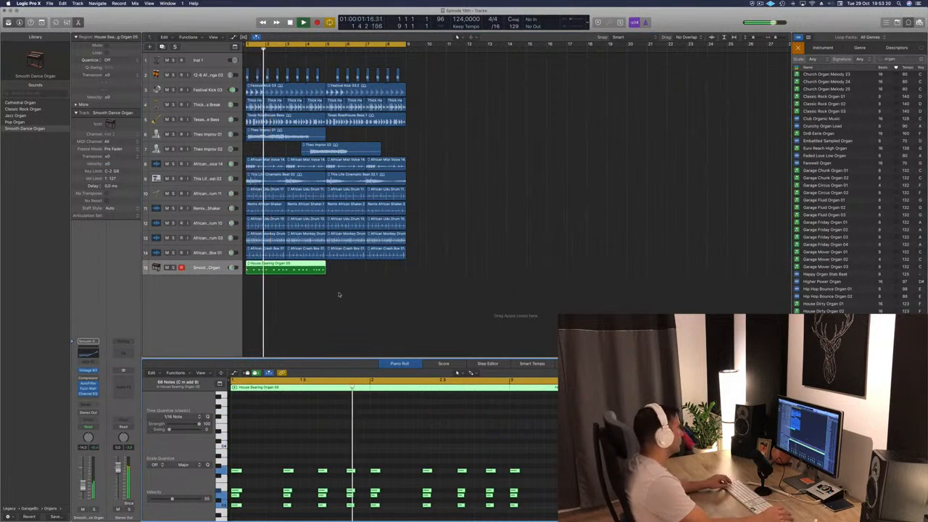
Lower all the organ region's notes by another octave and restart playback from bar 1.
scroll(351, 441, "down", 5)
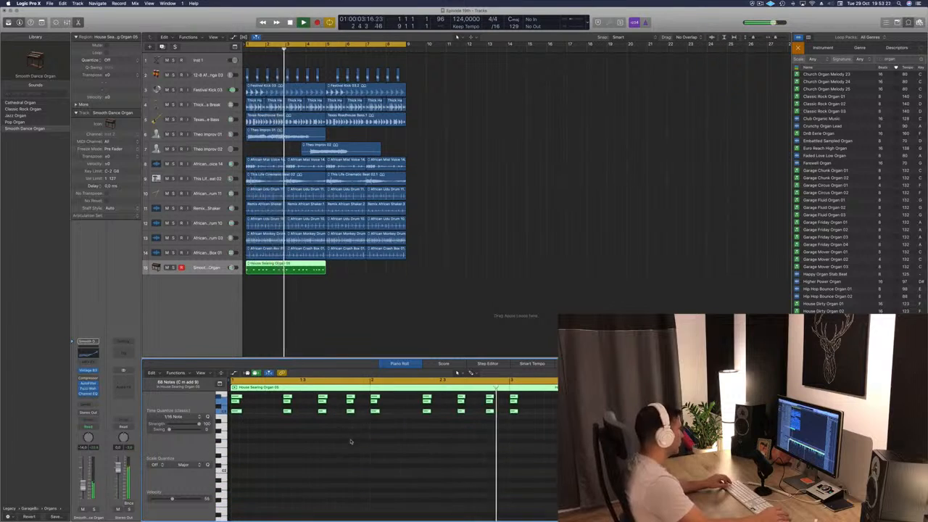
left_click(346, 460)
key("super+a")
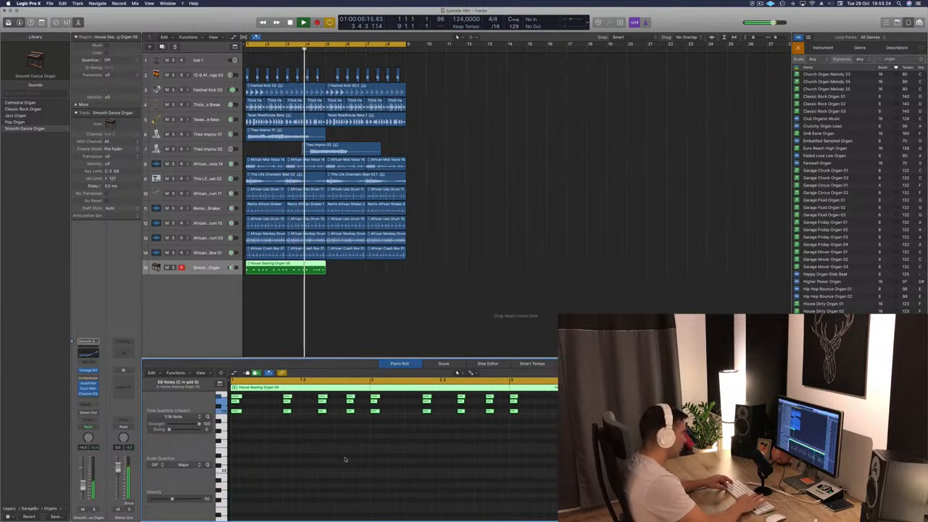
scroll(346, 460, "up", 3)
key("Return")
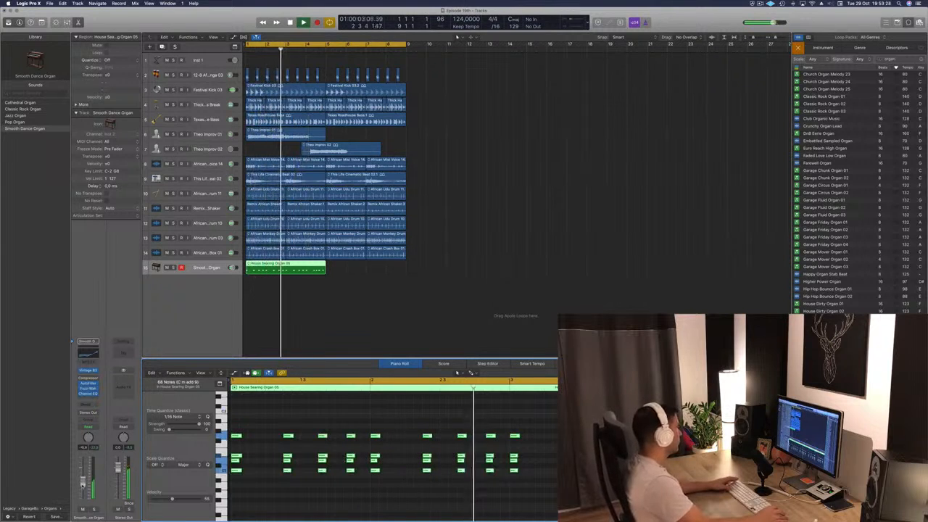
Set the organ track's volume to about -12.8 dB and transpose its notes back up to their original octave, replaying from bar 1.
left_click_drag(82, 486, 82, 484)
key("alt+shift+Up")
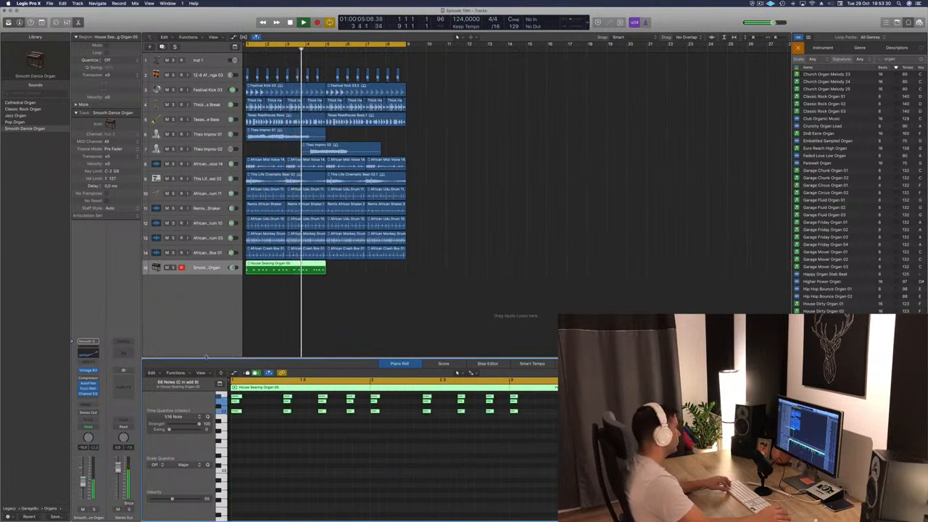
key("Return")
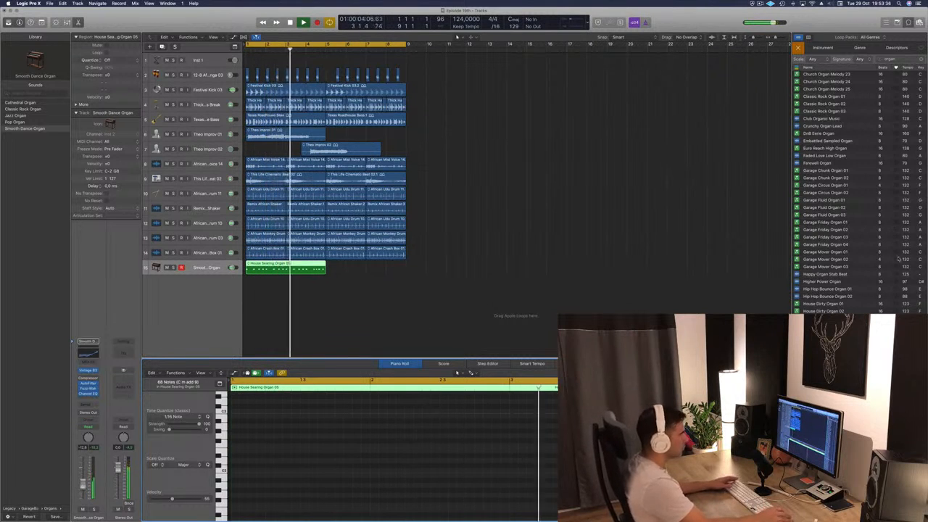
Look through the organ loops below House Searing Organ 05 while the beat plays.
scroll(853, 300, "down", 3)
scroll(857, 297, "down", 5)
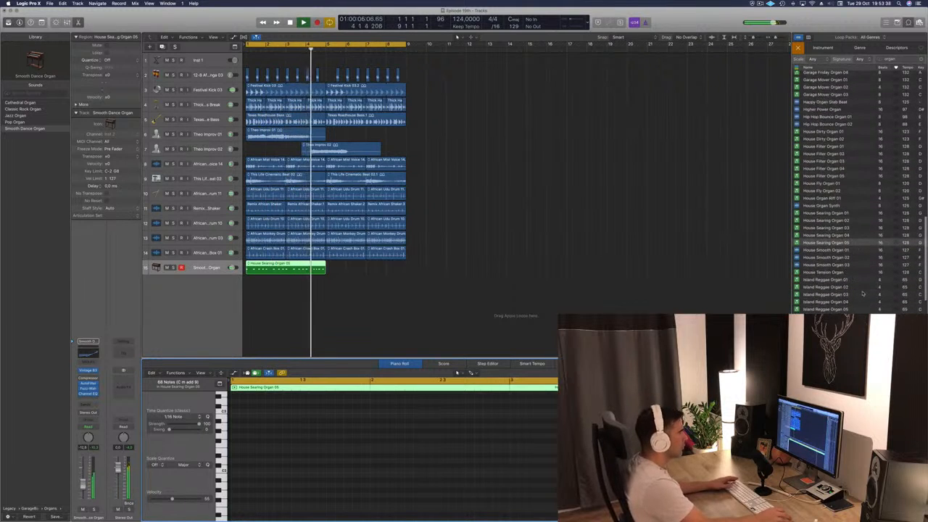
Audition the Island Reggae Organ 01, 02 and 03 loops against the playing arrangement.
scroll(862, 293, "down", 1)
left_click(827, 270)
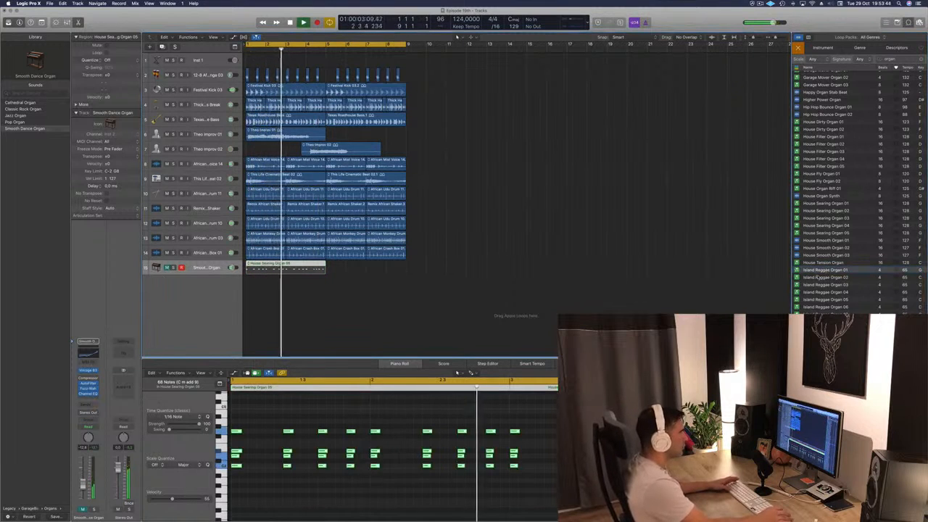
left_click(820, 278)
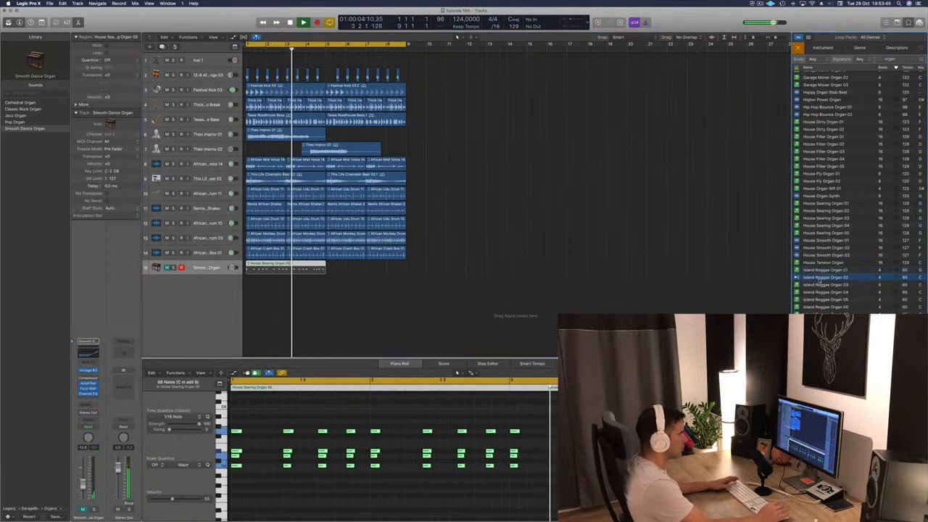
left_click(822, 284)
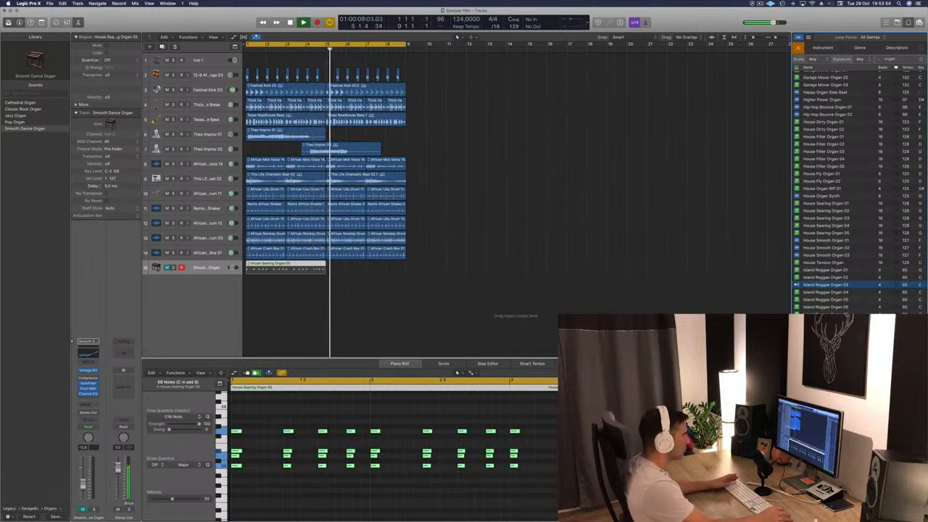
Audition Kingdom Church Organ 01 and further organ loops down the list against the arrangement.
scroll(865, 306, "down", 10)
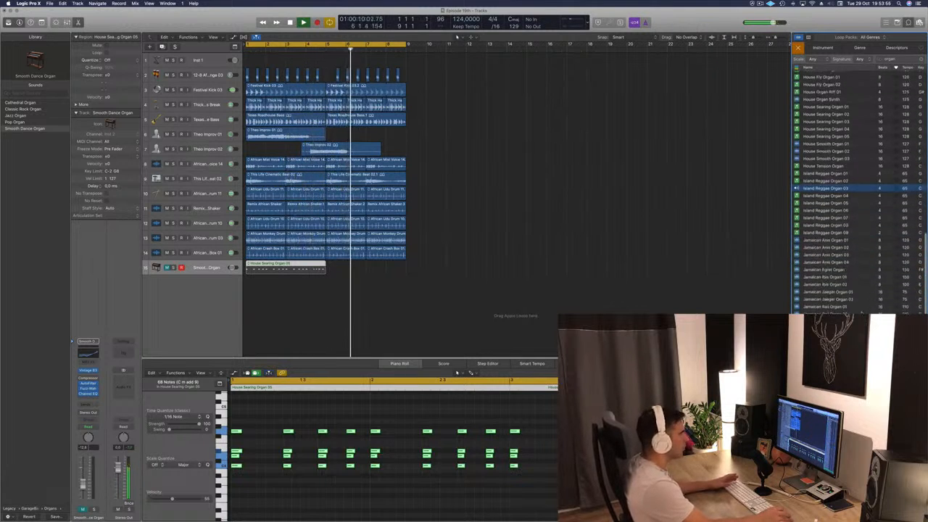
left_click(823, 305)
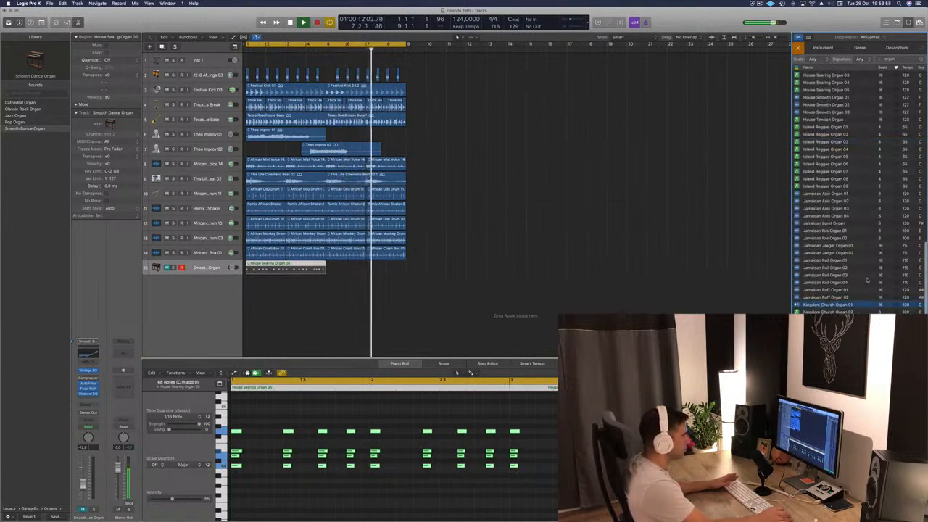
scroll(868, 280, "down", 5)
scroll(868, 280, "down", 5)
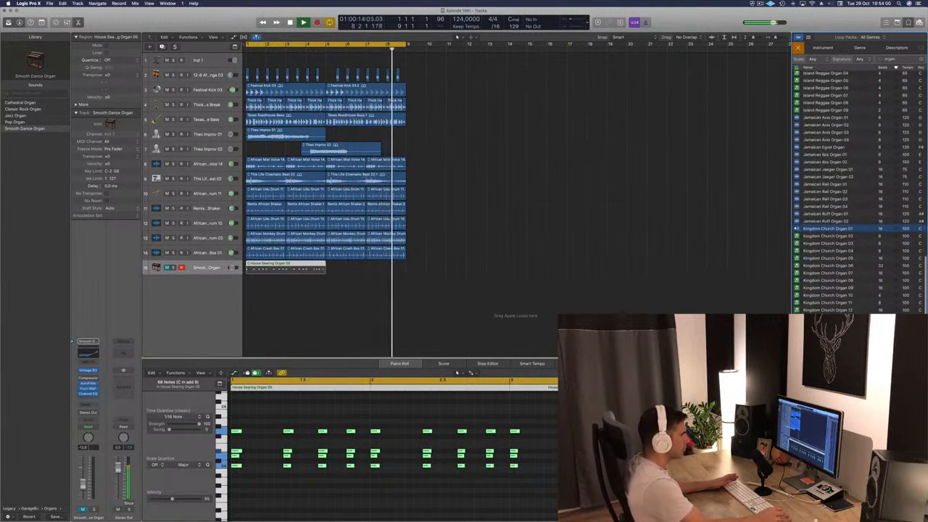
scroll(867, 280, "down", 5)
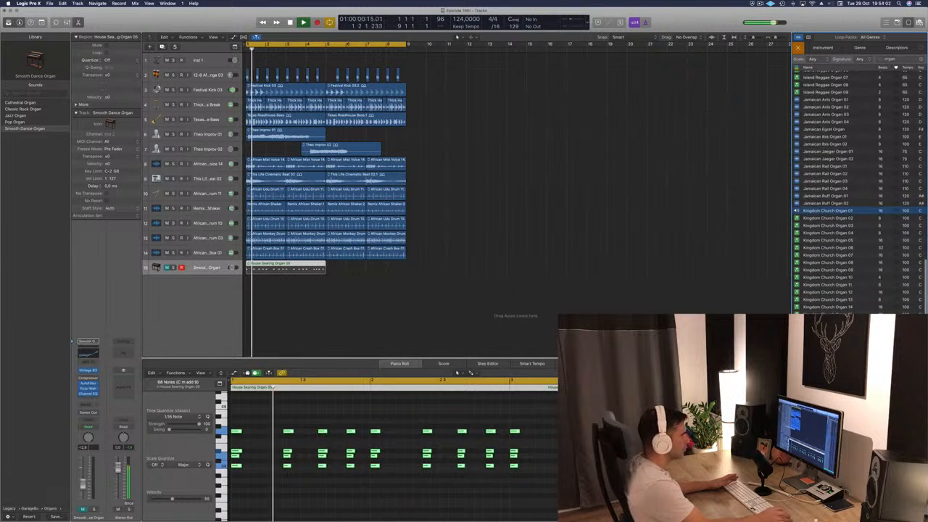
scroll(840, 300, "down", 15)
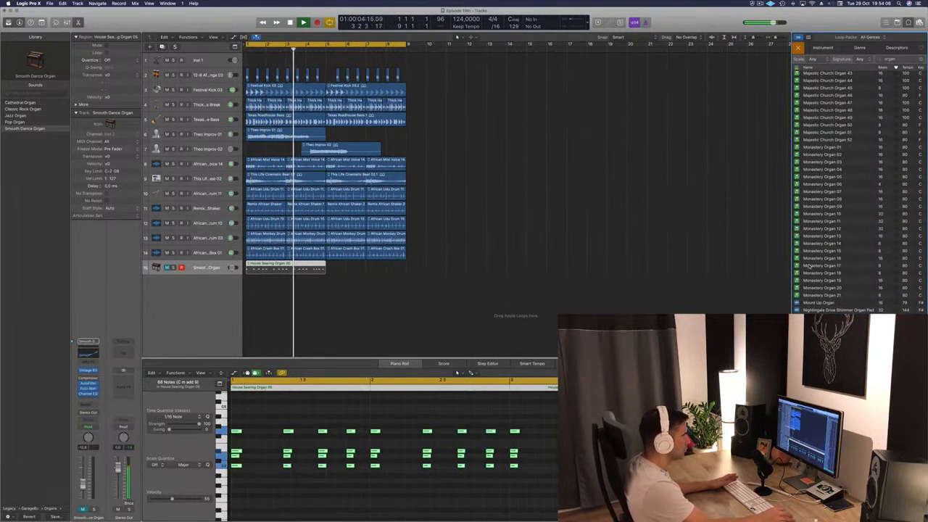
scroll(866, 281, "down", 1)
left_click(822, 295)
scroll(821, 296, "down", 9)
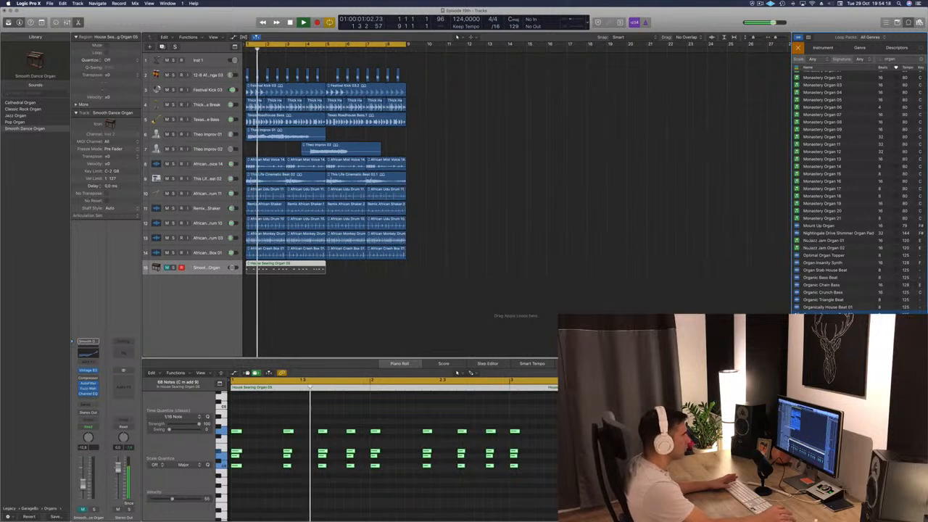
Try the Organically House Beat 02 loop on a new track at bar 1 and listen to it soloed.
left_click_drag(827, 314, 245, 320)
key("space")
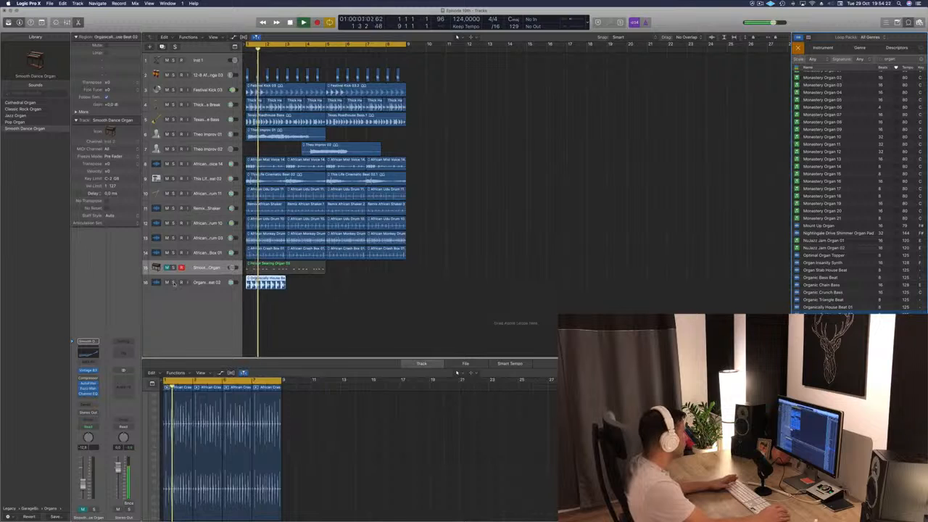
left_click(175, 282)
left_click(208, 282)
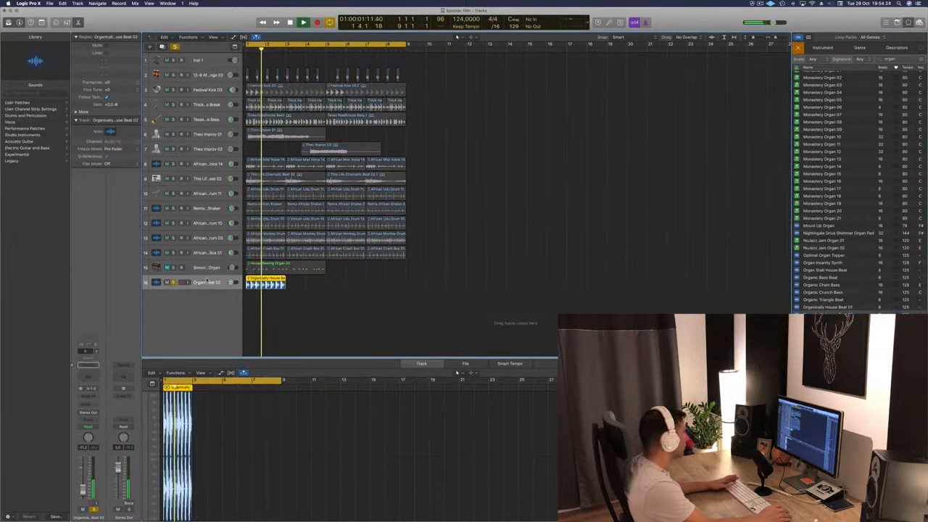
Unsolo the Organically House Beat 02 track, delete its region and restart playback.
left_click(171, 284)
key("space")
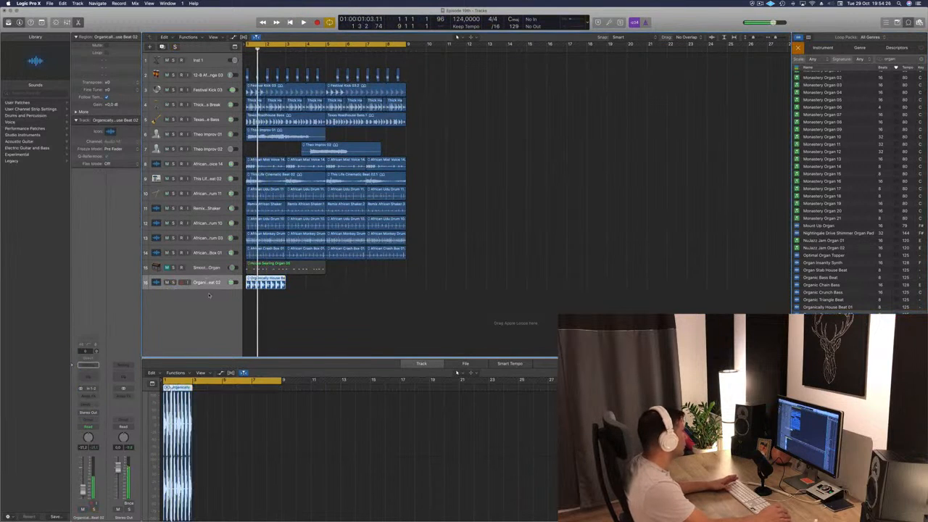
key("Delete")
key("space")
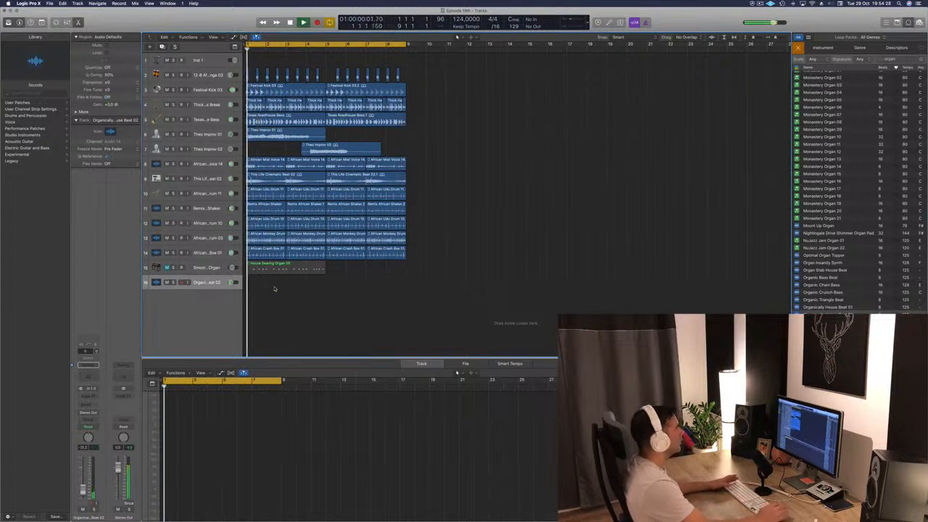
Audition the Remix Cherry Organ loop and place it at bar 1 on the empty track 16.
scroll(856, 291, "down", 5)
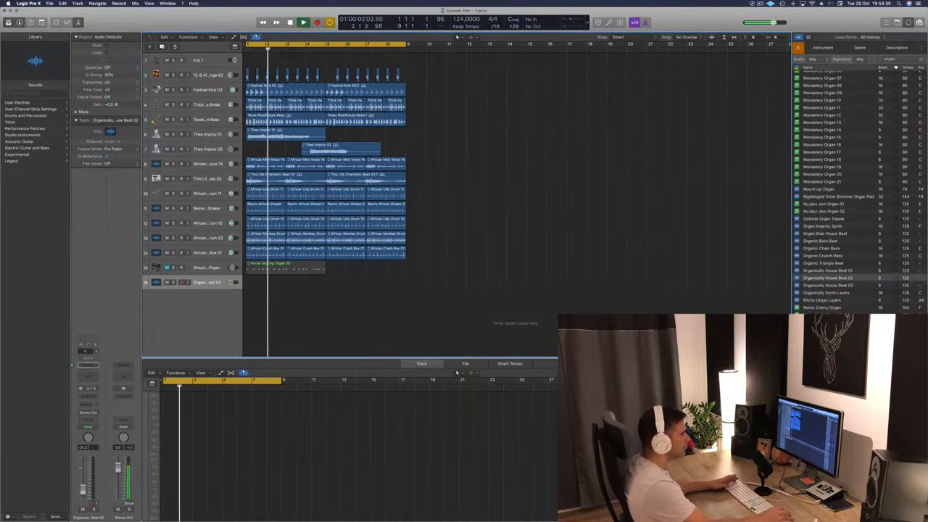
left_click(827, 308)
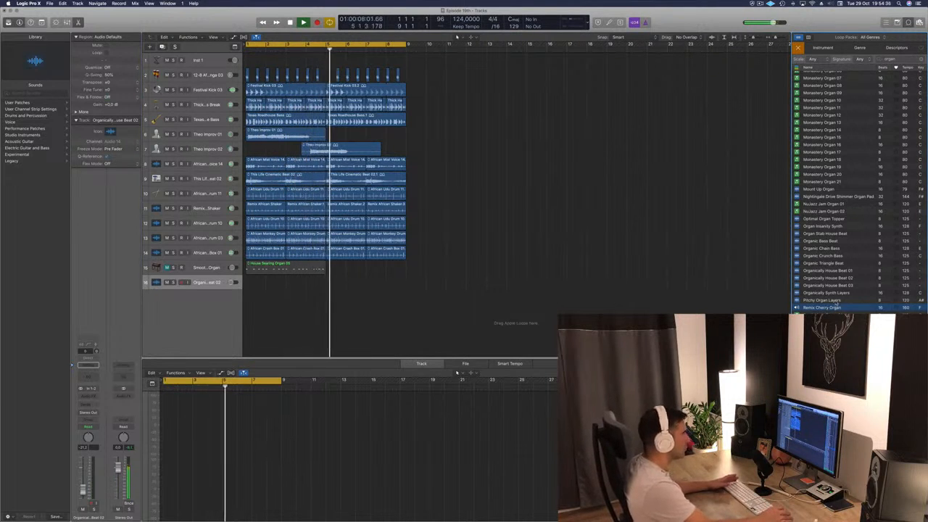
left_click_drag(822, 308, 250, 282)
key("space")
left_click(207, 283)
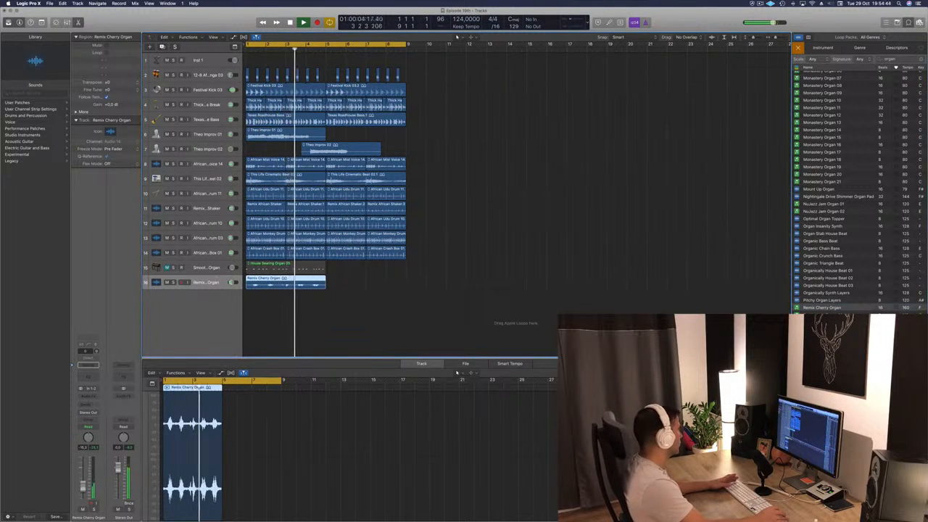
Delete the House Searing Organ 05 region on track 15 and copy the Remix Cherry Organ region to bar 5.
left_click(307, 269)
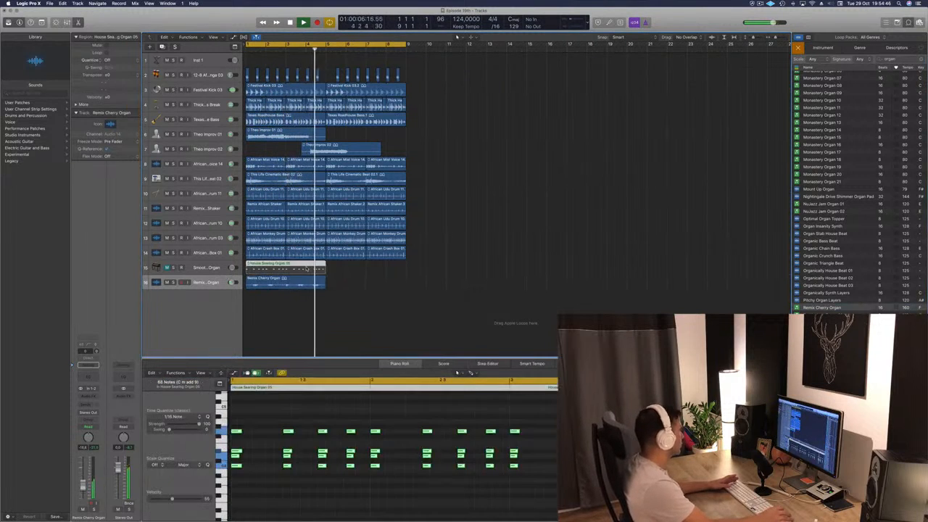
left_click(212, 269)
key("Delete")
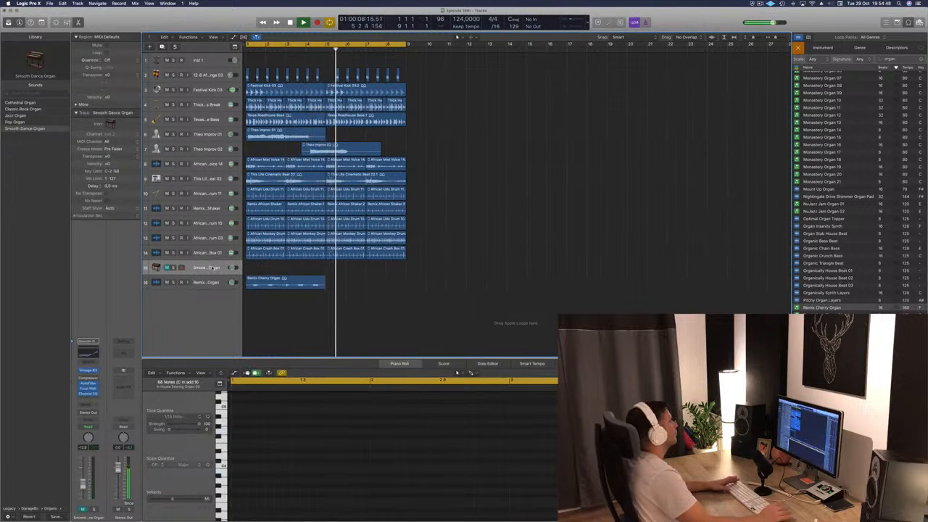
left_click_drag(314, 280, 361, 291)
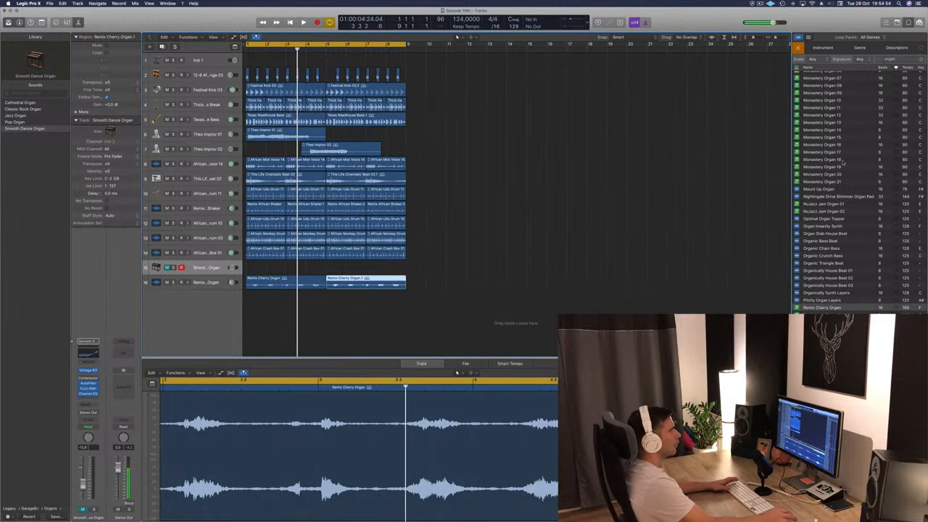
Search the loops for "hi hat" and place Frisky Hi Hats 01 on a new track at bar 1.
scroll(844, 164, "up", 20)
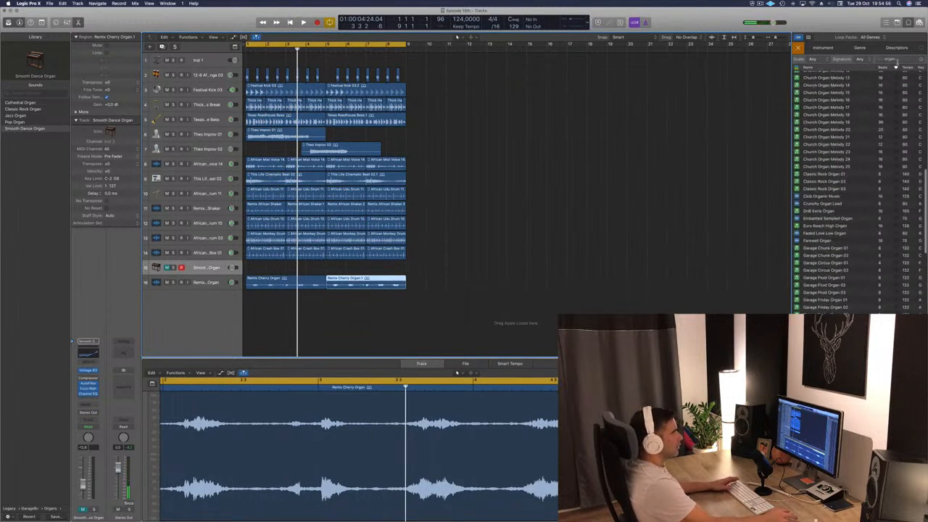
type("h")
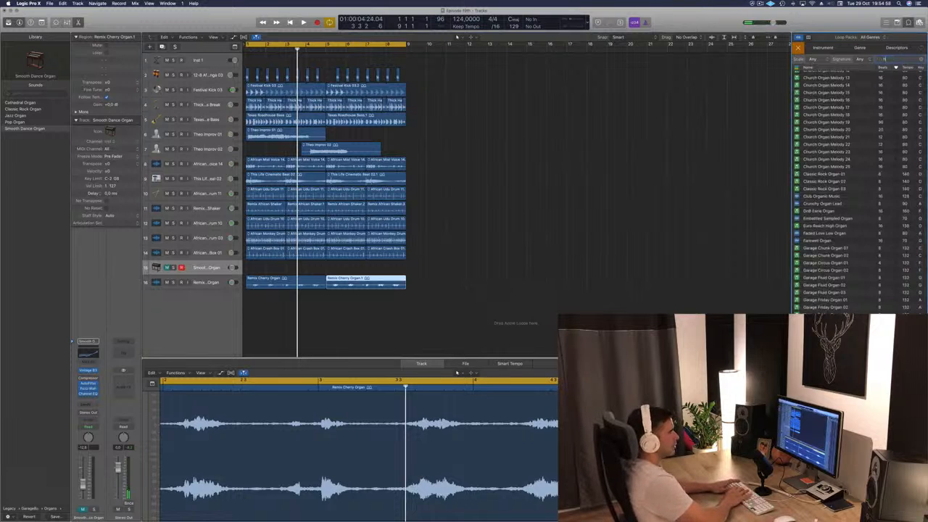
type("i")
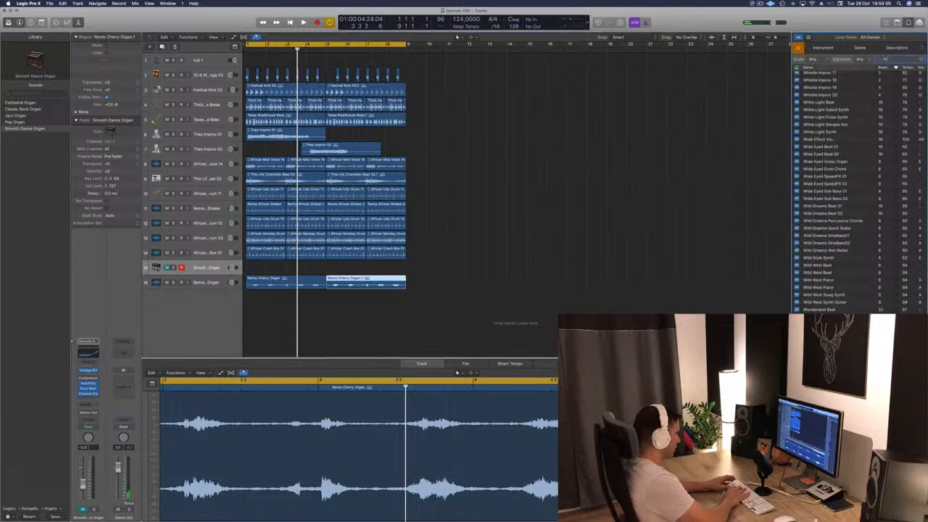
type(" hat")
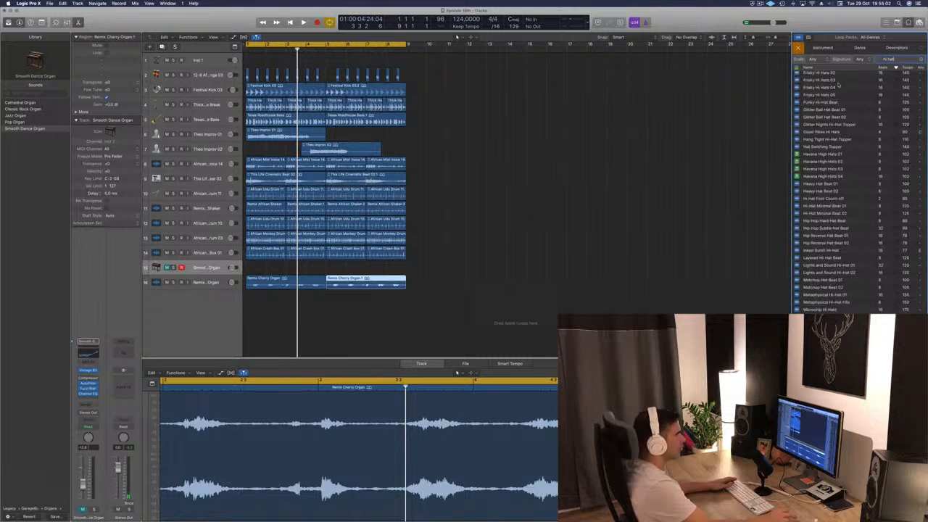
scroll(828, 119, "up", 2)
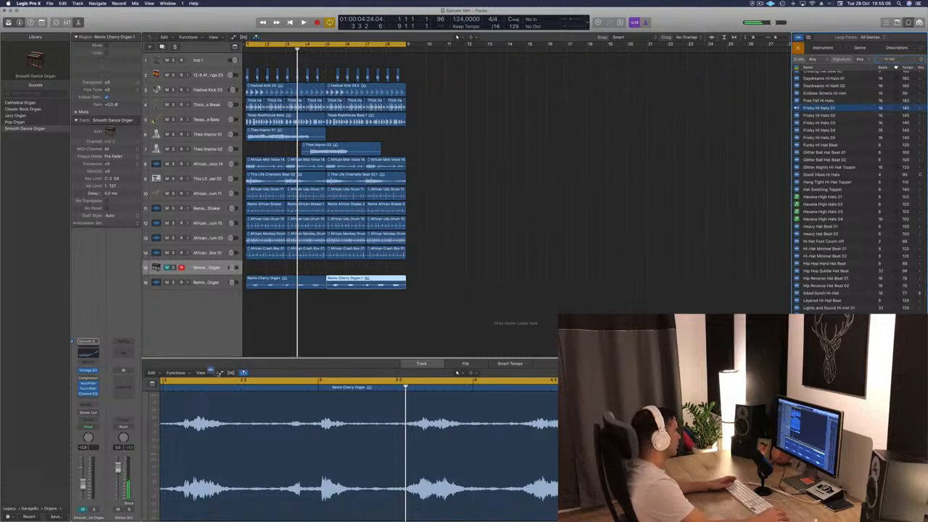
left_click_drag(219, 373, 246, 302)
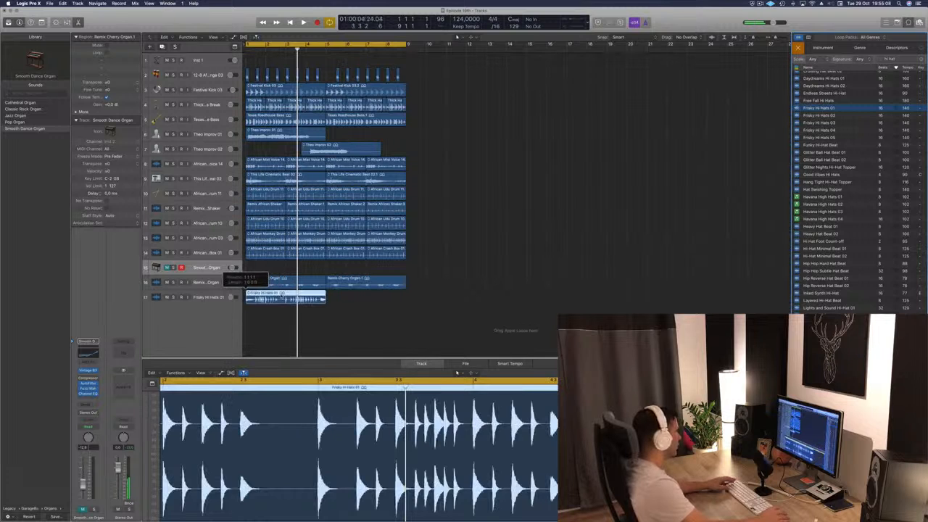
Split the Frisky Hi Hats 01 region at bar 2 and delete its first bar.
scroll(237, 430, "up", 2)
scroll(239, 429, "left", 5)
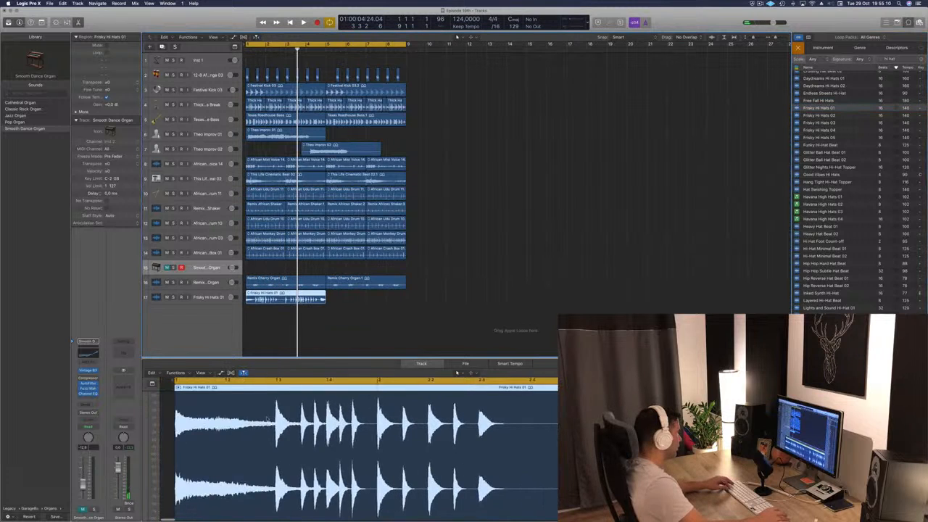
left_click(366, 424)
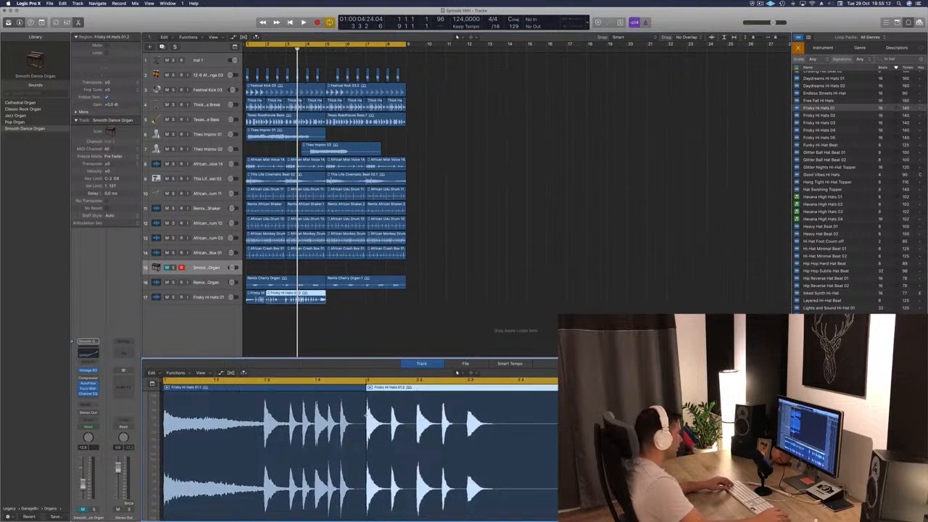
key("x")
left_click(373, 279)
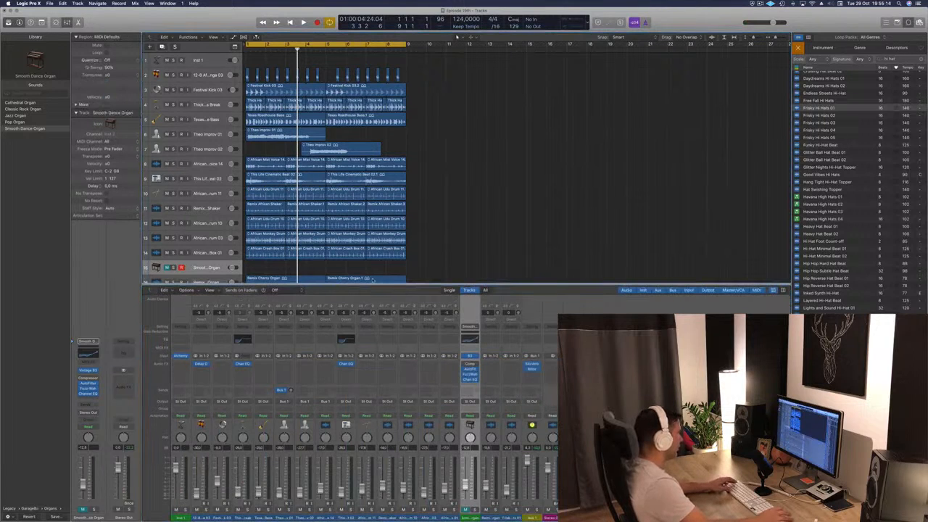
key("x")
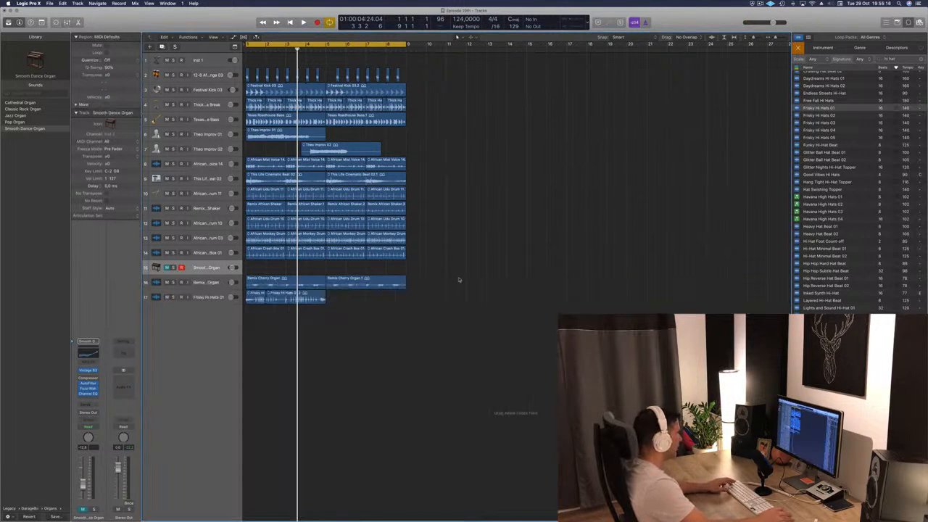
left_click(271, 299)
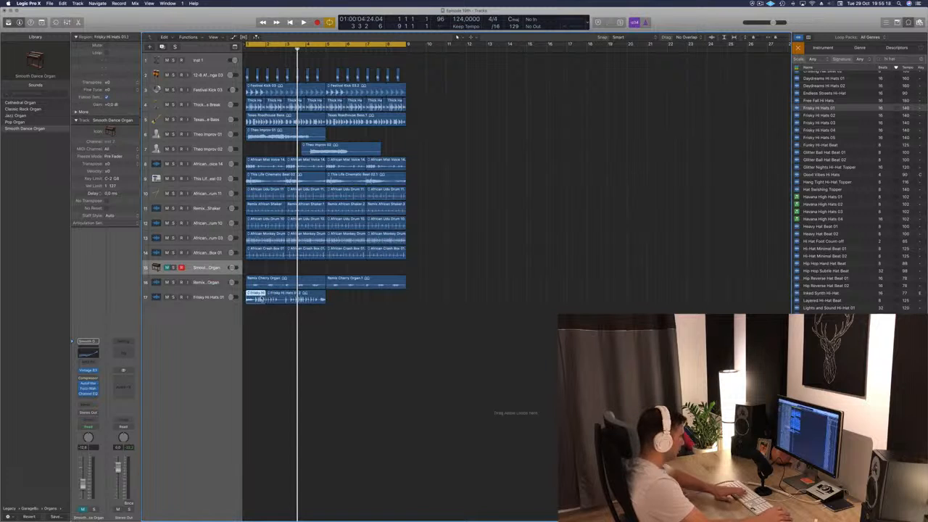
left_click_drag(247, 299, 266, 299)
Split the remaining Frisky Hi Hats 01 region after its first hit and delete everything behind it.
key("e")
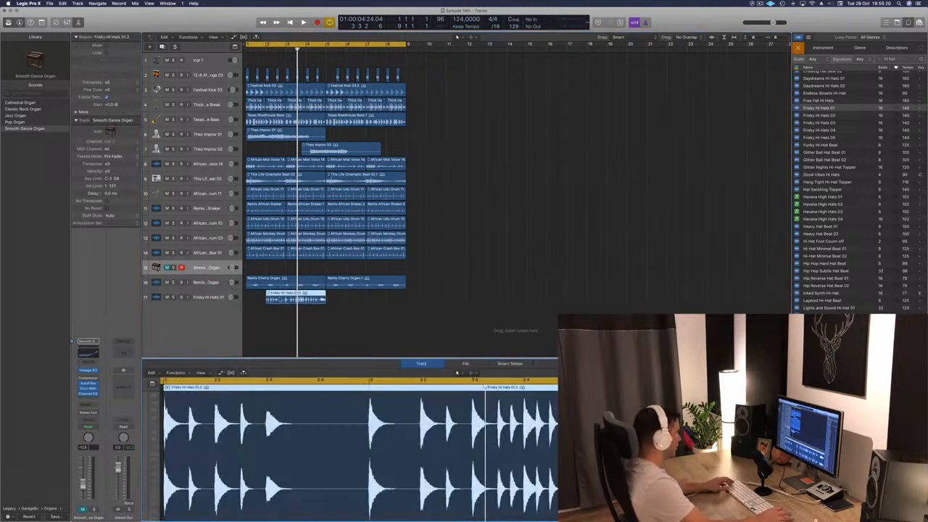
double_click(185, 428, "super")
key("Delete")
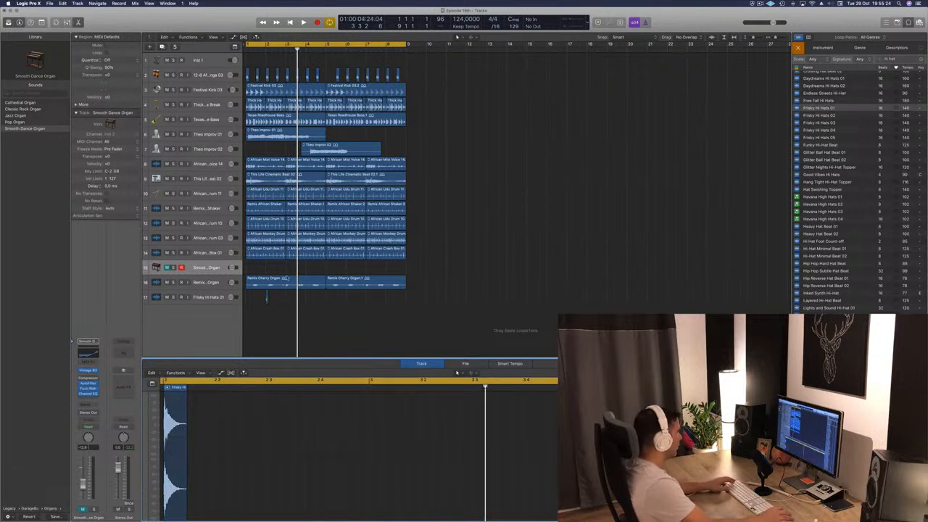
Move the single hi-hat hit to beat 2 of bar 1, play it back and select its track.
left_click_drag(266, 299, 253, 300)
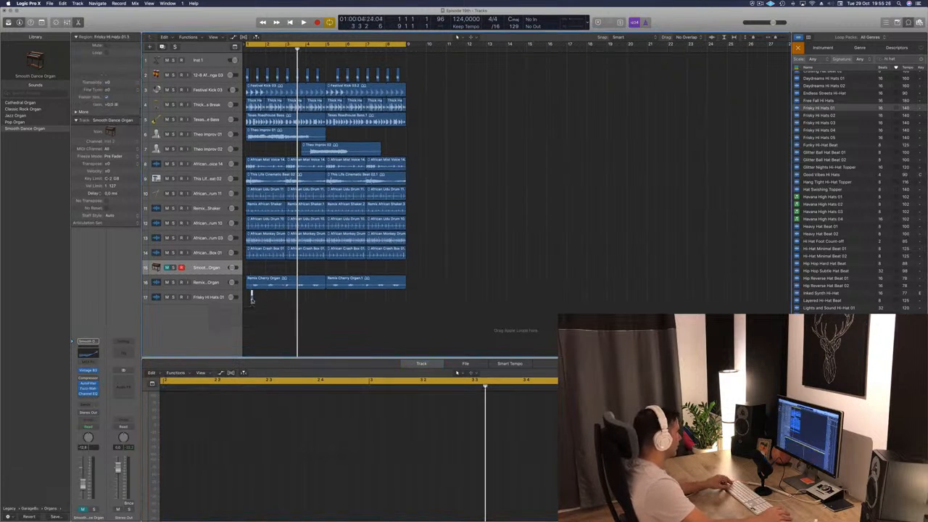
scroll(254, 300, "up", 8)
key("space")
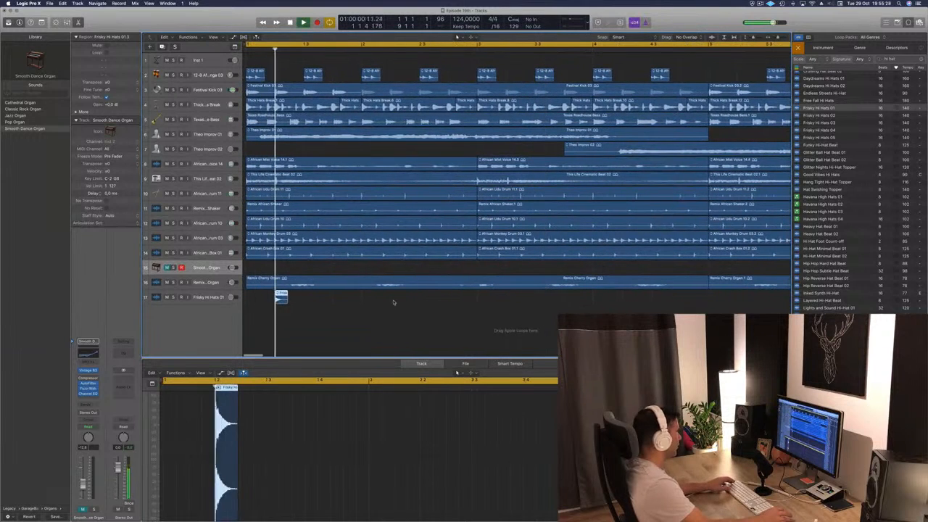
left_click(209, 299)
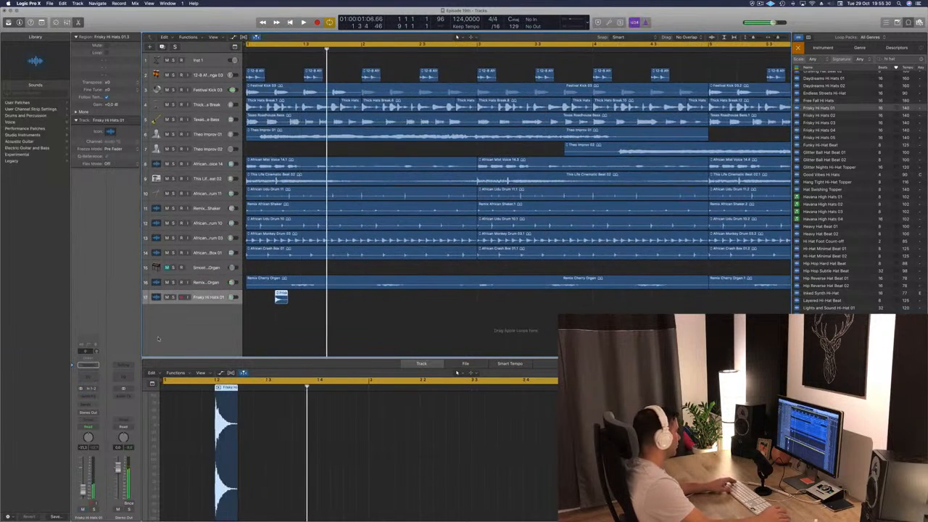
Raise the Frisky Hi Hats 01 track volume to about -4.8 dB during playback.
left_click_drag(83, 489, 83, 476)
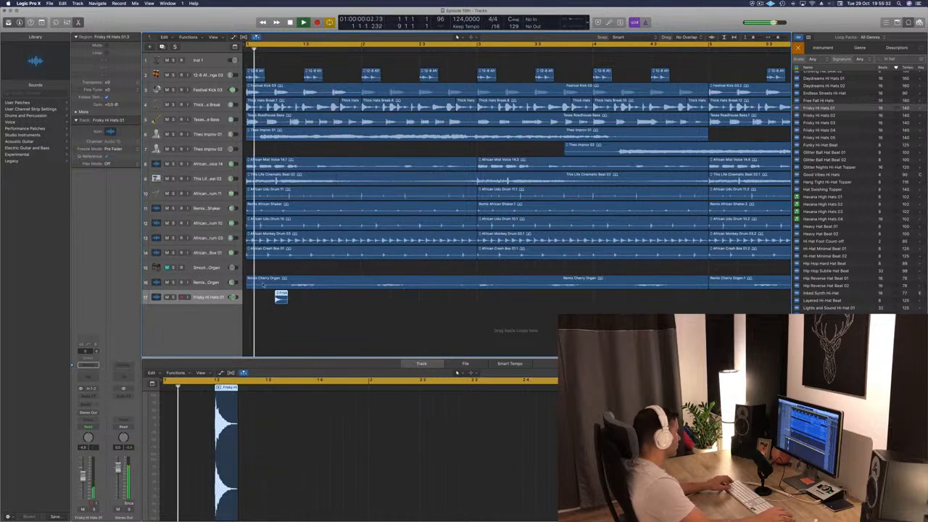
scroll(283, 299, "up", 5)
scroll(331, 315, "left", 2)
key("space")
Move the single hi-hat hit to the first offbeat of bar 1 and copy it onto the other three offbeats.
left_click(293, 299)
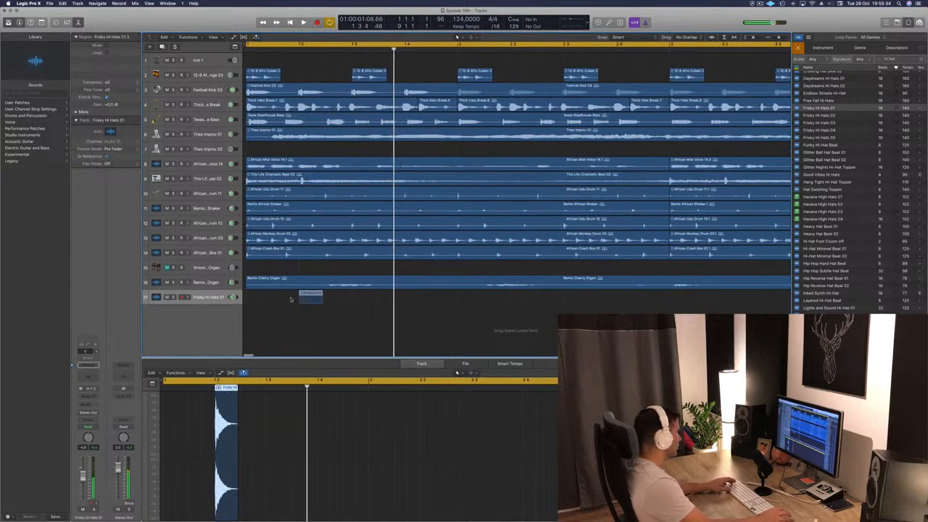
left_click_drag(308, 298, 346, 299)
key("space")
scroll(277, 299, "down", 3)
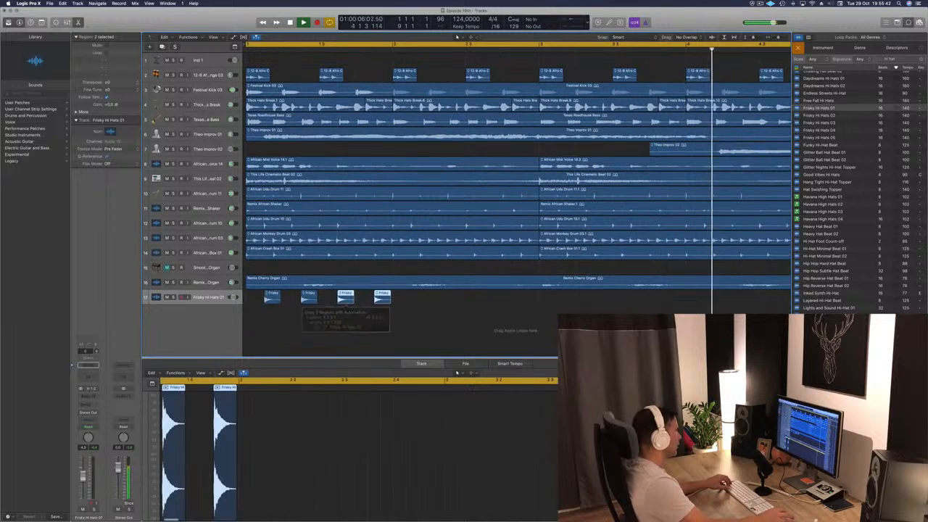
left_click_drag(276, 295, 322, 298)
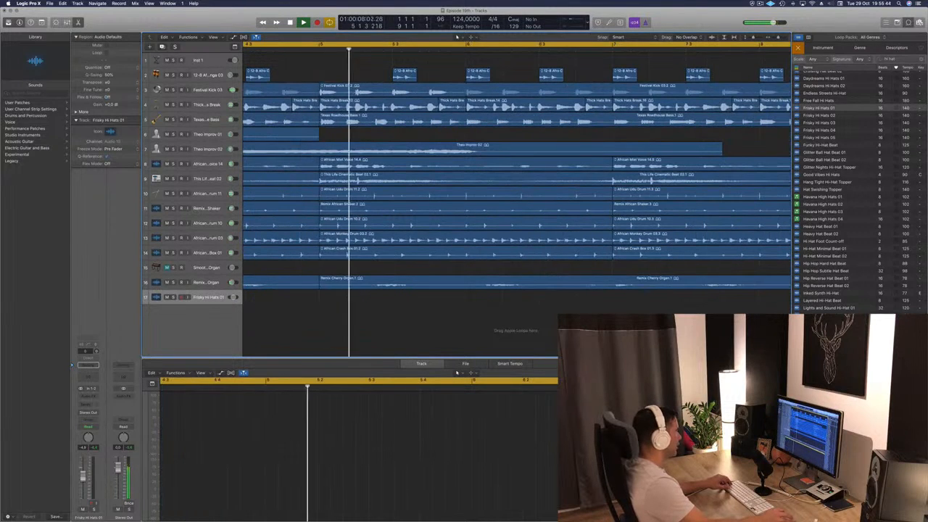
scroll(281, 332, "left", 3)
scroll(281, 331, "left", 5)
scroll(281, 331, "left", 3)
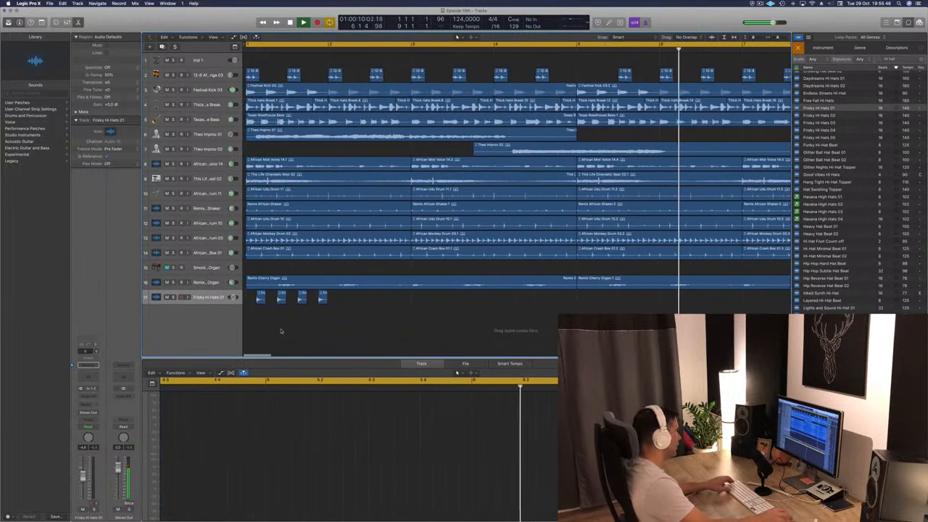
key("space")
Copy the four bar 1 hi-hat hits into bar 2 and shift the copies slightly earlier.
left_click_drag(253, 300, 323, 297)
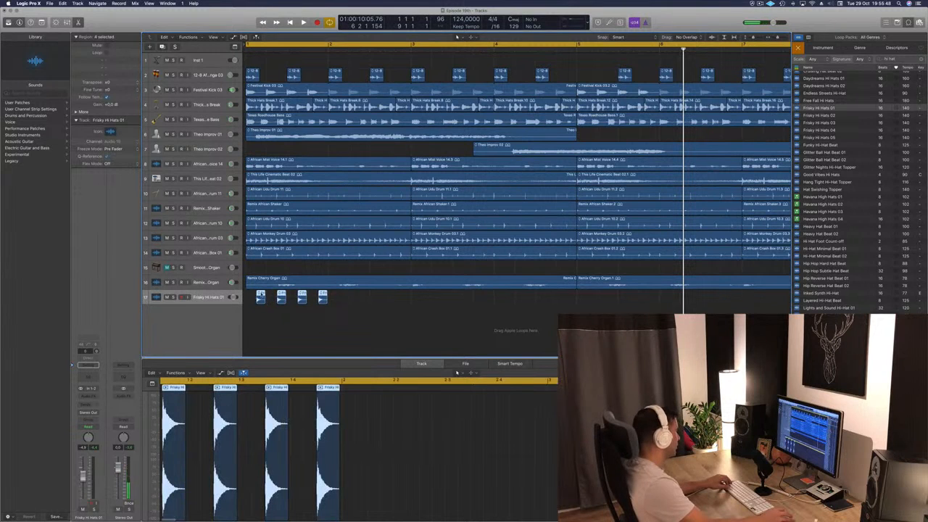
left_click_drag(260, 297, 346, 299)
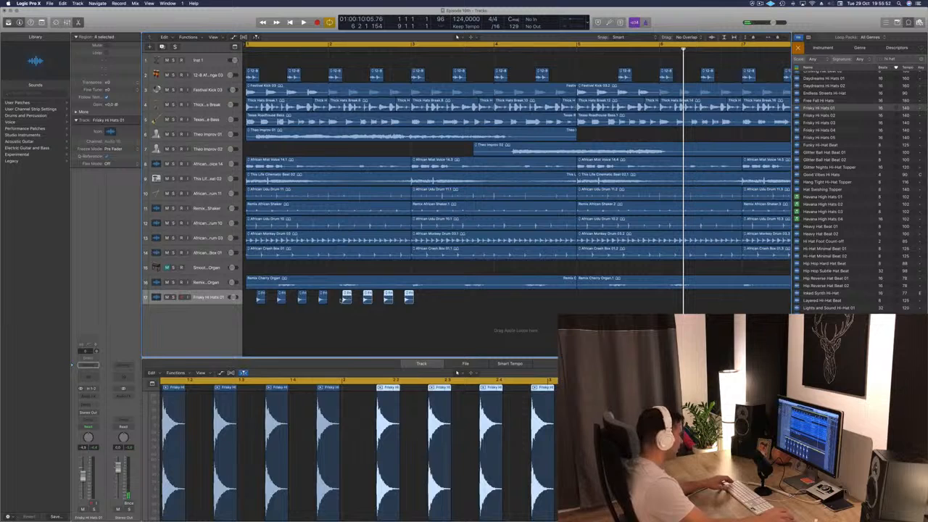
key("super+Right")
key("super+Right")
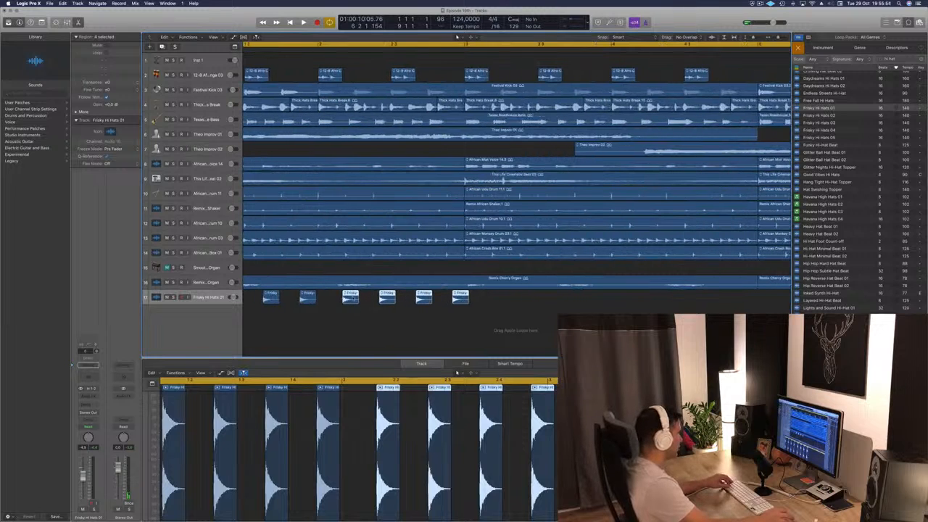
left_click_drag(350, 297, 345, 298)
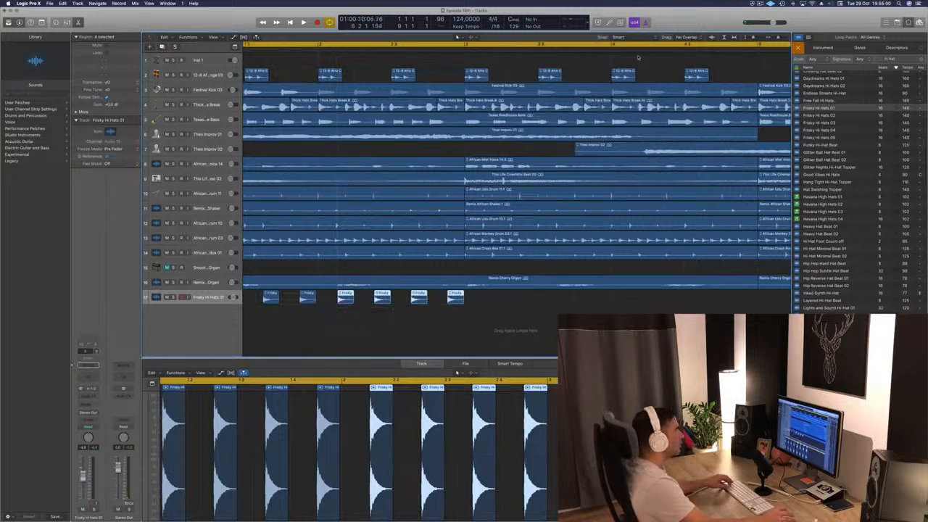
Check the drag mode, set regions to snap to absolute value and nudge the copied hi-hat hits in bar 2.
left_click(686, 37)
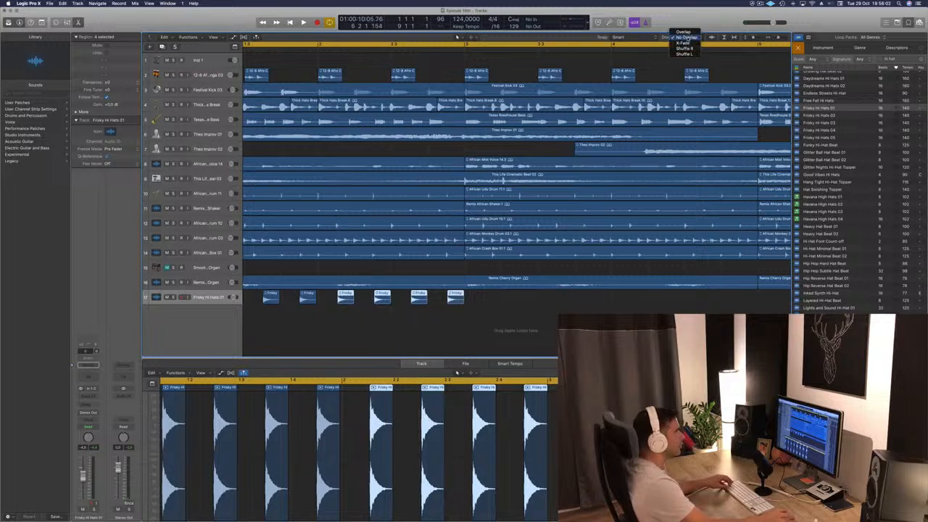
left_click(672, 27)
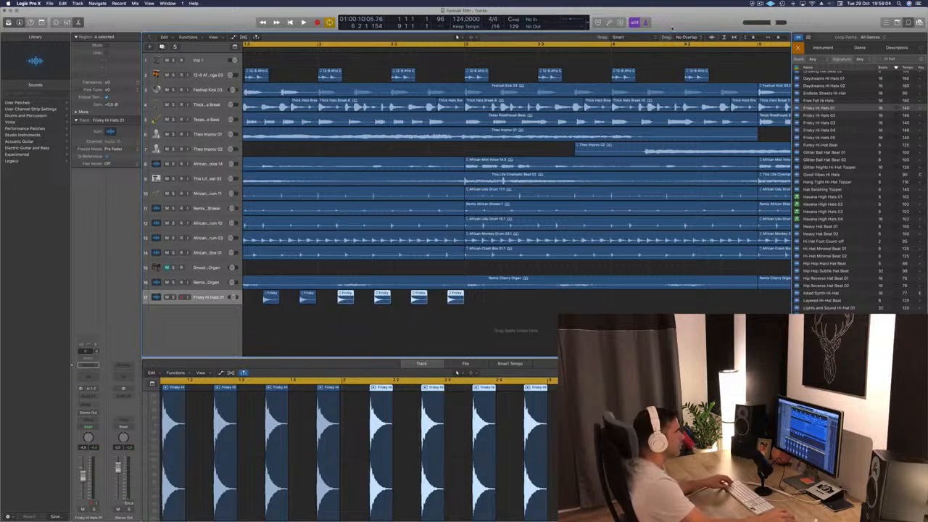
left_click(647, 38)
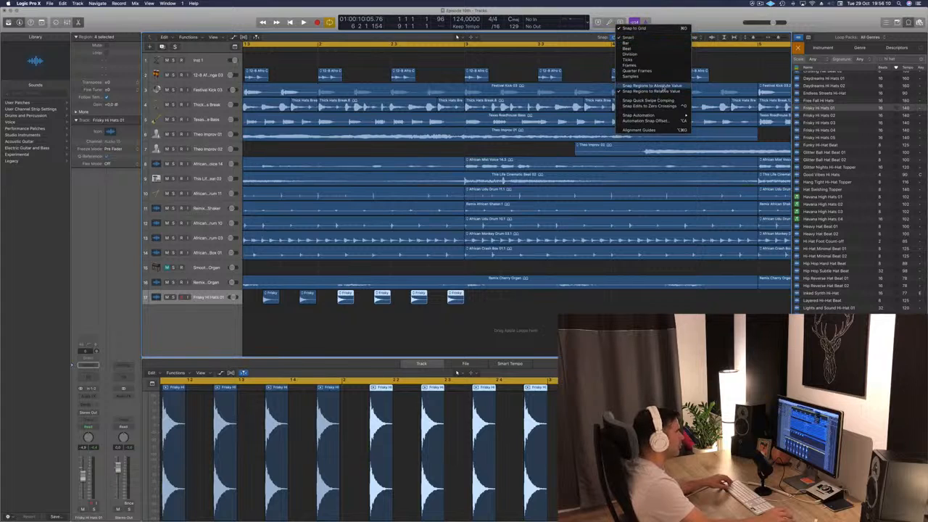
left_click(656, 85)
left_click_drag(346, 296, 346, 295)
Play the start of the arrangement briefly and delete the four copied hi-hat hits in bar 2.
key("super+Left")
key("space")
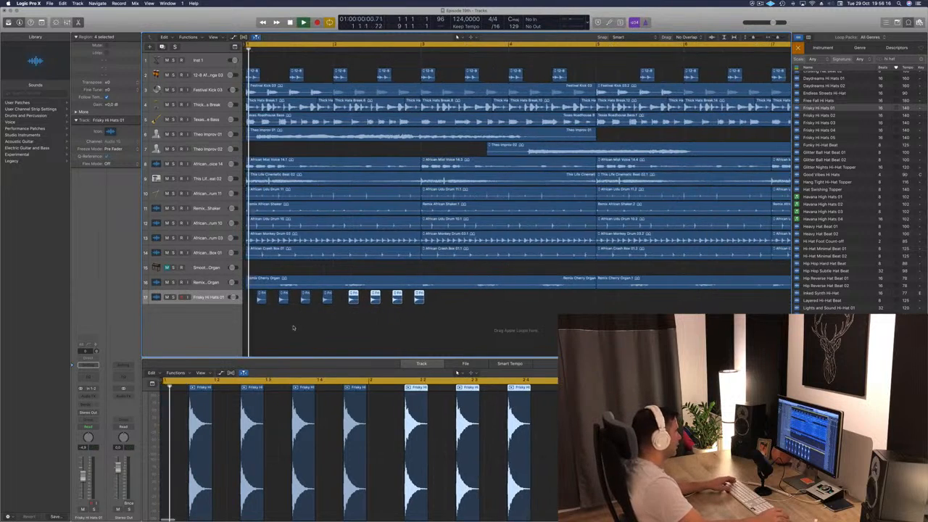
key("space")
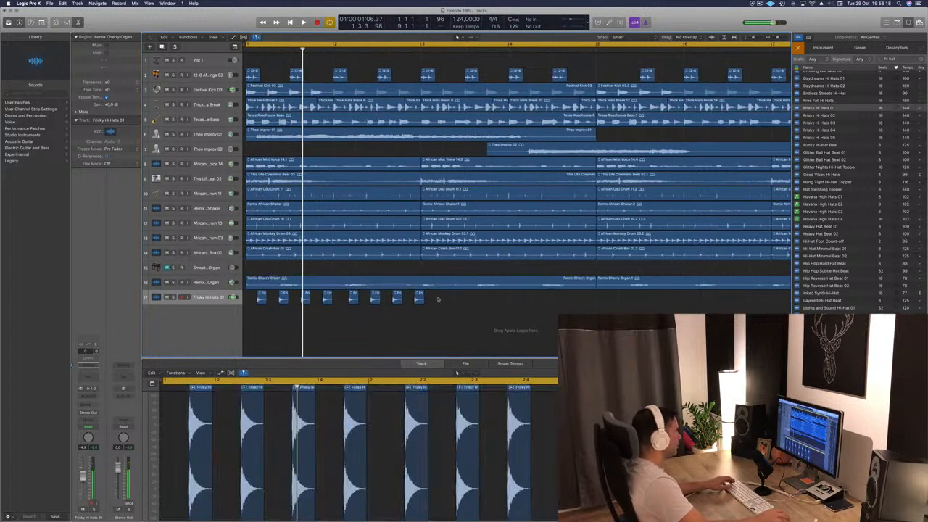
key("Delete")
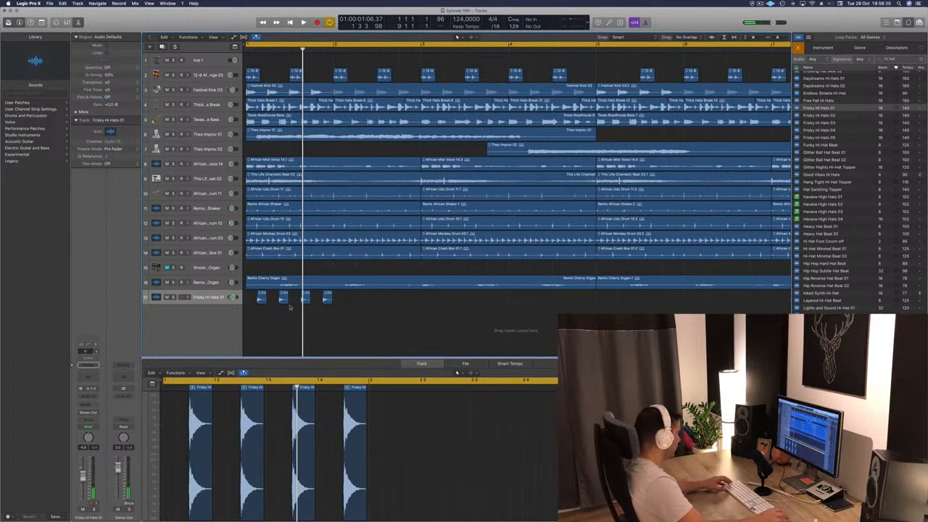
Mark bar 1 of the hi-hat part and add a new audio track below Frisky Hi Hats 01.
left_click_drag(245, 297, 335, 298)
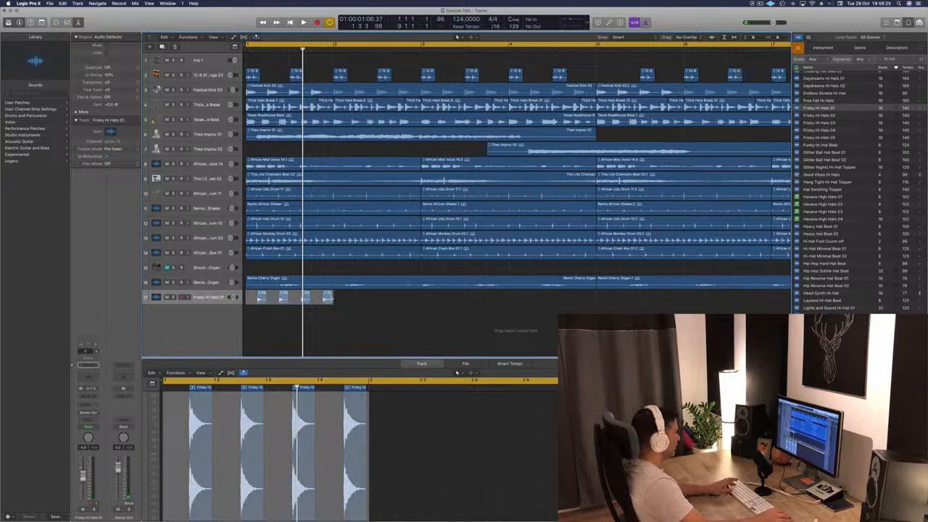
key("alt+super+a")
left_click(287, 299)
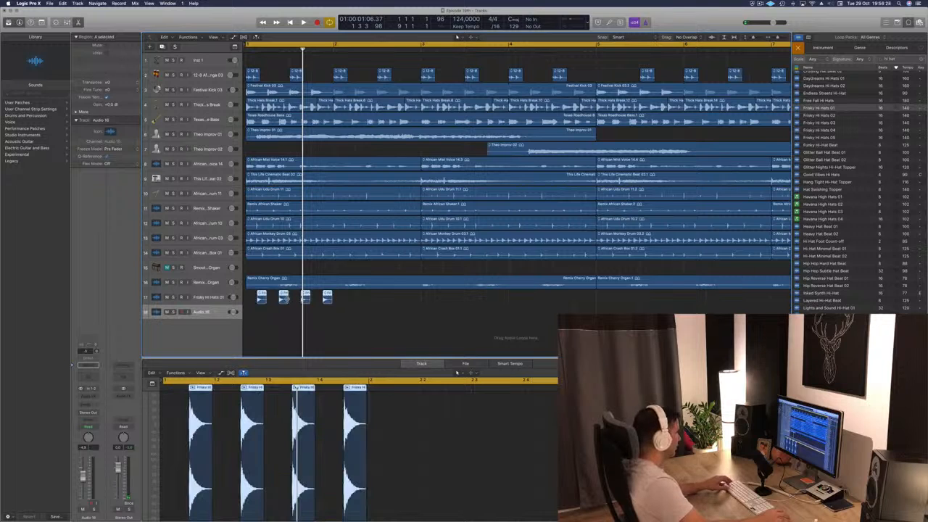
Copy the whole first bar of the Frisky Hi Hats 01 track and paste it repeatedly to fill bars 2 to 8.
left_click_drag(245, 297, 333, 301)
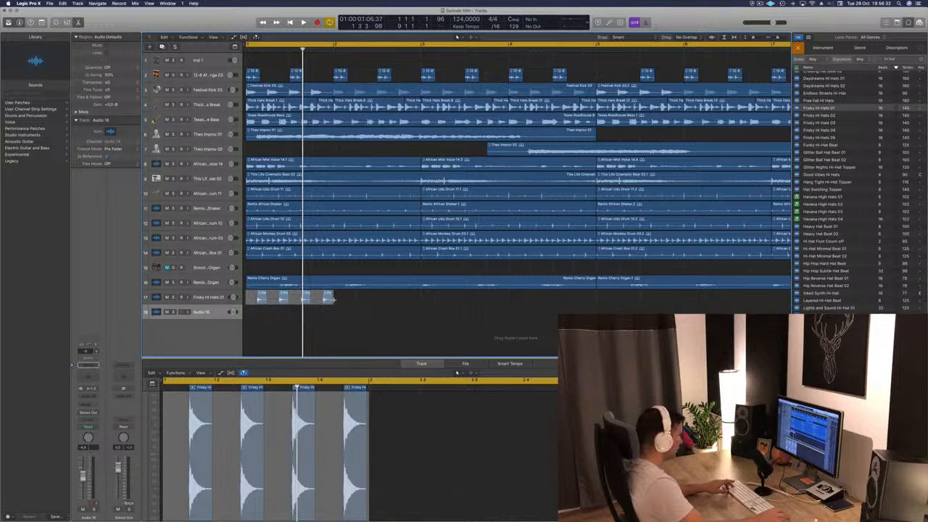
key("super+c")
key("super+v")
key("super+v")
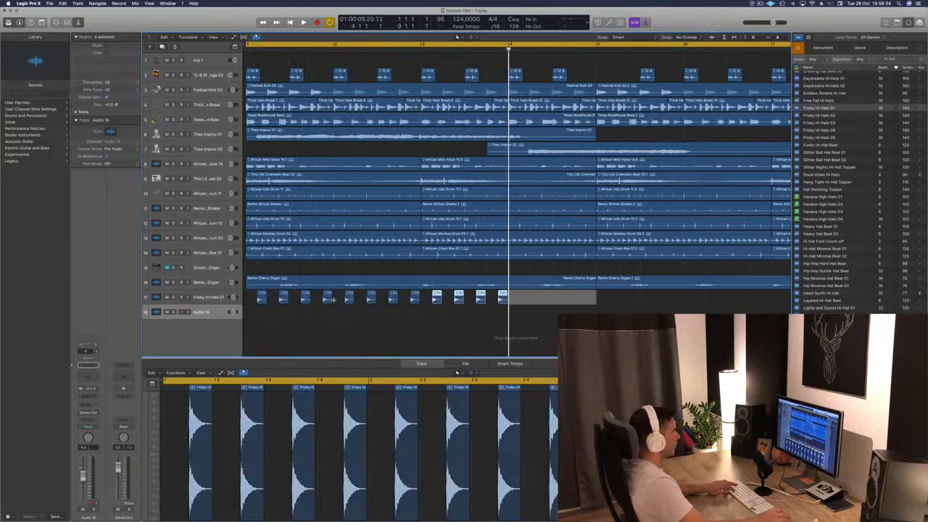
key("super+v")
key("super+v")
key("super+Left")
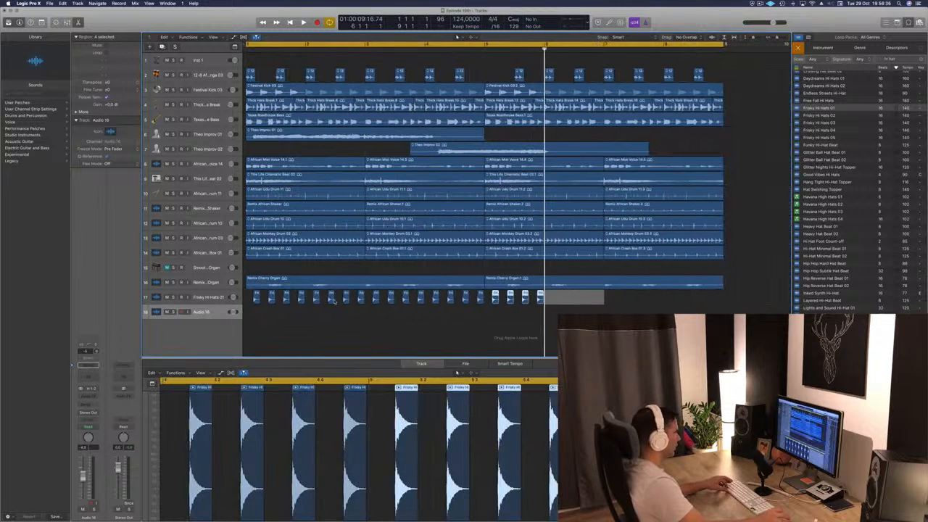
key("super+Left")
key("super+v")
key("super+v")
key("super+v")
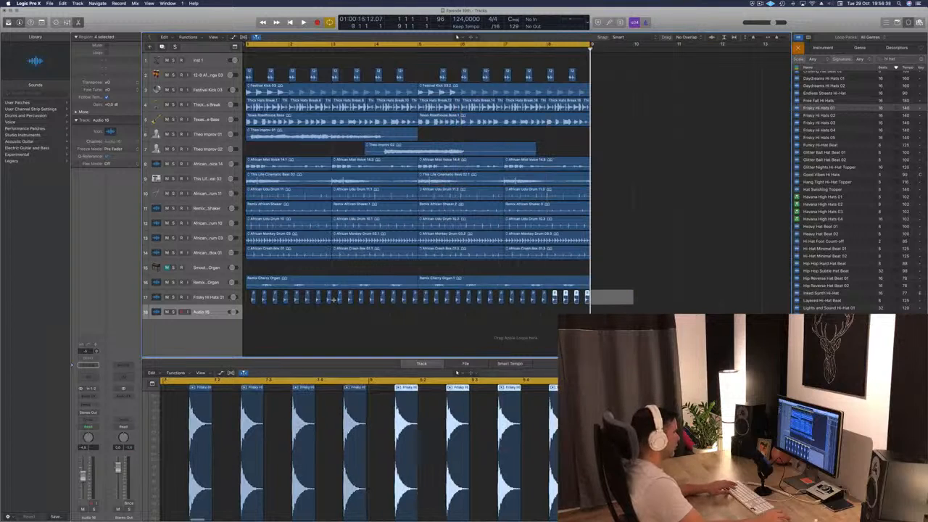
Play the arrangement, select the Frisky Hi Hats 01 track and lower its volume to about -14 dB.
left_click(322, 325)
key("space")
left_click(213, 297)
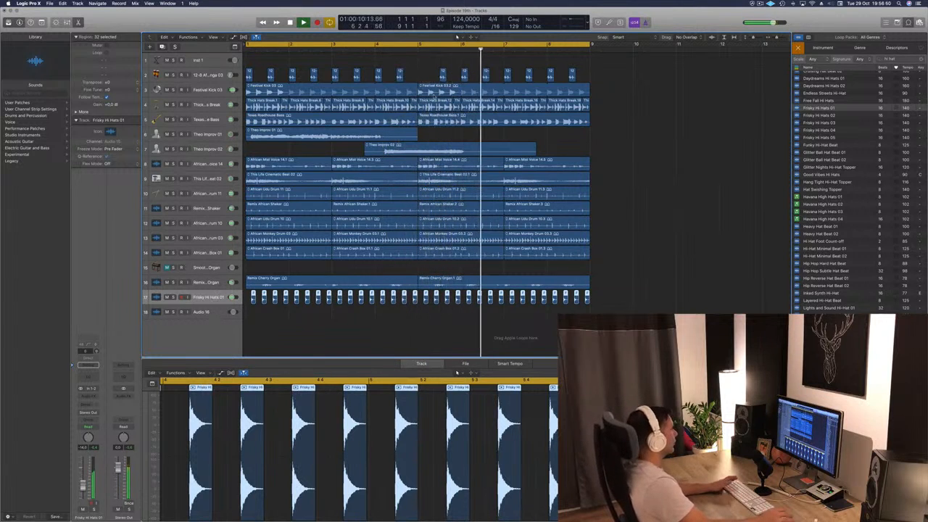
Play the arrangement again from the start and move the Frisky Hi Hats 01 track directly below Inst 1.
key("Return")
key("space")
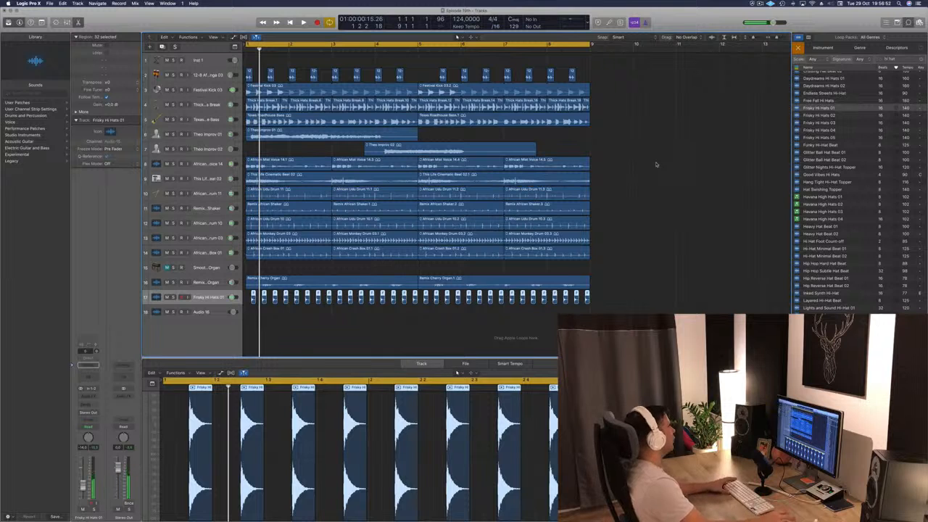
key("space")
left_click_drag(203, 298, 223, 73)
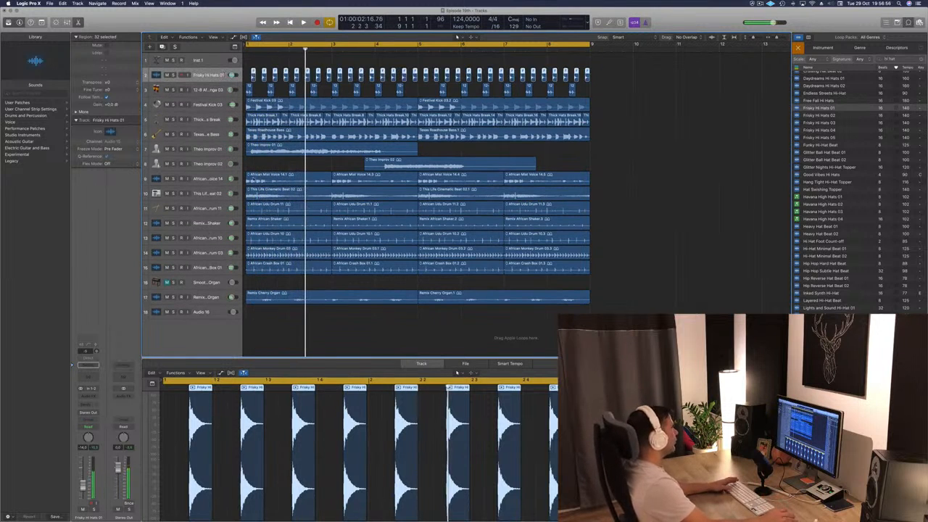
key("super+Left")
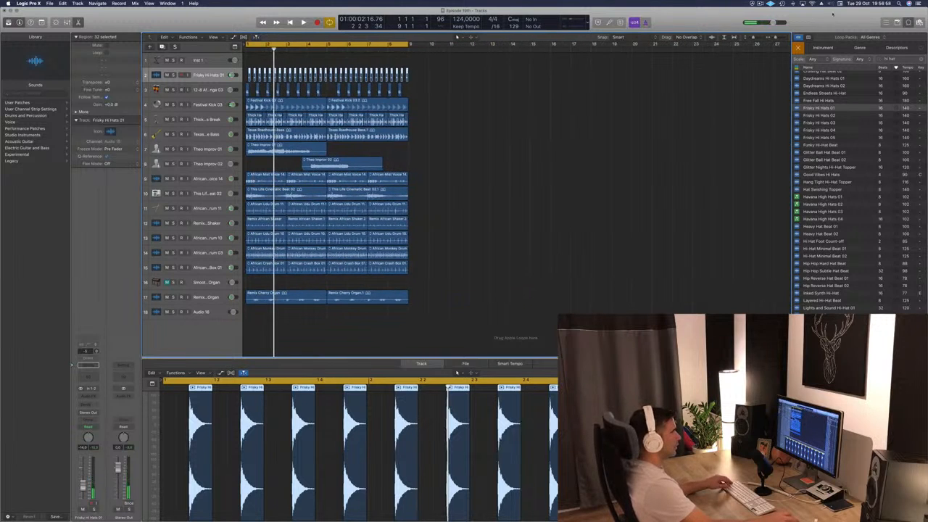
Close the Loop Browser, return to the project start and show the secondary ruler with time positions.
left_click(908, 24)
key("Return")
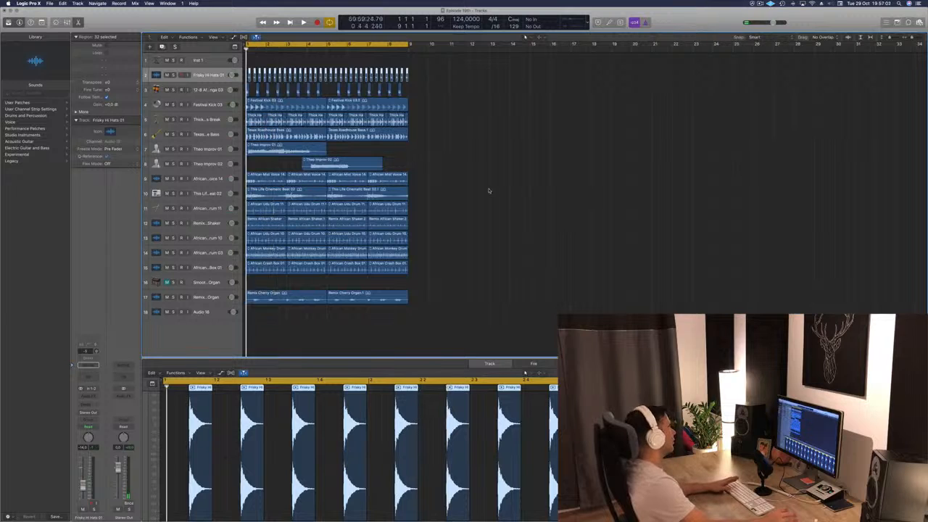
left_click(489, 190)
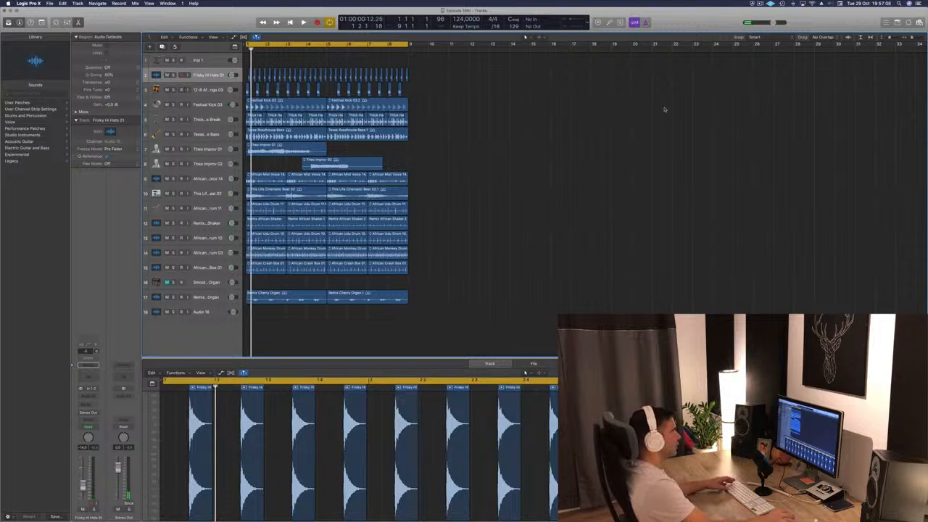
left_click(215, 38)
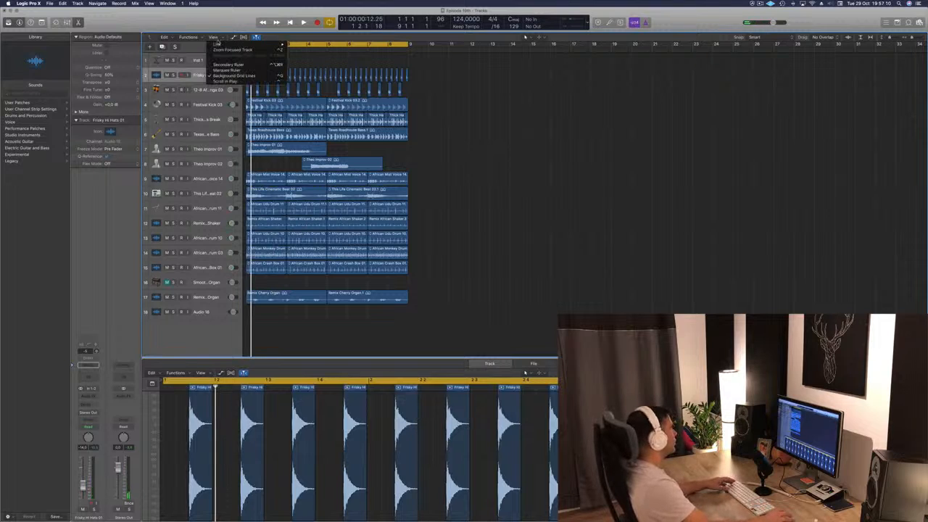
left_click(228, 64)
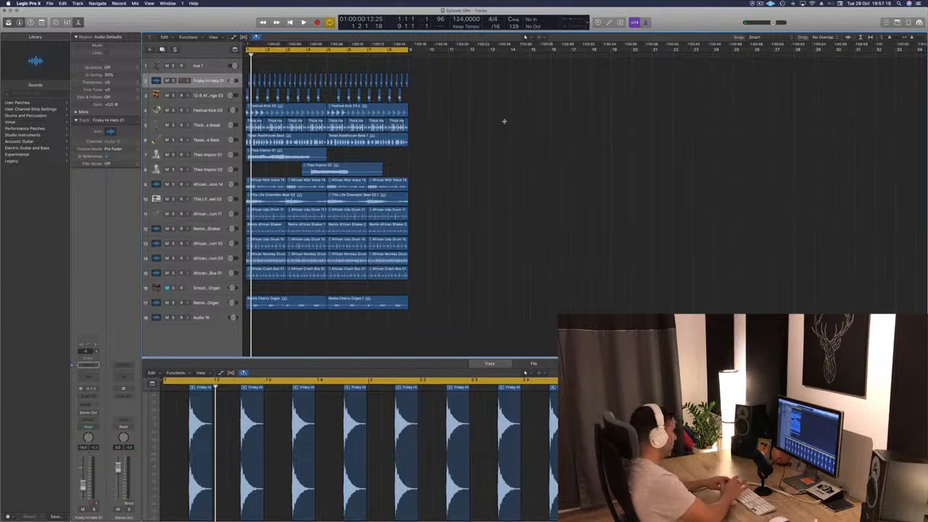
Repeat the eight-bar section on all tracks three times to fill 32 bars.
key("super+r")
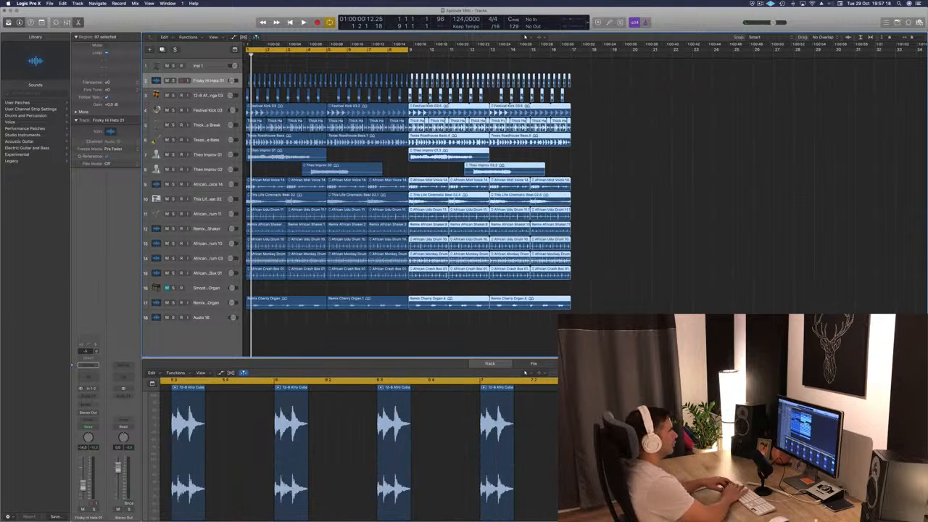
key("super+r")
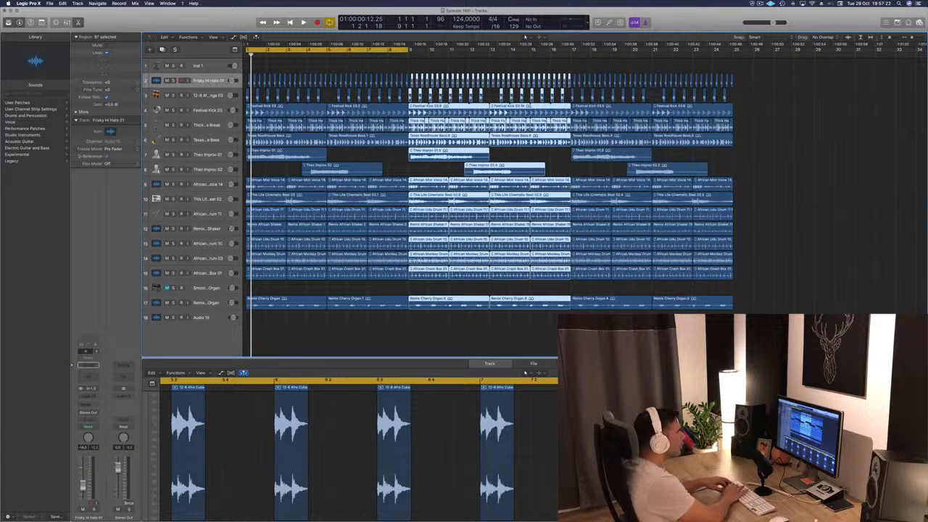
key("super+r")
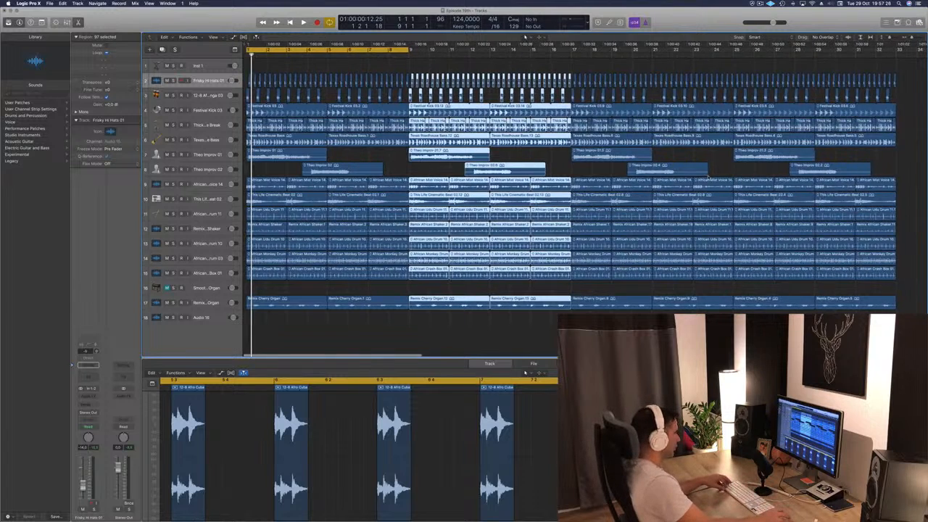
Extend the cycle range to bar 33 and repeat the whole 32-bar section once.
scroll(693, 176, "down", 5)
scroll(693, 175, "down", 2)
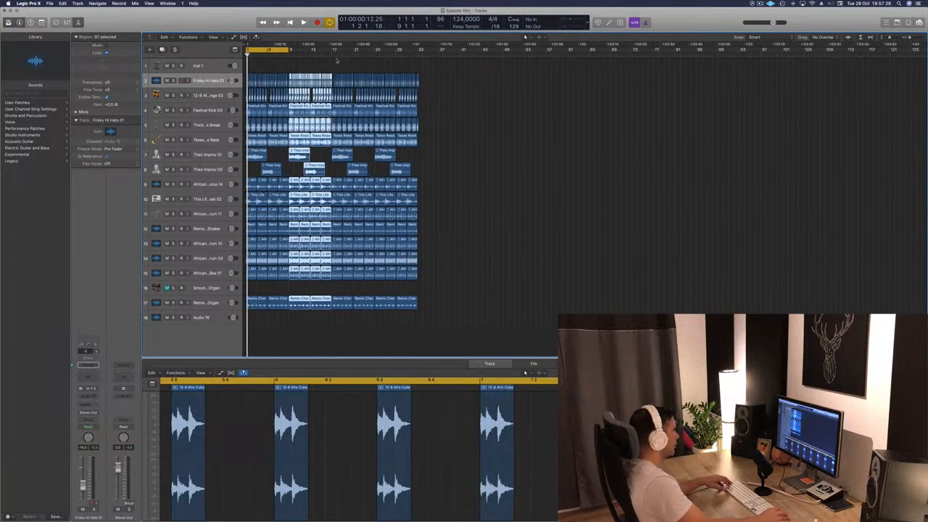
left_click_drag(290, 50, 417, 62)
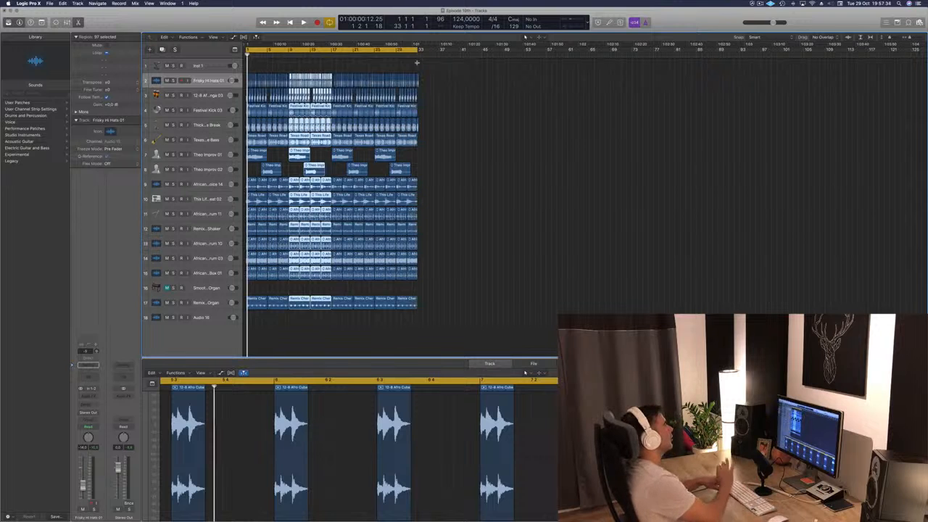
key("super+r")
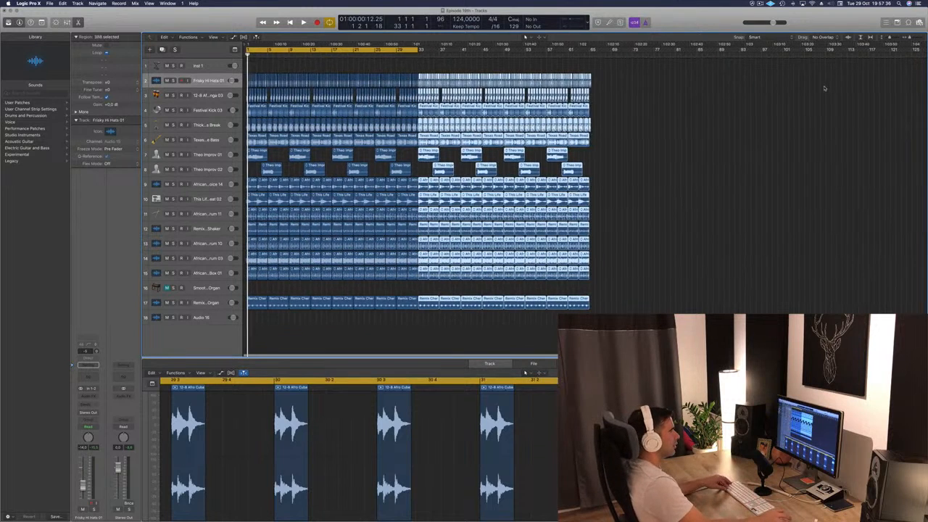
Shorten the project end to bar 67, deselect all regions and fit the whole arrangement in the view.
scroll(825, 88, "right", 1)
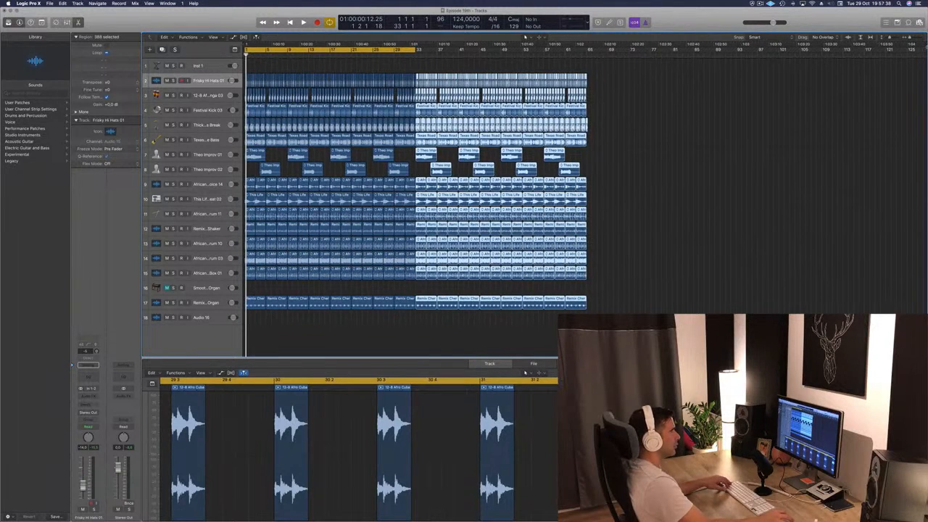
left_click_drag(910, 37, 909, 51)
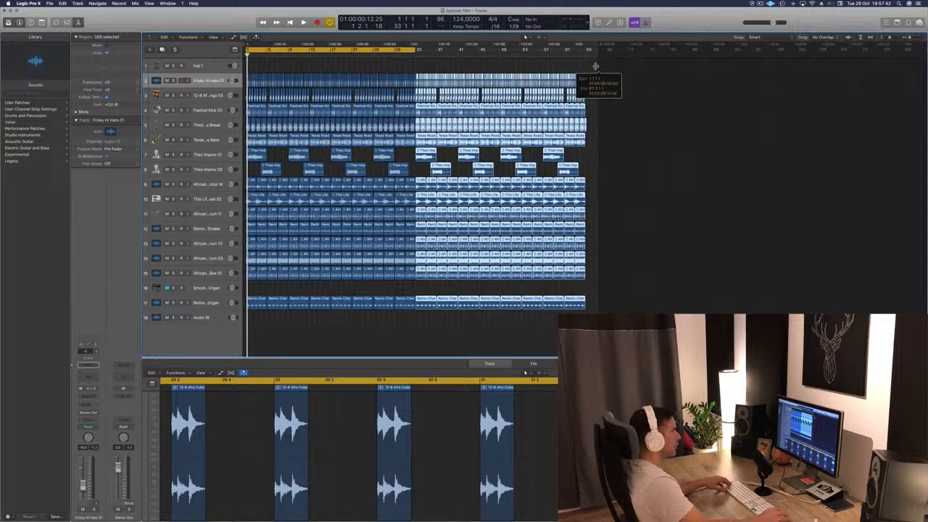
left_click(393, 331)
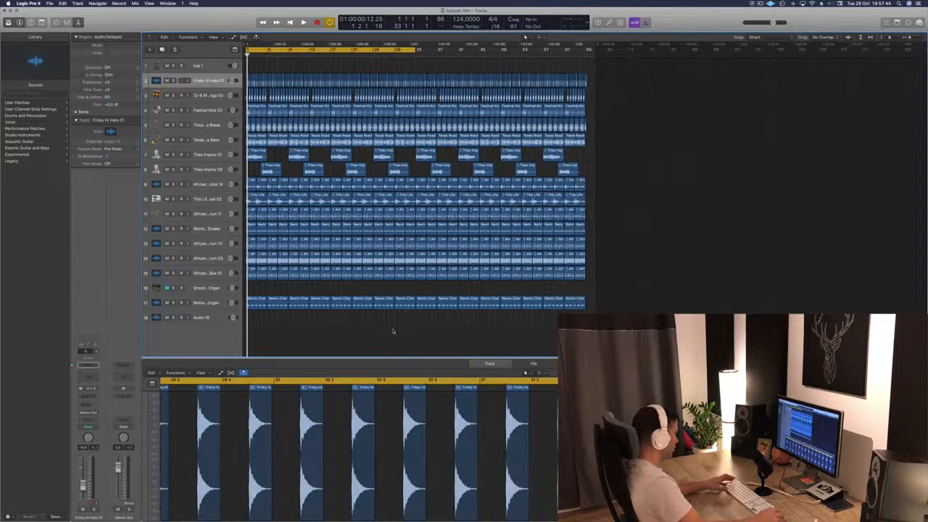
key("z")
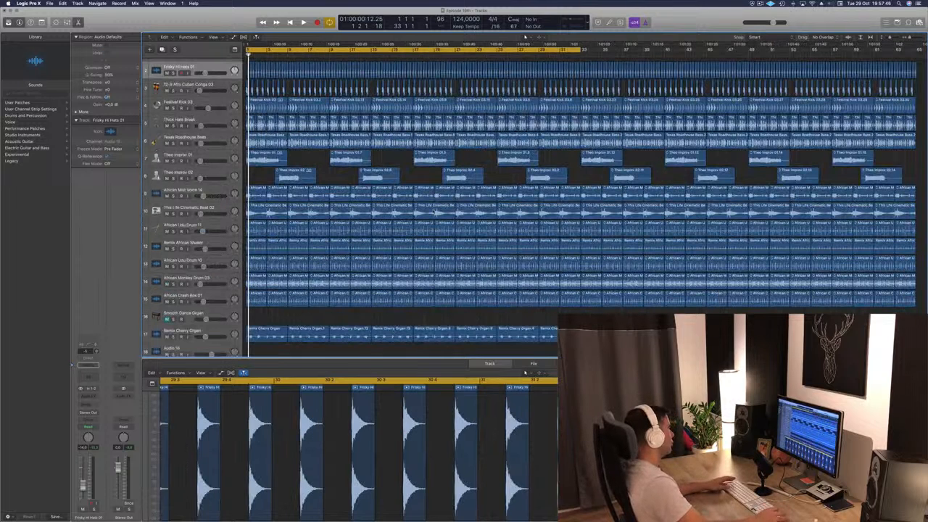
Play the arrangement from the start, select the Festival Kick 03 track and look over all tracks.
key("space")
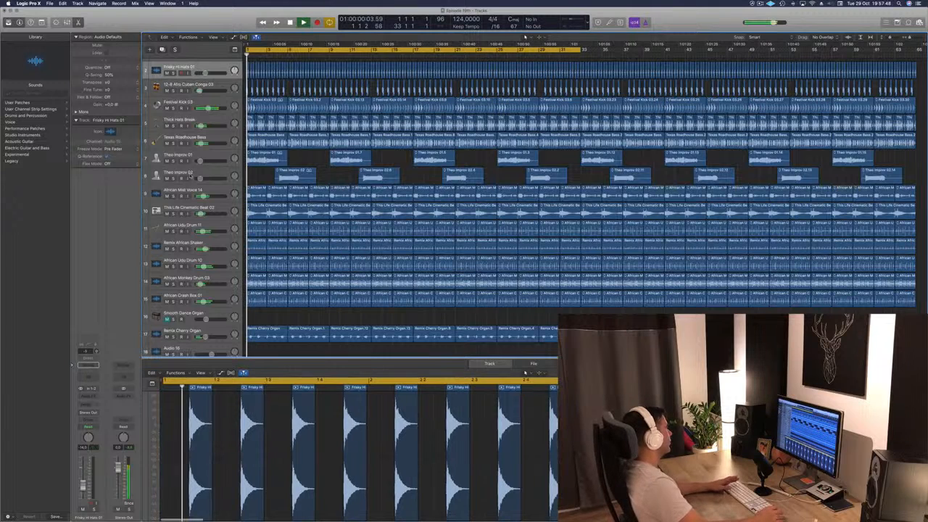
left_click(205, 104)
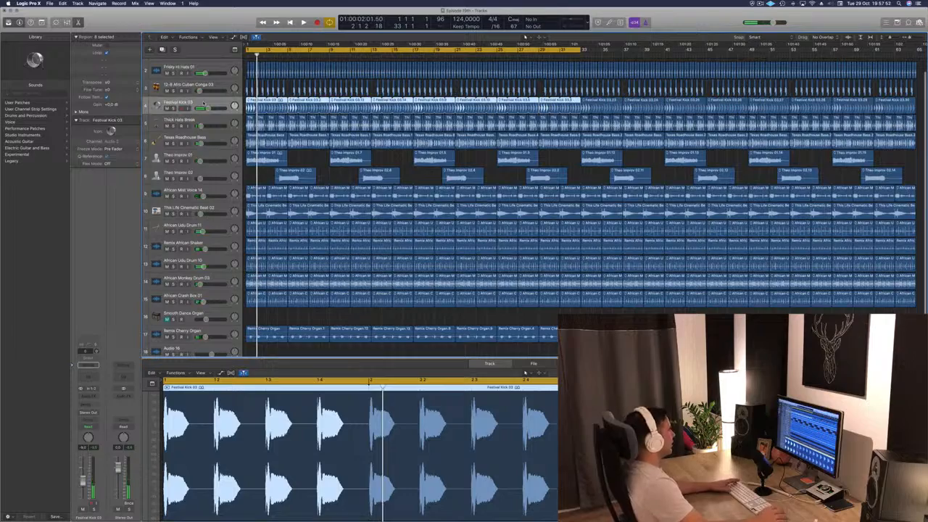
key("space")
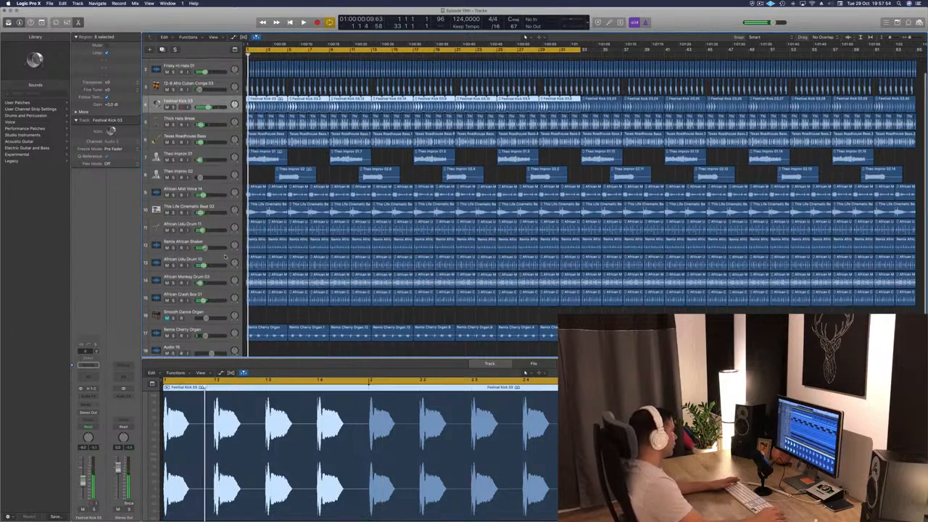
scroll(239, 171, "down", 2)
scroll(244, 176, "up", 3)
scroll(245, 177, "up", 1)
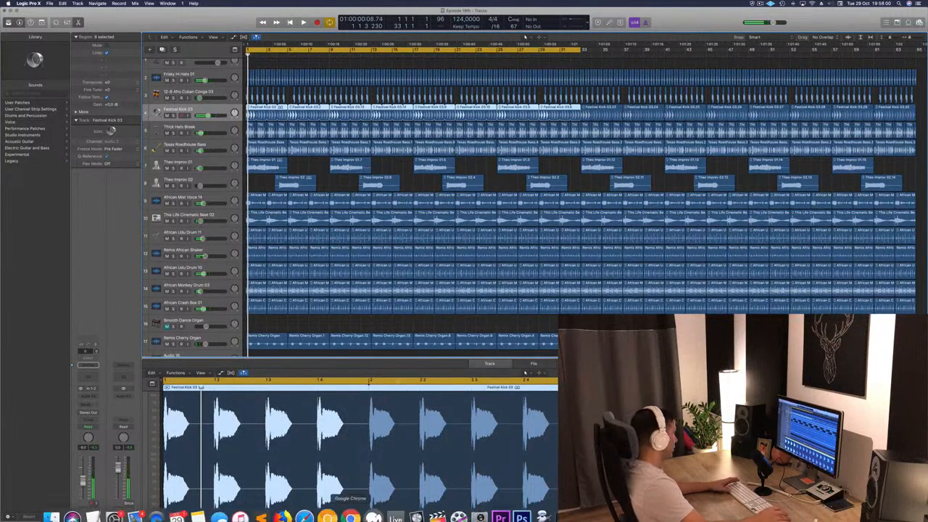
Open the Mixer and pull the faders of all channels from Frisky Hi Hats 01 to Smooth Dance Organ down to minimum.
key("x")
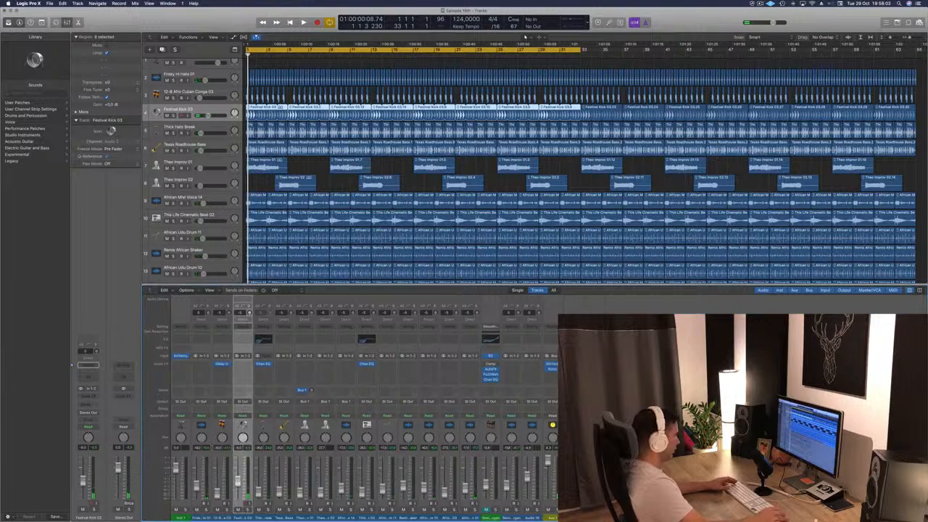
left_click(465, 517)
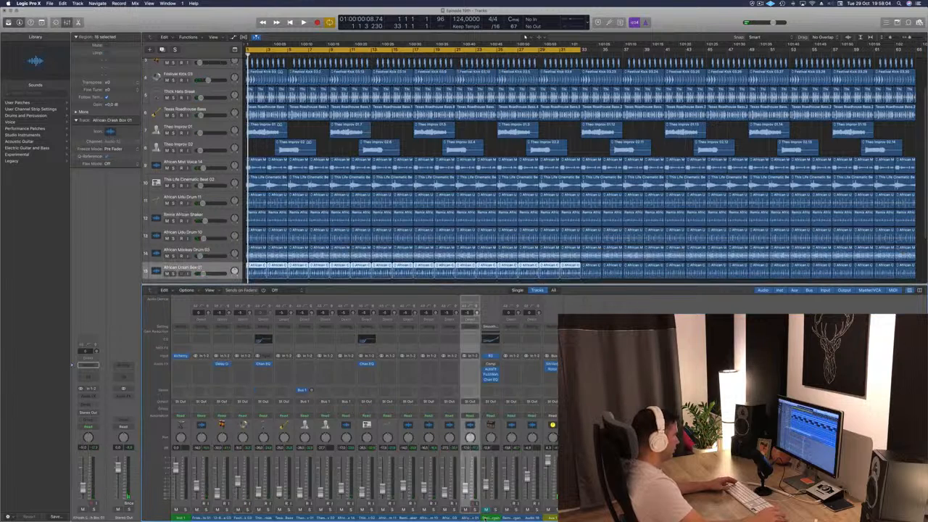
left_click_drag(485, 519, 205, 517)
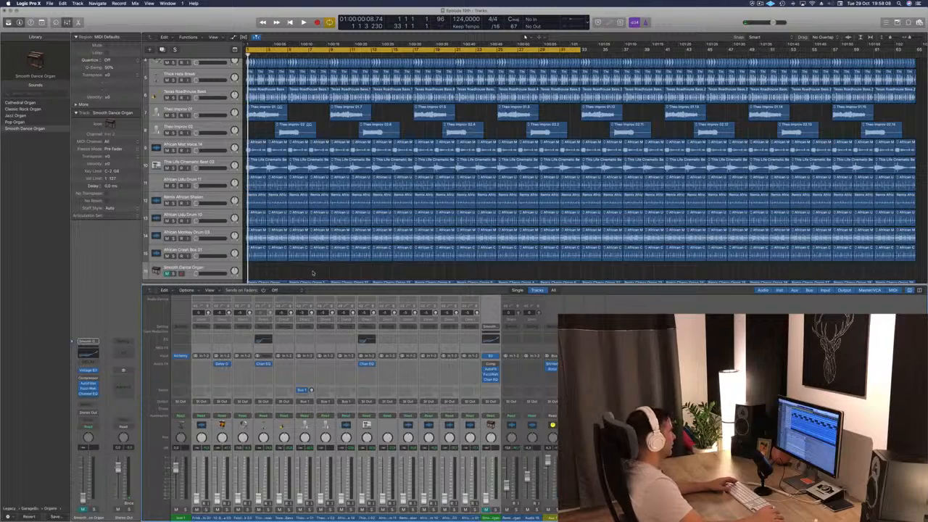
Move the Festival Kick 03 track directly below Inst 1.
scroll(313, 273, "up", 5)
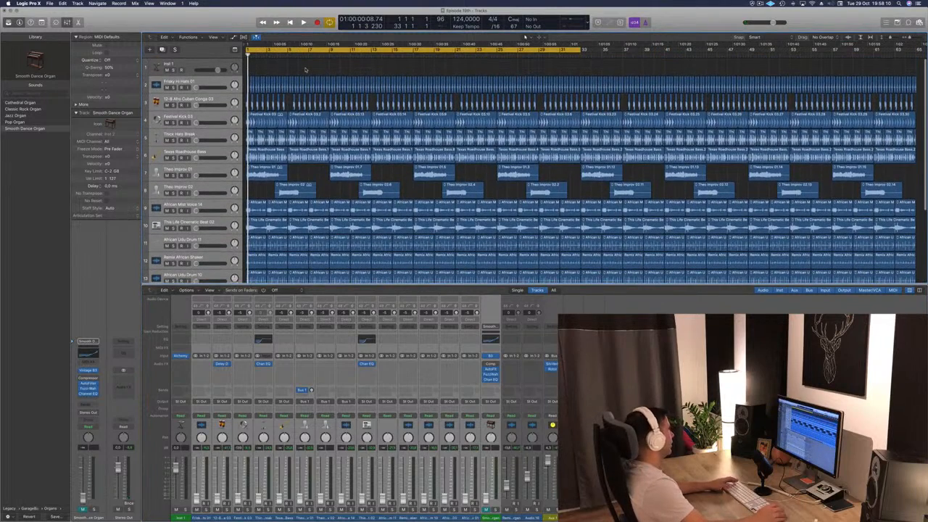
left_click(224, 83)
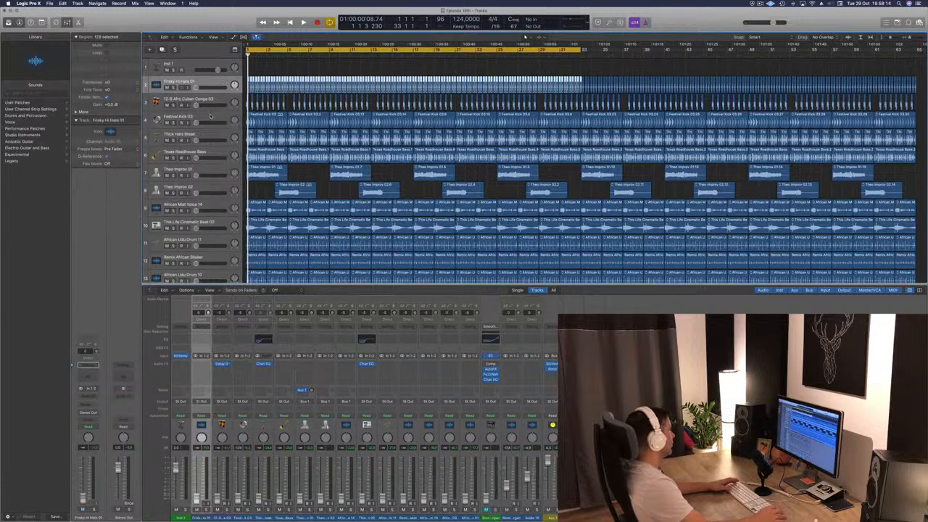
left_click_drag(210, 117, 215, 84)
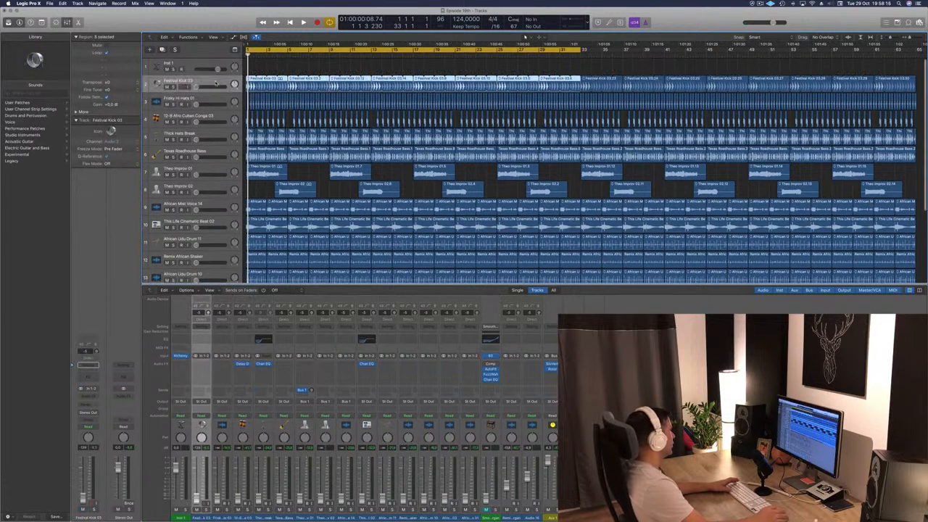
Play the arrangement with the lowered faders and check which tracks still sound.
key("space")
key("space")
key("space")
scroll(237, 158, "down", 1)
scroll(211, 189, "down", 5)
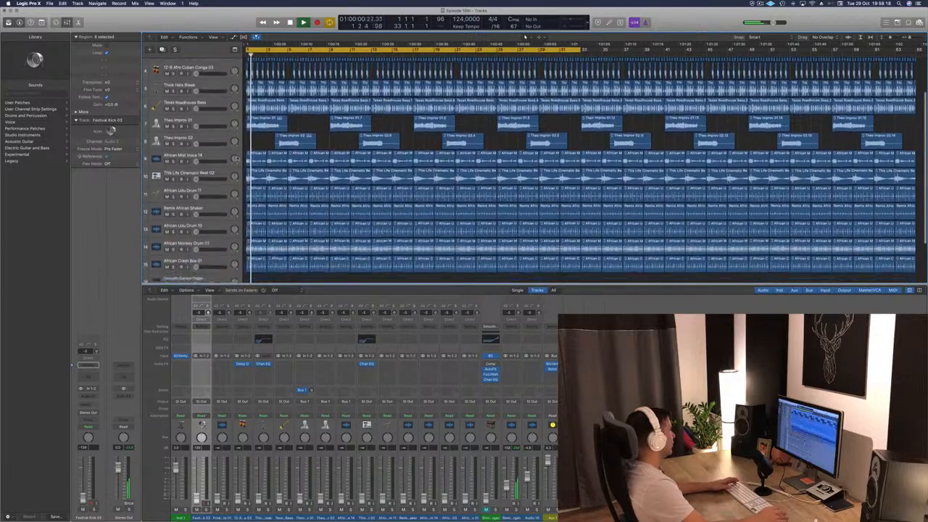
scroll(210, 255, "up", 6)
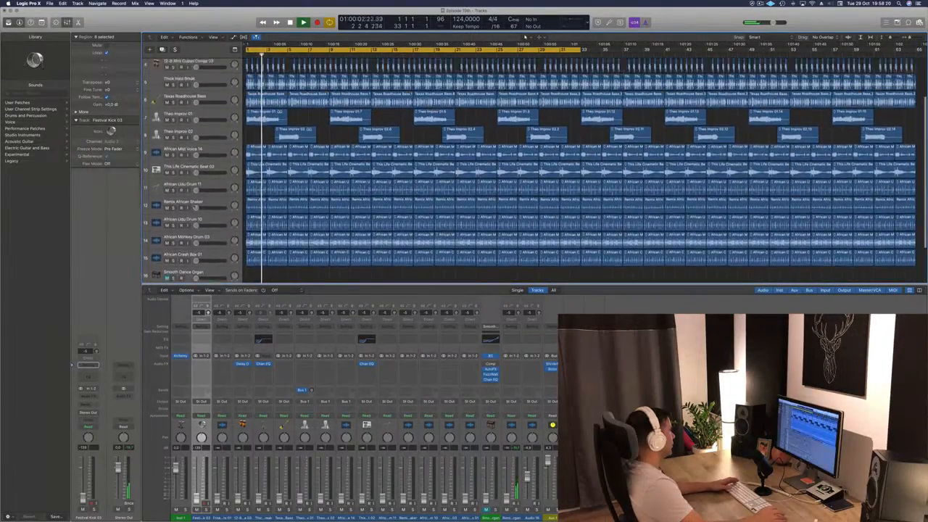
key("space")
Raise the Festival Kick 03 volume and play the kick from the project start with Remix Cherry Organ turned down.
scroll(211, 93, "down", 1)
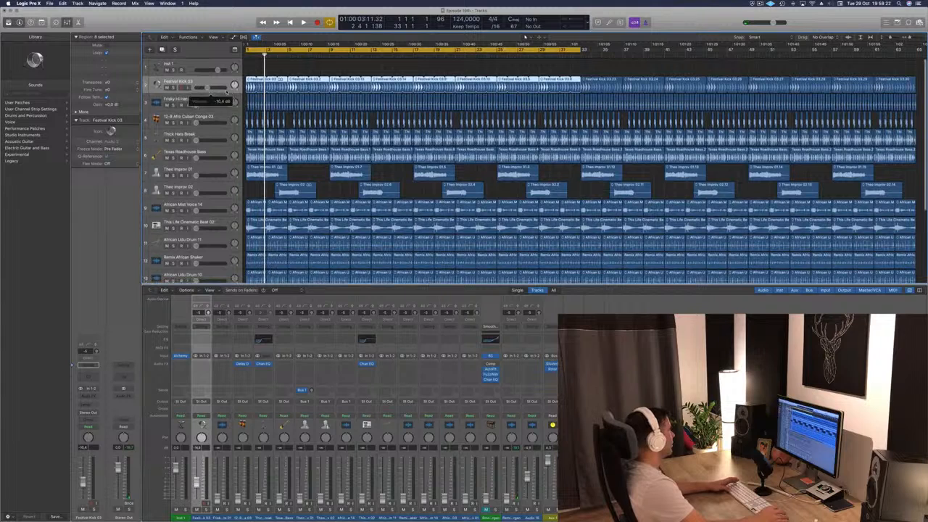
key("Return")
key("space")
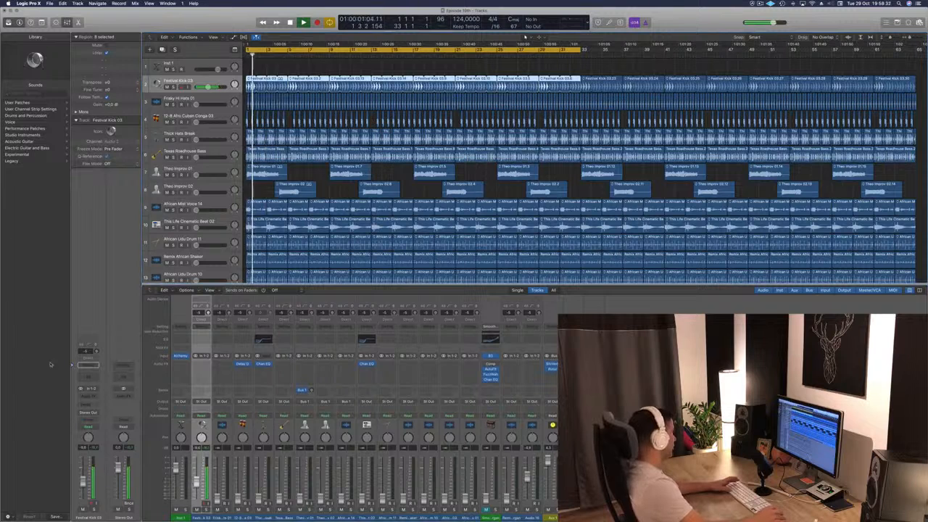
Restart playback, insert a Channel EQ on Festival Kick 03 and move its window off the track headers.
key("space")
key("space")
left_click(90, 375)
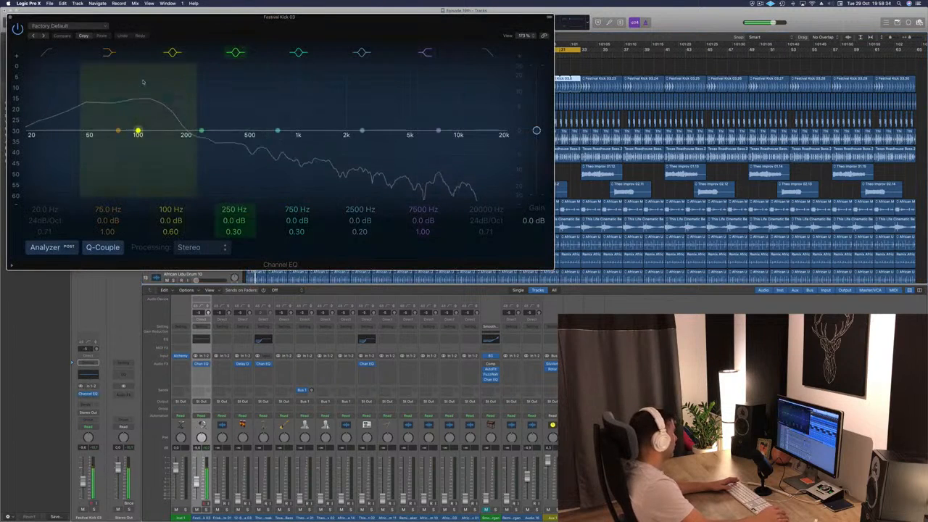
left_click_drag(154, 24, 702, 88)
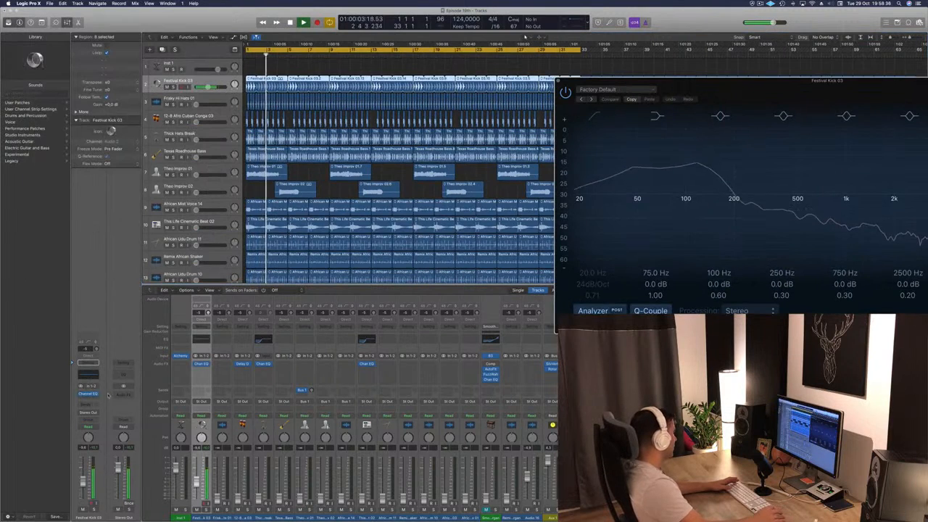
Insert a stereo Compressor after the Channel EQ on Festival Kick 03 and move its window beside the EQ.
left_click(90, 398)
mouse_move(94, 435)
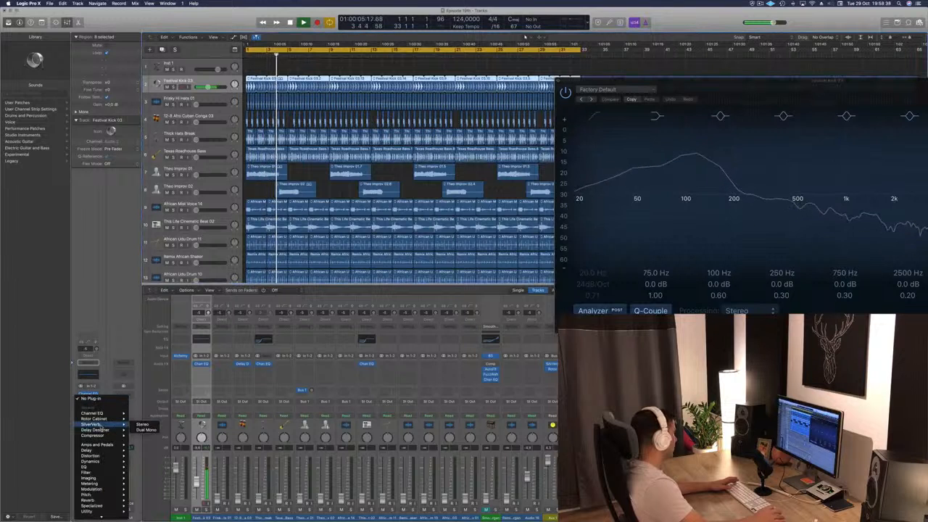
left_click(143, 436)
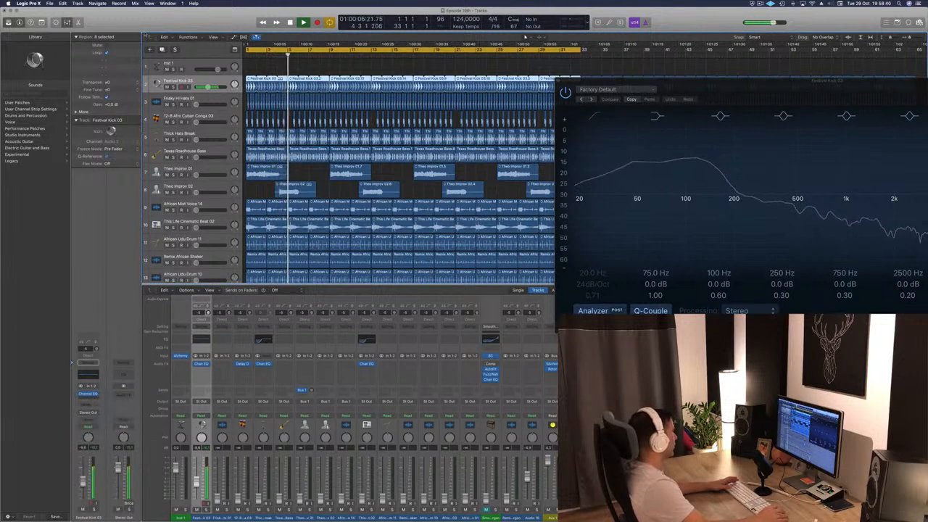
left_click_drag(109, 16, 476, 87)
Adjust the kick compressor's attack, release and make-up gain by ear, and close its window.
left_click(497, 294)
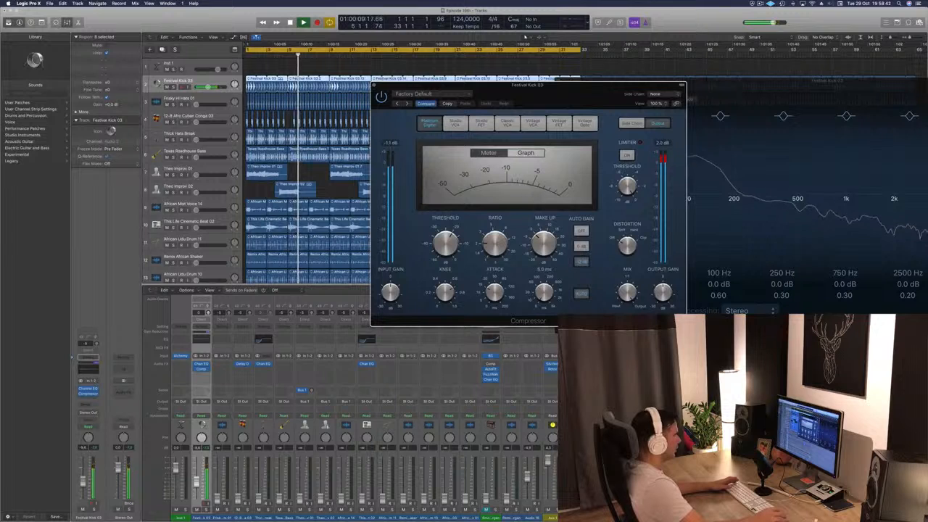
mouse_move(501, 277)
left_mouse_down()
mouse_move(500, 267)
mouse_move(490, 320)
mouse_move(494, 292)
left_mouse_up()
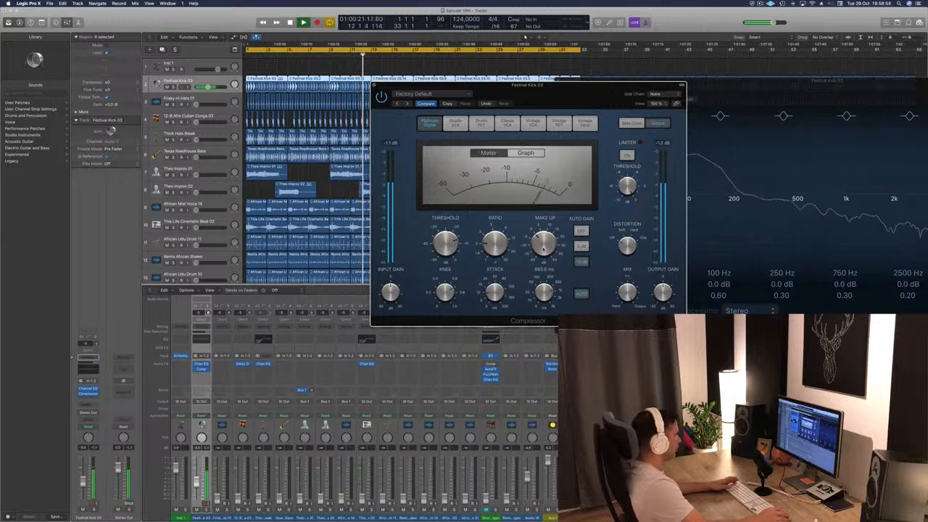
left_click_drag(542, 252, 542, 255)
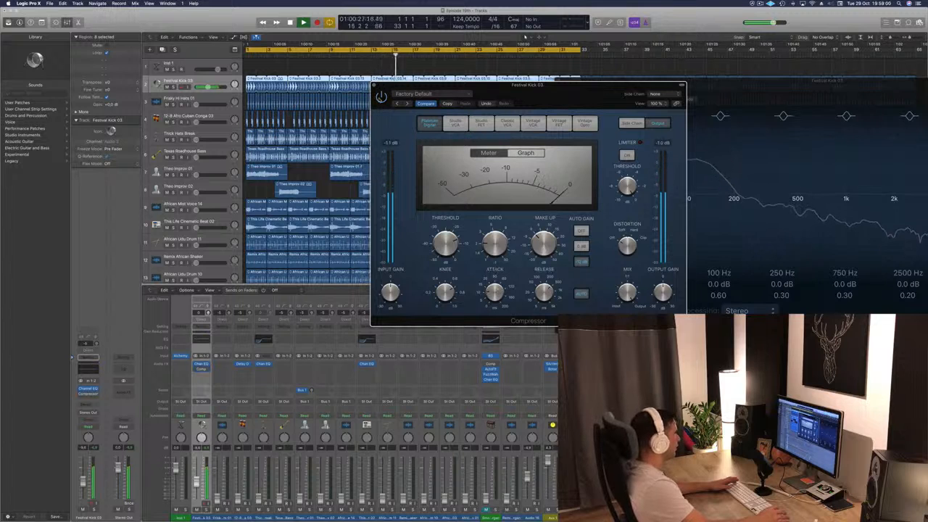
left_click(373, 86)
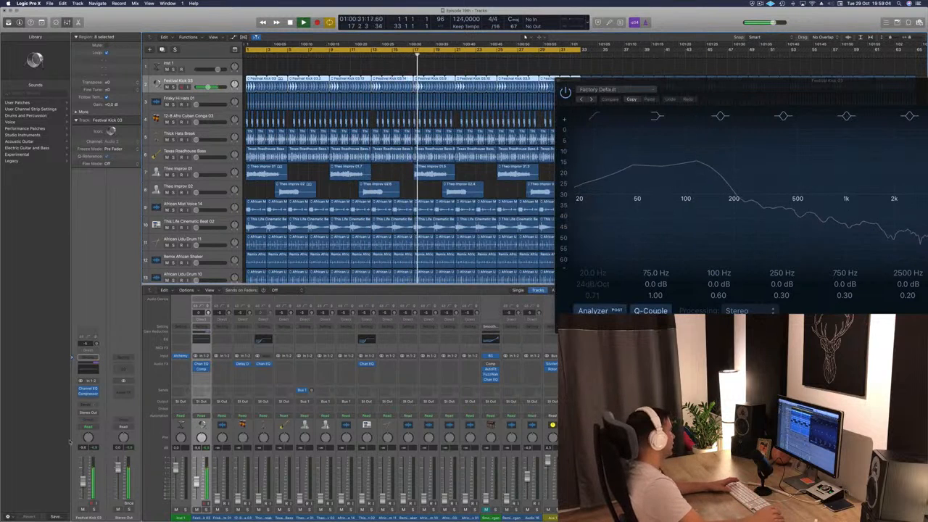
Restart playback, bring up the Frisky Hi Hats 01 volume against the kick and try out the 12-8 Afro Cuban Conga 03 fader.
key("space")
key("space")
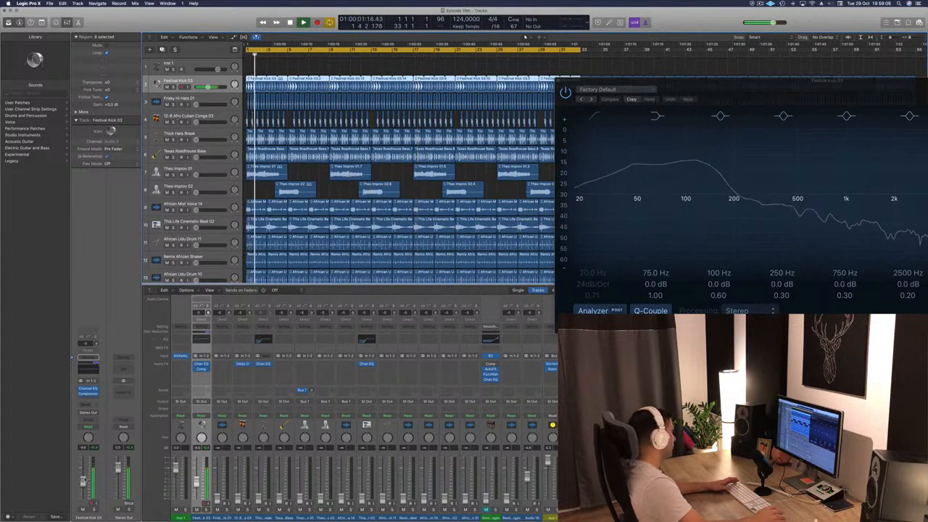
key("space")
key("space")
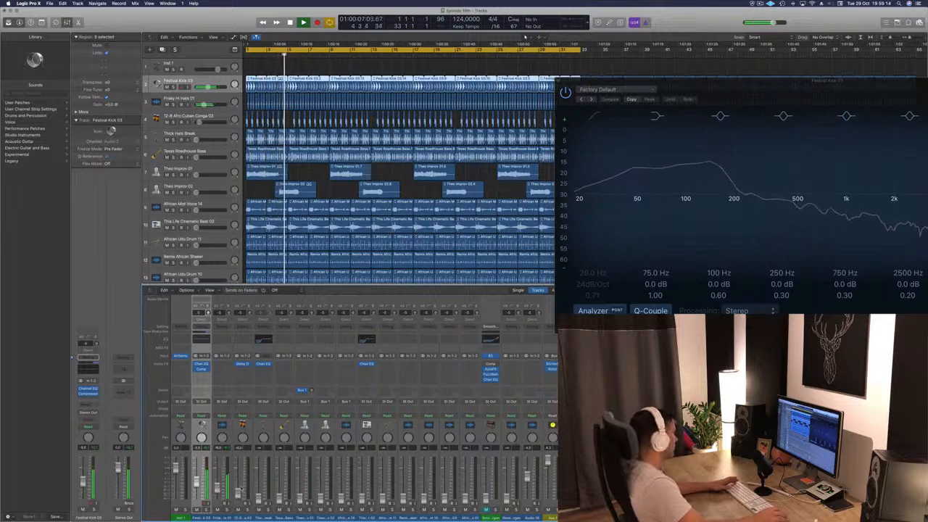
left_click_drag(238, 489, 237, 486)
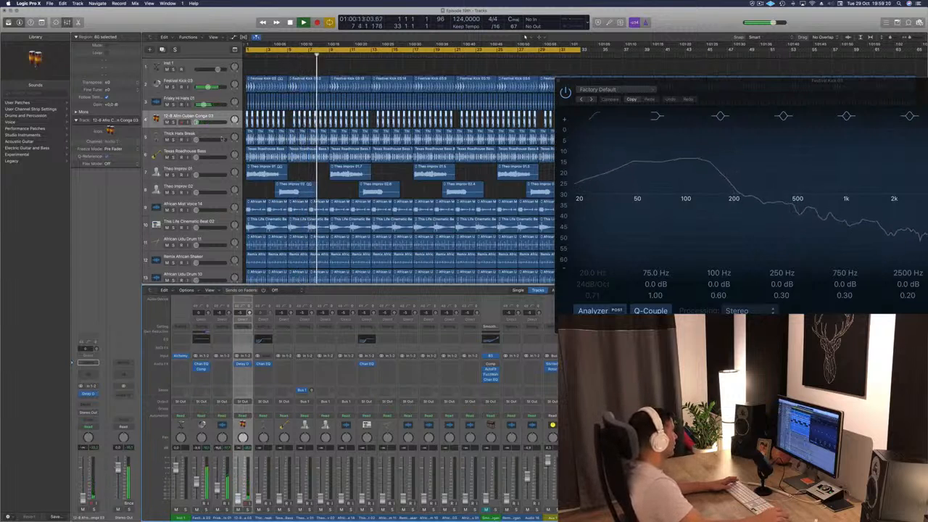
Move the African Udu Drum 11 track directly below Frisky Hi Hats 01 and raise its volume.
scroll(241, 206, "down", 2)
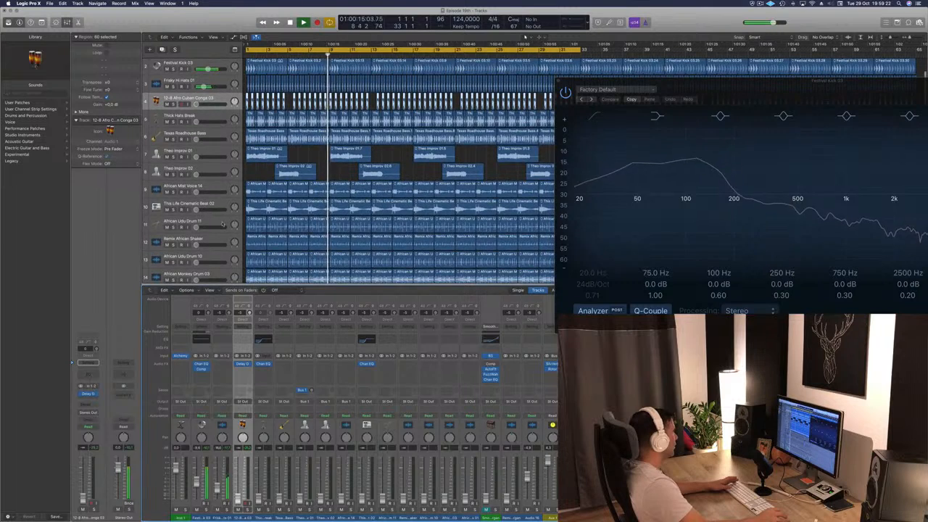
left_click_drag(217, 220, 206, 104)
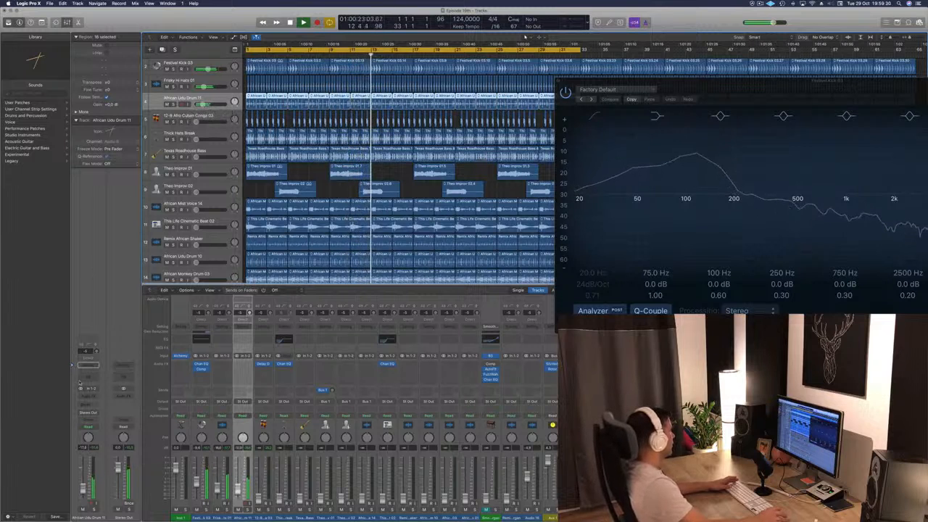
Insert a Channel EQ on African Udu Drum 11 with a low cut at 215 Hz and 24 dB/Oct, and close its window.
left_click(88, 376)
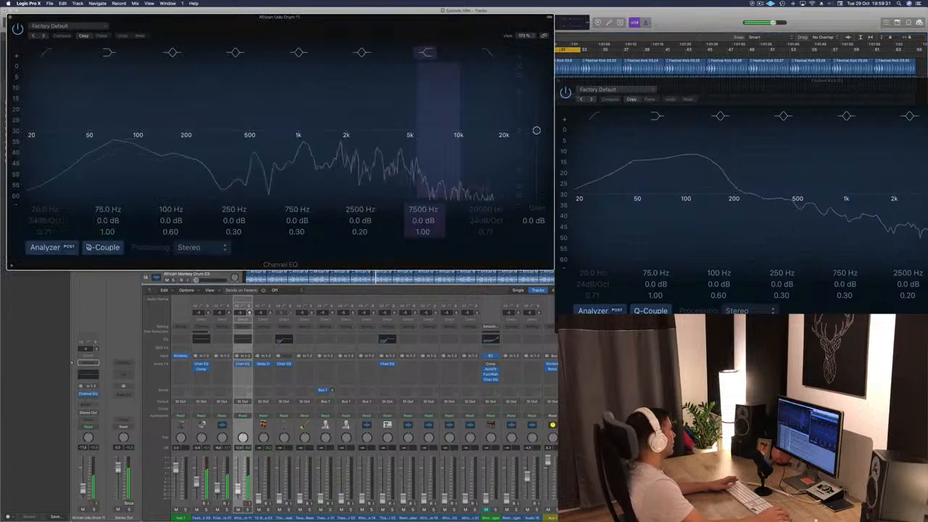
left_click(47, 53)
left_click_drag(39, 145, 198, 142)
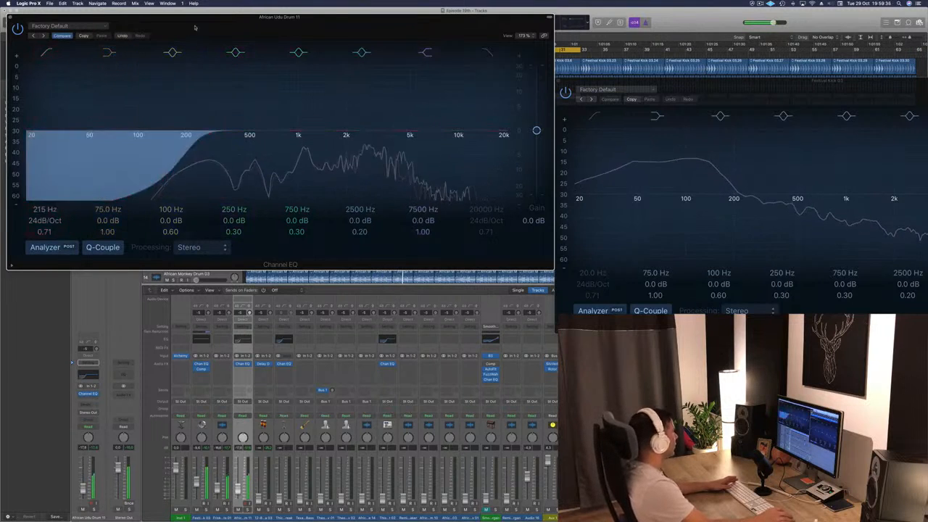
left_click_drag(197, 27, 341, 46)
left_click(154, 36)
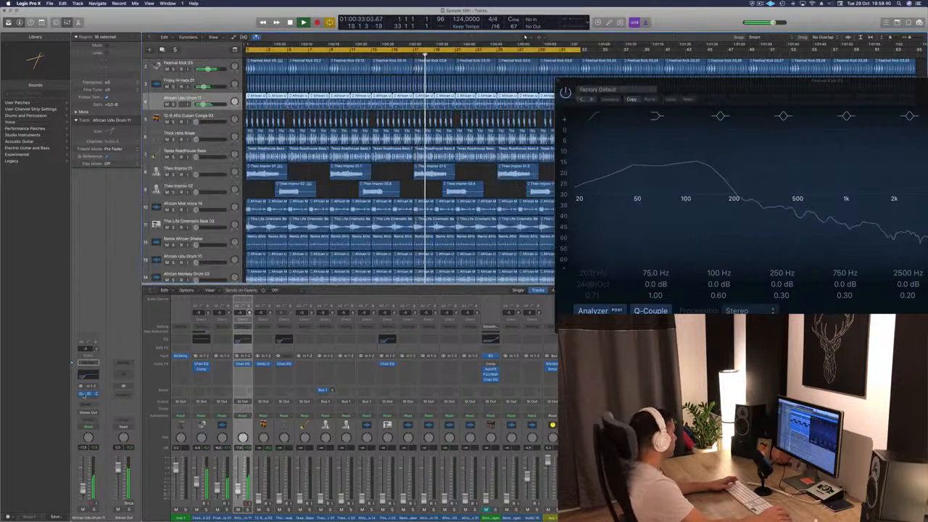
Insert a stereo Stereo Delay after the Channel EQ on African Udu Drum 11, keep its default settings and close its window.
left_click(85, 397)
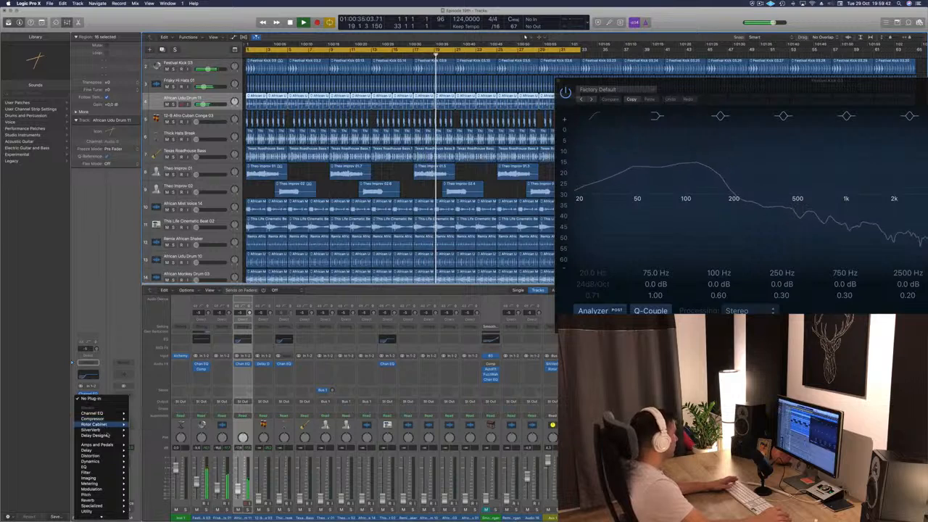
mouse_move(107, 436)
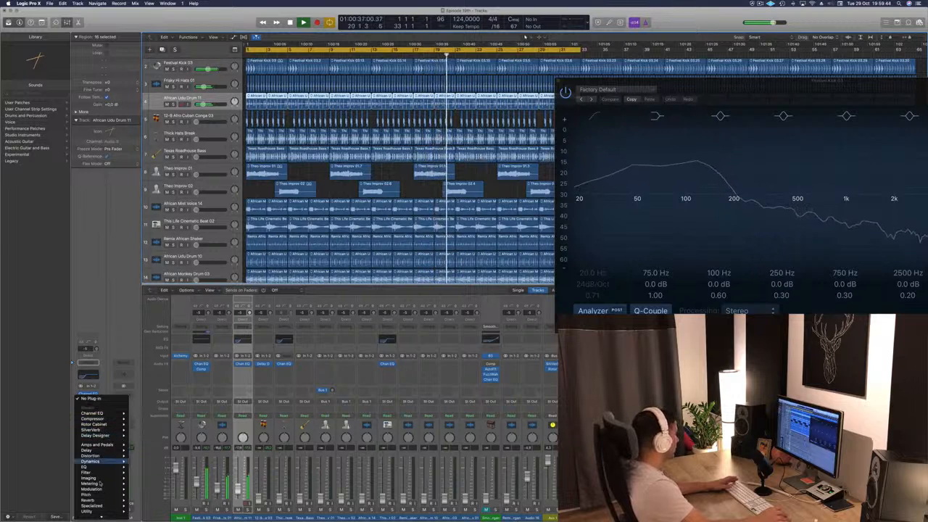
mouse_move(107, 461)
mouse_move(87, 449)
mouse_move(145, 456)
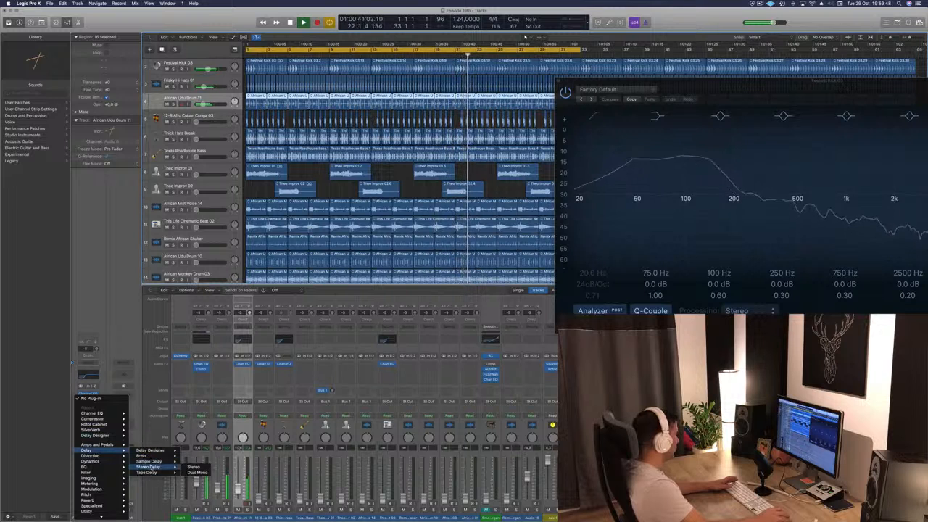
left_click(192, 468)
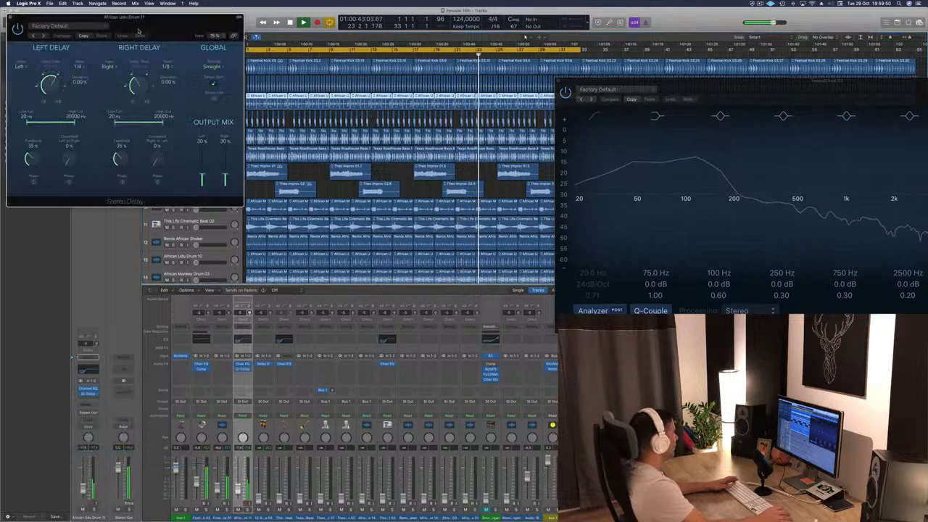
left_click_drag(149, 27, 470, 106)
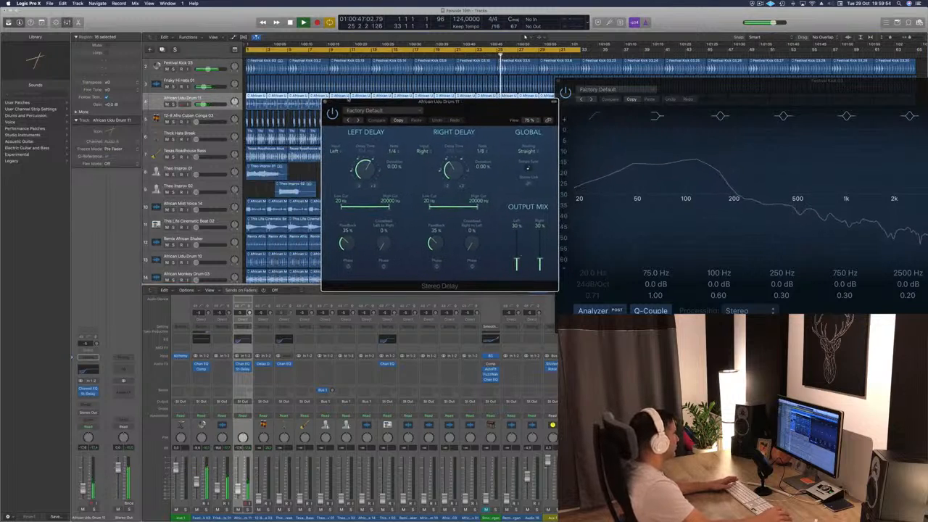
left_click(325, 103)
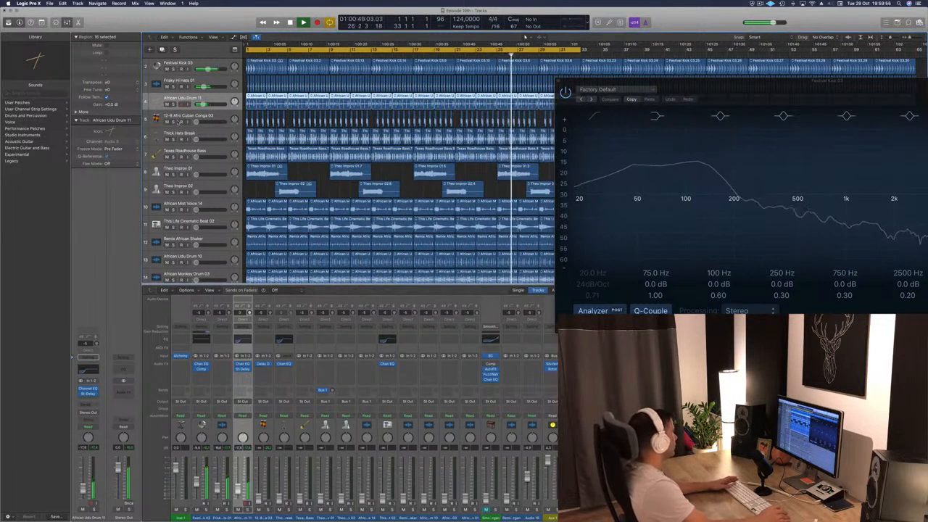
Move the Thick Hats Break track directly below African Udu Drum 11 and bring up its volume by ear.
left_click_drag(205, 137, 198, 122)
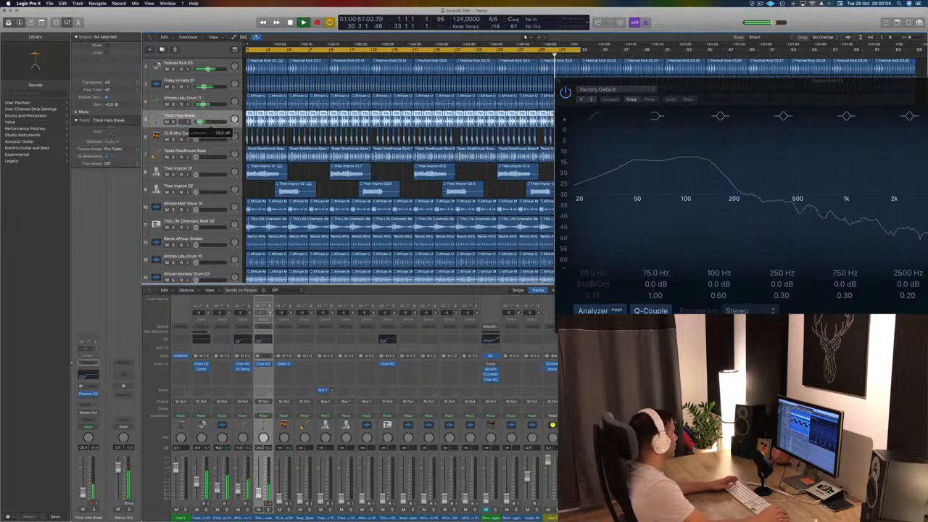
left_click_drag(198, 123, 203, 123)
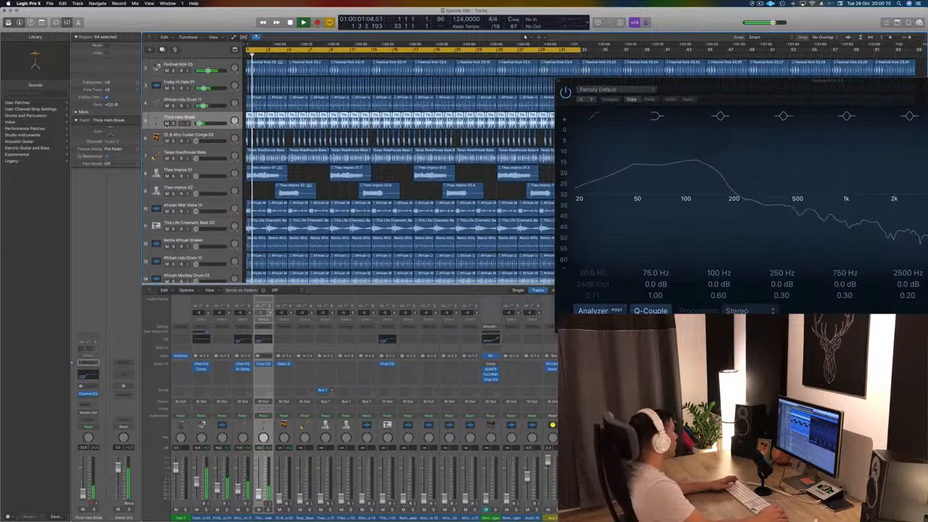
left_click(201, 124)
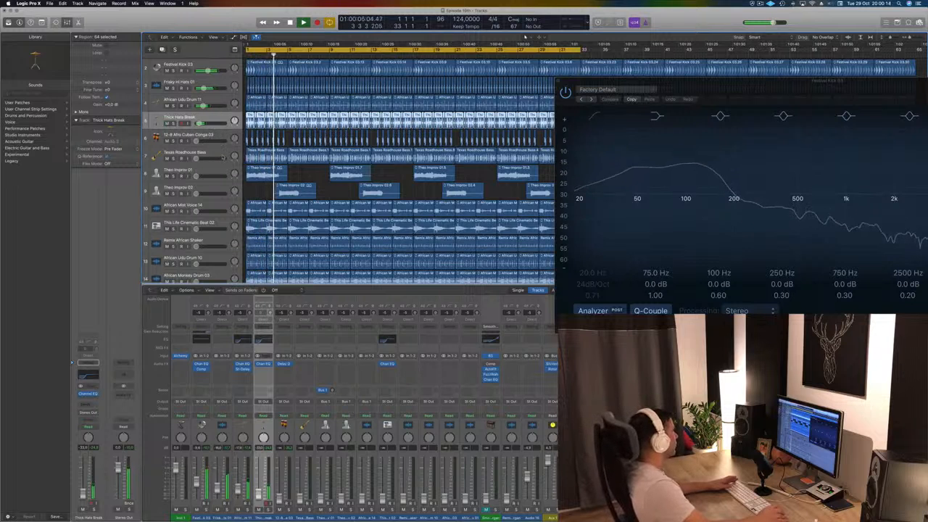
Move the Remix African Shaker track directly below Thick Hats Break and raise its volume.
left_click(226, 154)
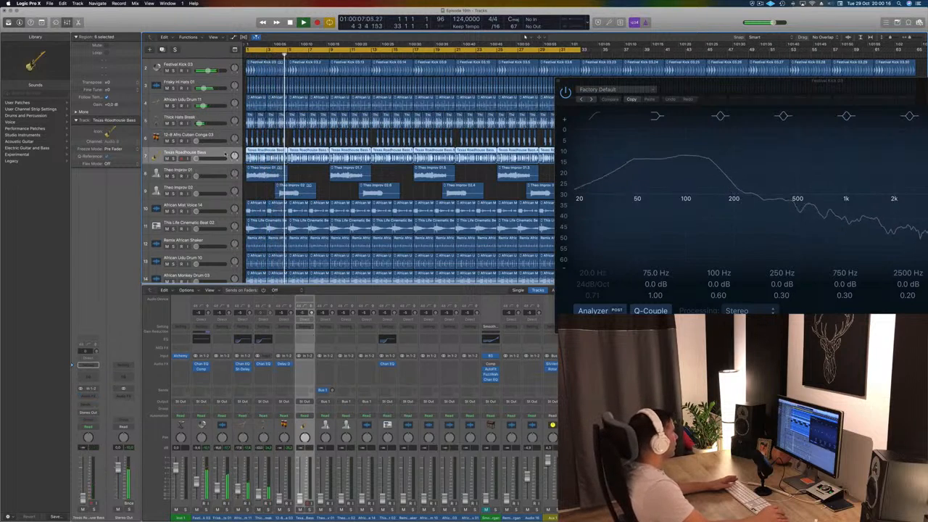
scroll(226, 157, "down", 4)
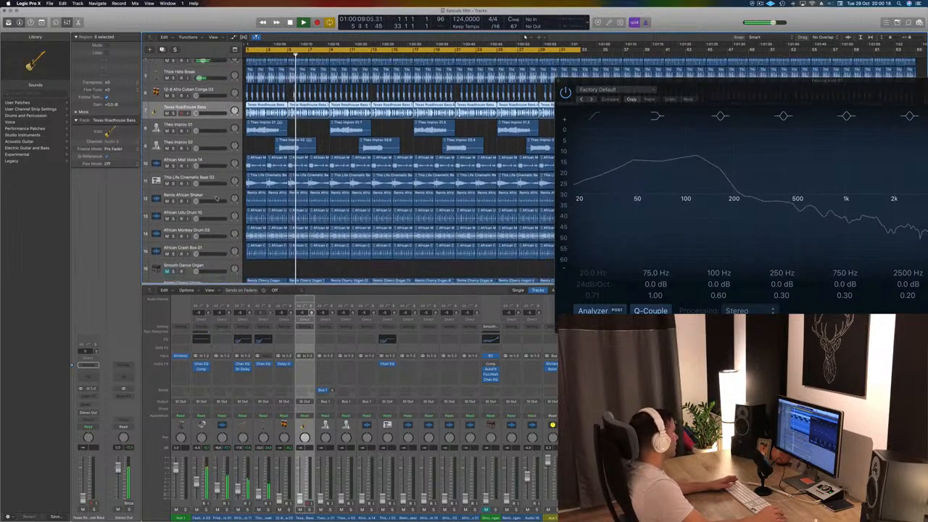
left_click(220, 192)
left_click_drag(219, 192, 204, 90)
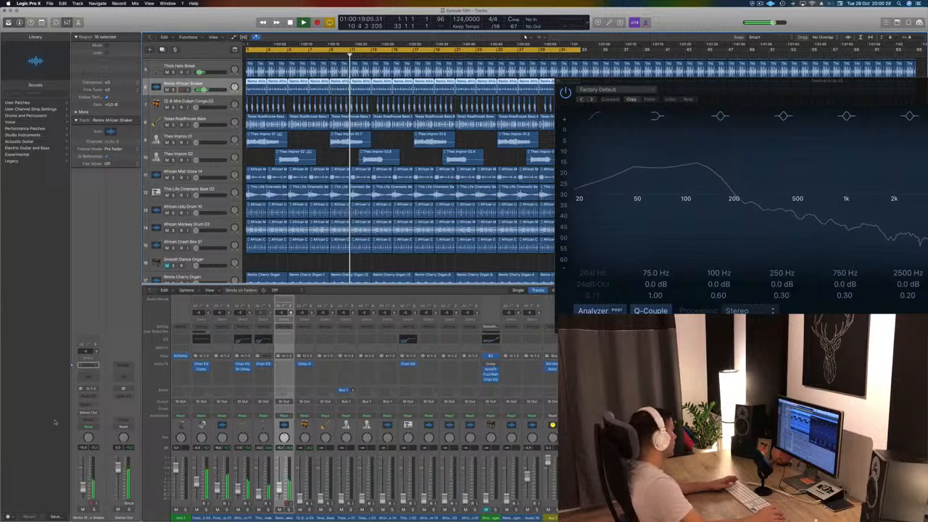
Insert a stereo Stereo Delay on Remix African Shaker, and close its window and the Festival Kick 03 EQ window.
left_click(84, 398)
mouse_move(120, 415)
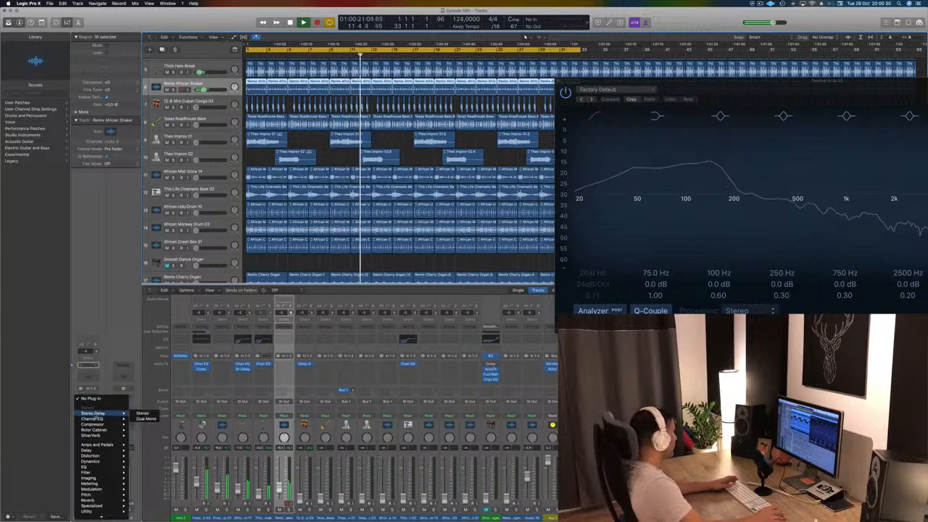
left_click(141, 408)
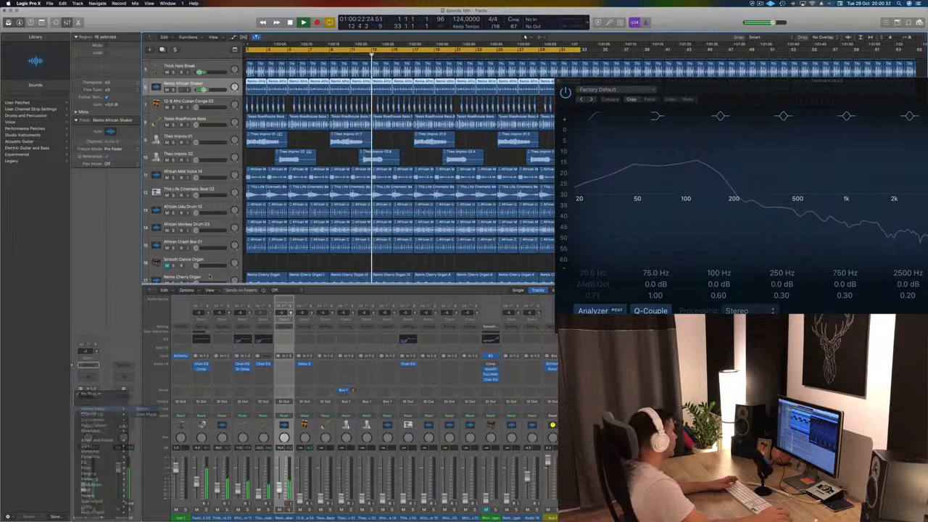
left_click_drag(135, 20, 708, 119)
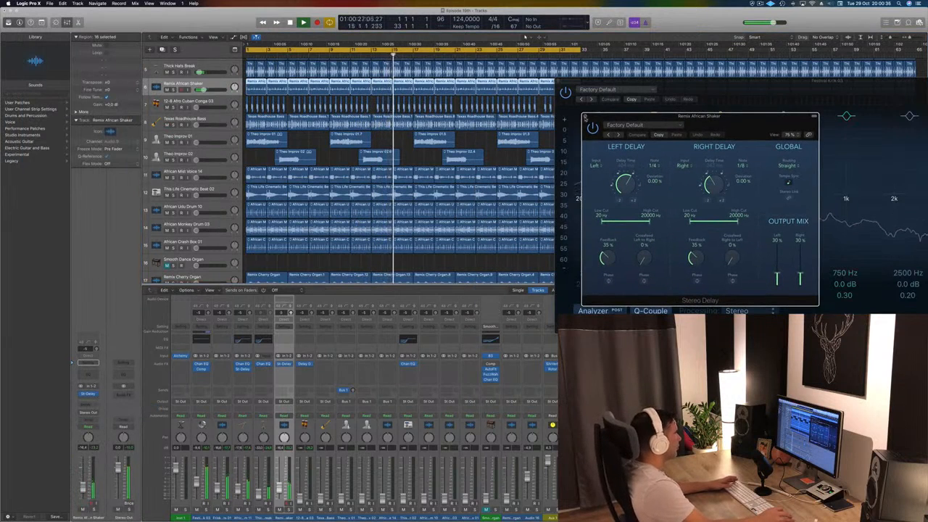
left_click(586, 117)
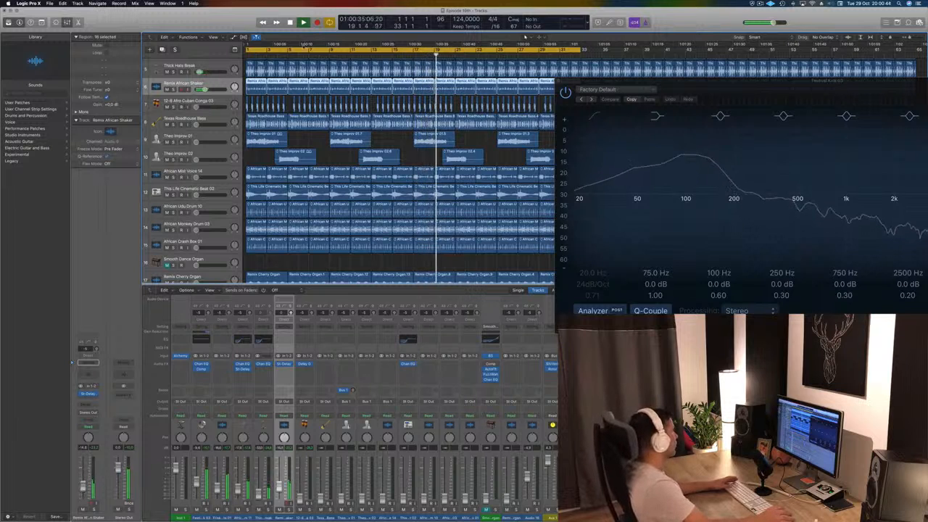
left_click_drag(563, 84, 484, 84)
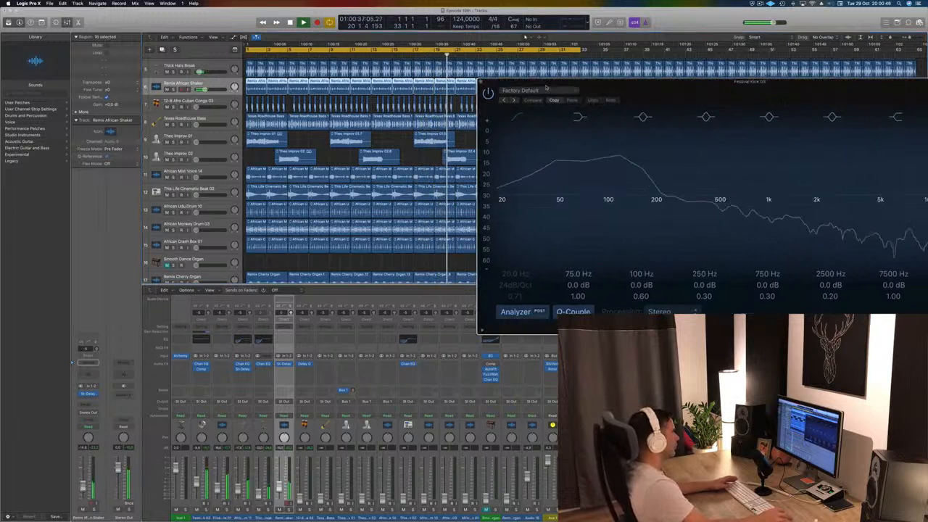
left_click(479, 82)
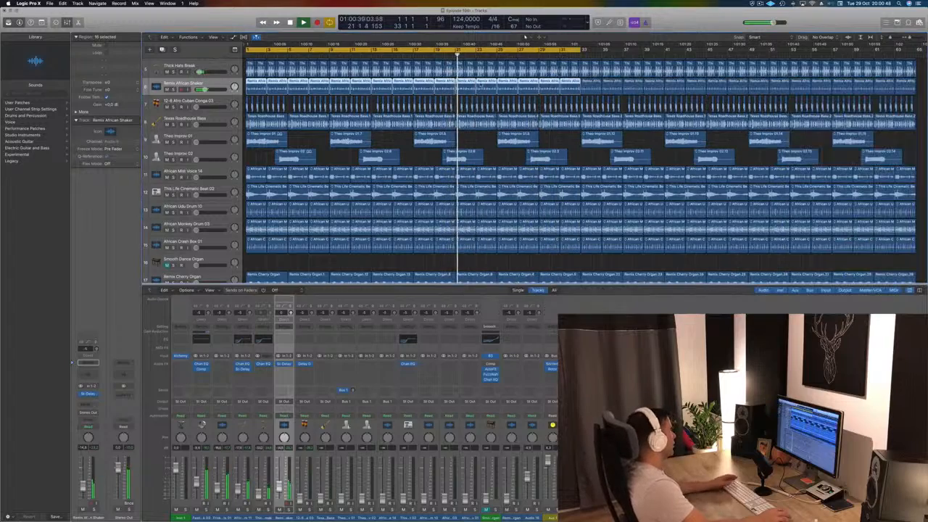
Move African Monkey Drum 03 directly below Remix African Shaker and delete its regions within the cycled first half of the arrangement.
scroll(170, 157, "down", 2)
scroll(170, 157, "down", 2)
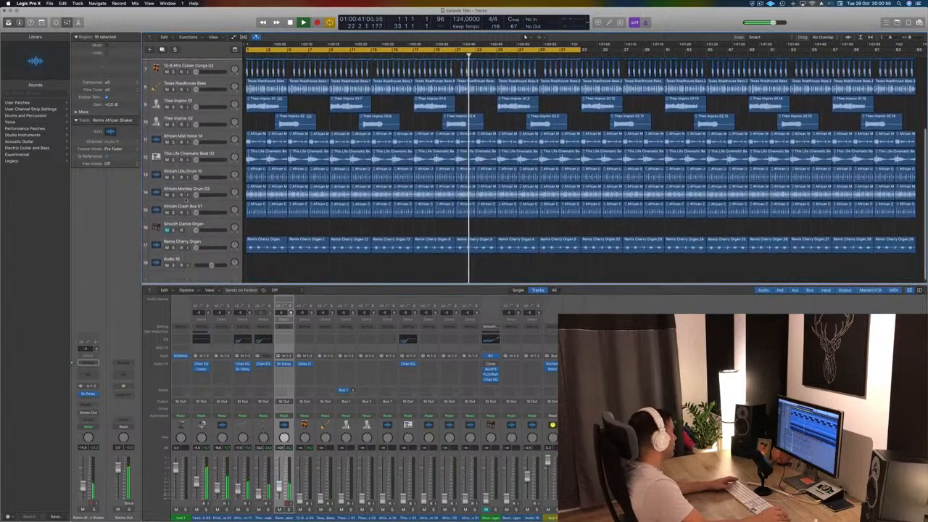
scroll(226, 181, "up", 2)
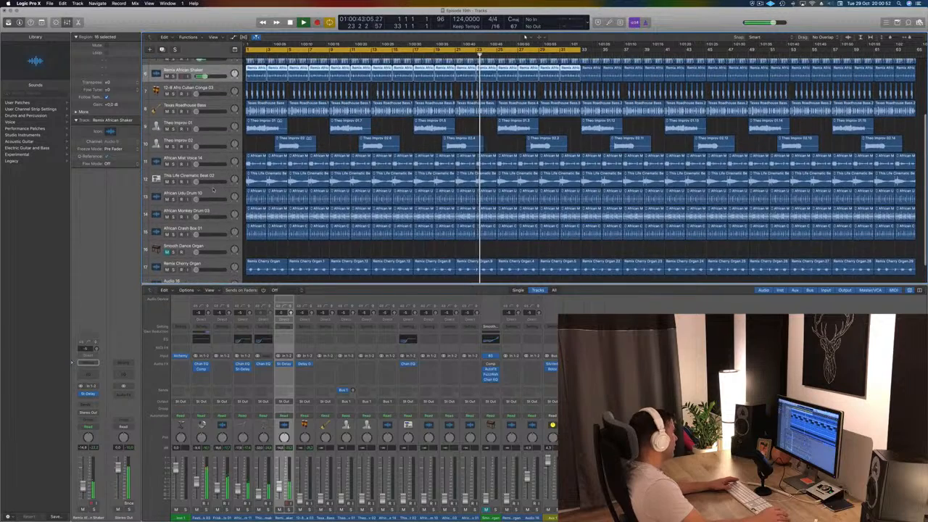
left_click(225, 194)
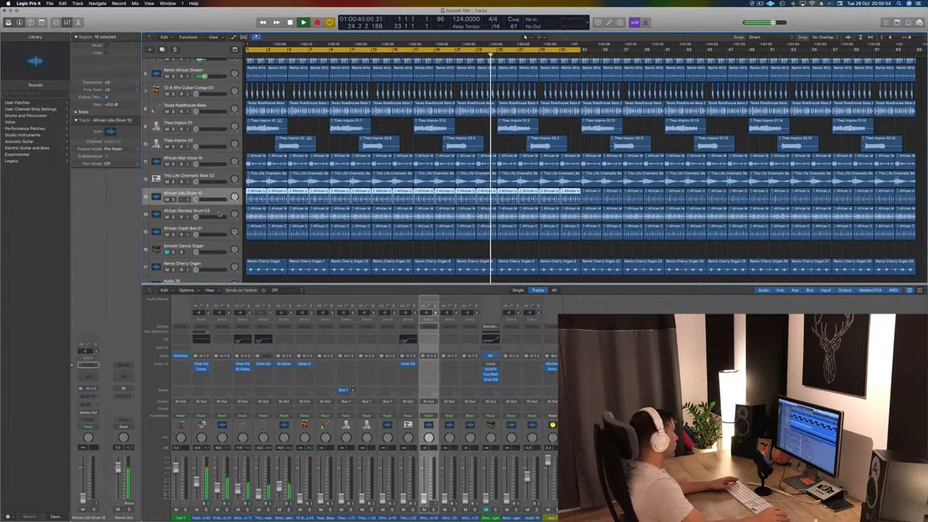
left_click_drag(218, 214, 219, 88)
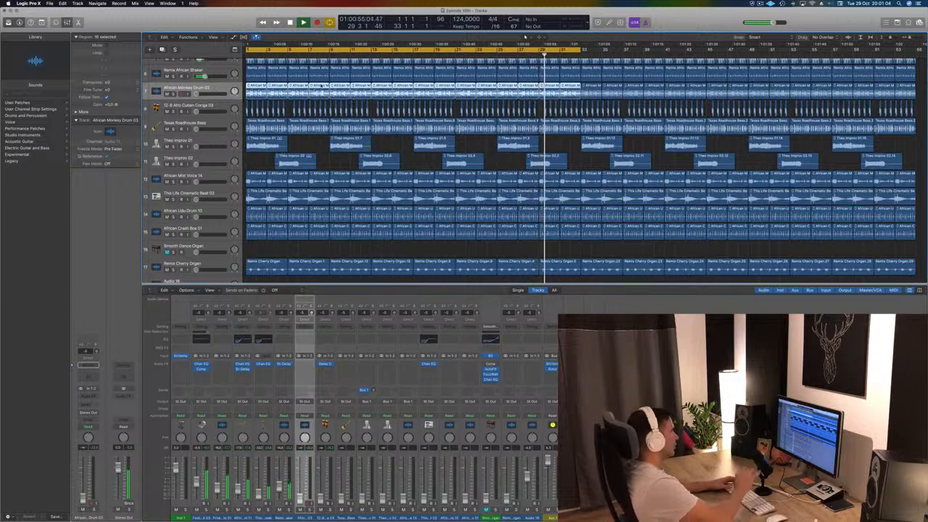
key("Delete")
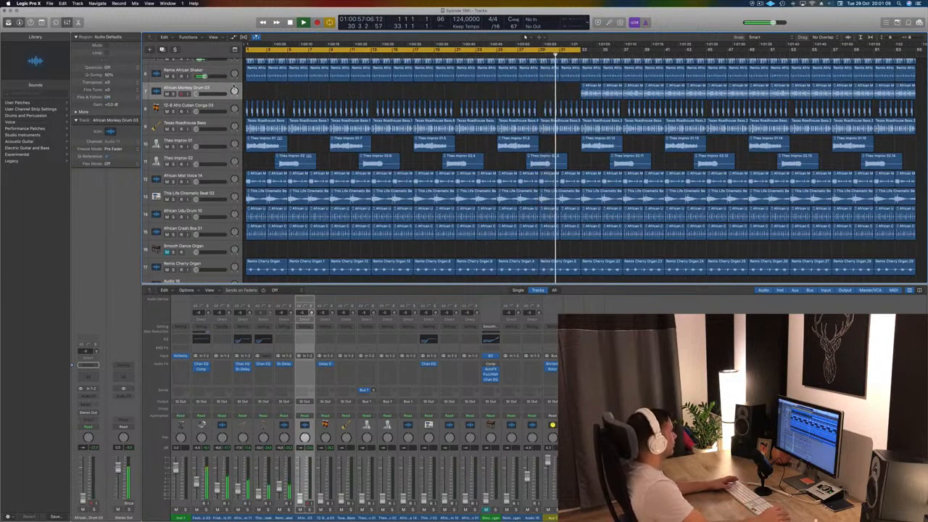
Raise the 12-8 Afro Cuban Conga 03 volume and replace its Delay Designer with a stereo Stereo Delay.
left_click(221, 107)
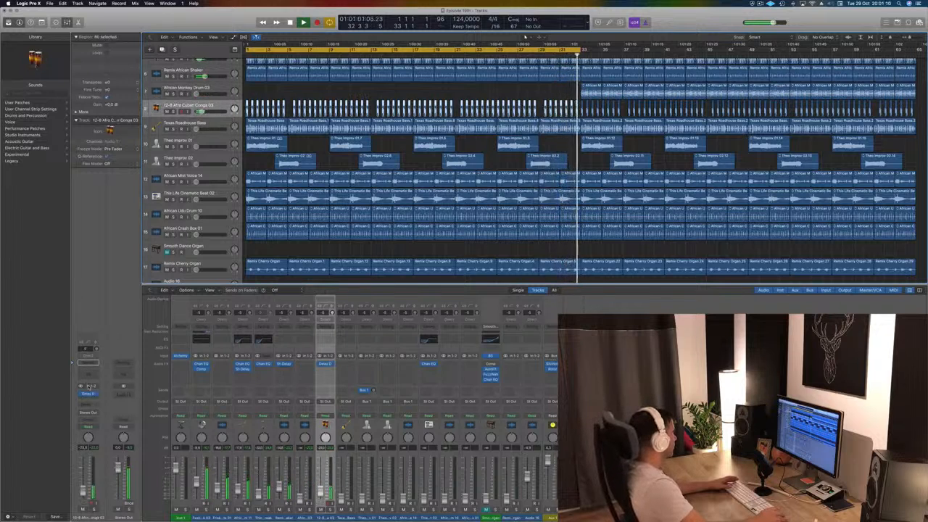
left_click(89, 394)
mouse_move(114, 403)
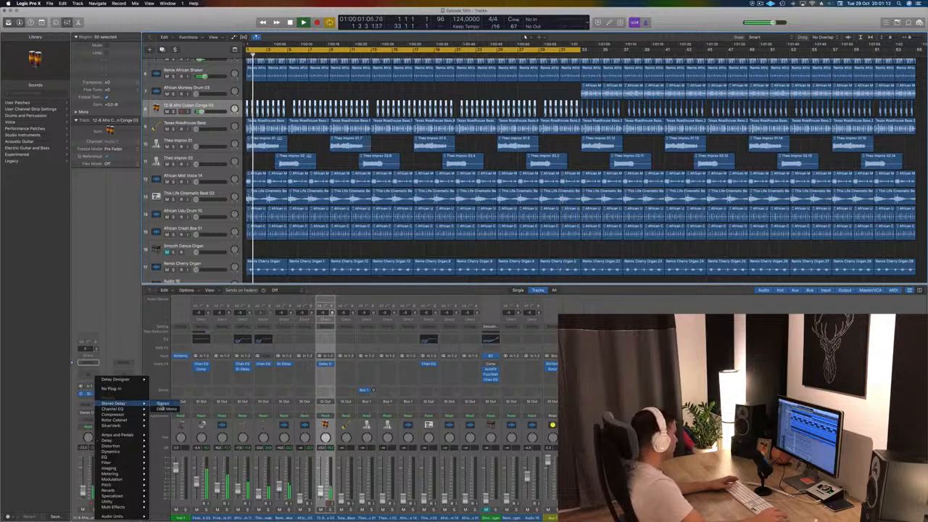
left_click(163, 404)
left_click_drag(158, 20, 575, 124)
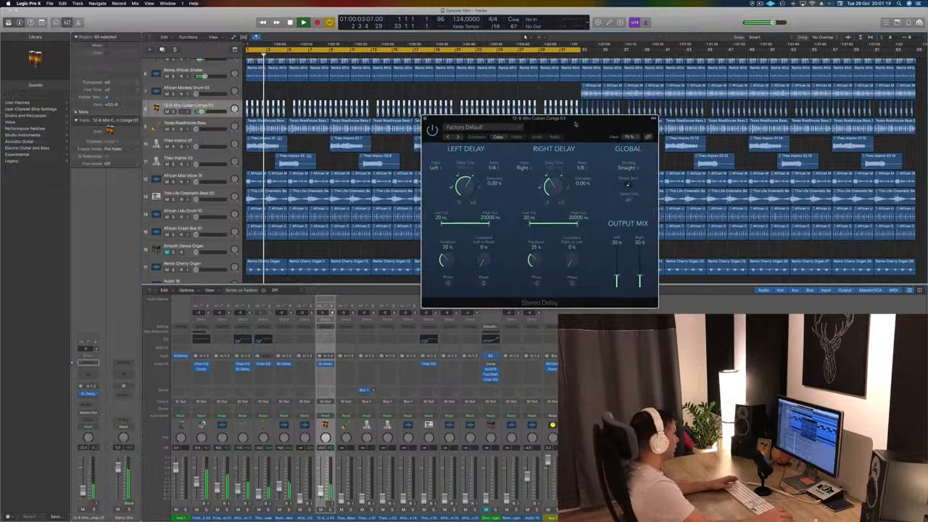
Audition the Stereo Delay presets on the conga track, choose Dual 1/8 Note and restart playback.
left_click(458, 137)
left_click(447, 137)
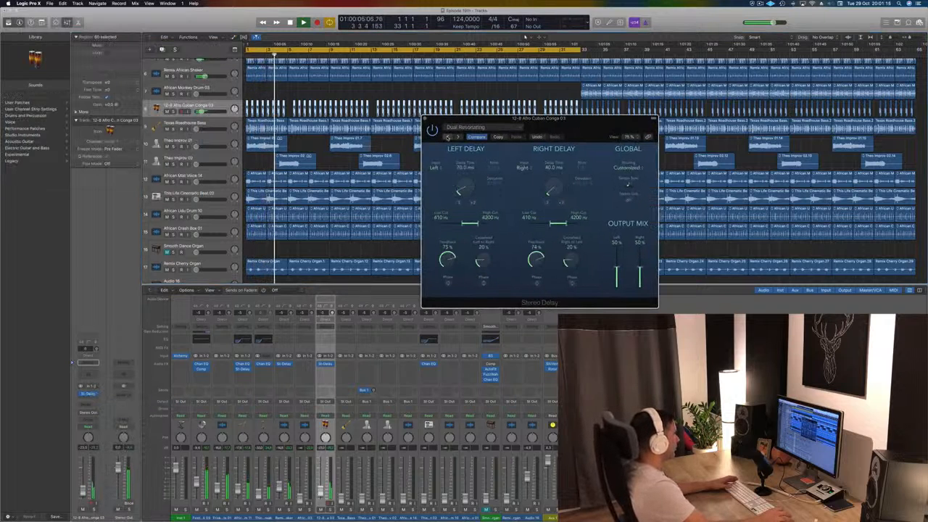
left_click(447, 137)
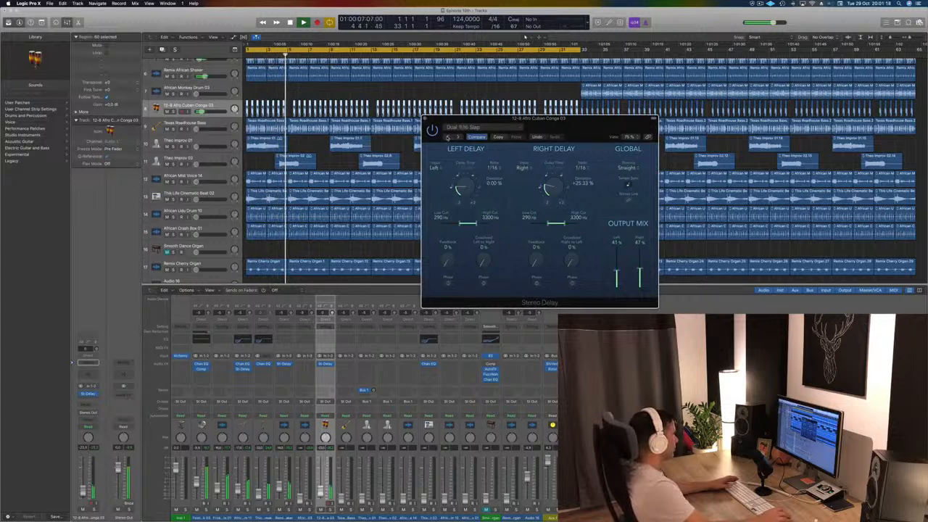
left_click(447, 137)
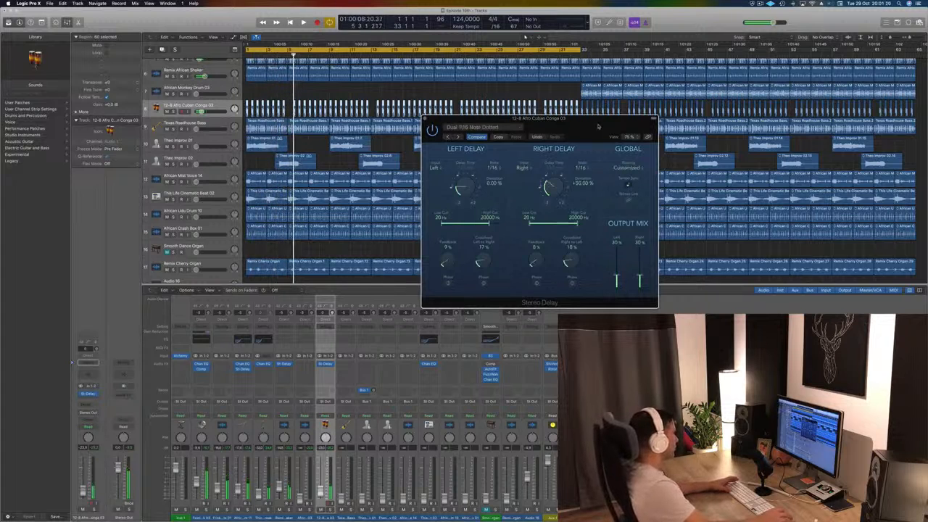
key("space")
left_click_drag(599, 127, 511, 105)
left_click(416, 121)
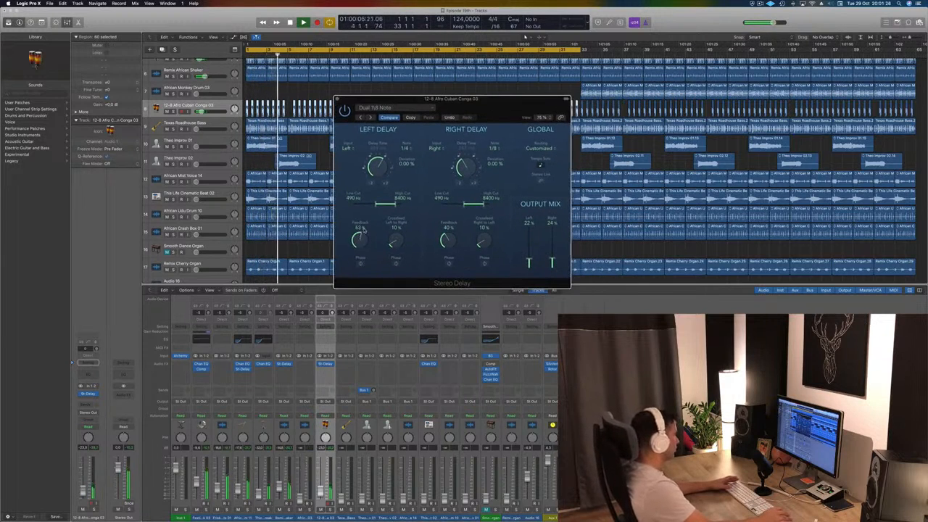
Set the conga delay's feedback to 69% left and 62% right, raise both output mix levels and close its window.
left_click_drag(447, 243, 447, 238)
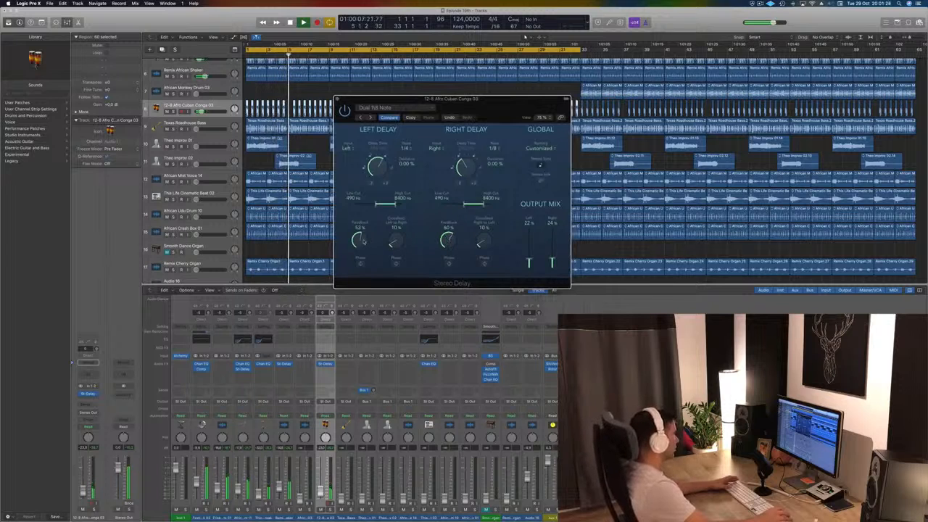
key("Return")
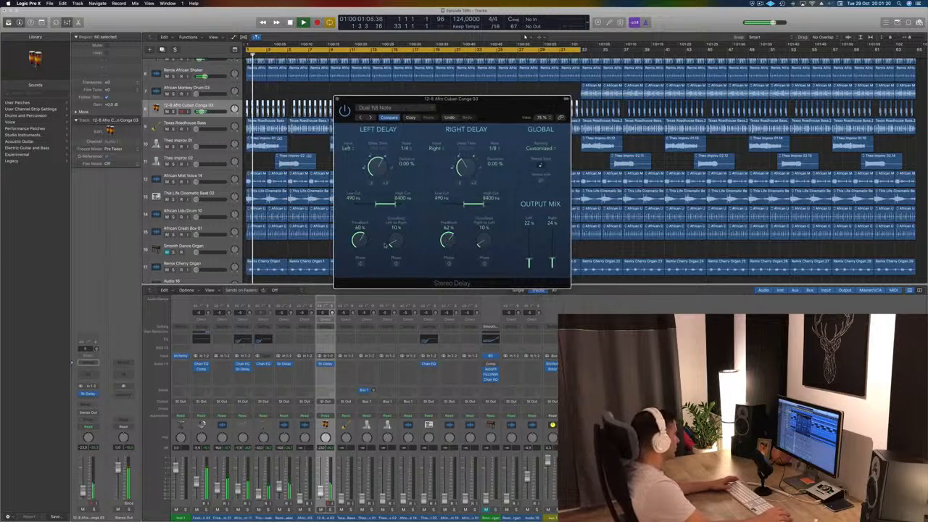
left_click_drag(360, 242, 360, 240)
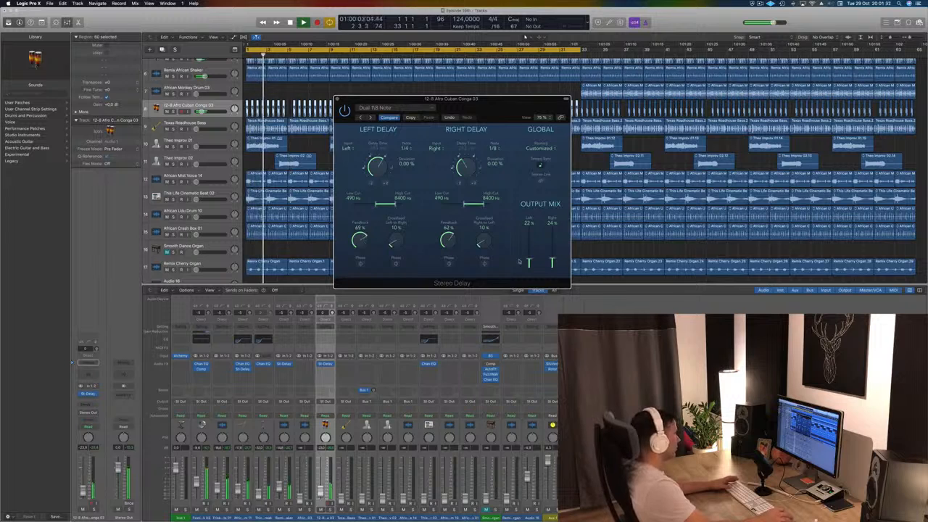
left_click_drag(550, 260, 529, 259)
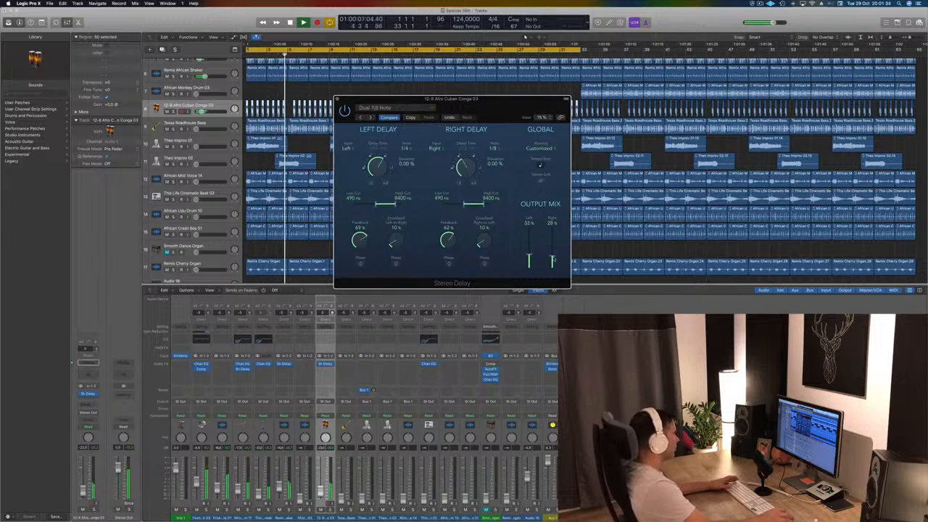
left_click(337, 100)
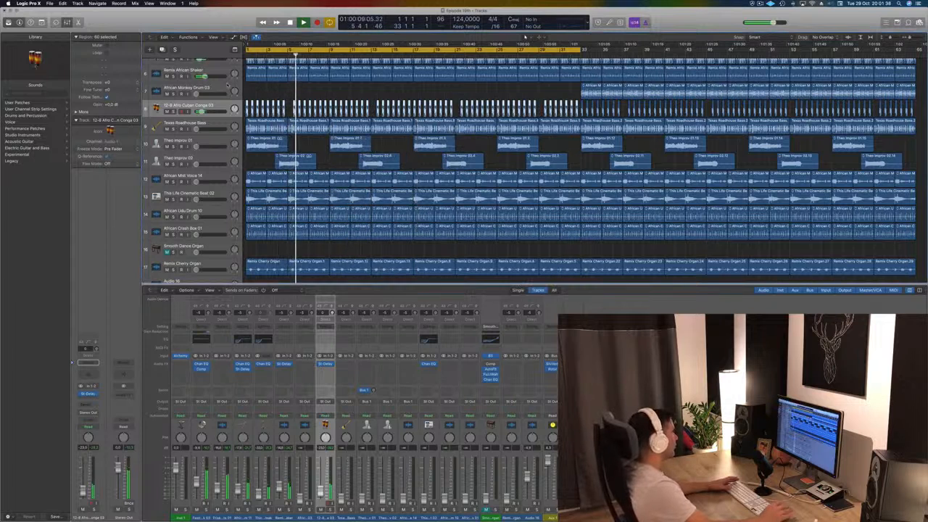
Delete all 12-8 Afro Cuban Conga 03 regions after the first four bars of the arrangement.
key("space")
key("space")
left_click(290, 100)
key("space")
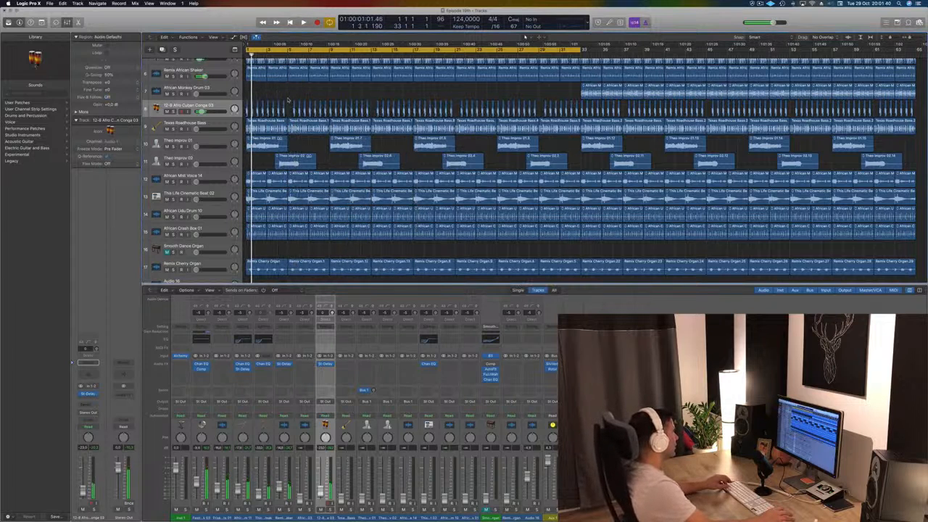
scroll(288, 109, "up", 3)
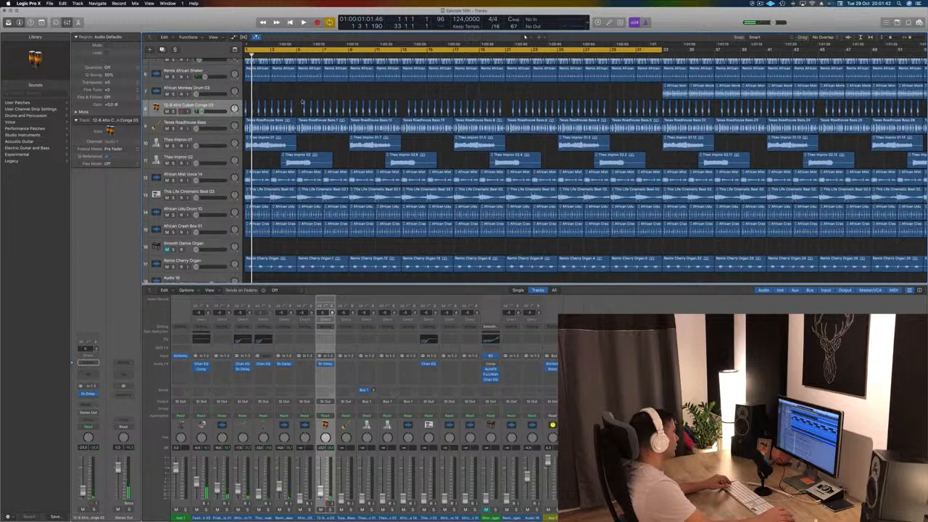
scroll(303, 102, "down", 3)
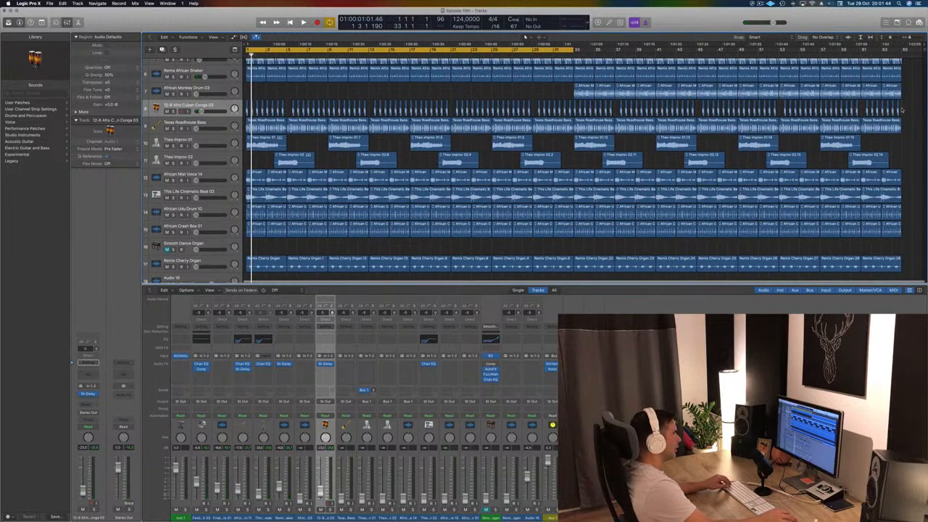
left_click_drag(903, 109, 276, 108)
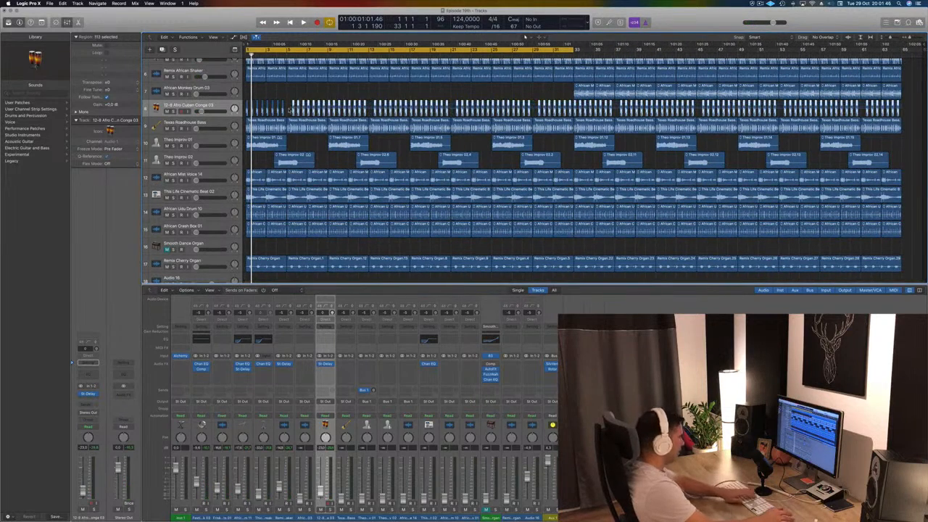
key("Delete")
Duplicate the remaining four bars of conga regions directly behind themselves so they fill bars 5 to 8.
scroll(294, 103, "up", 5)
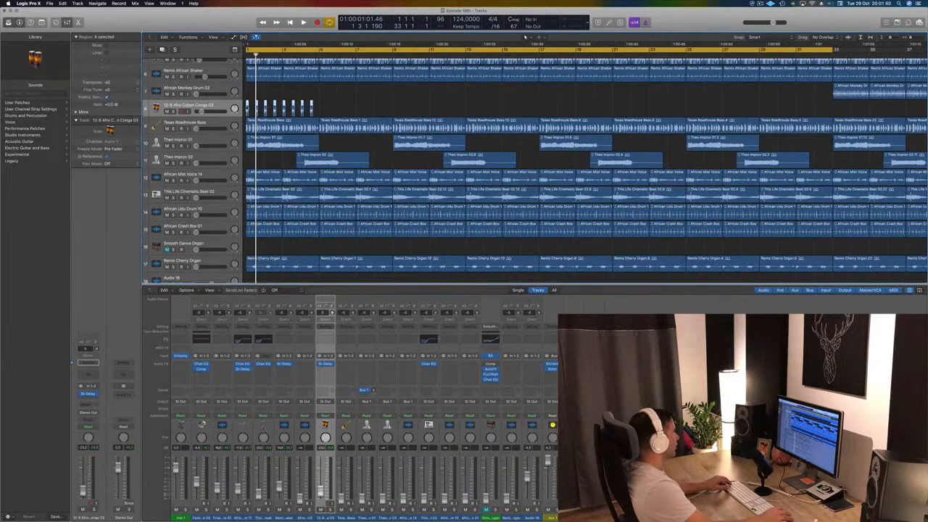
left_click_drag(293, 107, 324, 111)
left_click_drag(321, 112, 321, 112)
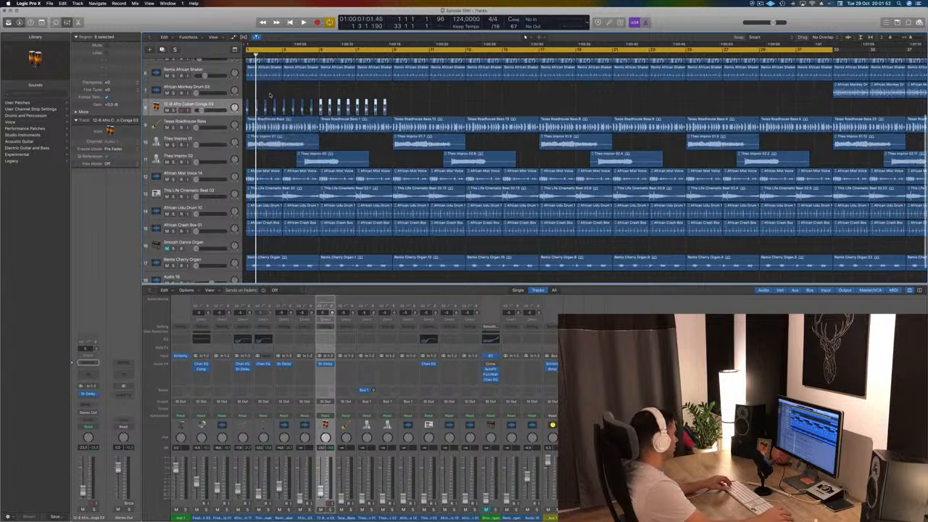
Copy bars 1 to 8 of the conga track and paste them repeatedly from bar 9 until the arrangement's end at bar 65.
left_click_drag(246, 100, 391, 110)
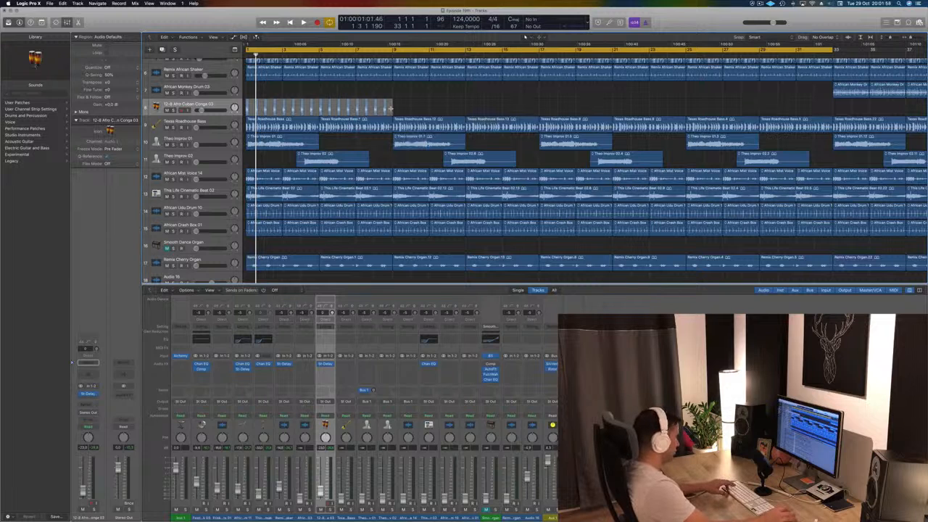
key("super+c")
key("super+v")
key("super+v")
key("super+v")
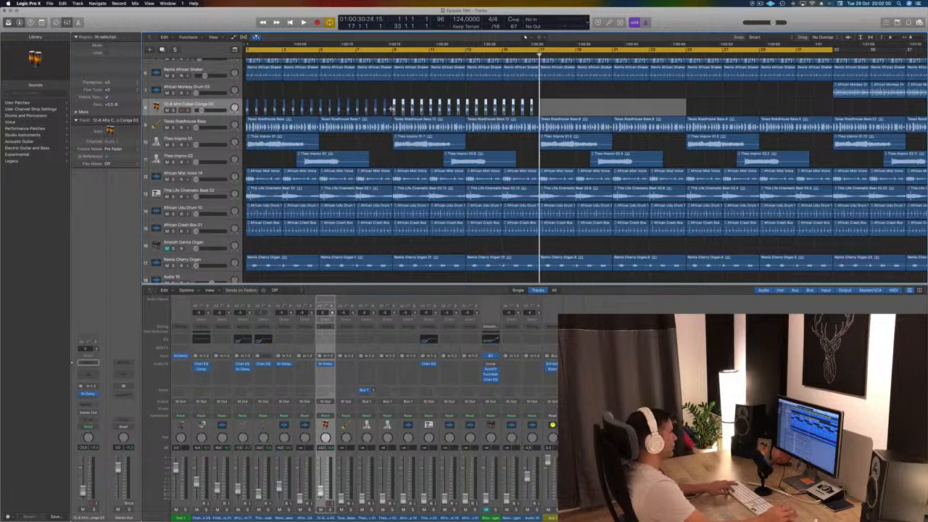
key("super+Left")
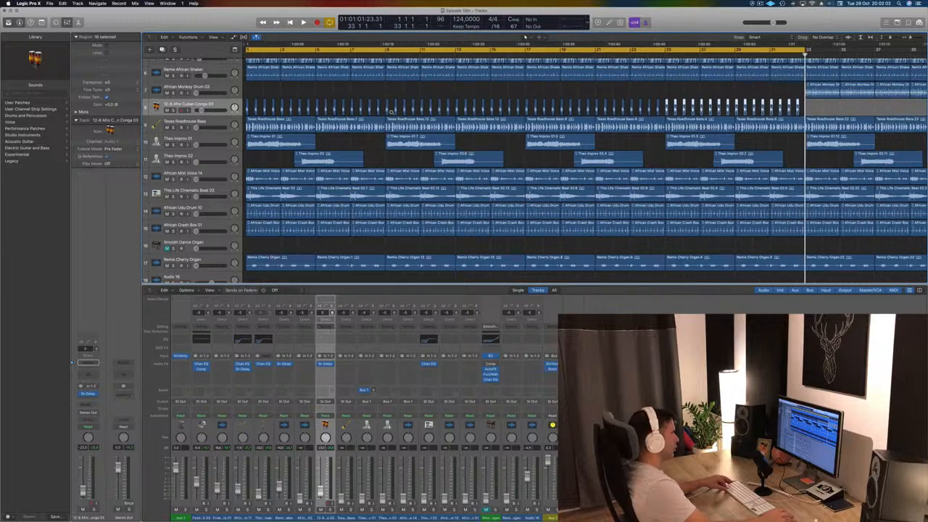
key("super+v")
key("super+v")
key("super+v")
key("super+v")
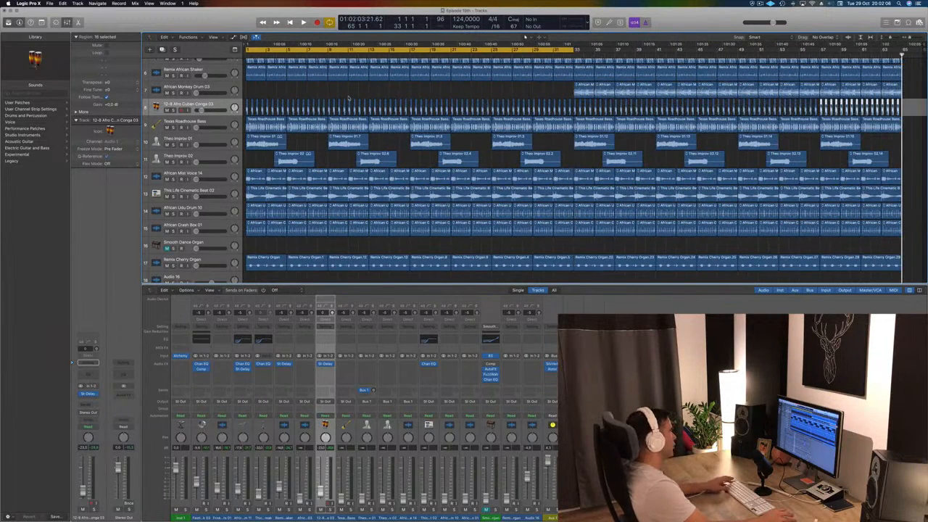
Play the arrangement from the start and lower the conga track's volume slightly to about -24 dB.
key("Return")
key("space")
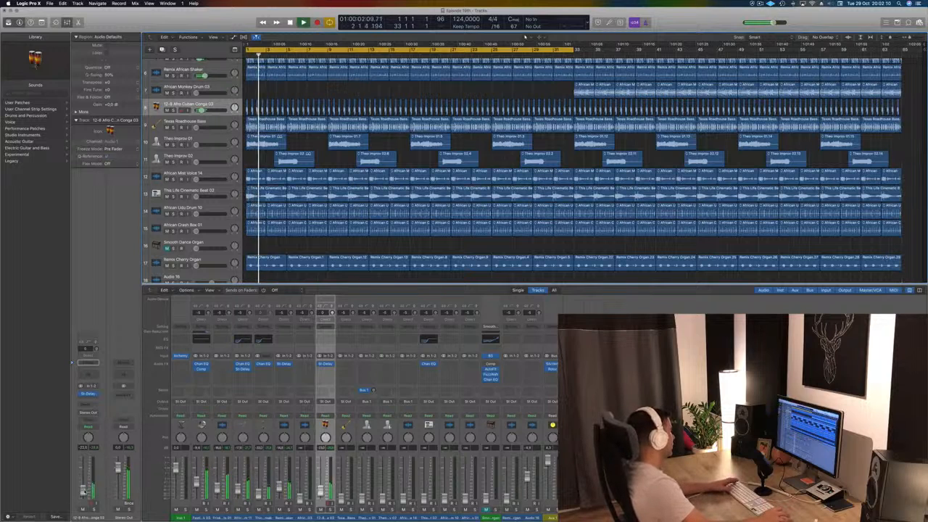
key("space")
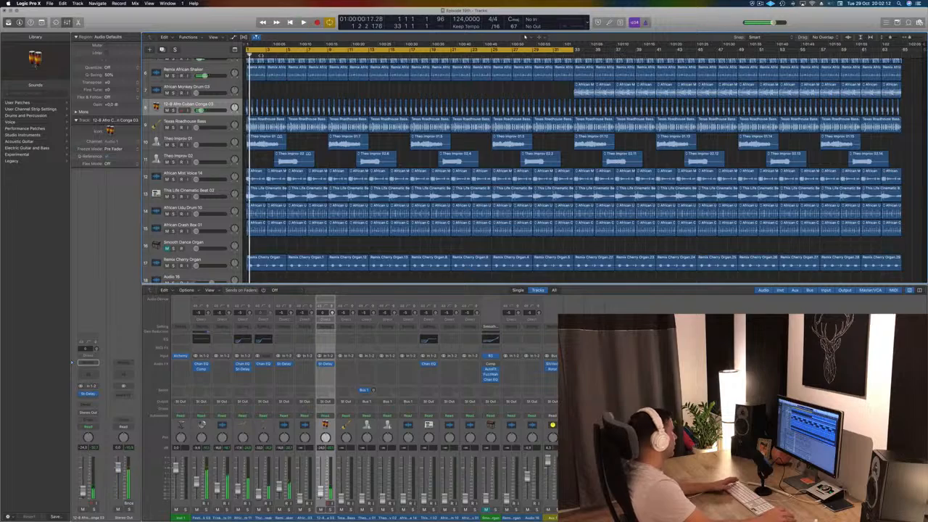
Add a Bus 10 send at 0 dB to the Festival Kick 03 track and set the new bus channel's output to No Output.
scroll(233, 81, "up", 5)
left_click(222, 83)
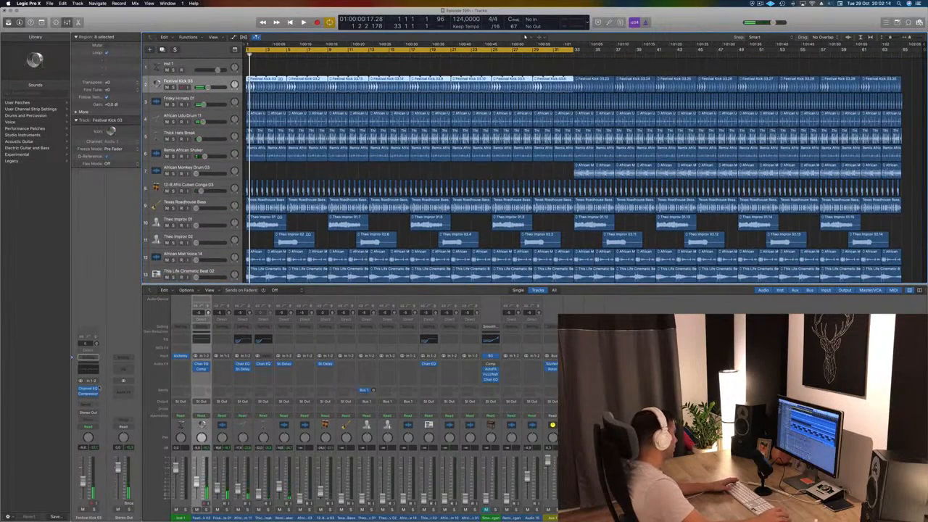
left_click(88, 411)
mouse_move(100, 418)
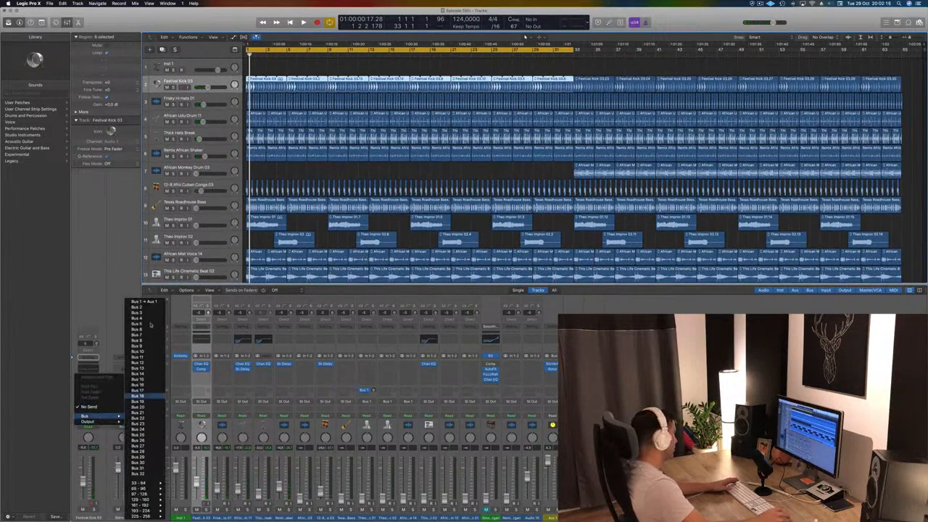
left_click(143, 352)
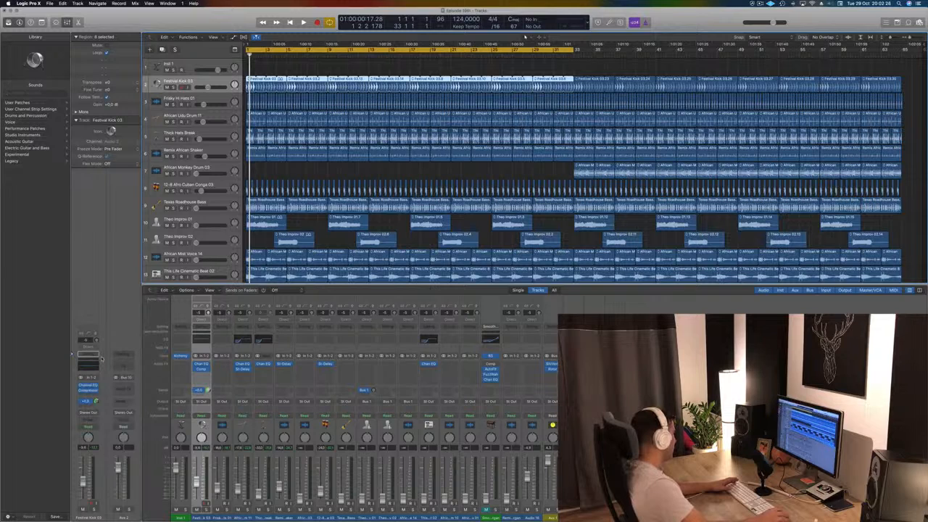
left_click(123, 413)
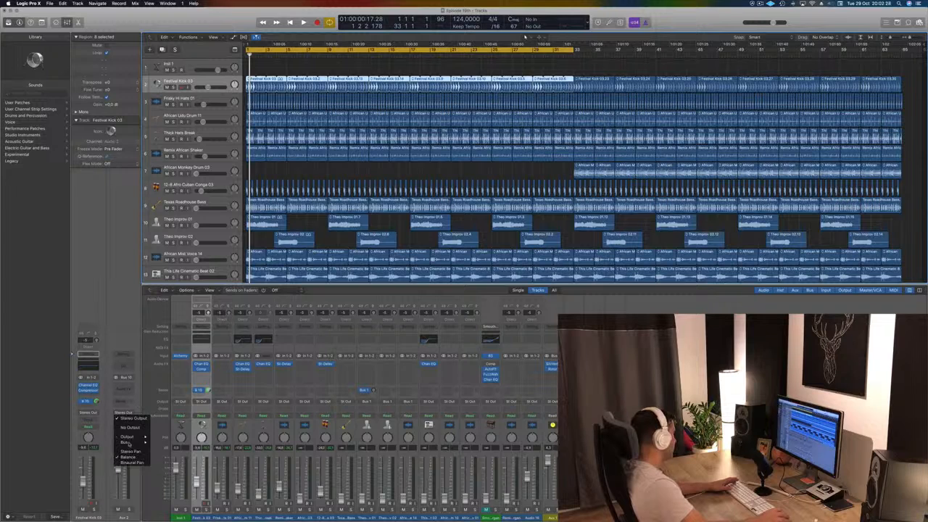
left_click(124, 428)
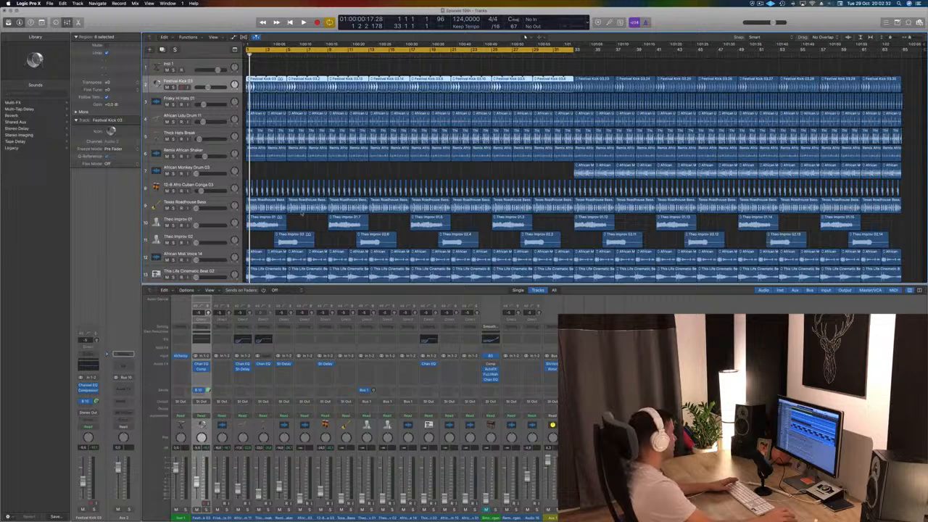
Restart playback, insert a Compressor after the Stereo Delay on the 12-8 Afro Cuban Conga 03 track and set its side chain to Bus 10.
key("space")
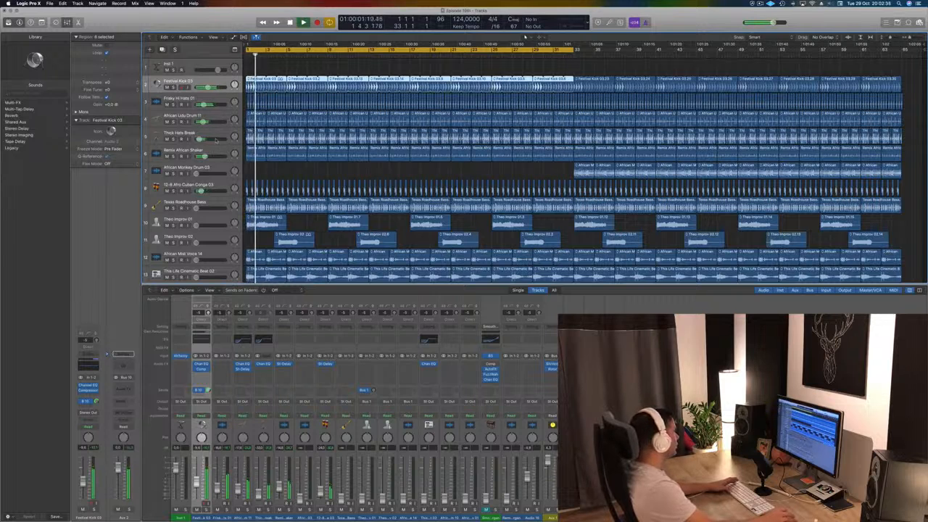
left_click(223, 185)
key("Return")
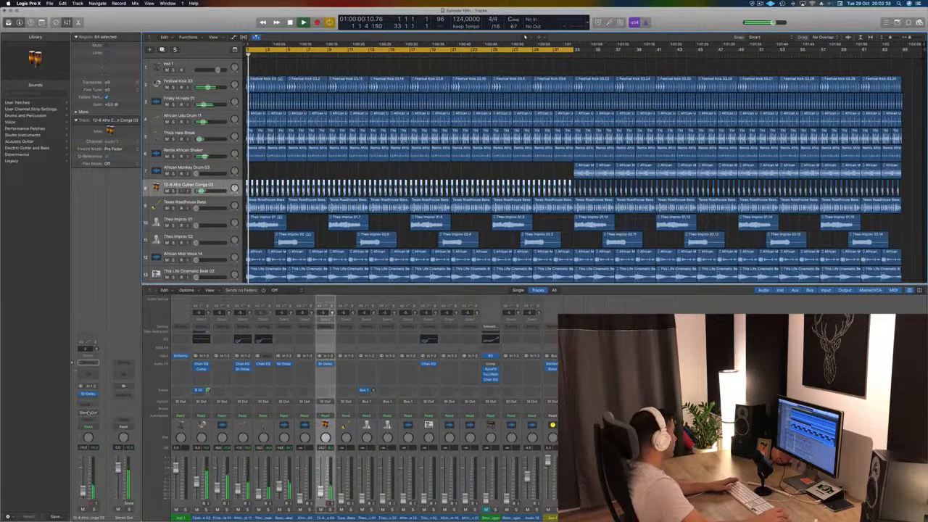
left_click(89, 401)
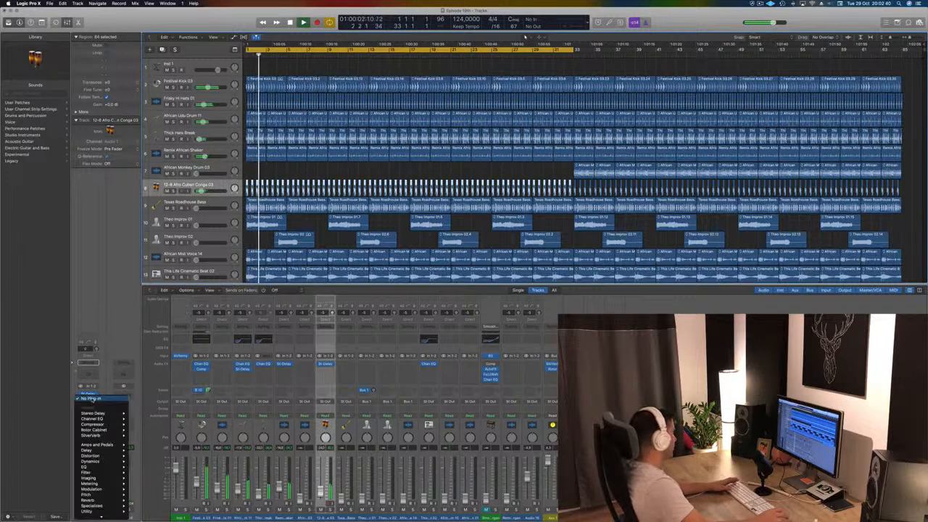
mouse_move(105, 425)
left_click(143, 424)
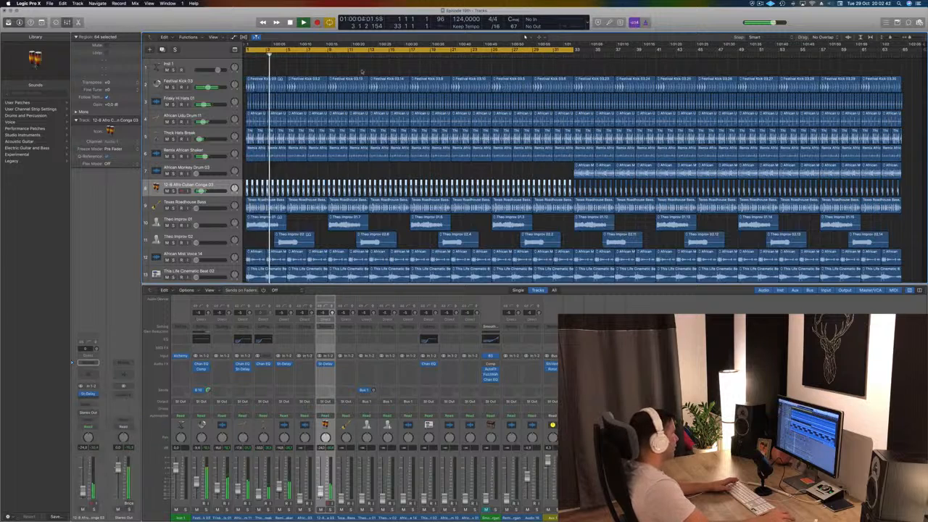
left_click(305, 26)
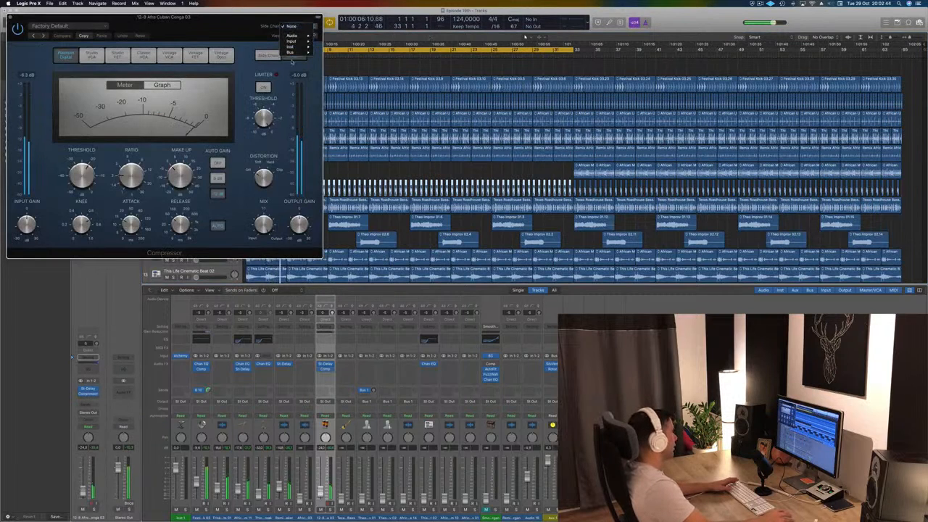
mouse_move(298, 53)
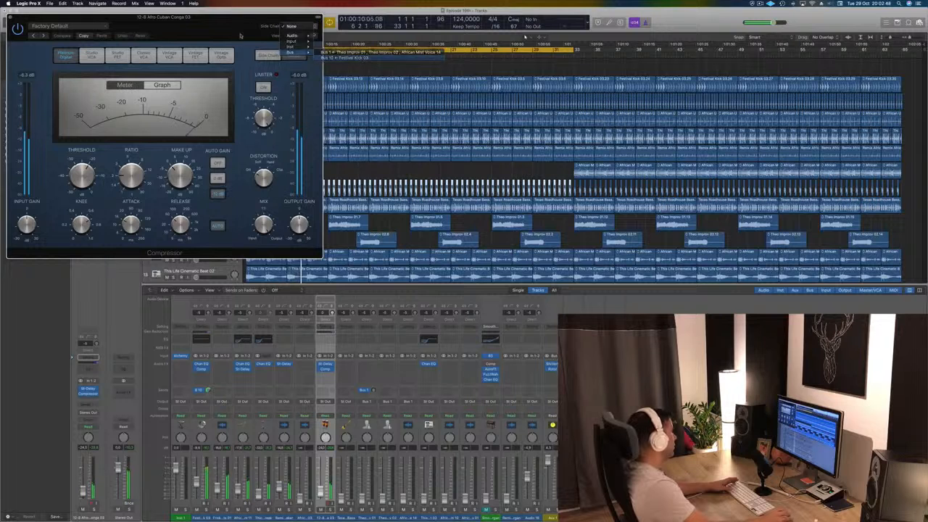
left_click(361, 58)
left_click_drag(204, 28, 670, 123)
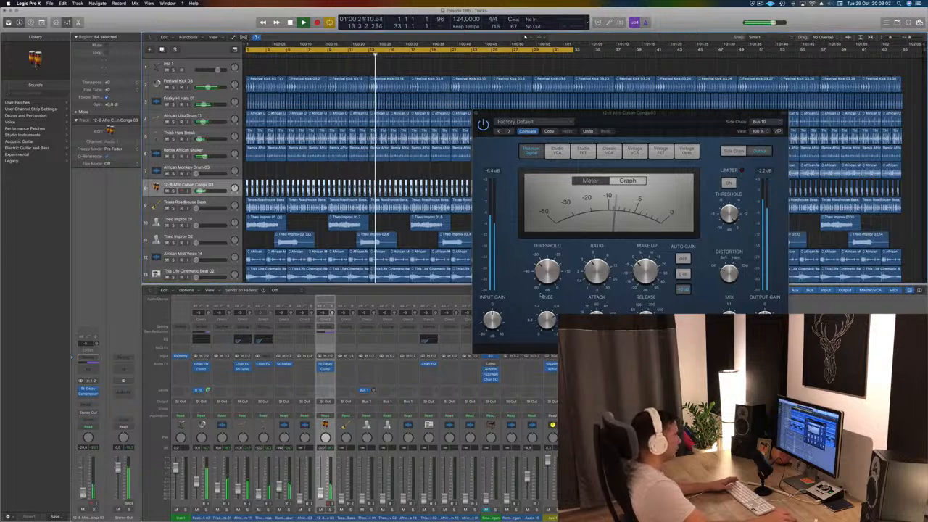
Raise the conga compressor's ratio and compare the sound with the compressor bypassed and active.
left_click_drag(597, 270, 597, 253)
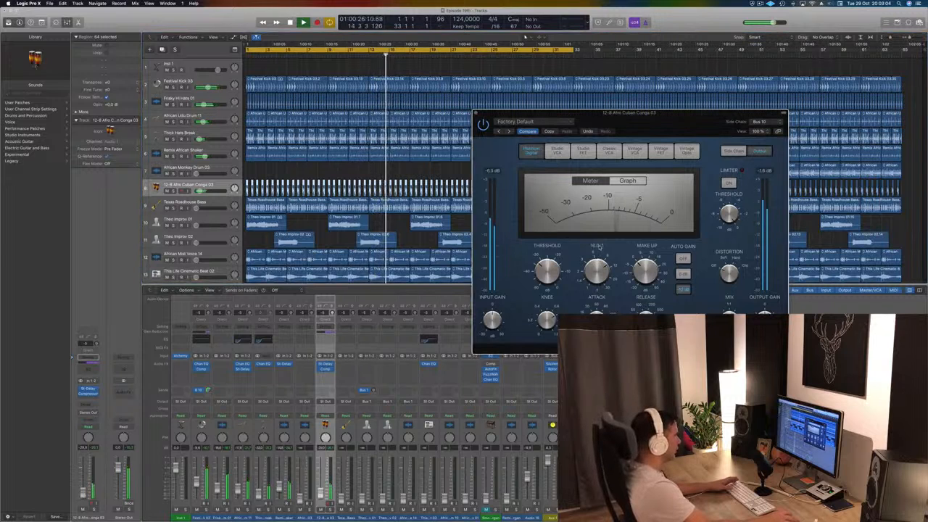
mouse_move(650, 272)
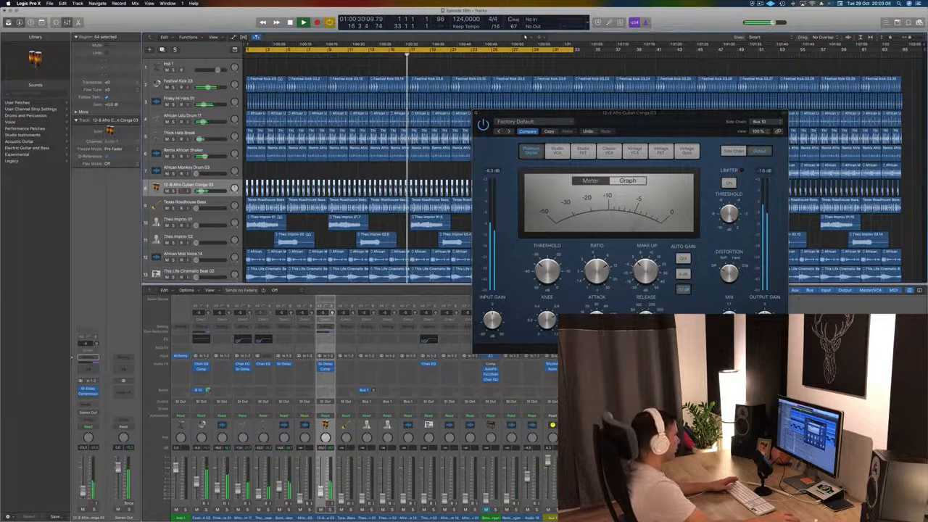
left_click(485, 126)
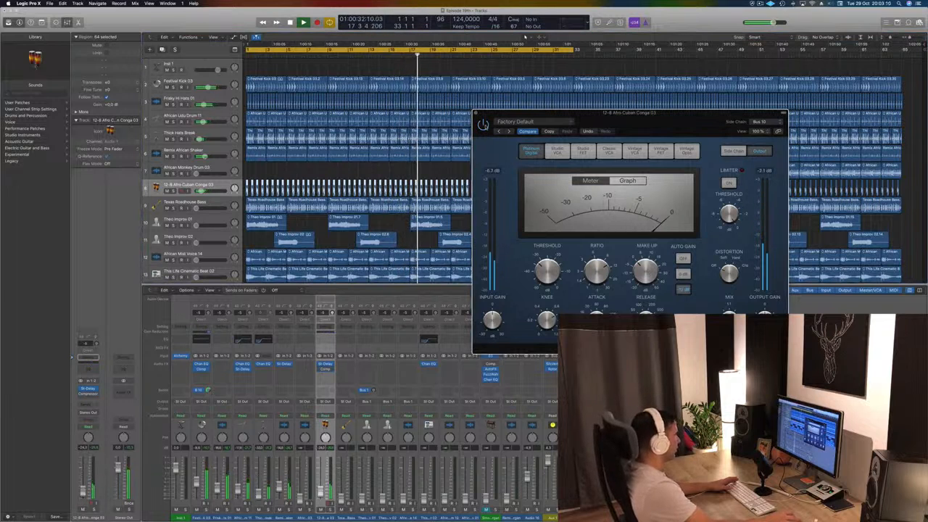
left_click_drag(658, 117, 519, 148)
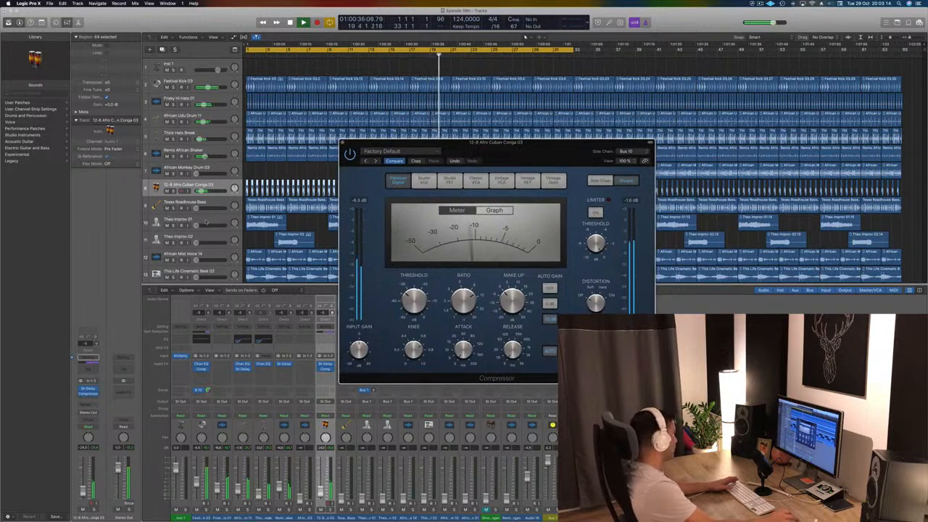
Compare the conga track with its Stereo Delay bypassed and active during playback.
left_click(81, 390)
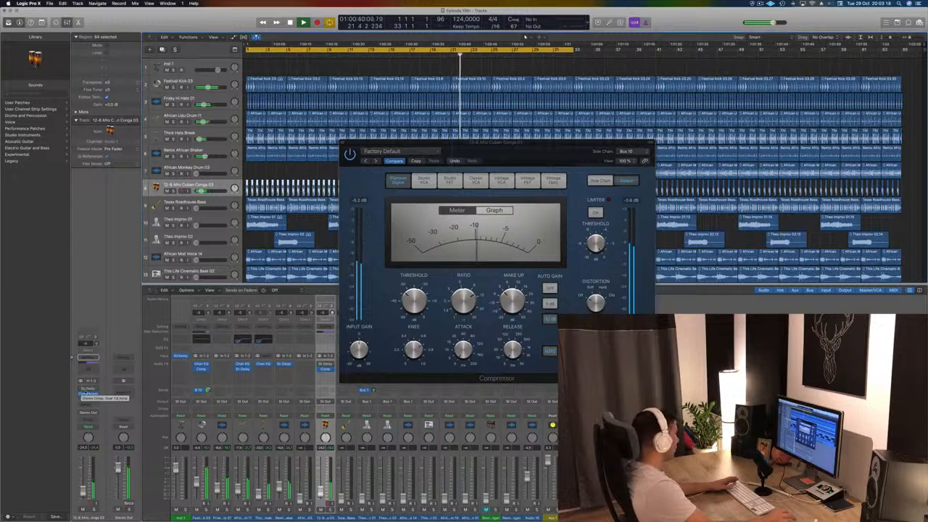
left_click(86, 390)
left_click(82, 390)
left_click(82, 390)
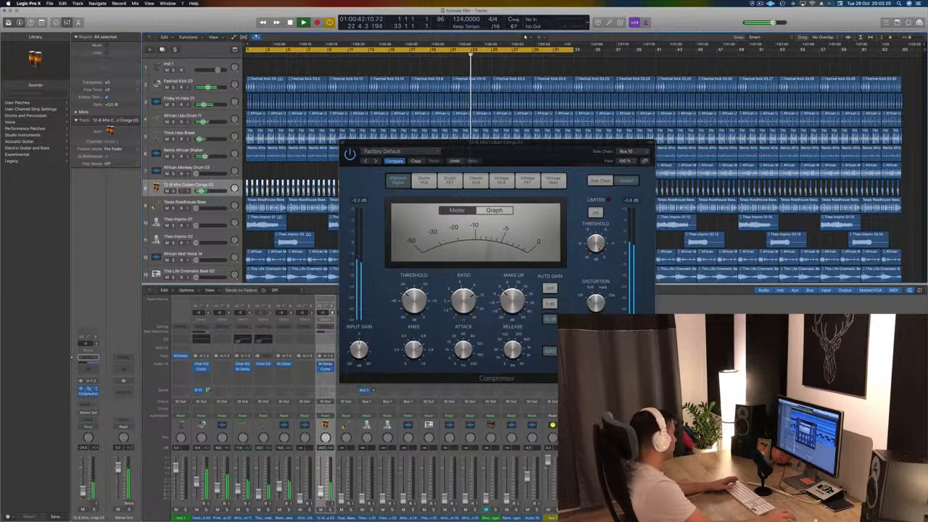
Move the conga track's Compressor one insert slot down and reopen its window beside the track list.
left_click_drag(87, 400, 88, 400)
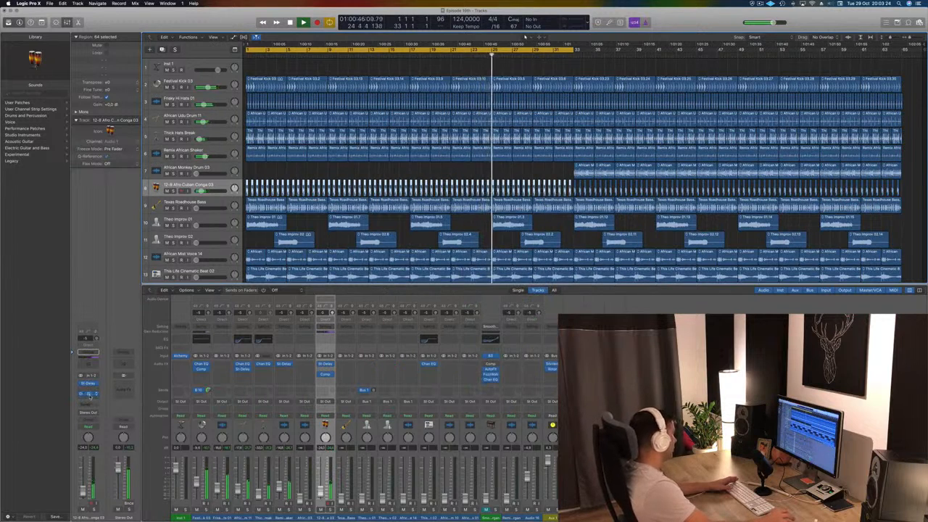
left_click(88, 394)
left_click_drag(213, 31, 724, 148)
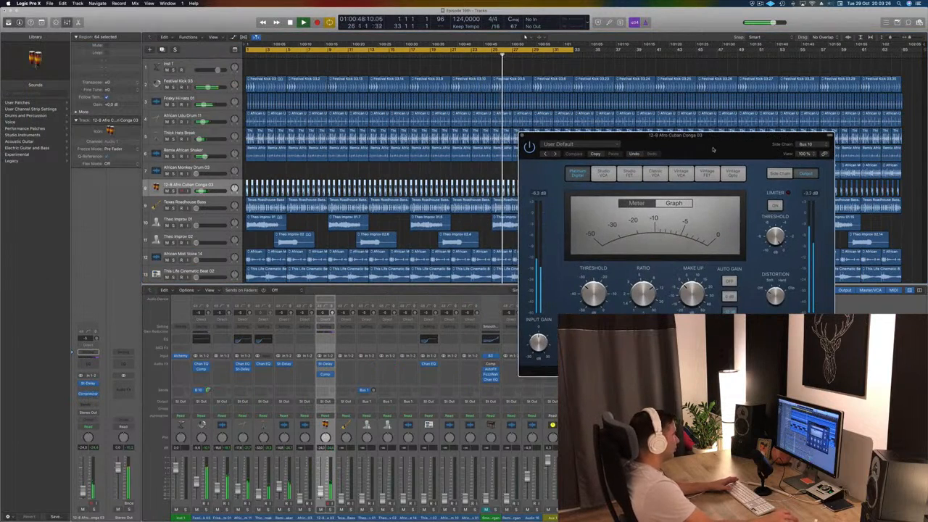
Switch the conga track's Stereo Delay to the Dual 1/8 Note Triplet preset and close its window.
left_click(88, 383)
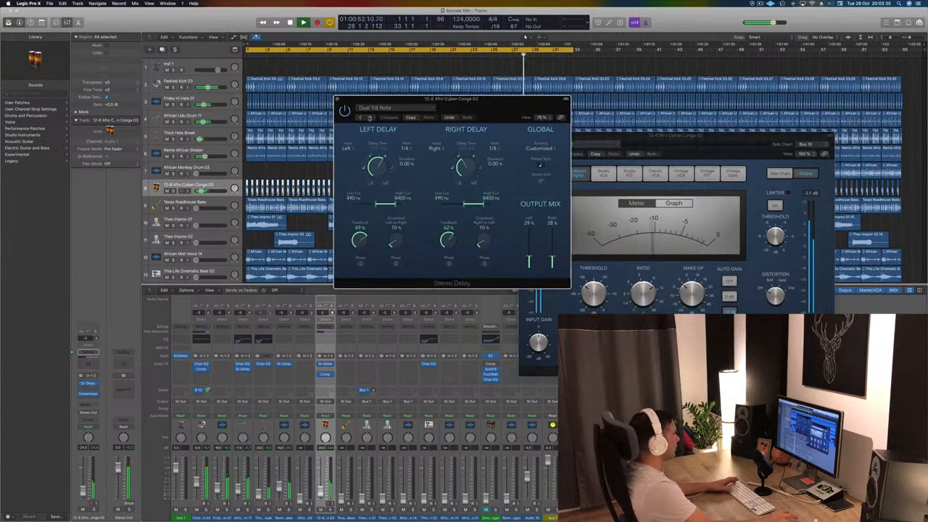
left_click(359, 118)
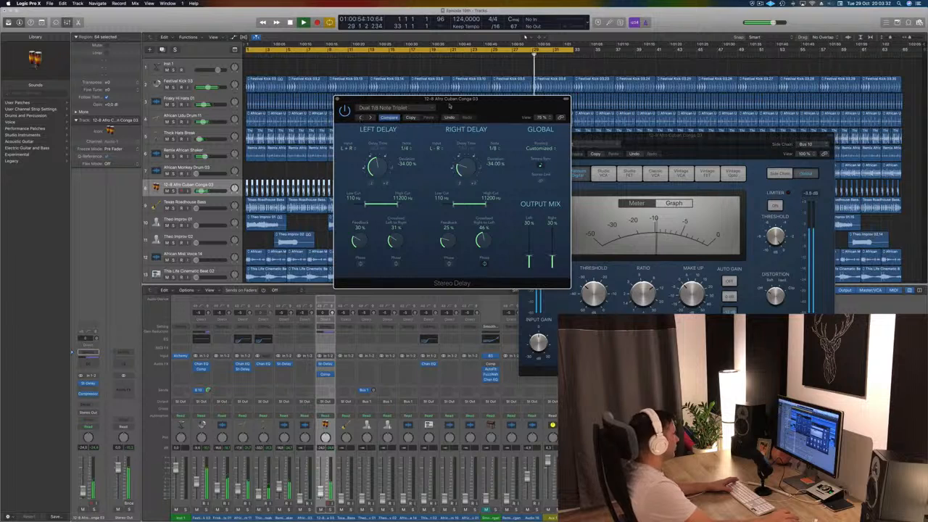
left_click_drag(450, 107, 419, 161)
left_click(307, 154)
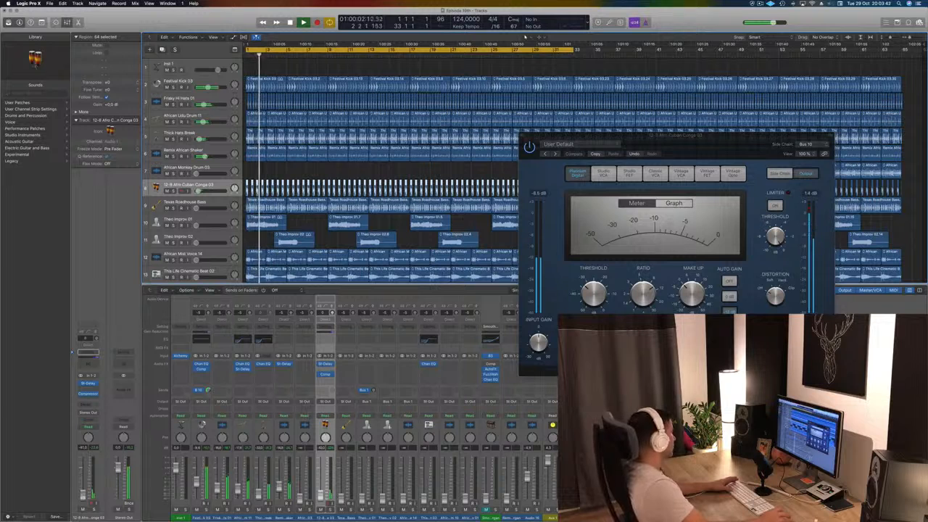
Close the conga track's Compressor window and raise the Texas Roadhouse Bass track's volume to about -20 dB.
left_click_drag(698, 149, 625, 156)
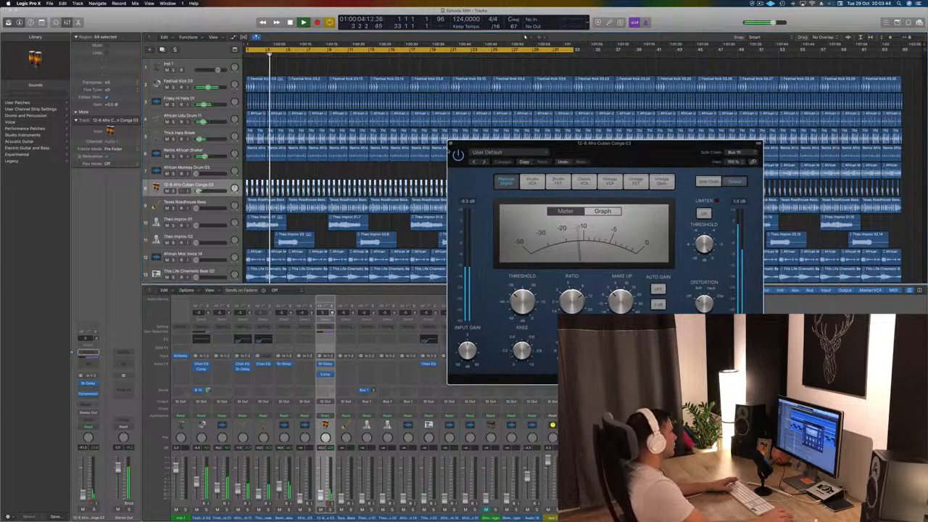
left_click(451, 143)
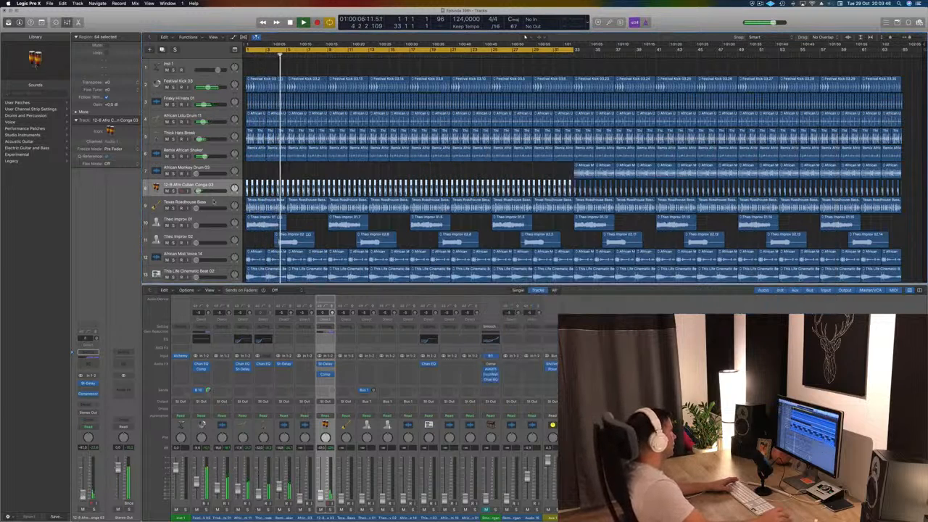
left_click(213, 203)
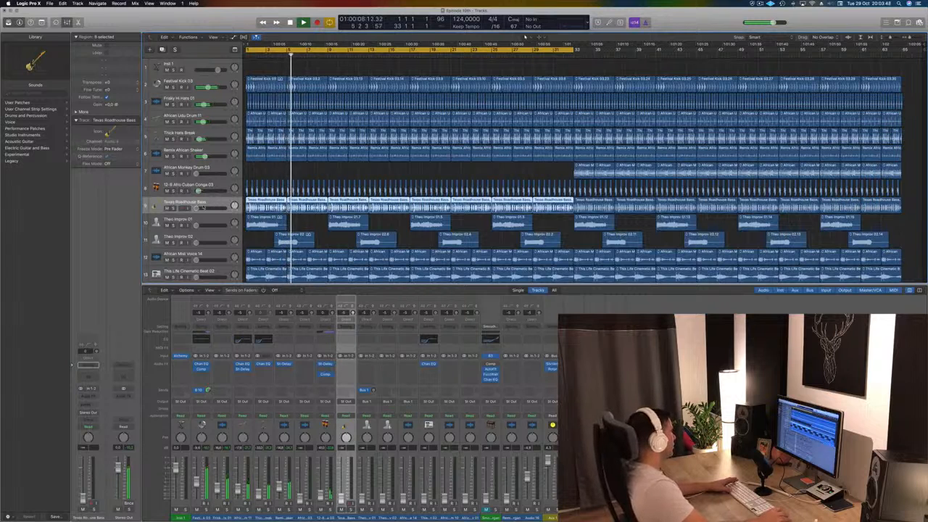
left_click_drag(196, 208, 202, 208)
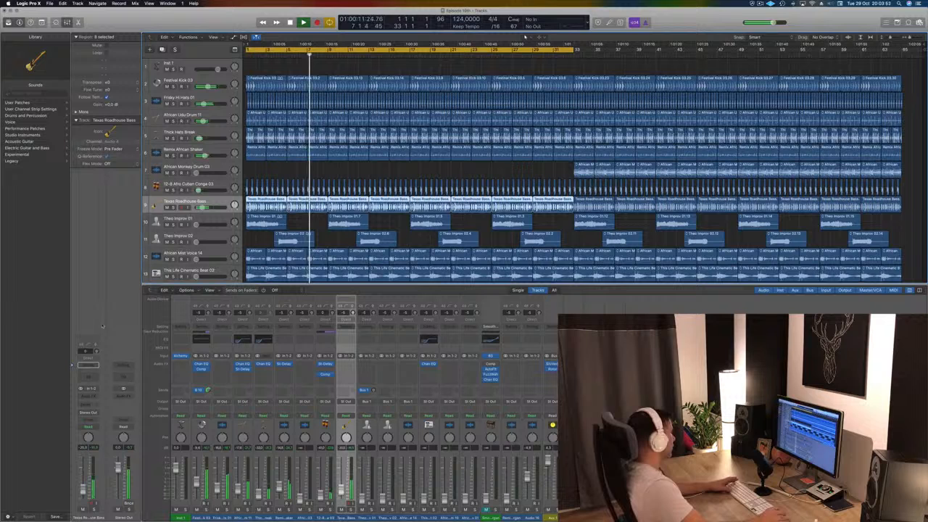
Insert a stereo Compressor on the Texas Roadhouse Bass track and move its window over the arrangement.
left_click(86, 399)
mouse_move(113, 413)
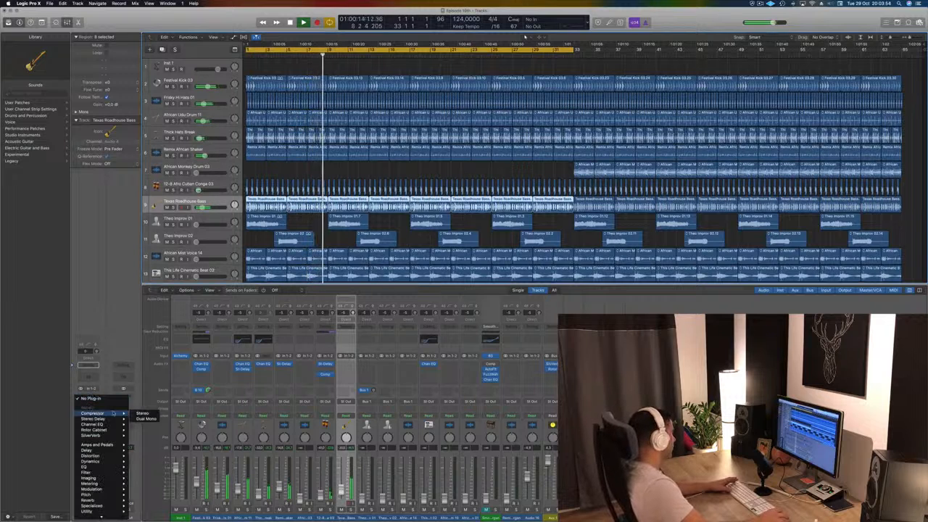
left_click(145, 414)
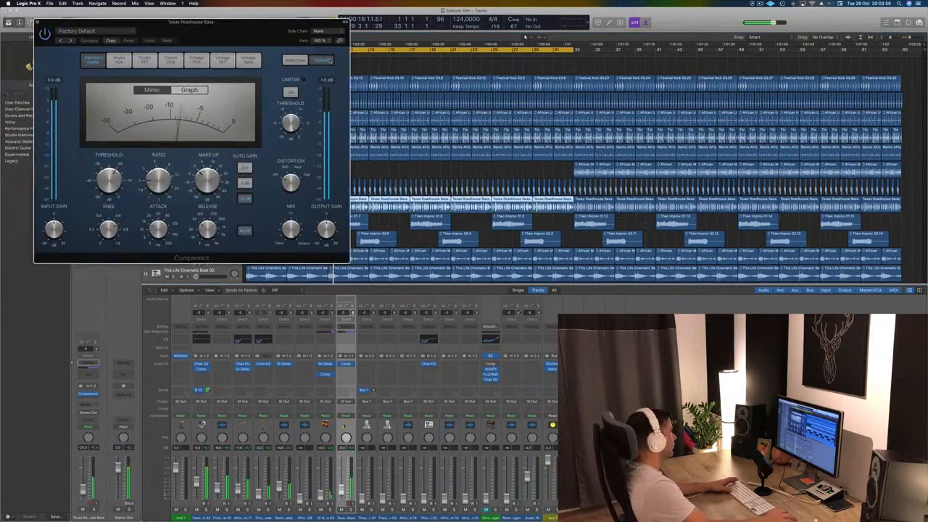
left_click_drag(288, 22, 483, 71)
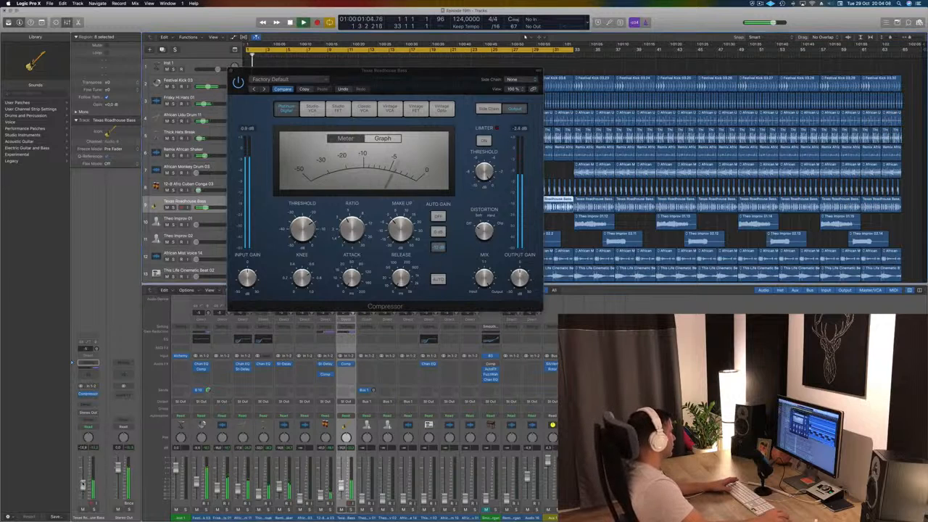
Close the bass track's Compressor window and restart playback from the beginning of the arrangement.
left_click_drag(430, 75, 570, 189)
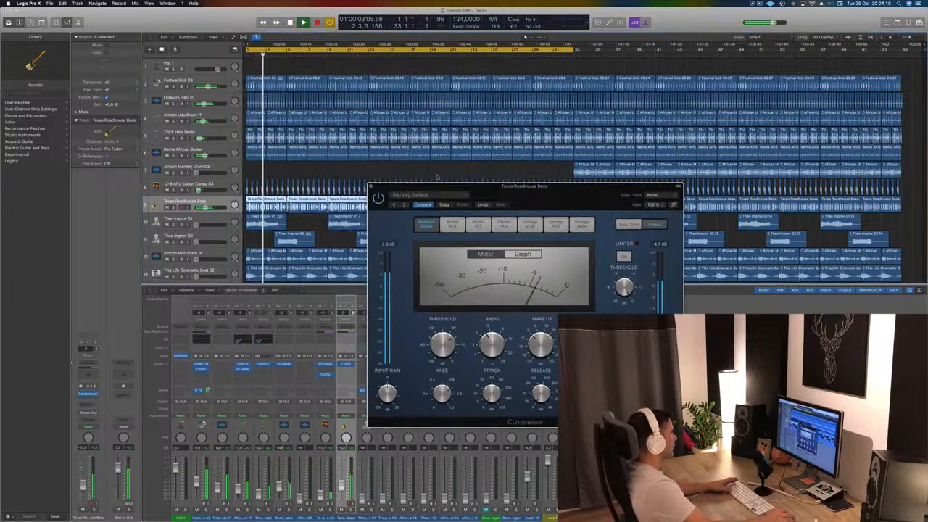
left_click(372, 185)
key("Return")
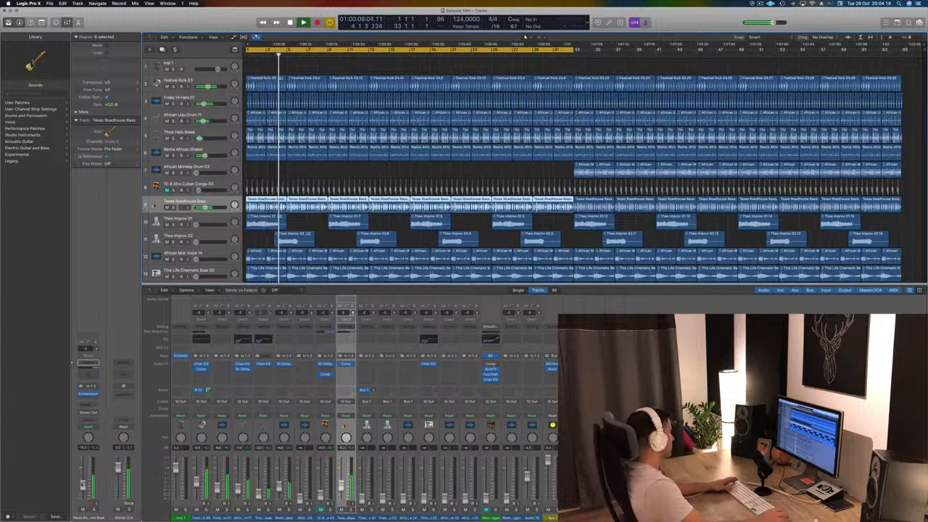
key("Return")
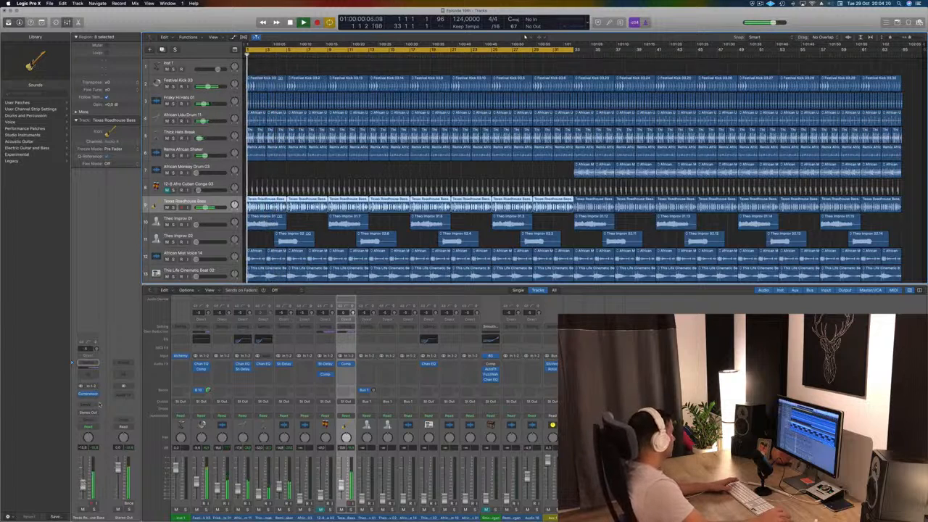
Insert a stereo Pedalboard from the amps and pedals effects on the bass track and add the yellow-orange pedal to it.
left_click(100, 403)
mouse_move(113, 420)
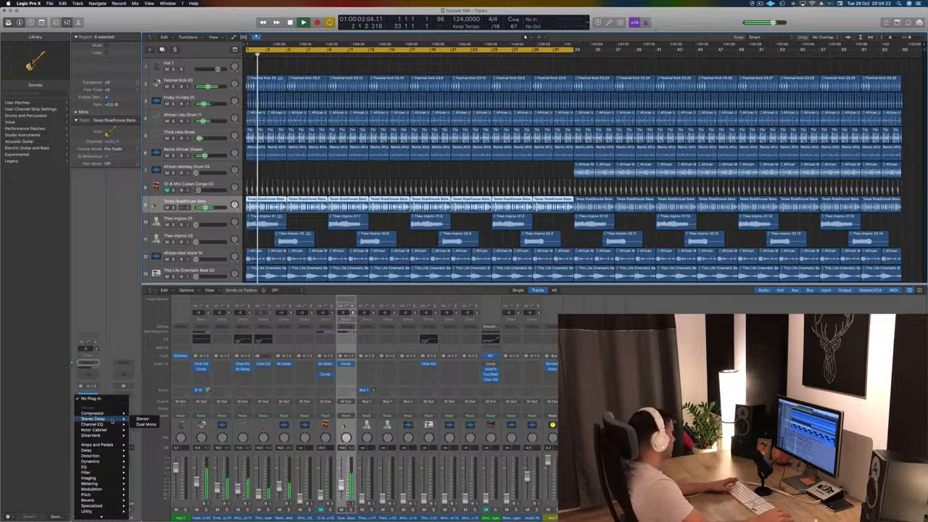
mouse_move(102, 445)
mouse_move(145, 445)
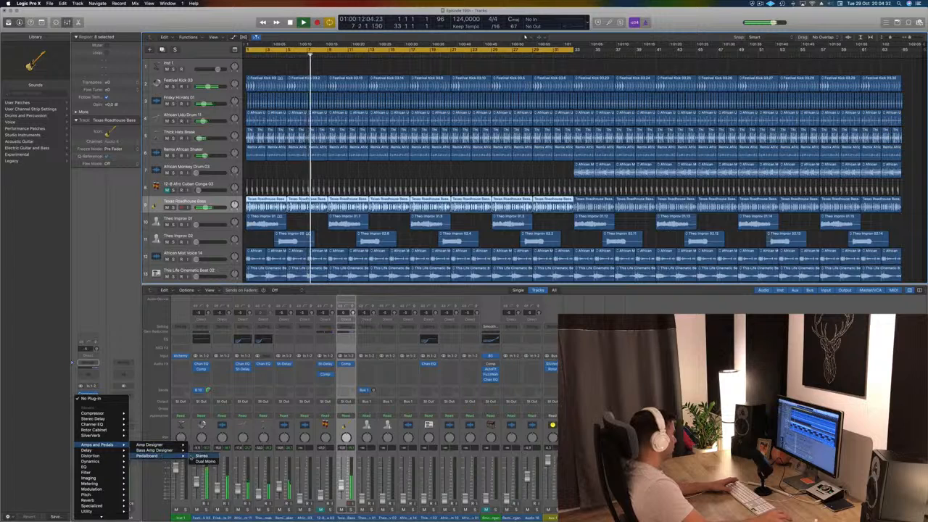
left_click(196, 456)
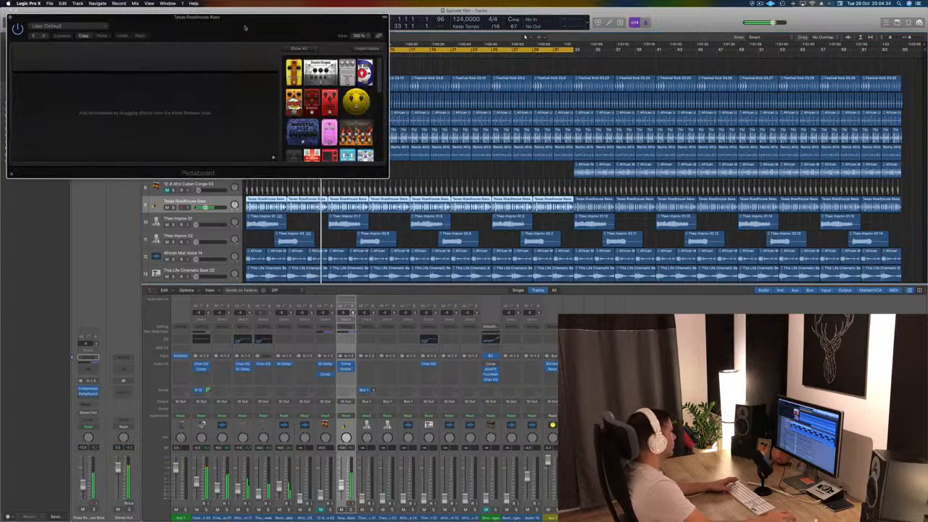
left_click_drag(245, 28, 454, 69)
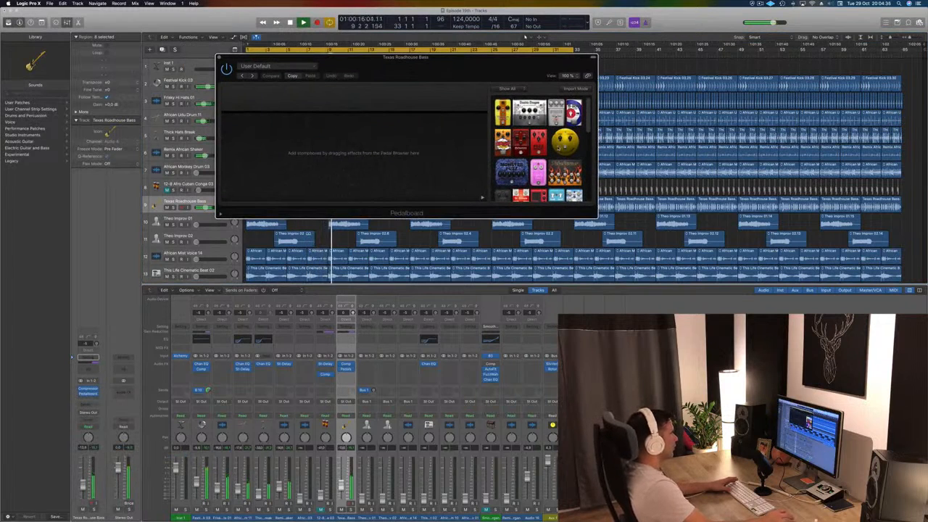
left_click_drag(421, 154, 419, 155)
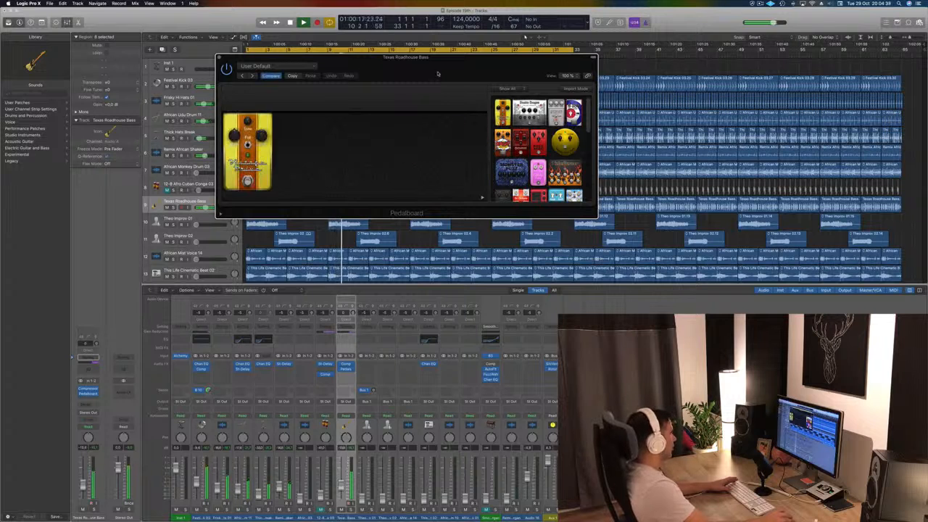
Load the Basic Candy fuzz preset in the bass track's Pedalboard.
left_click_drag(407, 57, 423, 134)
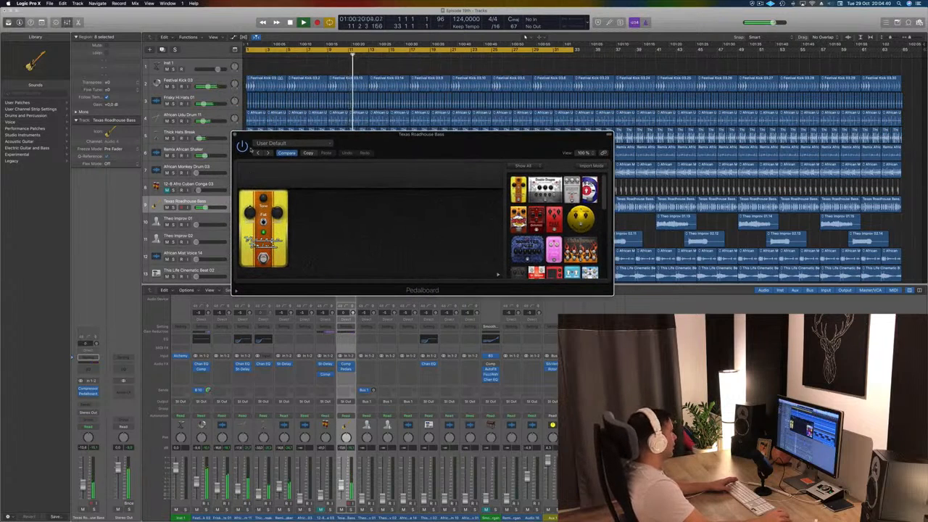
left_click(293, 143)
mouse_move(314, 268)
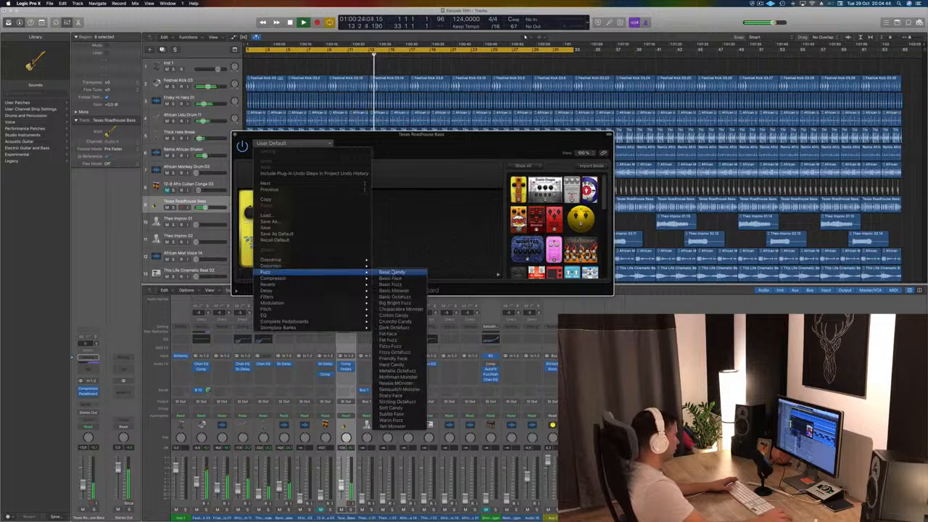
left_click(393, 272)
left_click_drag(448, 144, 584, 139)
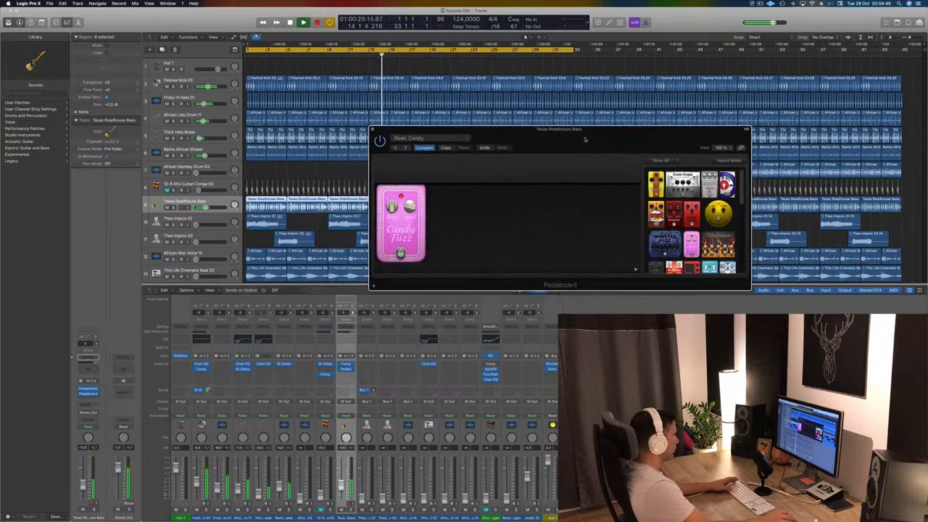
Audition the following Pedalboard fuzz presets one by one up to Cotton Candy and close the plug-in window.
left_click(406, 148)
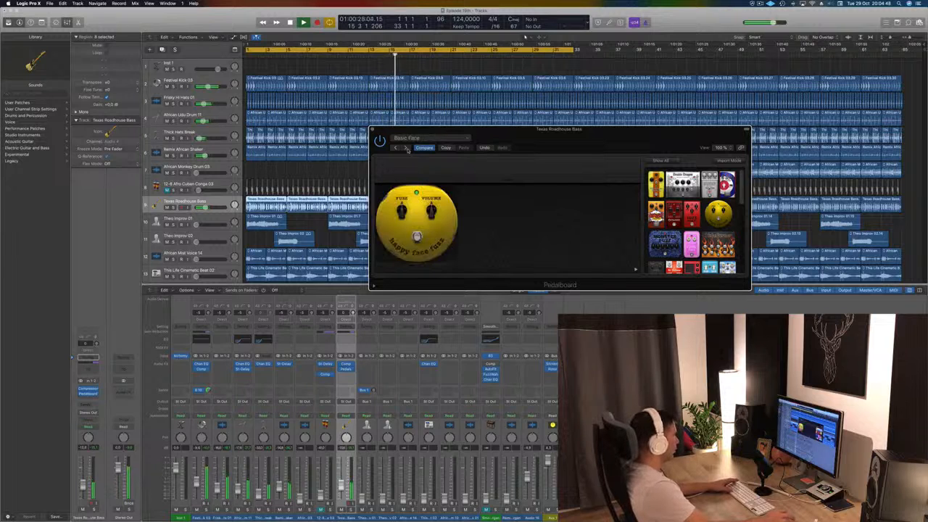
left_click(407, 149)
left_click(406, 149)
left_click_drag(416, 156, 264, 167)
left_click(254, 159)
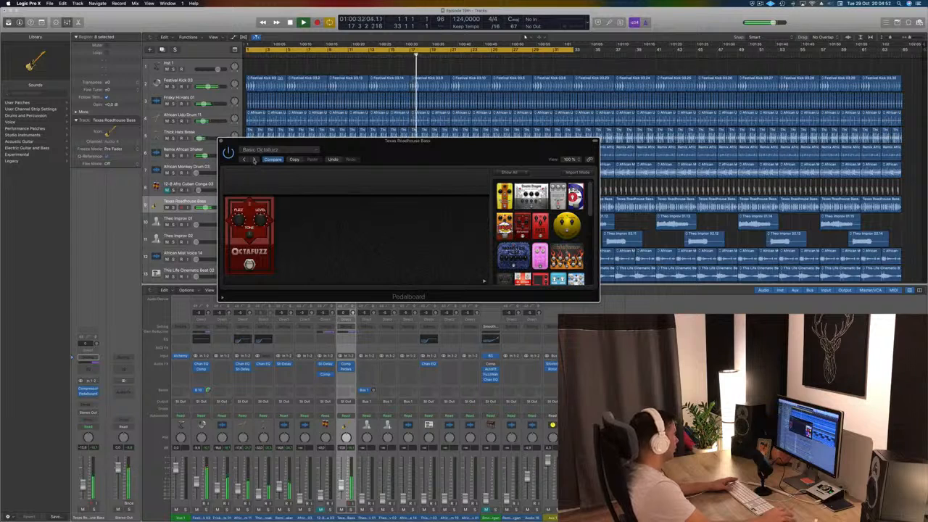
left_click(254, 160)
left_click(255, 159)
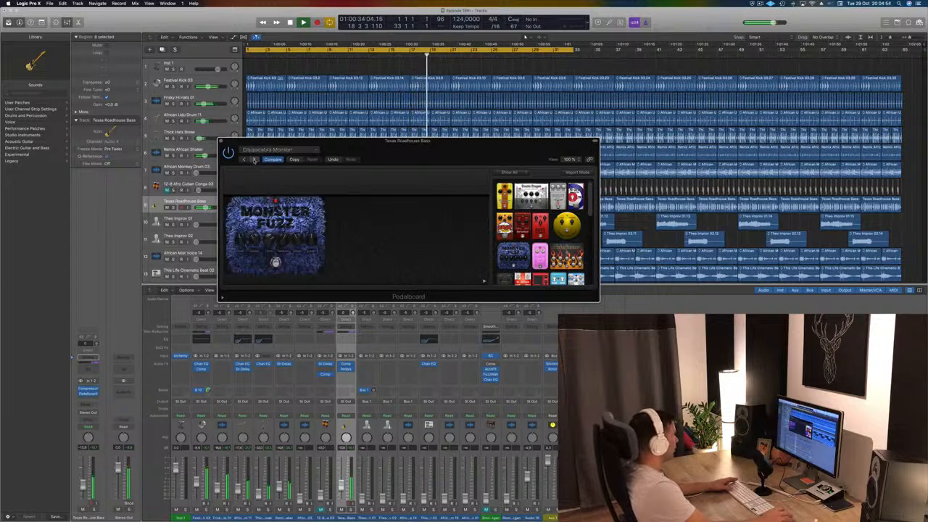
left_click(255, 160)
left_click_drag(416, 150, 414, 151)
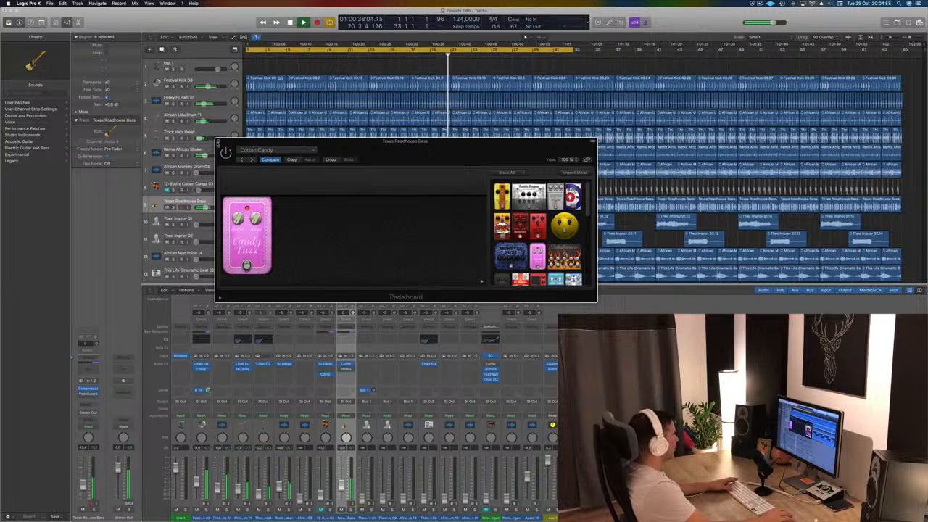
left_click(218, 143)
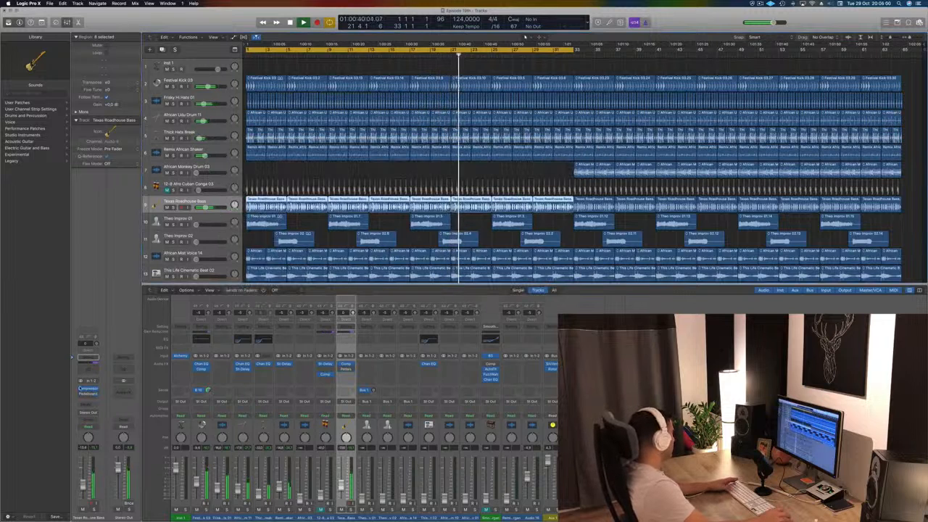
Stop playback, reopen the bass track's Compressor beside the track list and play the arrangement from the beginning.
key("space")
left_click(95, 391)
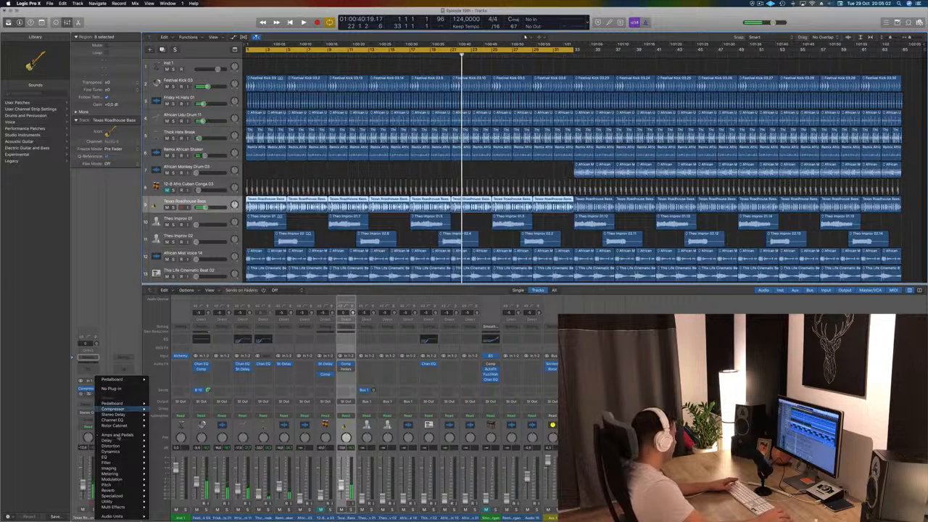
left_click(92, 390)
left_click(88, 390)
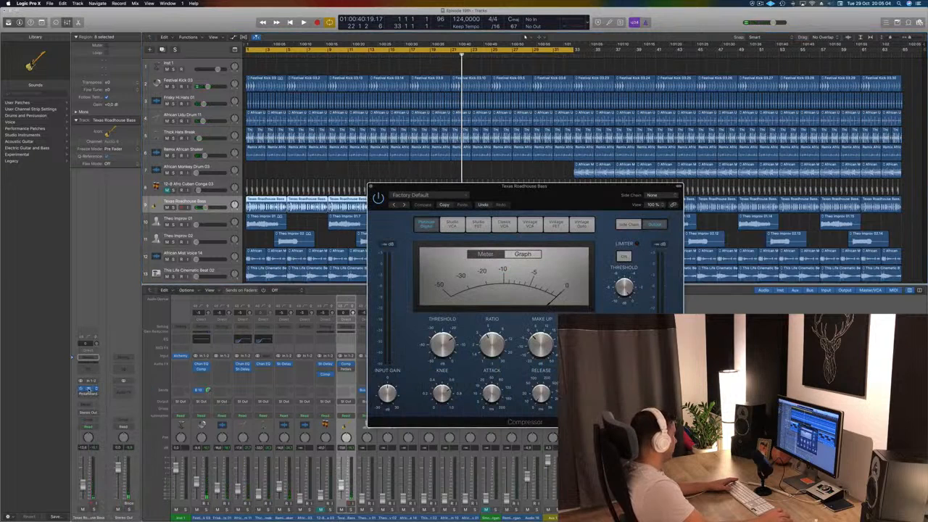
key("Return")
key("space")
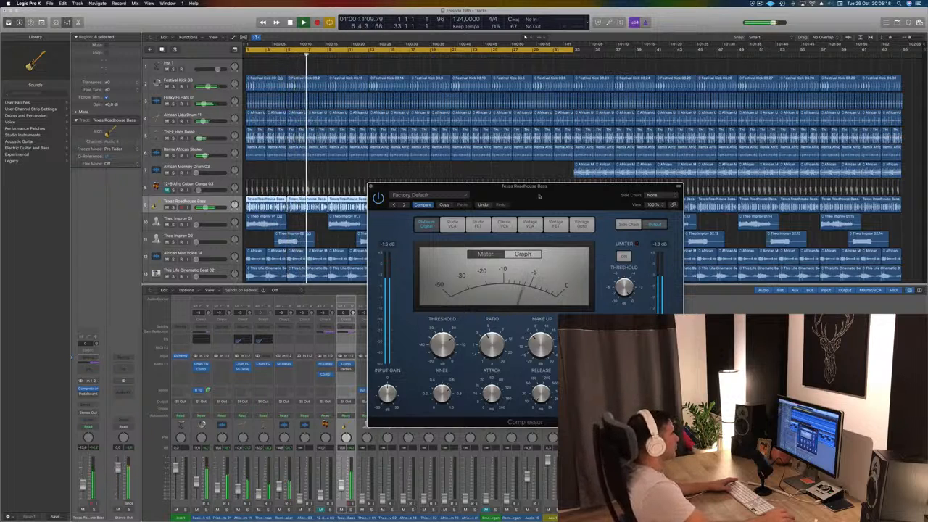
left_click_drag(539, 196, 743, 113)
key("Return")
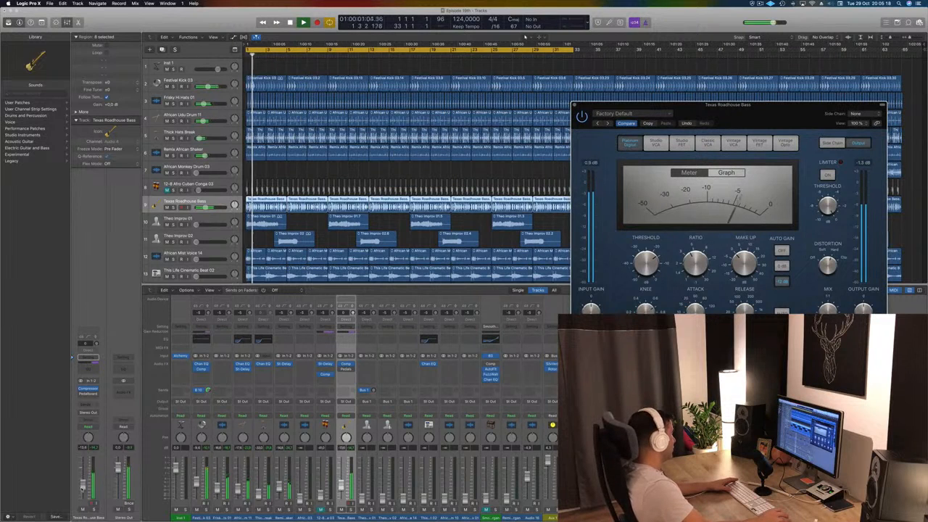
Switch the bass Compressor to the Vintage Opto circuit and raise the bass track's volume to about -15 dB.
left_click_drag(766, 114, 596, 137)
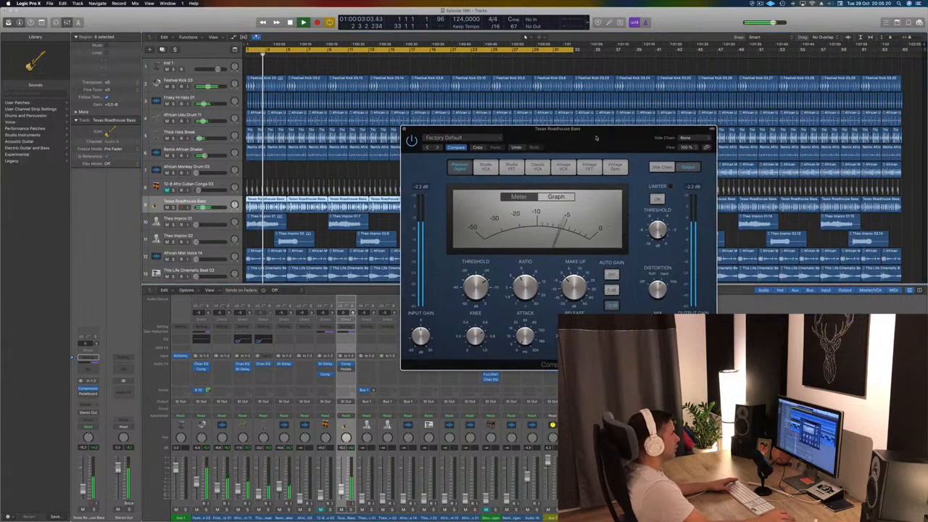
left_click(615, 166)
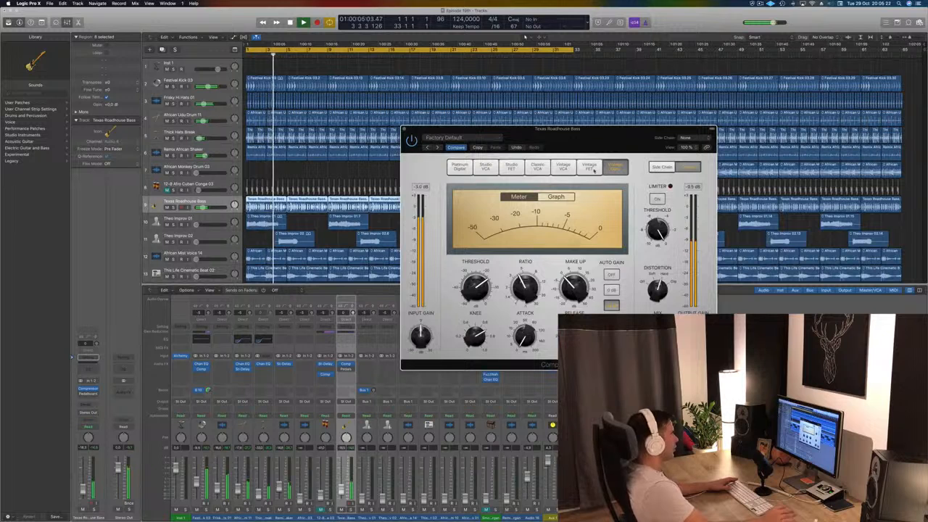
left_click_drag(628, 131, 597, 135)
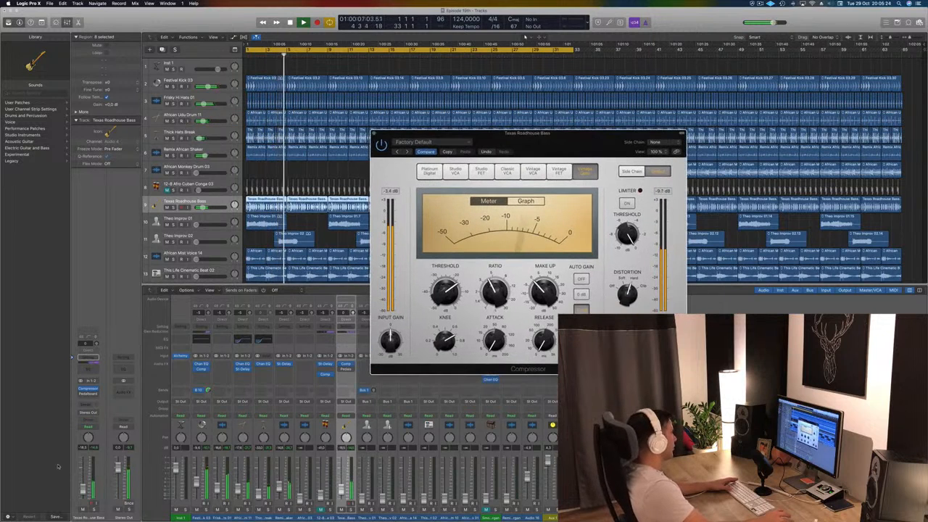
left_click_drag(83, 491, 82, 487)
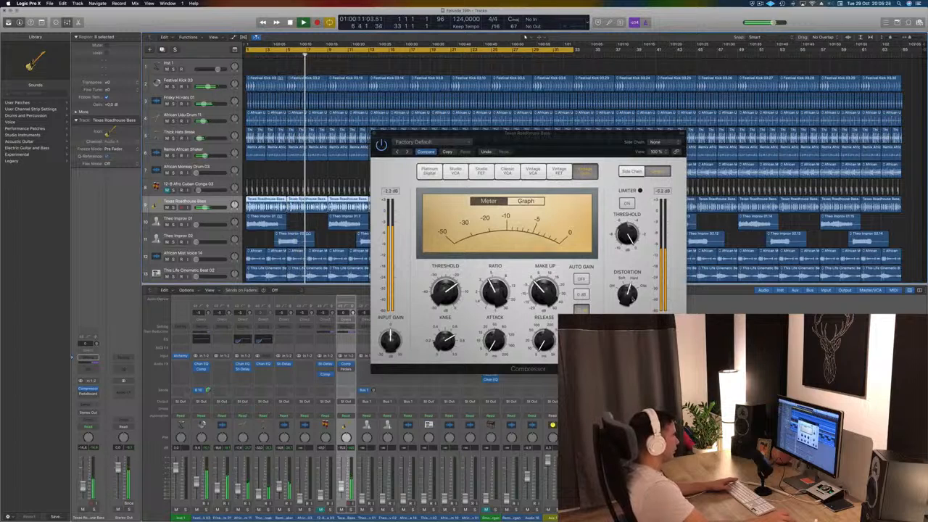
Set the bass Compressor's distortion to Soft and close its window.
left_click_drag(631, 298, 629, 303)
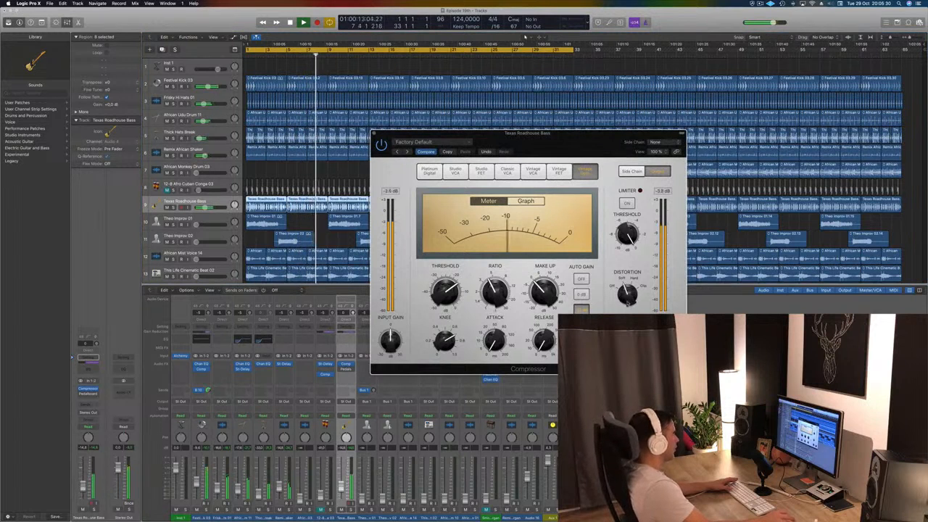
left_click(291, 295)
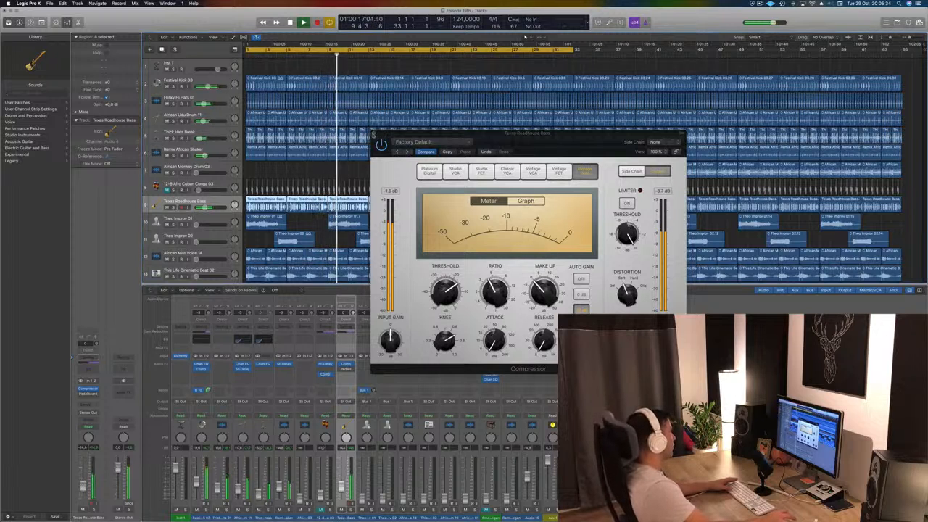
left_click(374, 134)
left_click(760, 4)
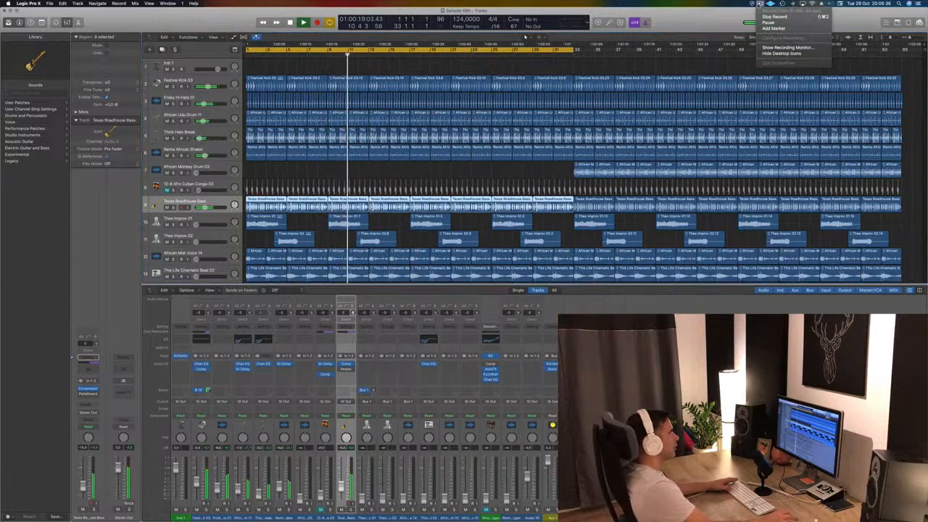
left_click(705, 34)
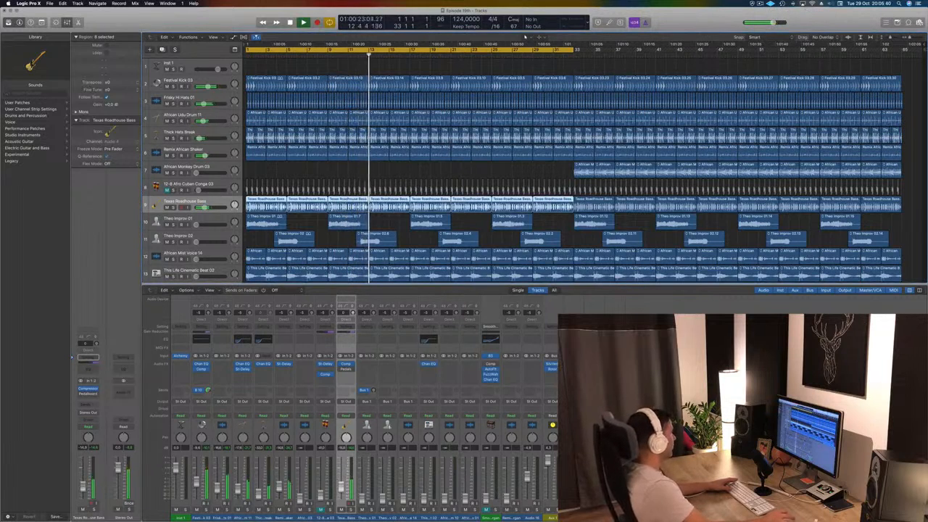
Stop playback, select the Theo Improv 01 track and clear its region selection.
scroll(525, 37, "down", 2)
scroll(292, 172, "down", 2)
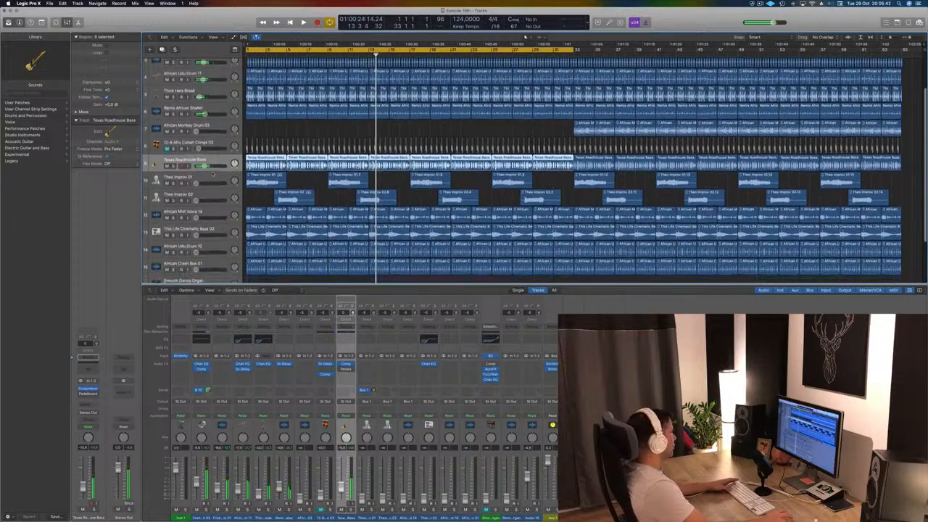
key("space")
left_click(210, 174)
key("space")
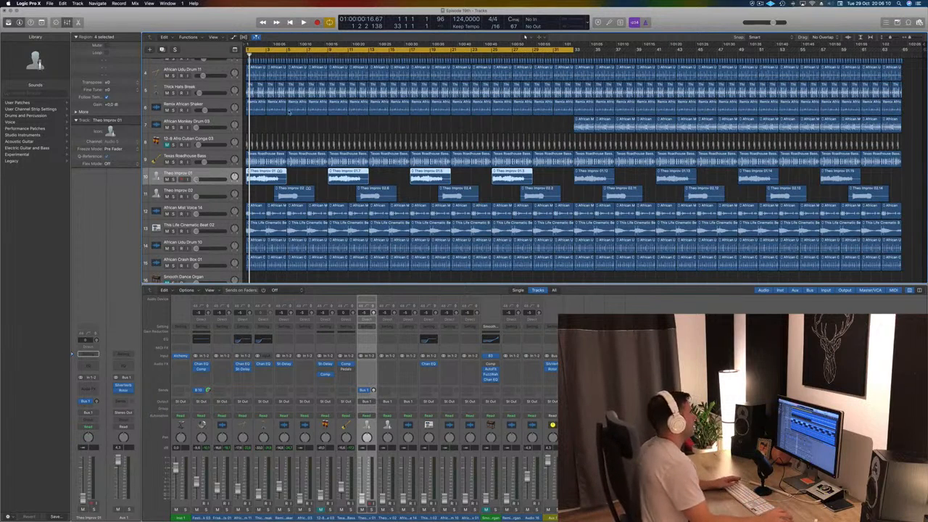
left_click(297, 121)
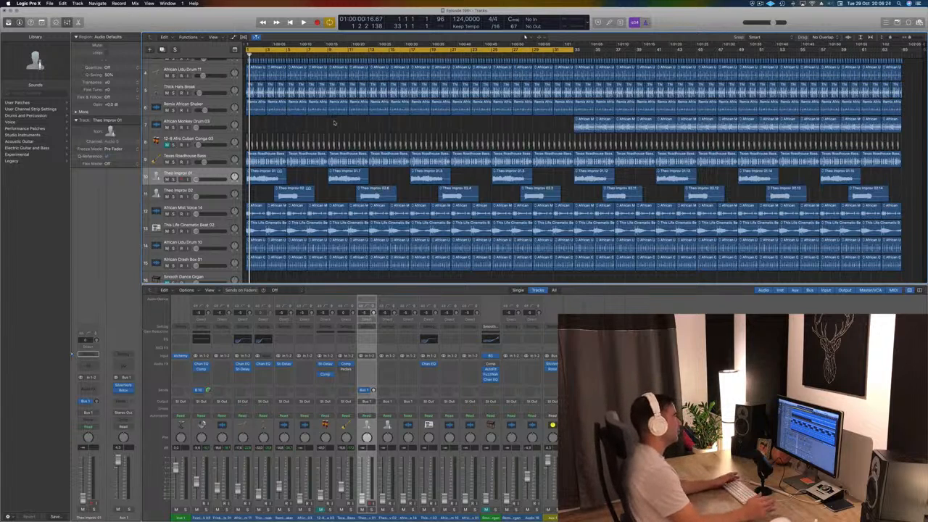
scroll(335, 123, "down", 1)
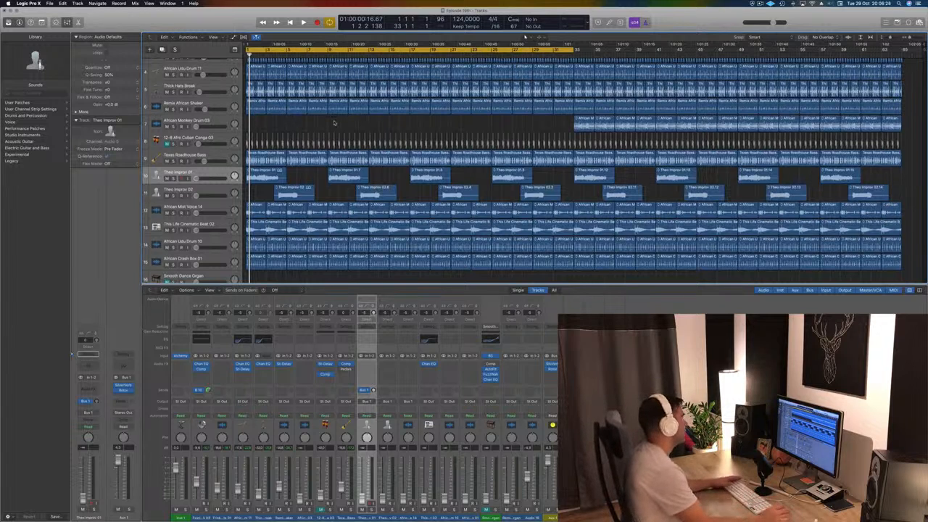
Play the arrangement, lower the Texas Roadhouse Bass track's volume slightly and restart from the beginning.
key("space")
left_click(212, 159)
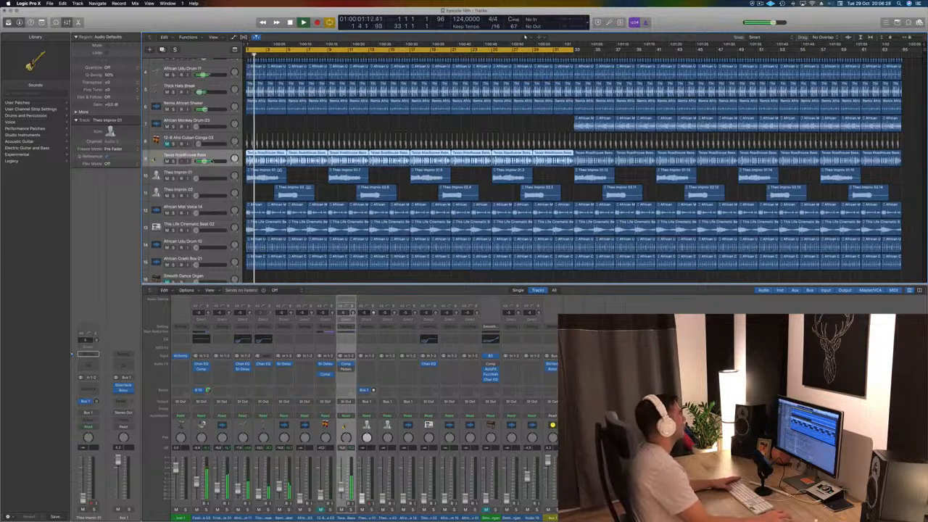
left_click_drag(212, 160, 209, 160)
key("Return")
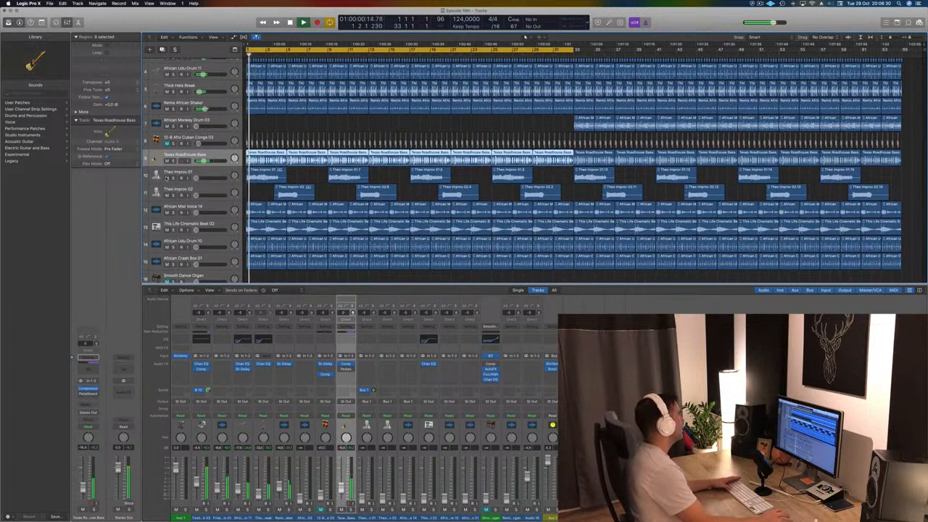
Bring up the Theo Improv 01 track's volume while replaying the arrangement from the beginning.
key("space")
key("space")
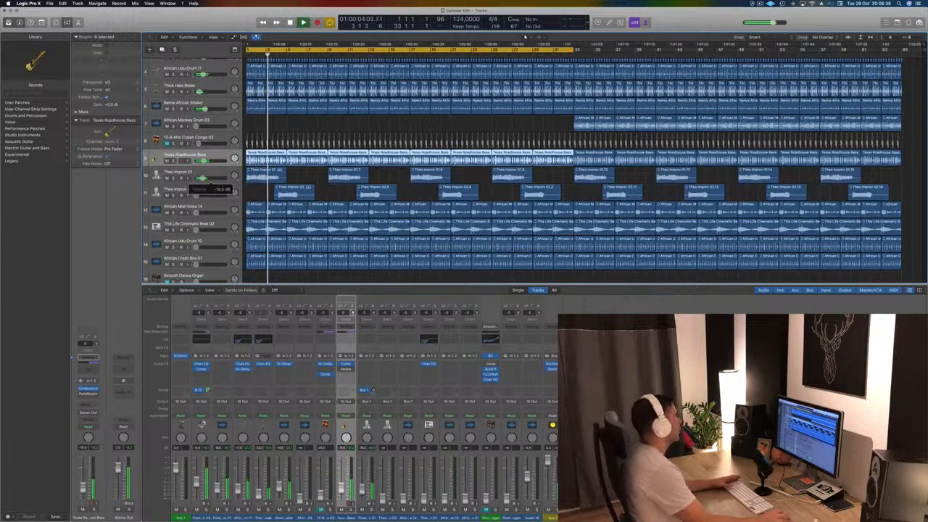
key("Return")
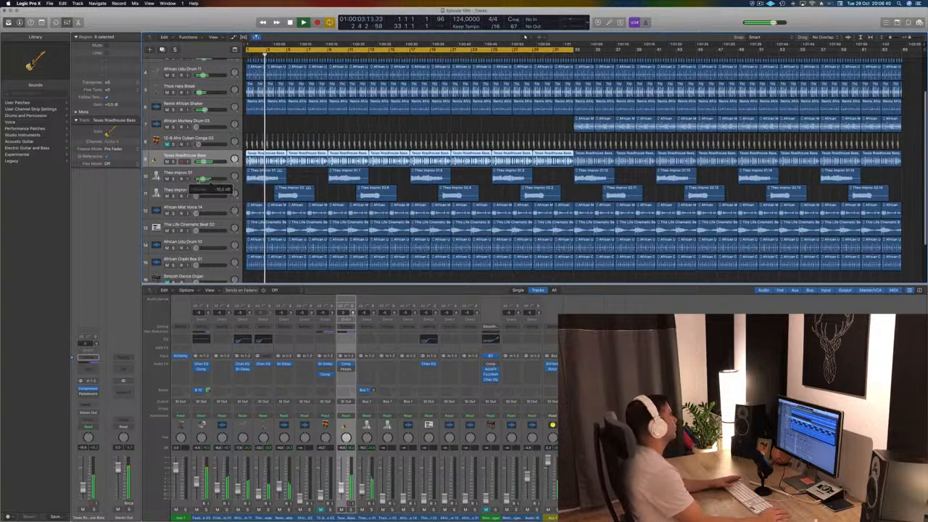
key("Return")
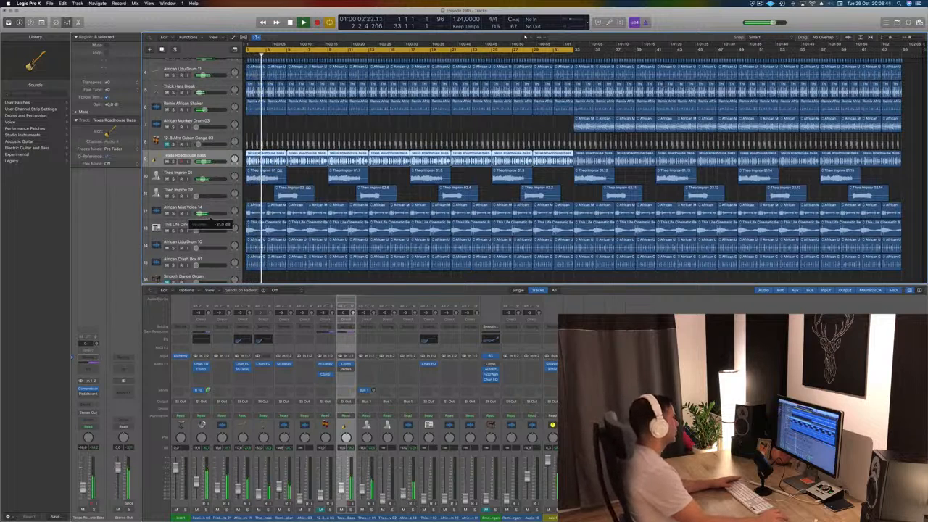
Move the African Udu Drum 10 track below Remix African Shaker and add a Channel EQ with a low cut around 300 Hz.
left_click_drag(196, 248, 227, 121)
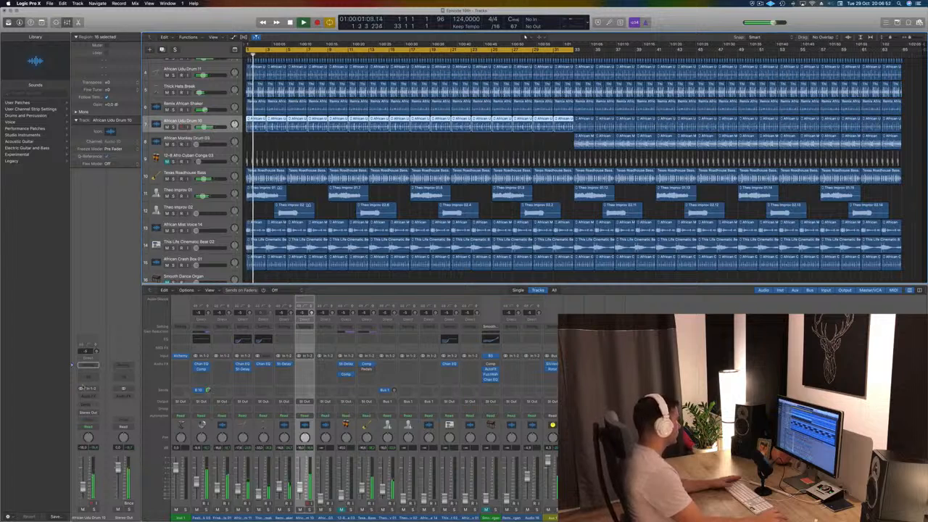
left_click(89, 380)
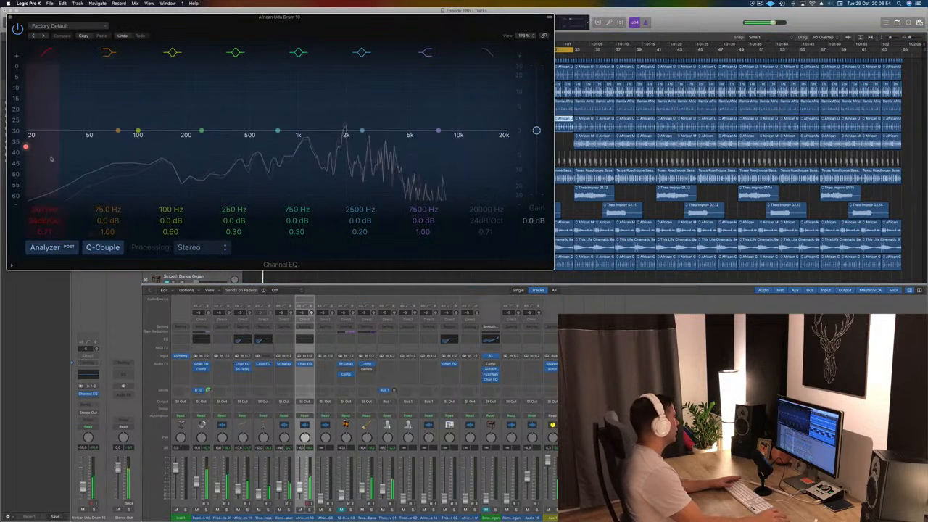
left_click_drag(54, 156, 247, 145)
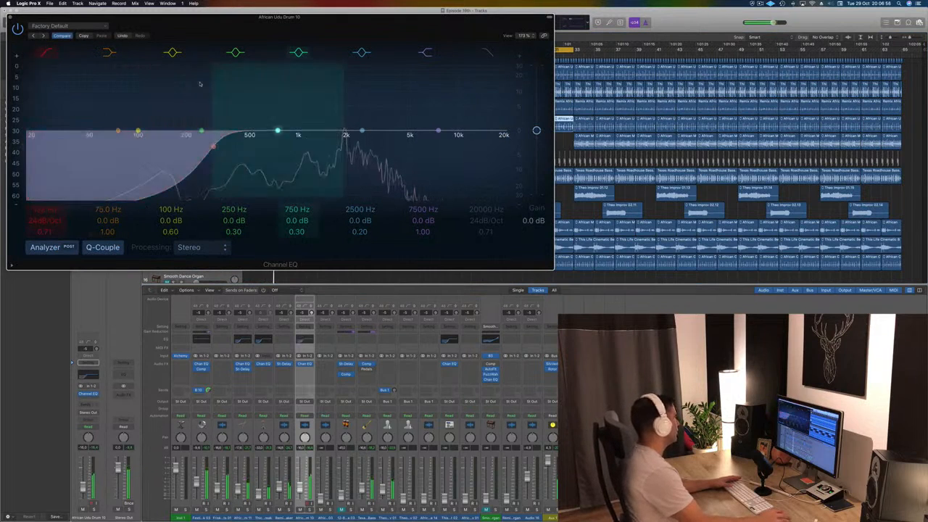
left_click(10, 17)
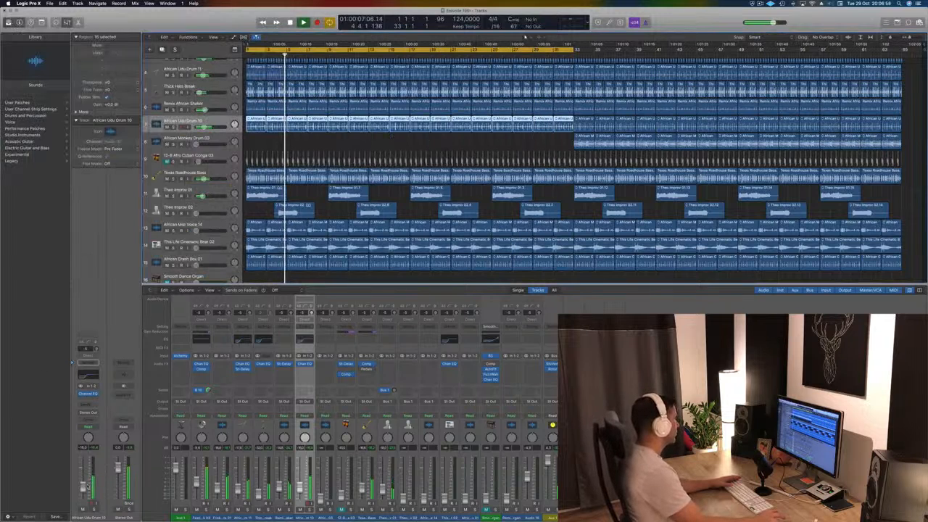
Set the Theo Improv 02 track's volume to about -26.5 dB and replay the arrangement from the beginning.
scroll(208, 190, "down", 1)
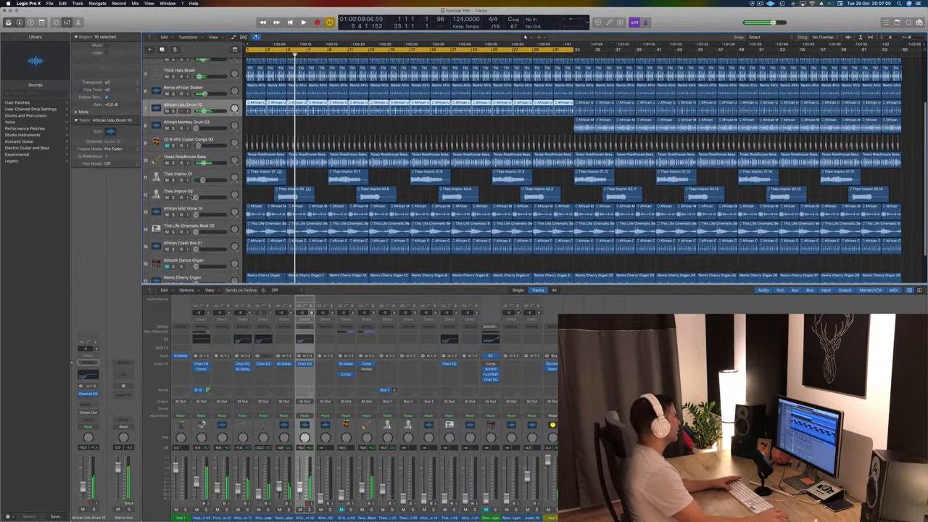
key("Return")
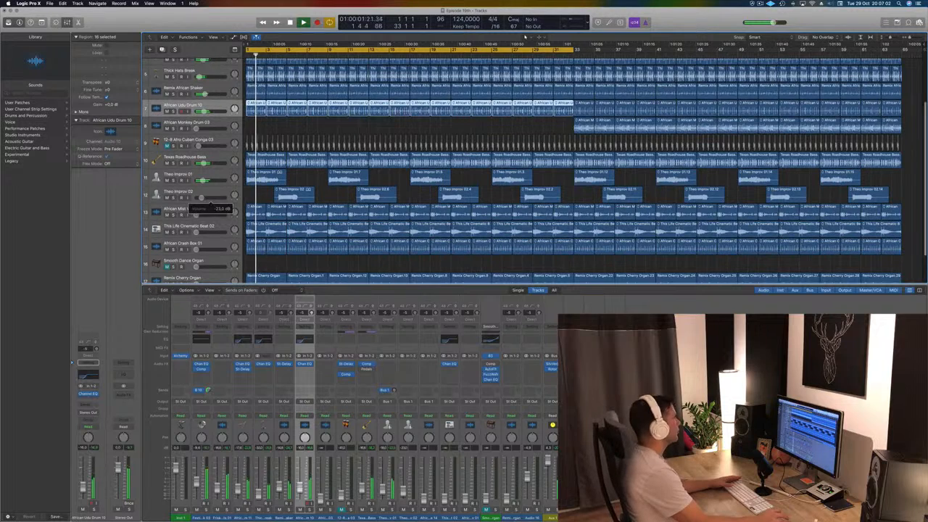
left_click_drag(204, 198, 200, 198)
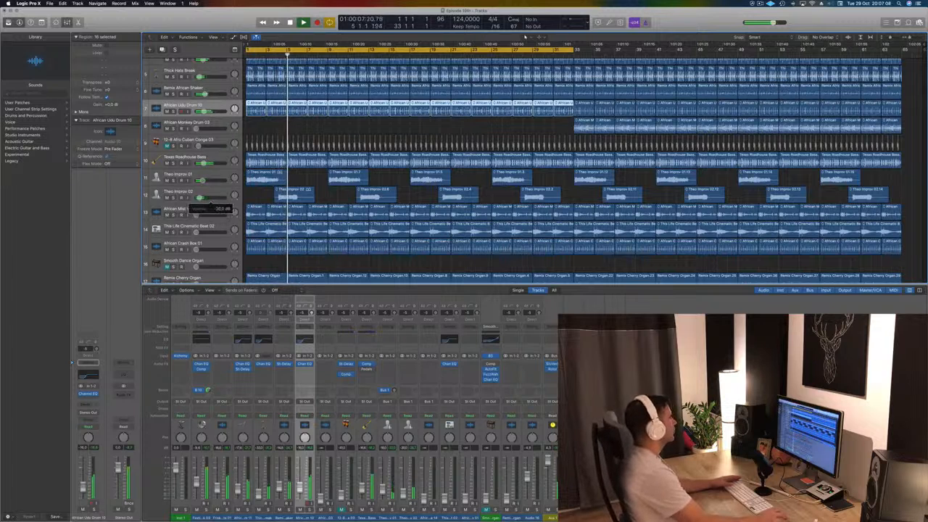
left_click_drag(199, 198, 201, 197)
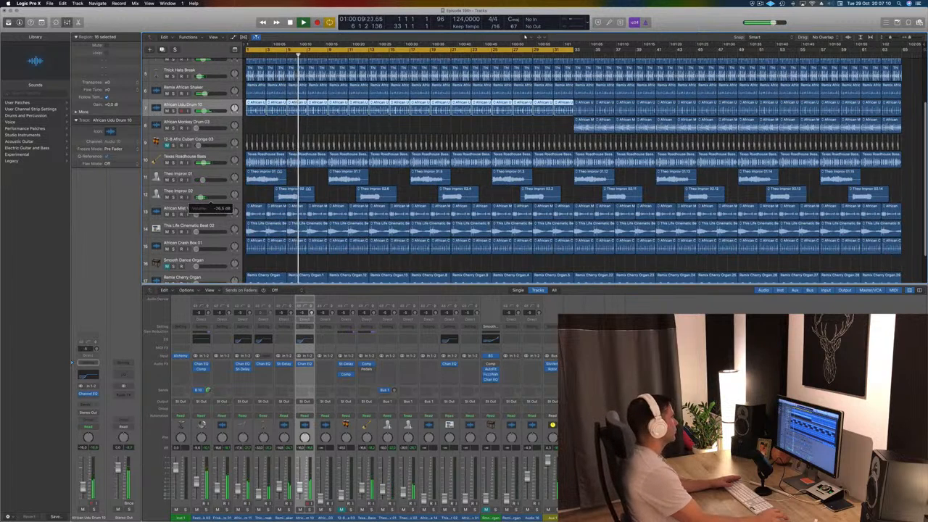
key("Return")
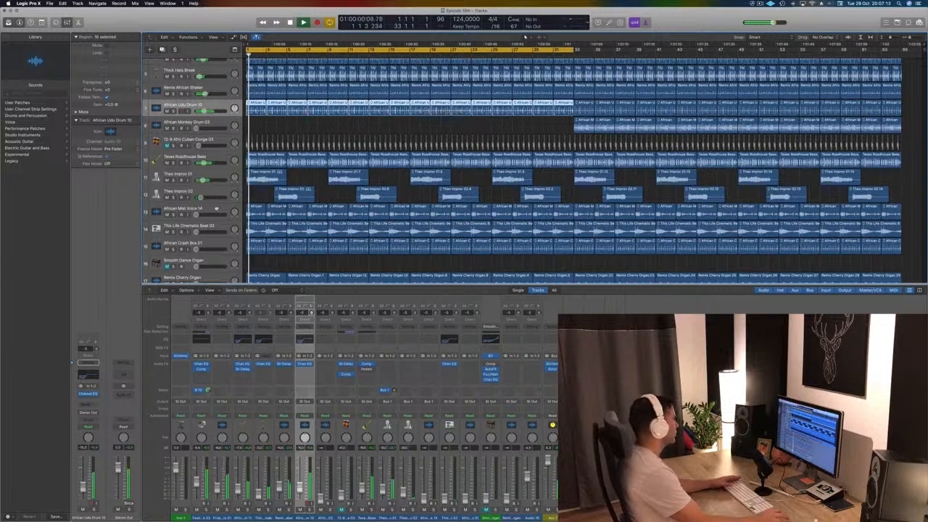
Try This Life Cinematic Beat 03 in the mix, mute the track and replay from the beginning.
left_click(217, 209)
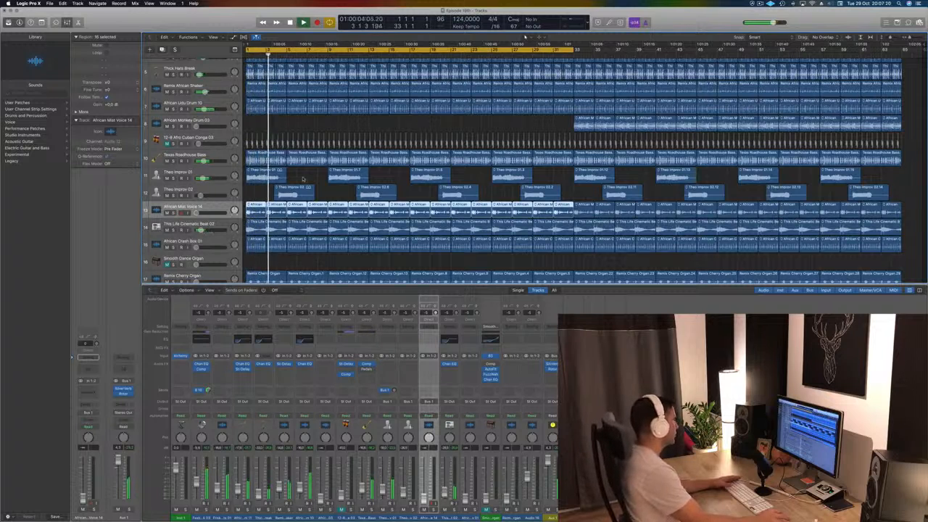
key("Return")
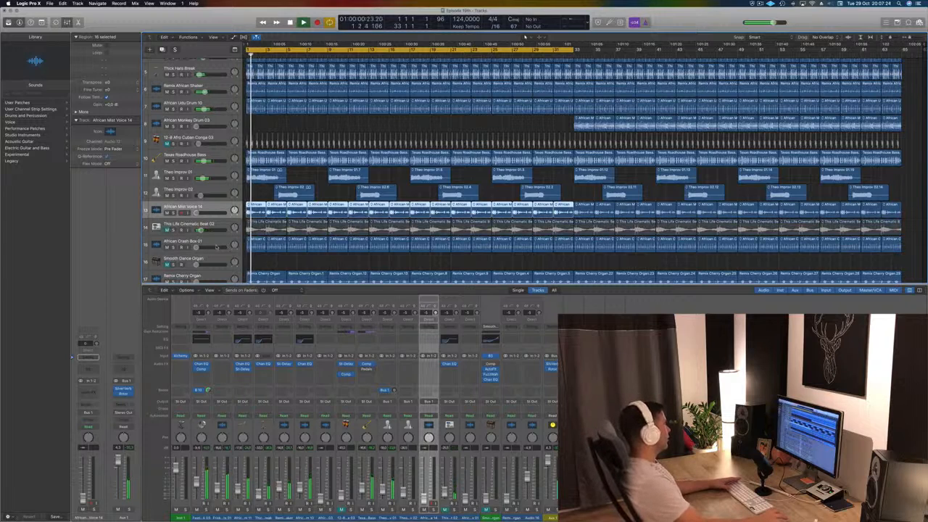
Raise the African Crash Box 01 track's volume to about -17 dB and move the track below African Udu Drum 10.
left_click(207, 241)
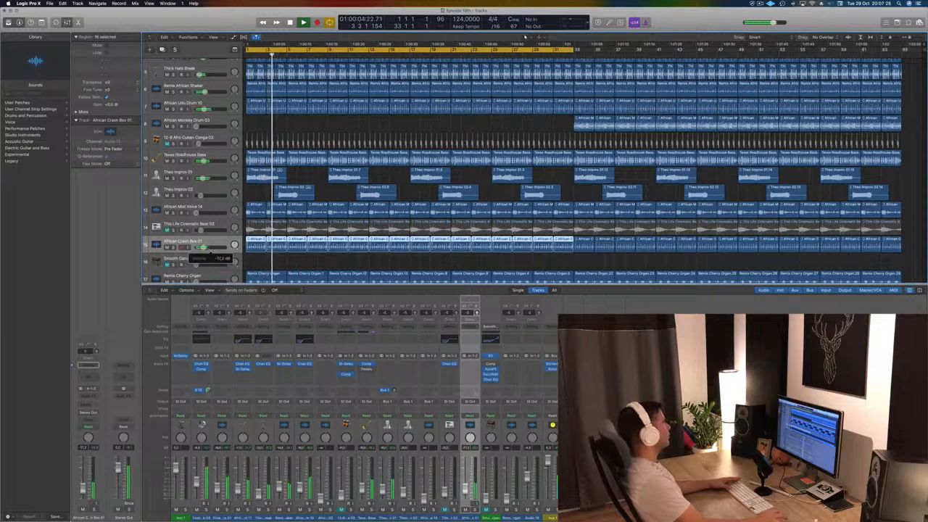
left_click_drag(218, 244, 218, 123)
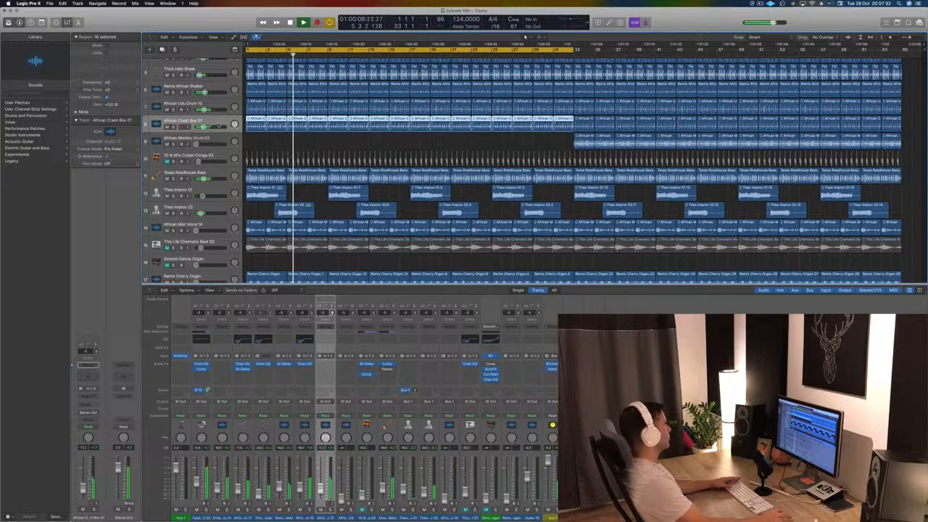
Bring up the volumes of the Remix Cherry Organ and African Mist Voice 14 tracks and replay from the beginning.
scroll(205, 126, "down", 3)
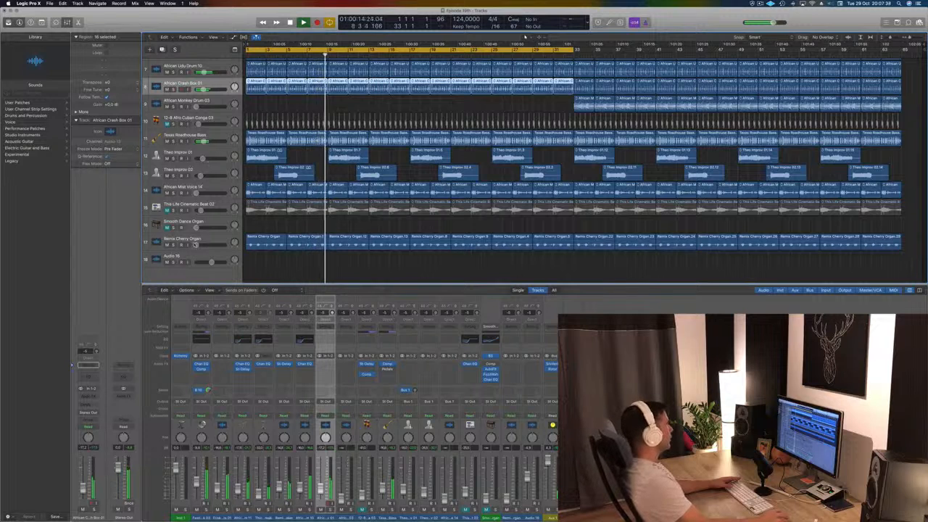
left_click_drag(205, 245, 202, 245)
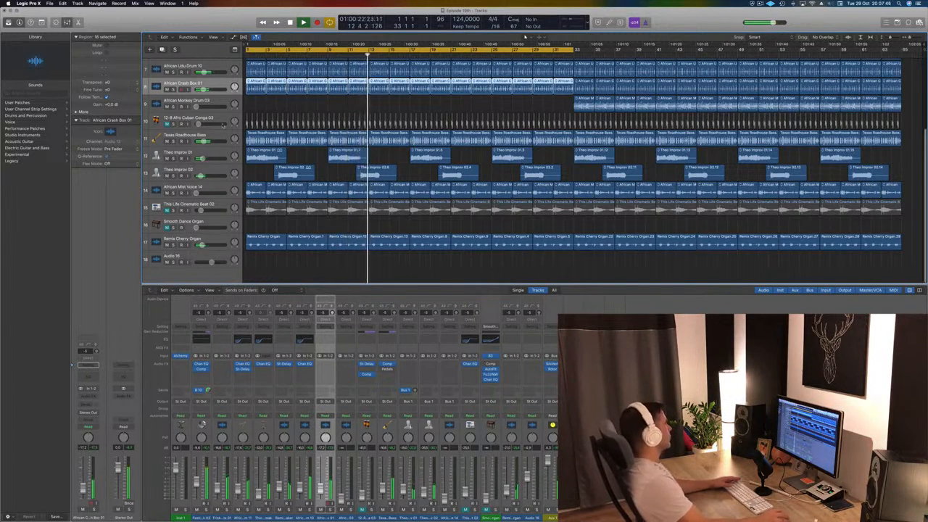
left_click(197, 194)
left_click(197, 194)
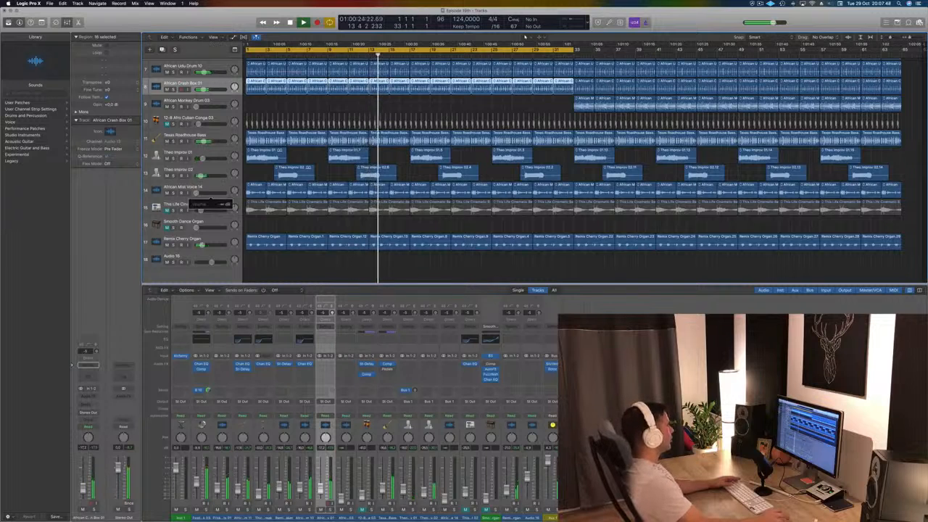
left_click_drag(196, 194, 204, 193)
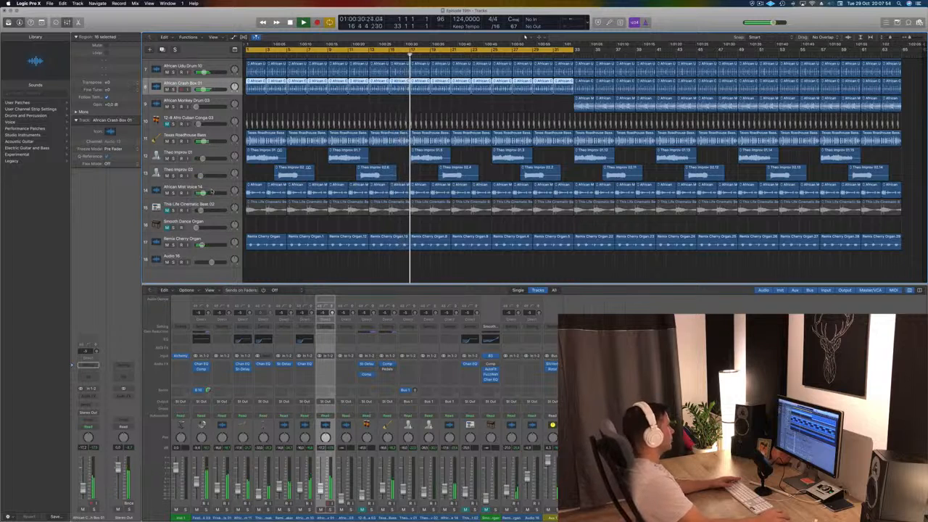
key("Return")
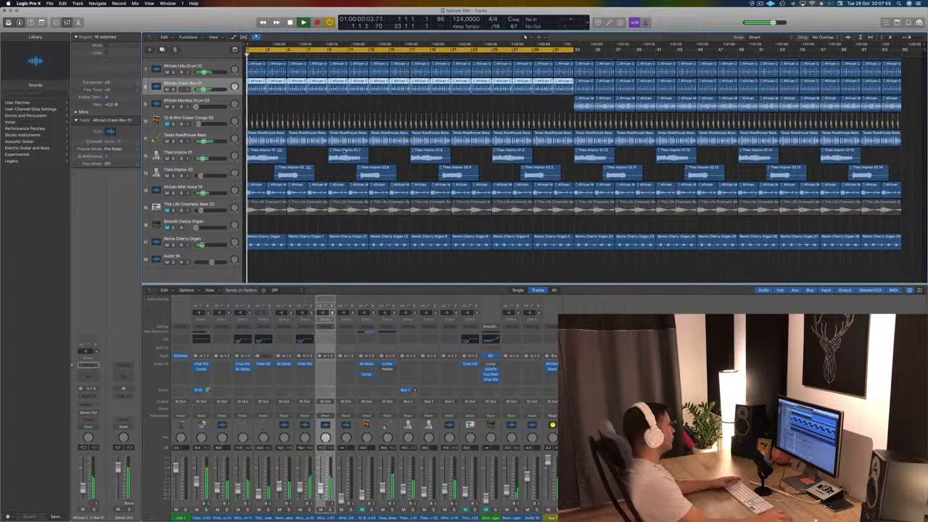
Delete the African Mist Voice 14 regions before bar 9.
left_click(263, 182)
left_click(260, 187)
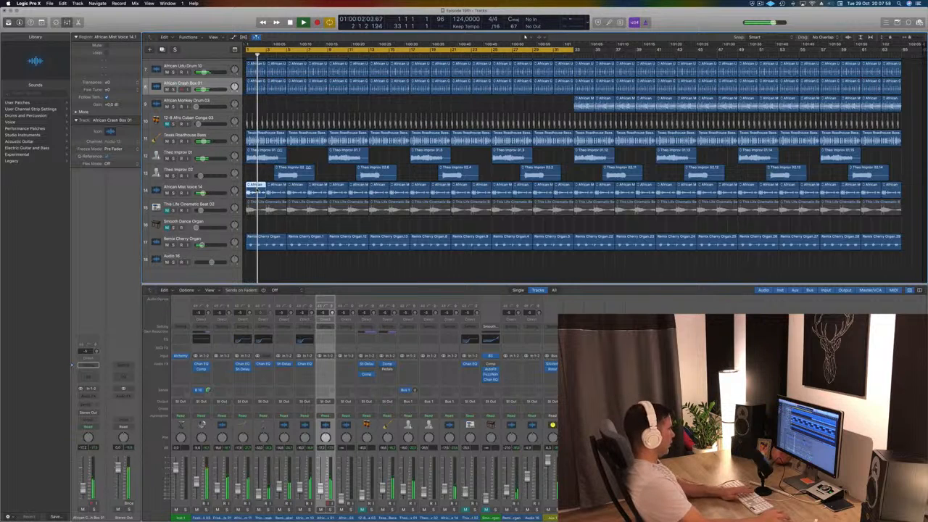
key("Delete")
left_click_drag(256, 190, 322, 185)
key("Delete")
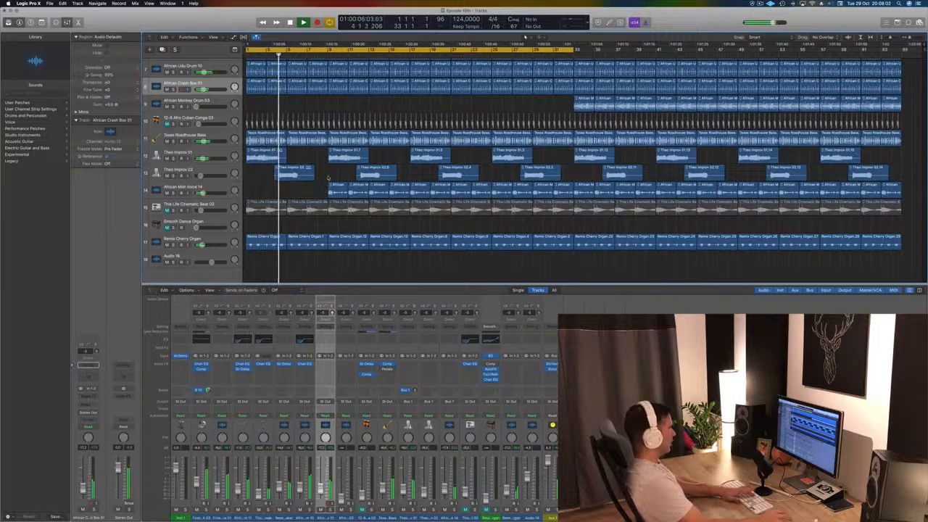
Delete the Theo Improv 01, Theo Improv 02 and Remix Cherry Organ regions between bars 9 and 17.
left_click(368, 171)
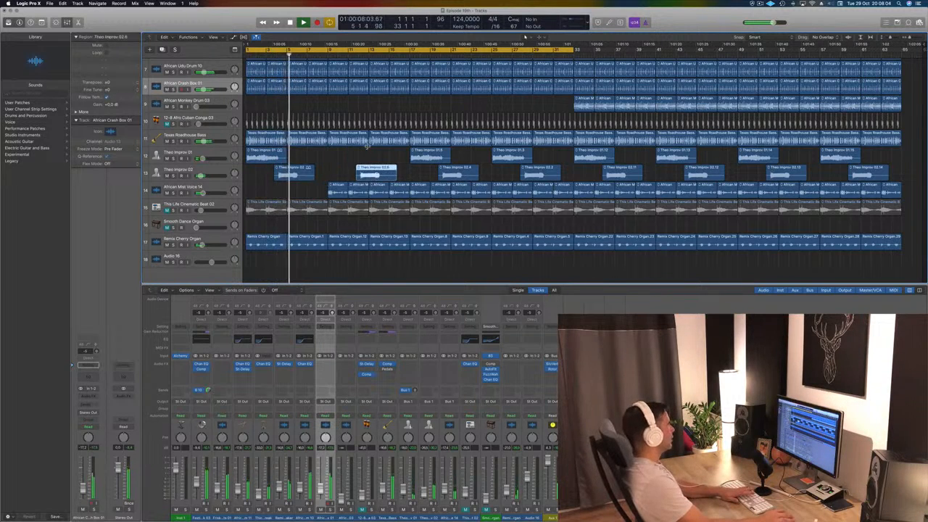
key("Delete")
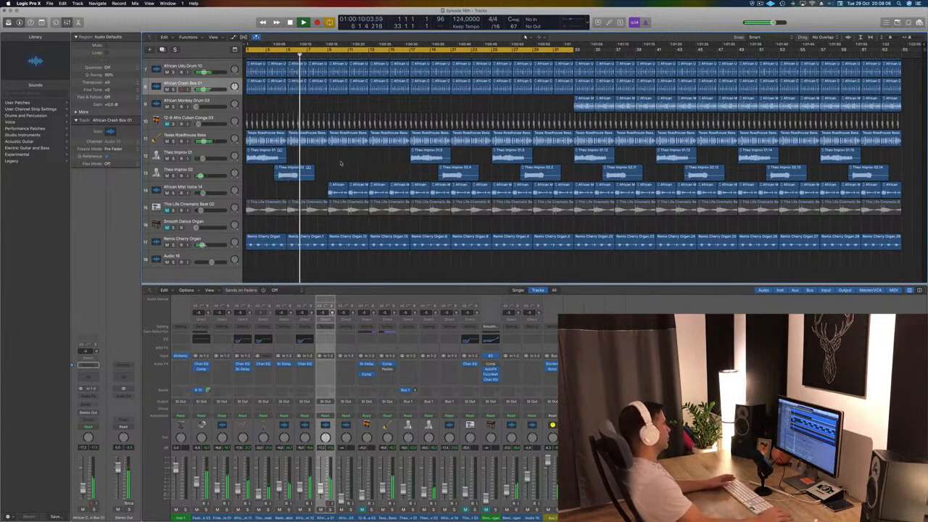
left_click(346, 244)
key("Delete")
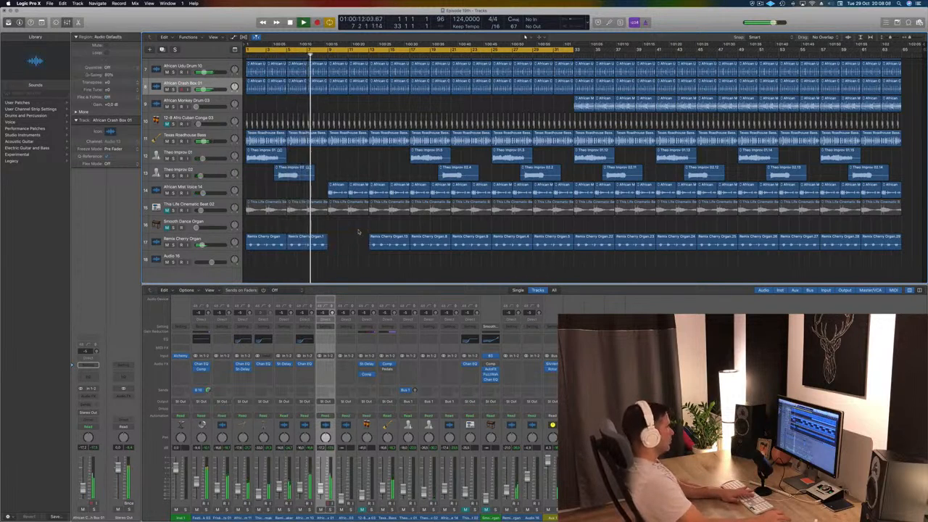
left_click(385, 244)
key("Delete")
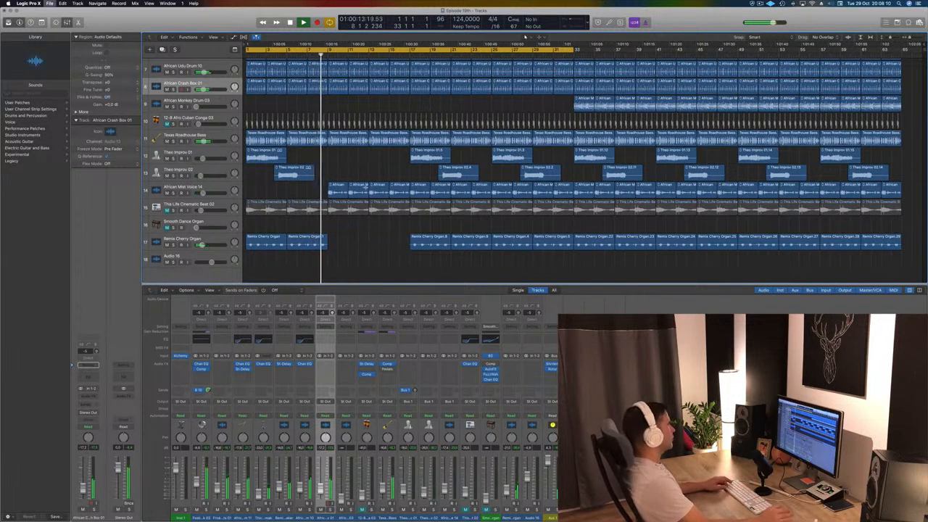
scroll(363, 174, "up", 3)
scroll(362, 167, "up", 2)
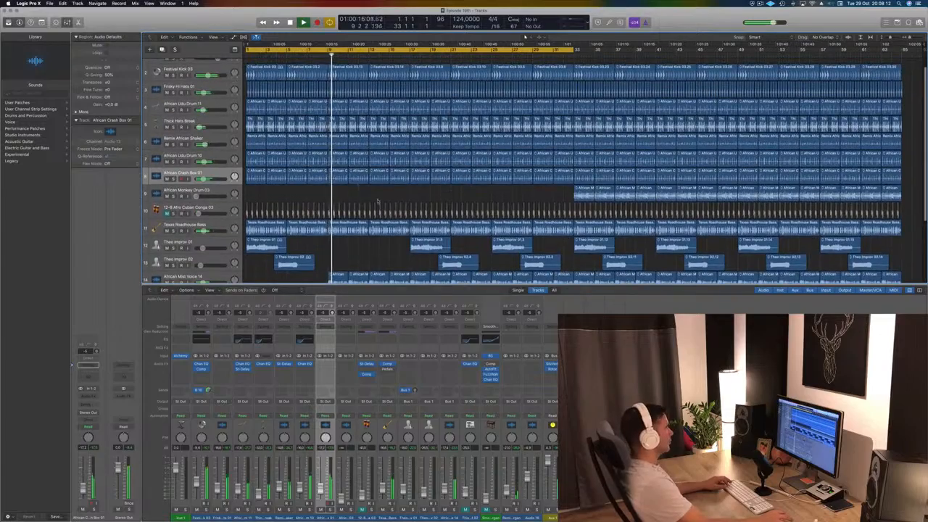
scroll(378, 192, "down", 3)
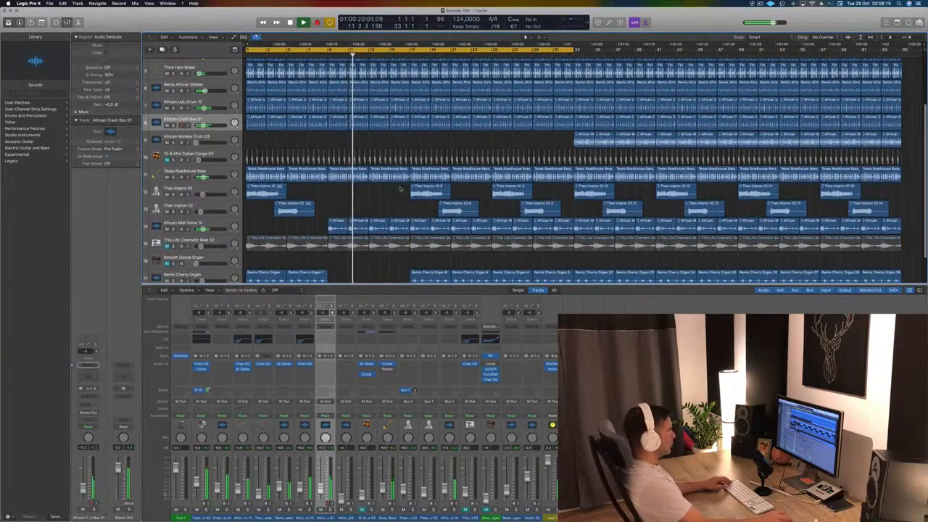
Delete the Theo Improv regions between bars 17 and 33, and the African Mist Voice 14 and This Life Cinematic Beat 02 regions between bars 17 and 25.
left_click_drag(400, 189, 562, 215)
key("Delete")
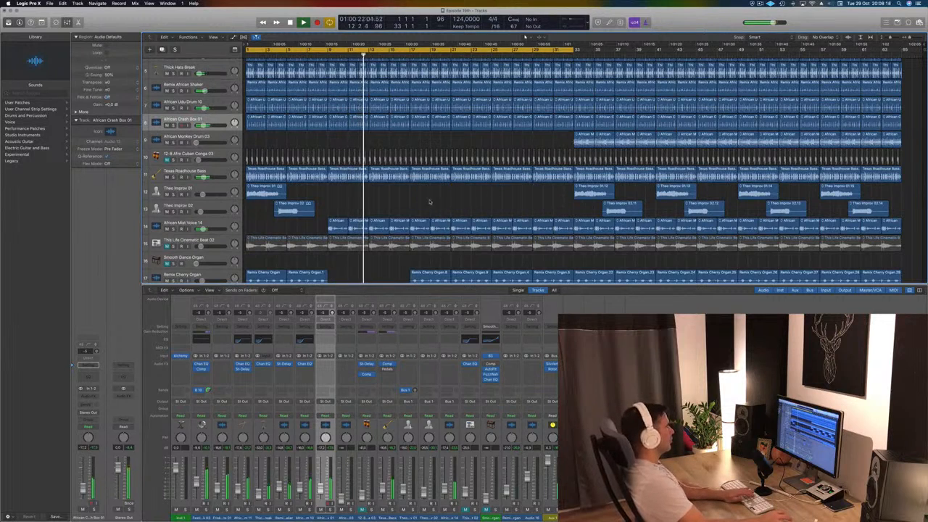
scroll(428, 203, "down", 1)
left_click_drag(423, 213, 491, 242)
key("Delete")
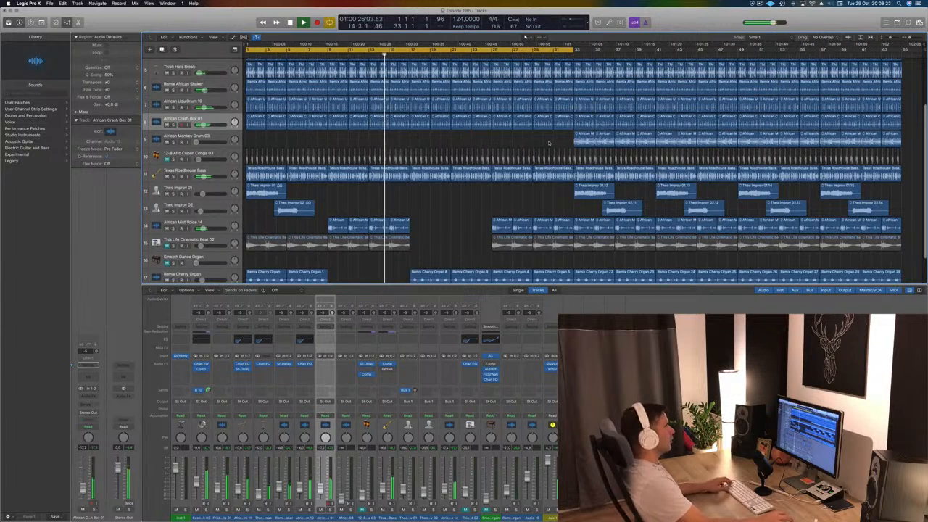
Move the first five African Monkey Drum 03 regions to bar 17 and delete the Remix Cherry Organ regions between bars 17 and 25.
left_click_drag(571, 130, 675, 142)
left_click_drag(589, 138, 425, 139)
scroll(427, 210, "down", 1)
scroll(428, 210, "down", 2)
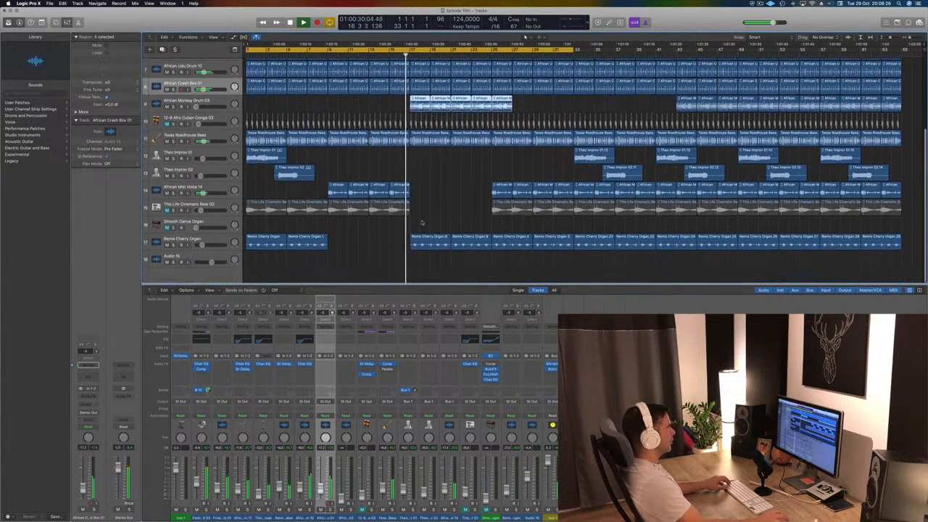
left_click_drag(435, 225, 472, 243)
key("Delete")
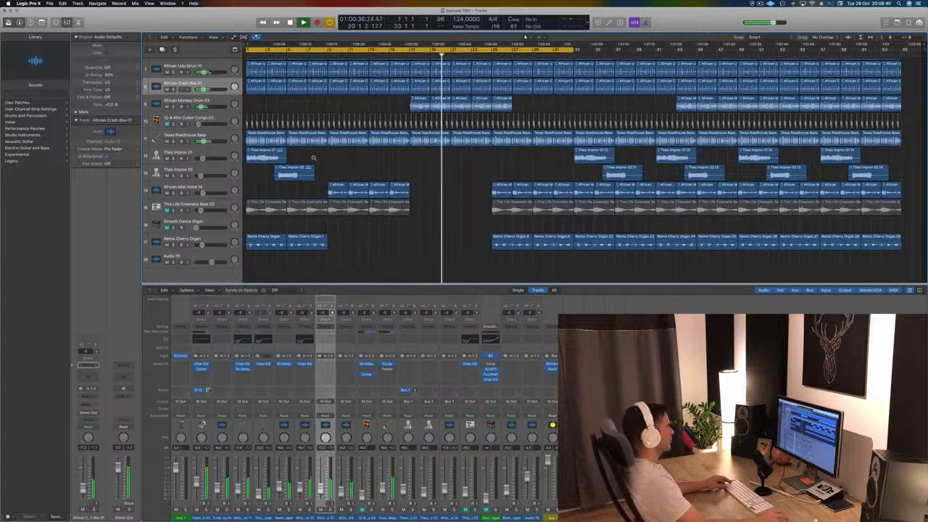
Switch the Texas Roadhouse Bass track's compressor to the Platinum Digital model and audition it from the beginning.
scroll(354, 219, "down", 2)
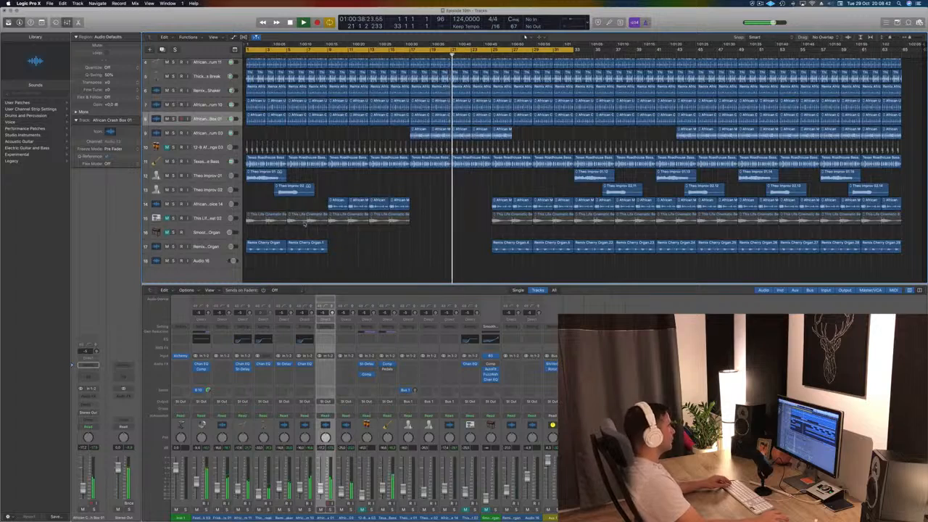
scroll(305, 224, "down", 3)
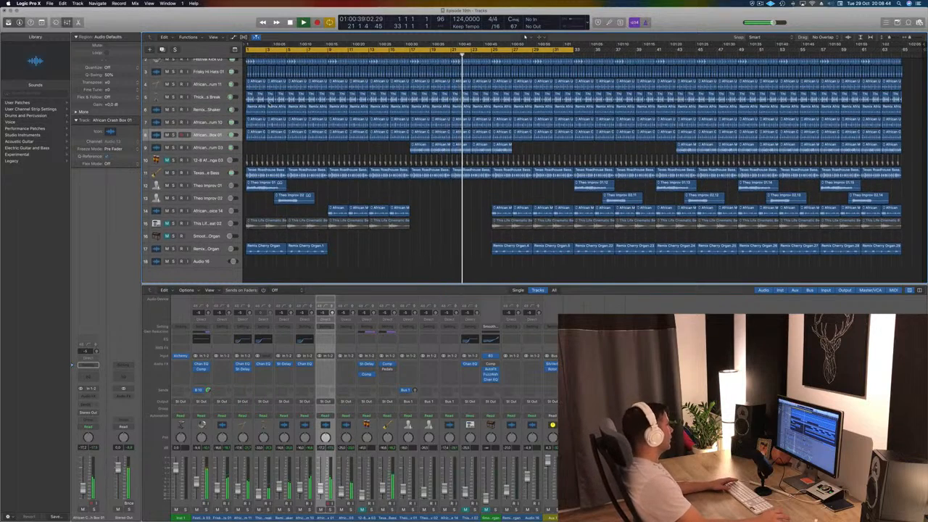
scroll(270, 104, "down", 1)
key("space")
left_click(208, 174)
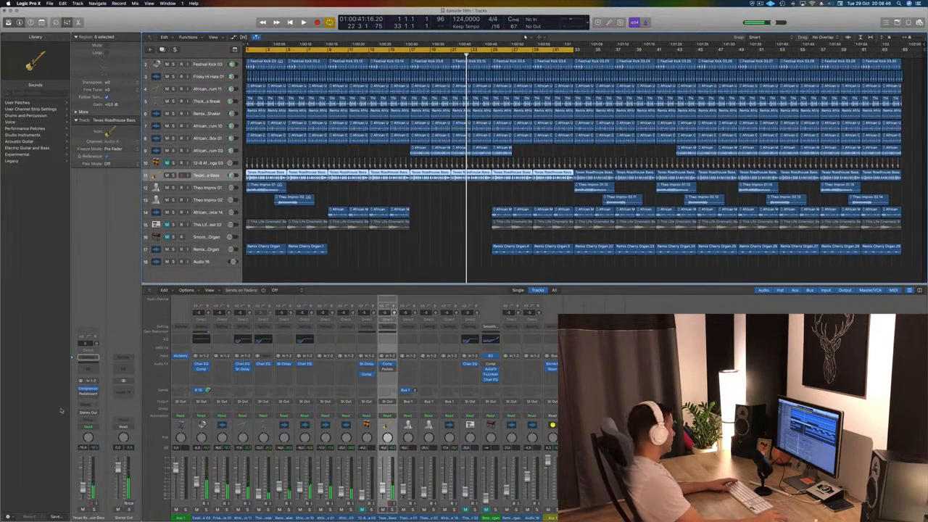
left_click(89, 389)
key("space")
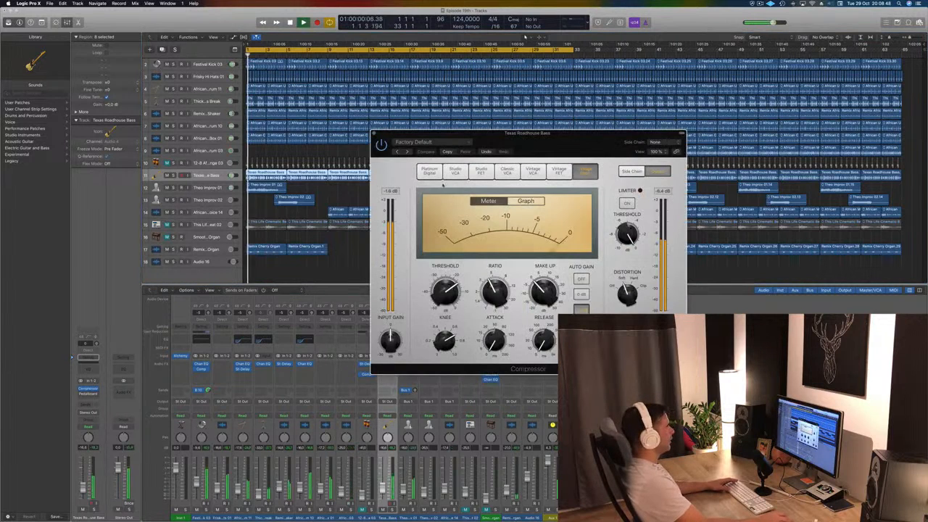
left_click(430, 172)
left_click_drag(523, 139, 560, 141)
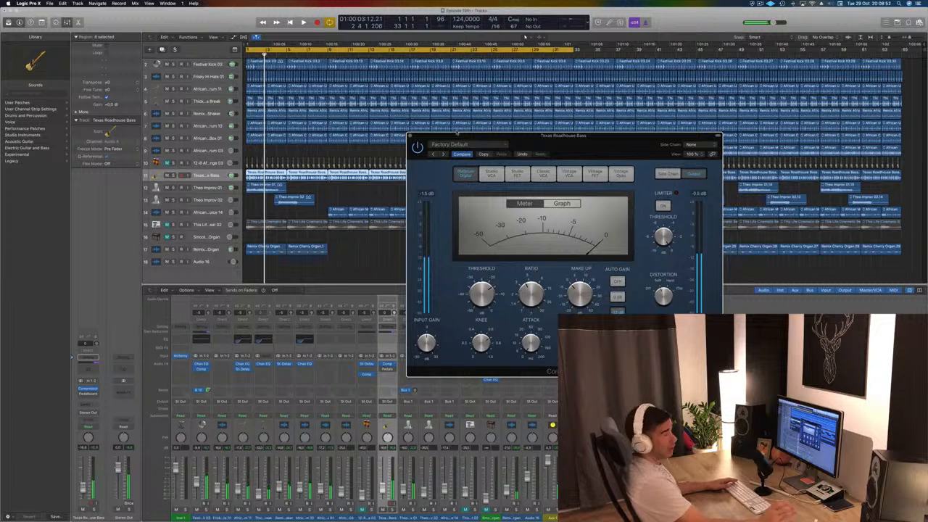
key("space")
left_click_drag(533, 138, 508, 139)
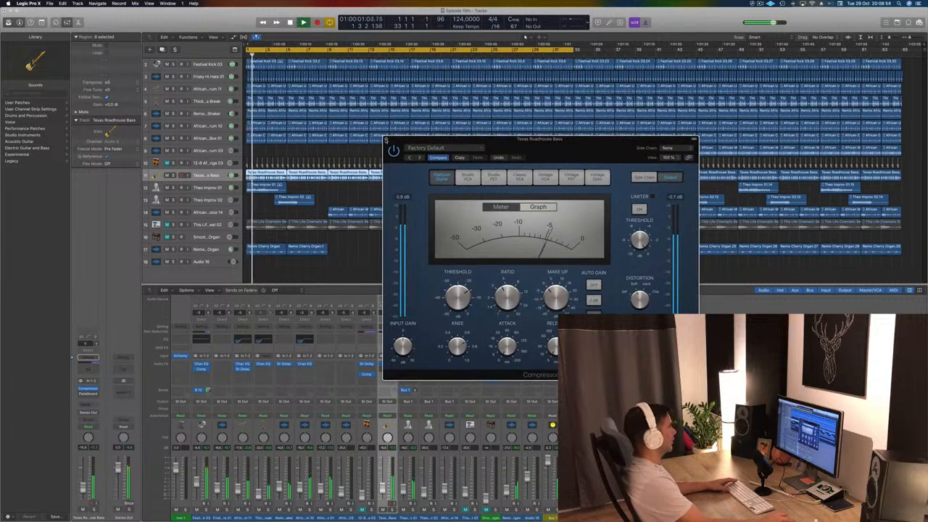
left_click(386, 139)
Hide the mixer, enlarge the track rows and return the playhead to the beginning of the song.
scroll(353, 194, "down", 1)
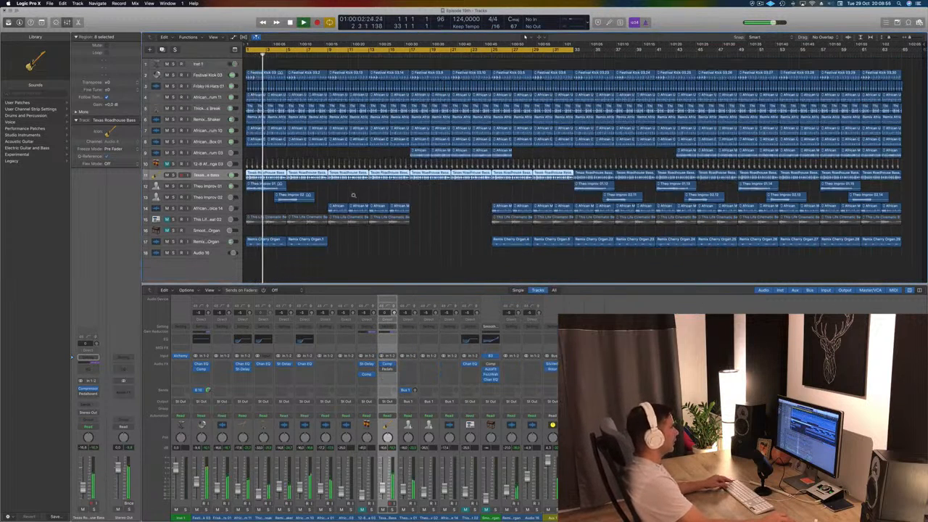
scroll(359, 200, "up", 2)
scroll(359, 199, "up", 1)
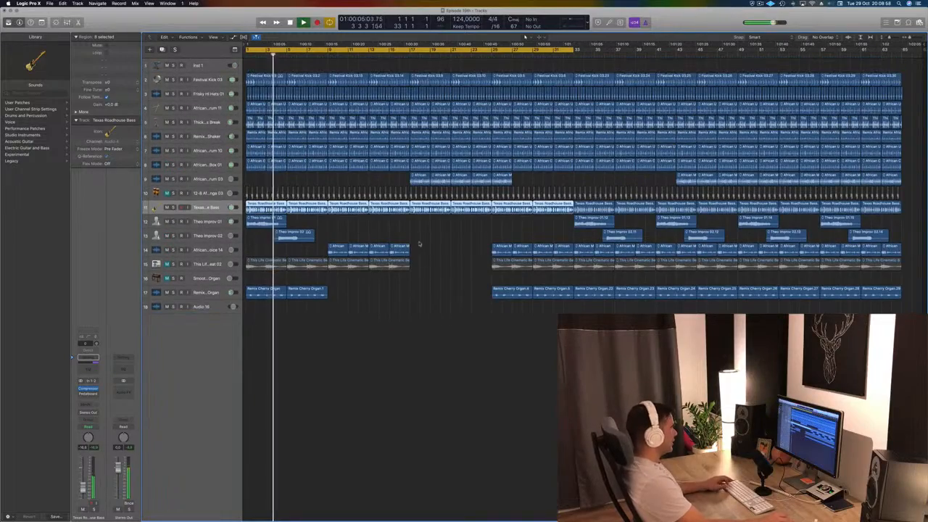
key("x")
scroll(428, 322, "up", 3)
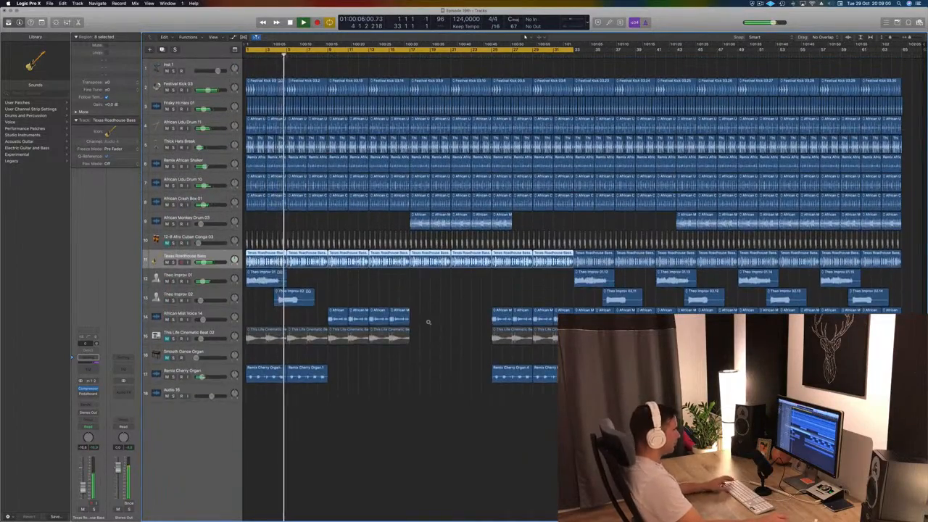
key("Return")
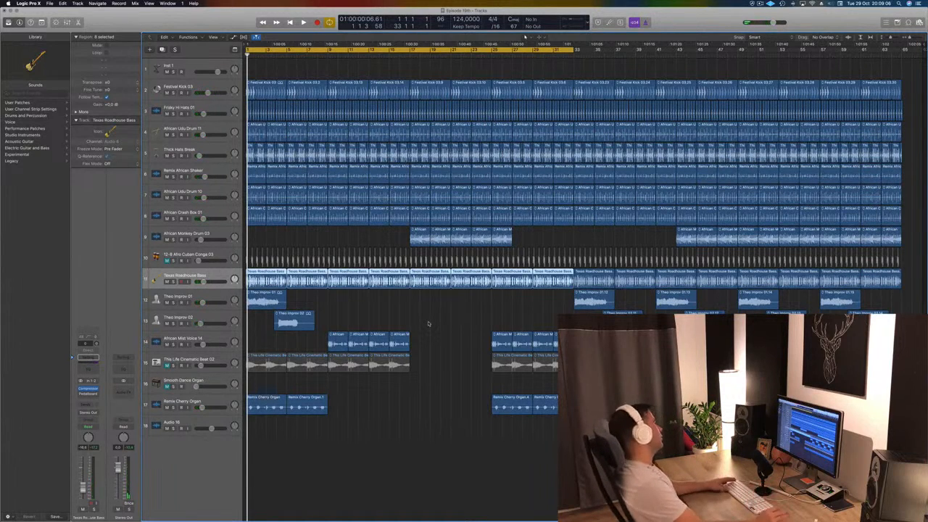
Delete the 12-8 Afro Cuban Conga 03 track together with its regions.
key("Up")
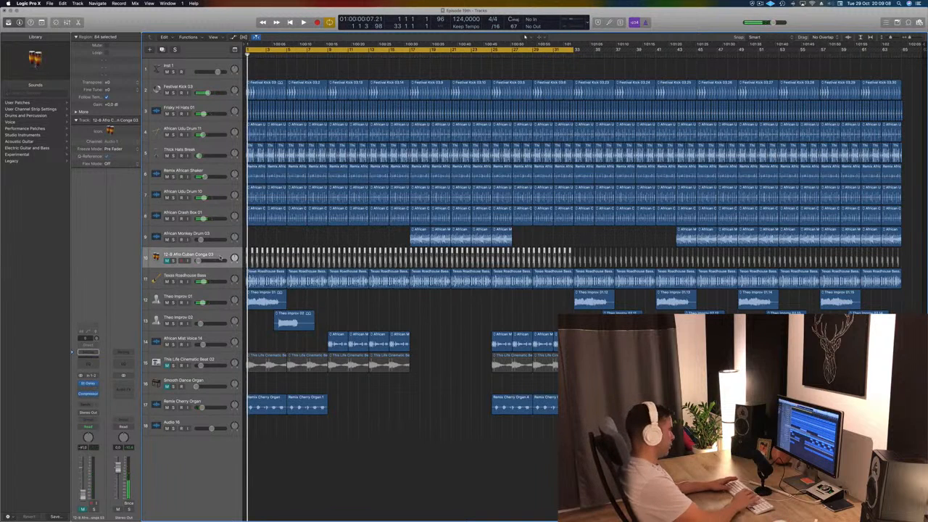
key("BackSpace")
key("super+BackSpace")
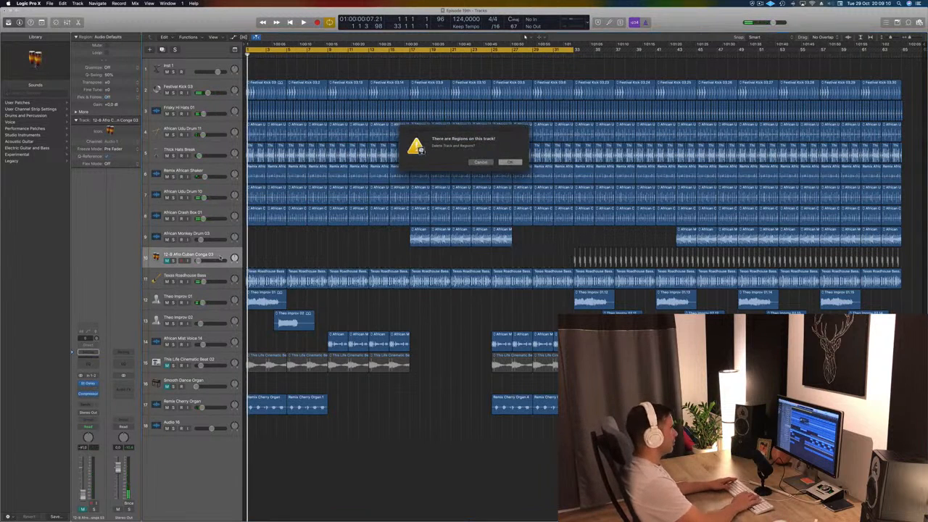
key("Return")
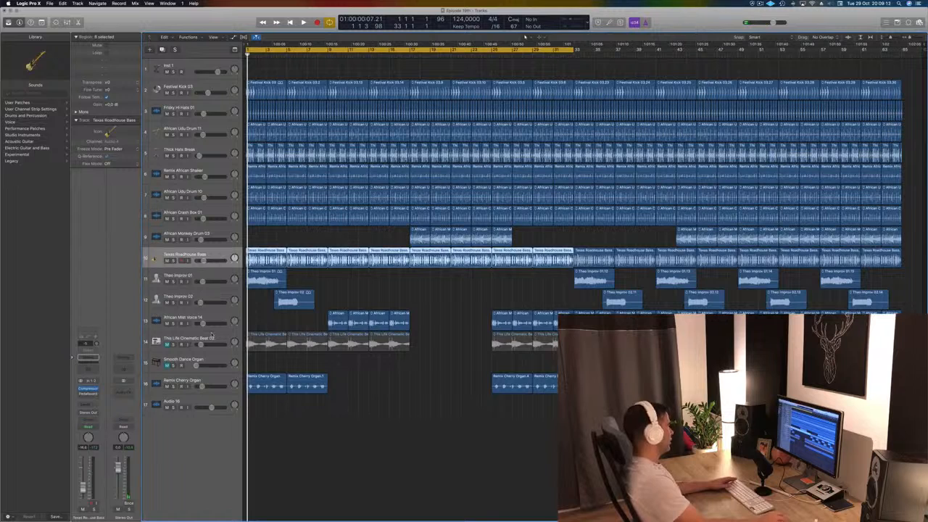
Delete the This Life Cinematic Beat 02 track together with its regions.
left_click(212, 333)
key("BackSpace")
key("super+BackSpace")
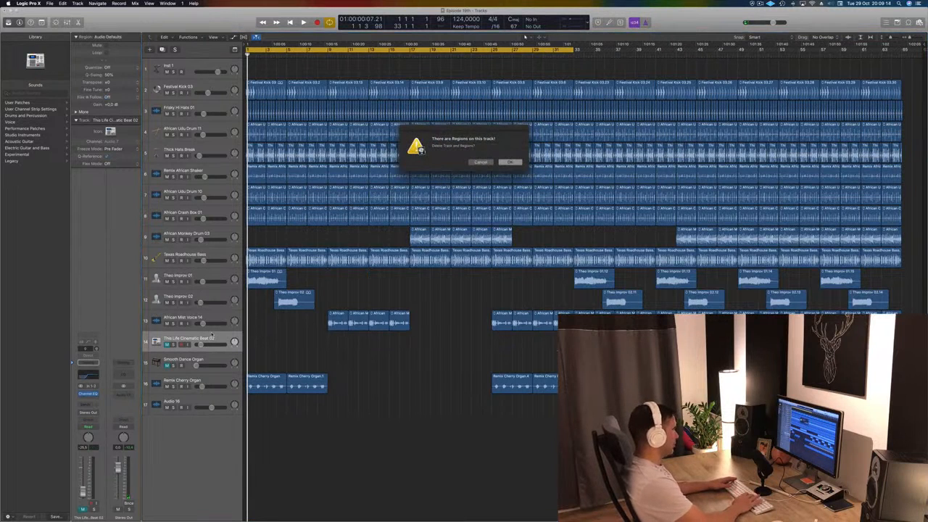
key("Return")
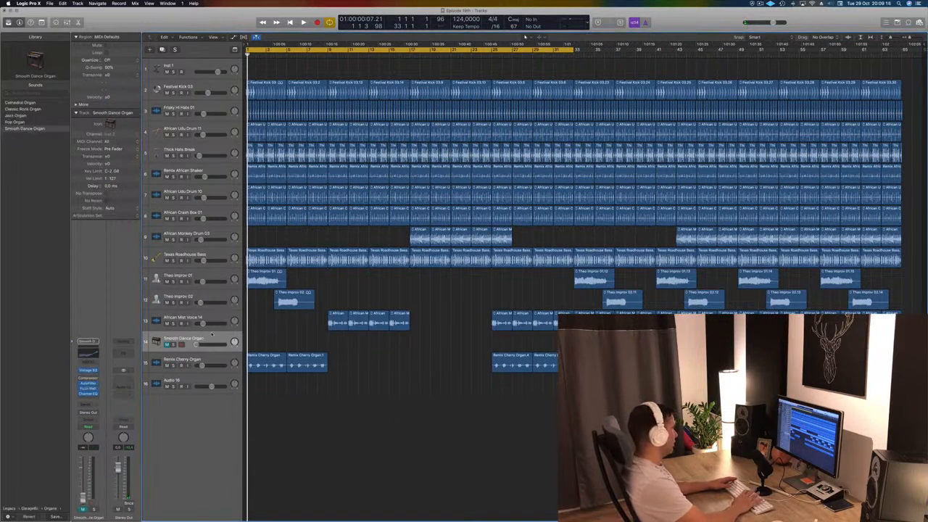
Delete the Smooth Dance Organ and Audio 16 tracks.
key("super+BackSpace")
key("Down")
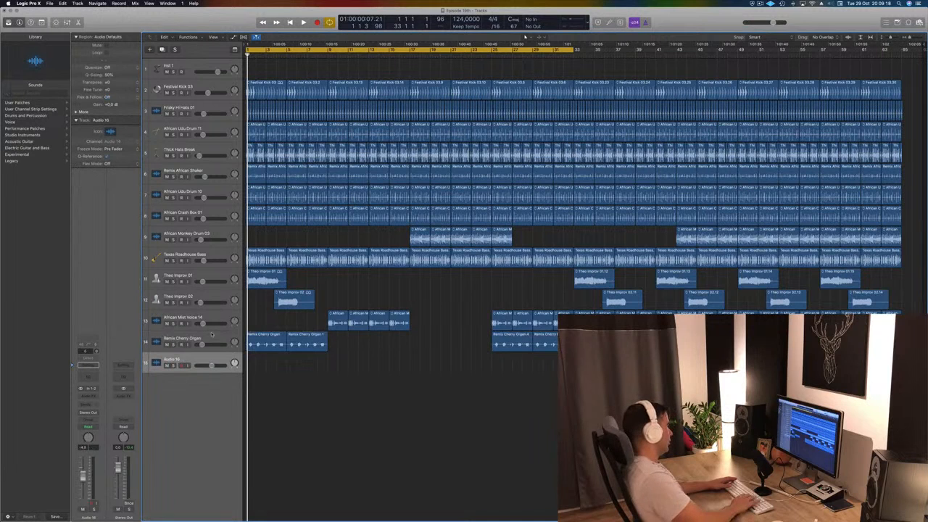
key("super+BackSpace")
Lower the Remix Cherry Organ track's volume to about -25 dB during playback and replay from the beginning.
key("space")
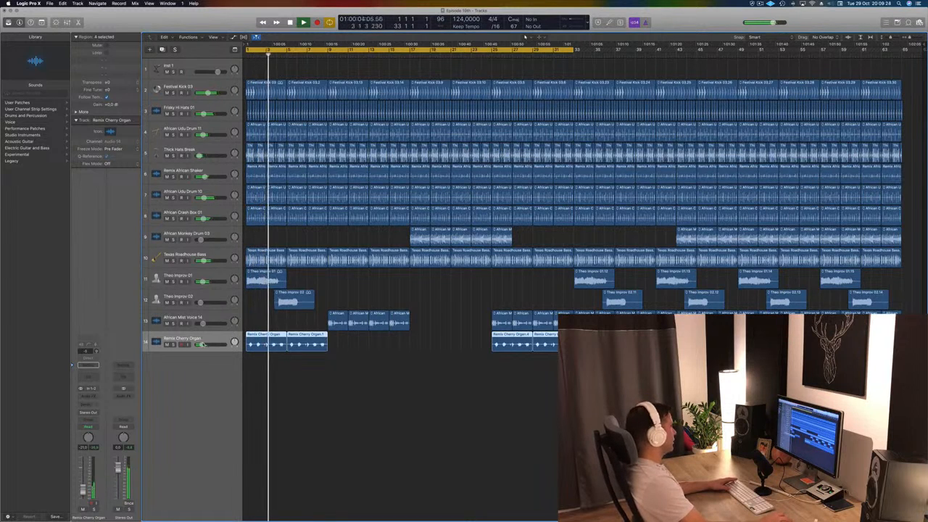
left_click_drag(214, 344, 202, 343)
left_click(386, 290)
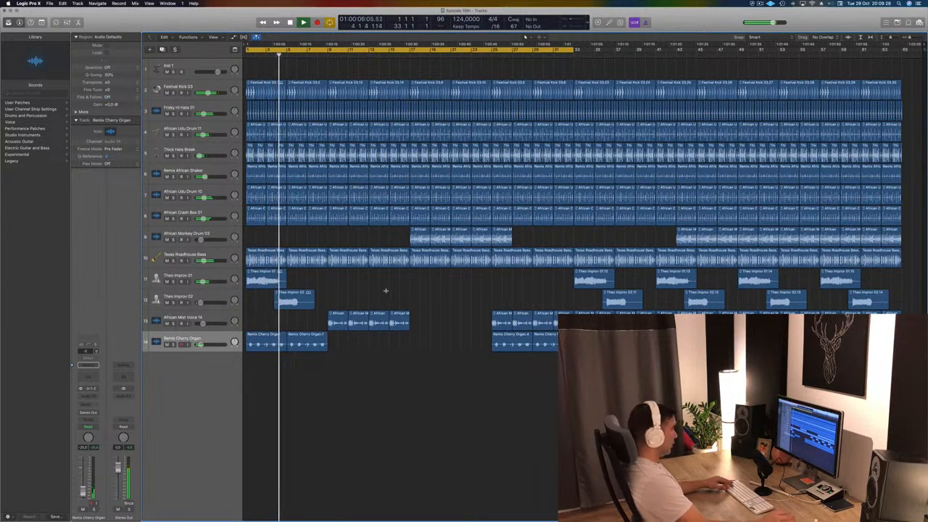
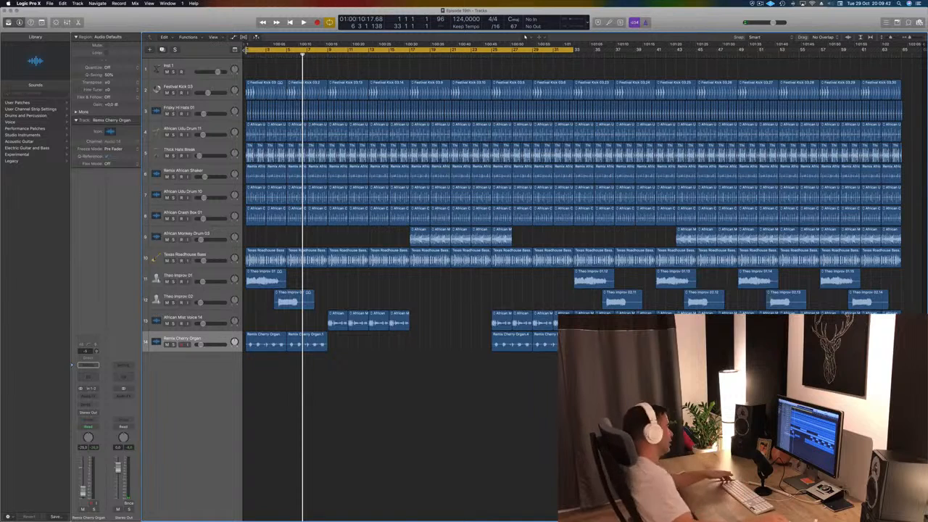
key("space")
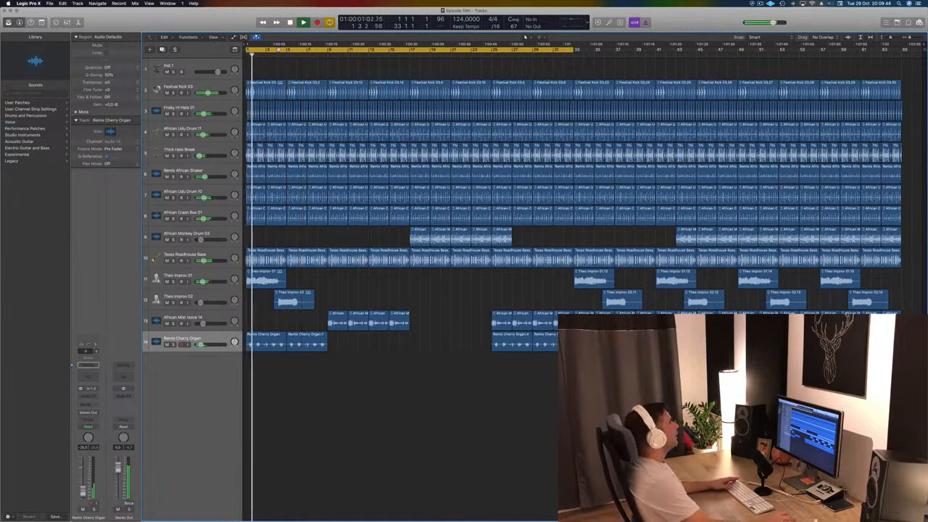
Shift the cycle range to bars 17 to 49 and delete the Remix Cherry Organ regions between bars 25 and 33.
left_click_drag(291, 51, 457, 52)
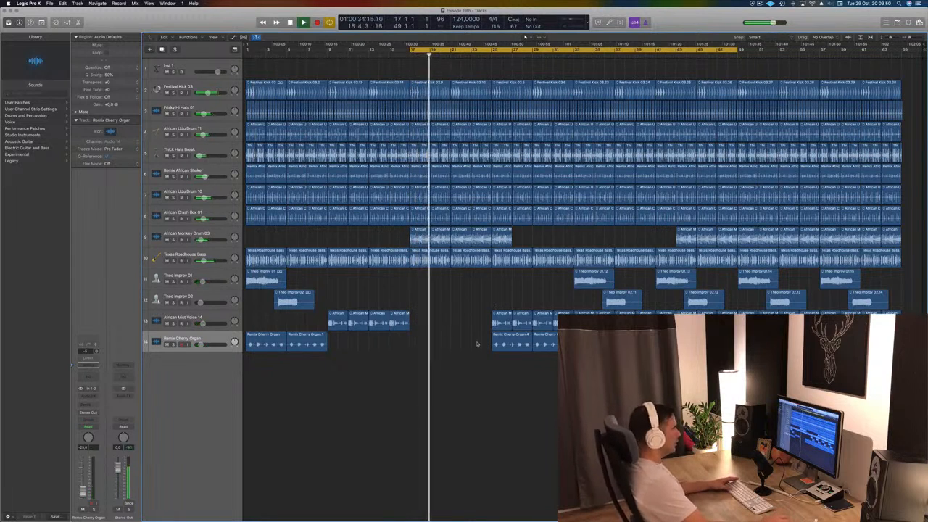
left_click_drag(478, 340, 537, 345)
key("Delete")
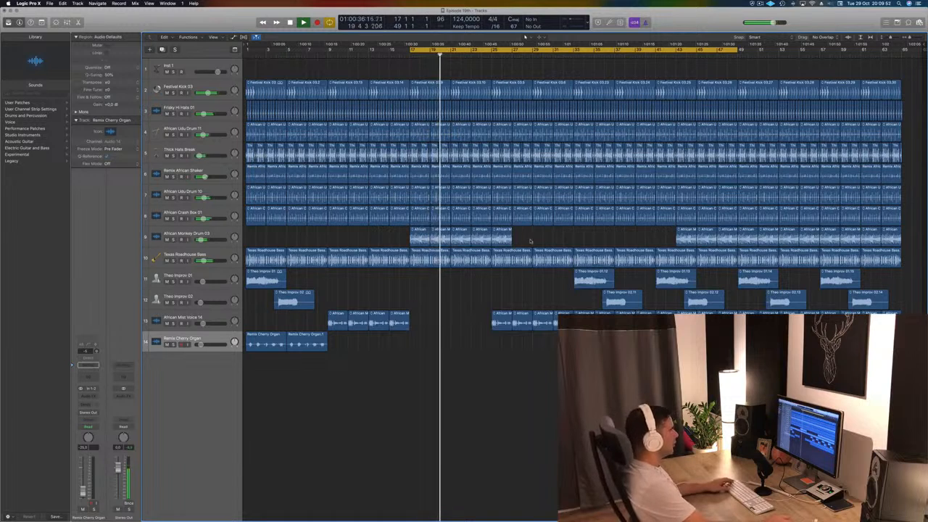
Delete the single African Monkey Drum 03 region at bar 25.
left_click_drag(531, 235, 425, 238)
left_click(499, 237)
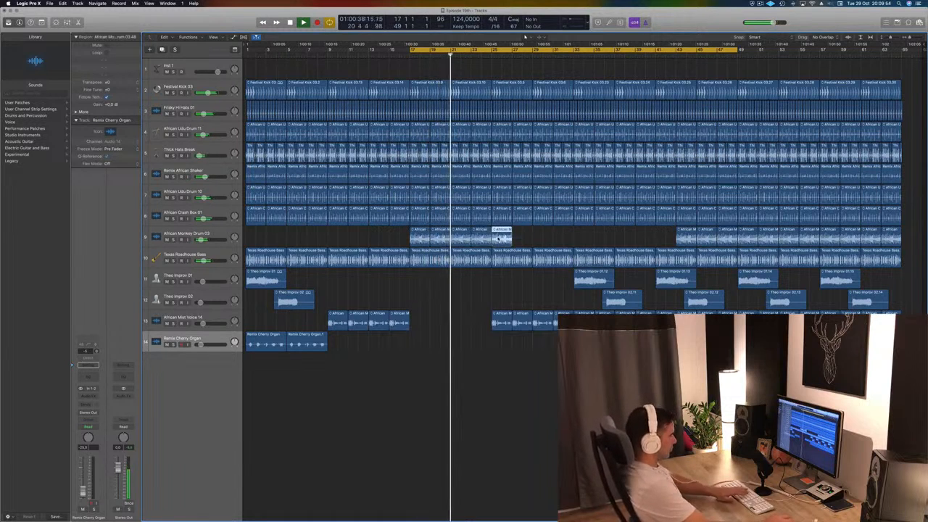
key("Delete")
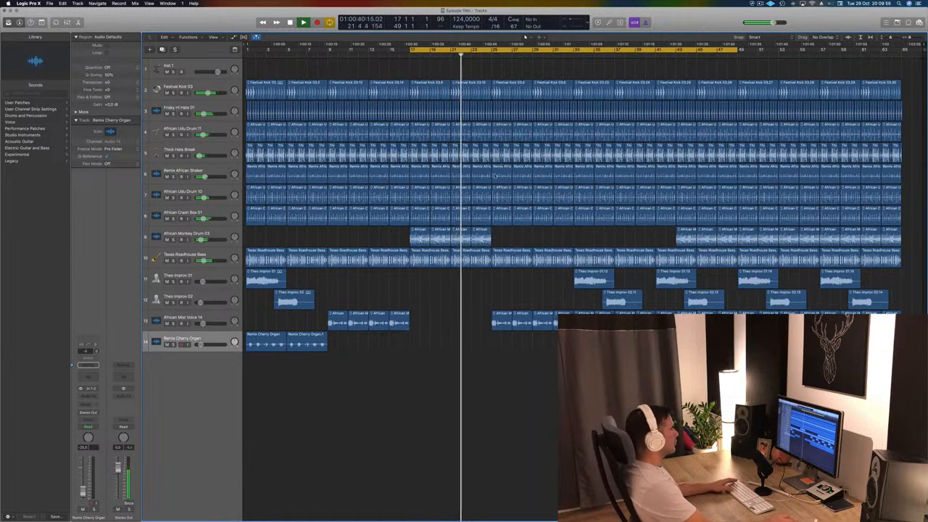
Delete the African Udu Drum 11, Thick Hats Break, Remix African Shaker, African Udu Drum 10 and African Crash Box 01 regions between bars 25 and 33.
left_click_drag(502, 229, 574, 123)
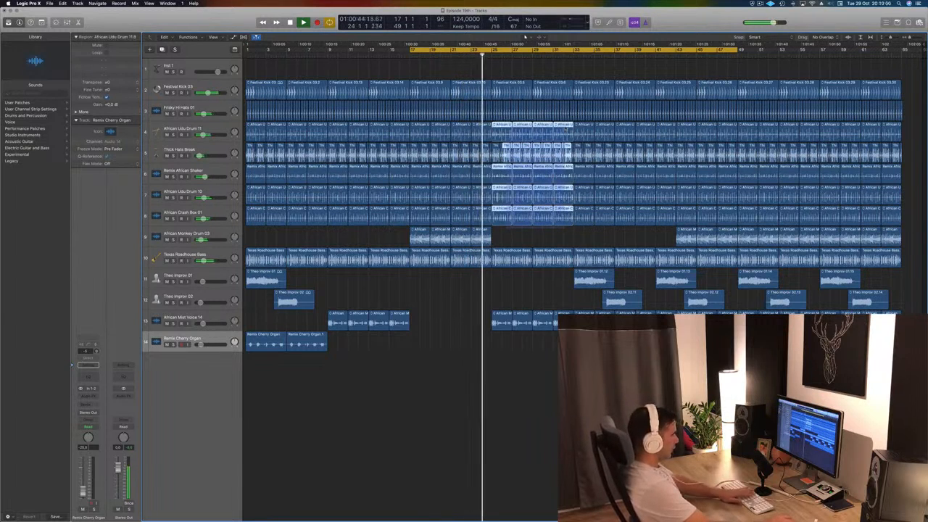
key("Delete")
key("space")
Copy the four African Monkey Drum 03 regions to bar 25, start the cycle range at bar 25 and play.
mouse_move(515, 229)
left_mouse_down()
mouse_move(445, 238)
mouse_move(500, 240)
left_mouse_up()
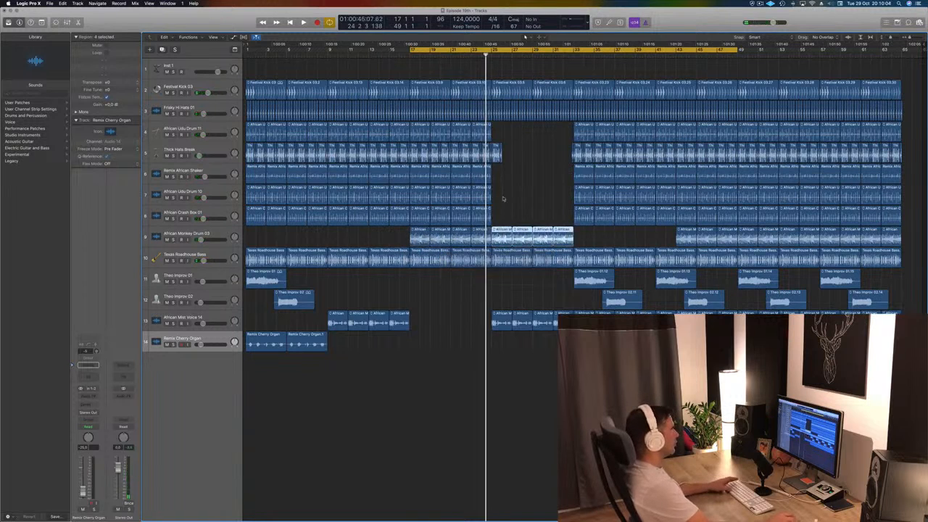
left_click(411, 51)
key("space")
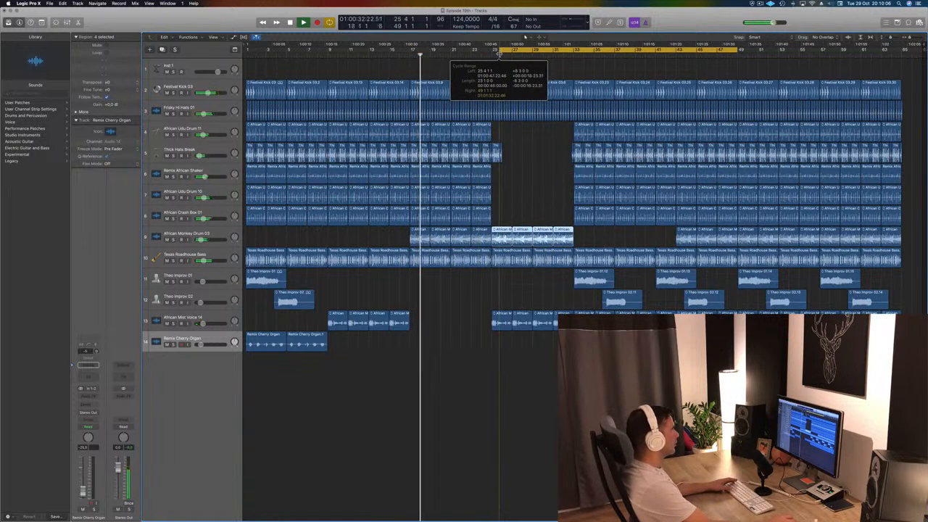
Delete the leftover Thick Hats Break region at bar 25 and the African Monkey Drum 03 copies between bars 25 and 33.
left_click(496, 148)
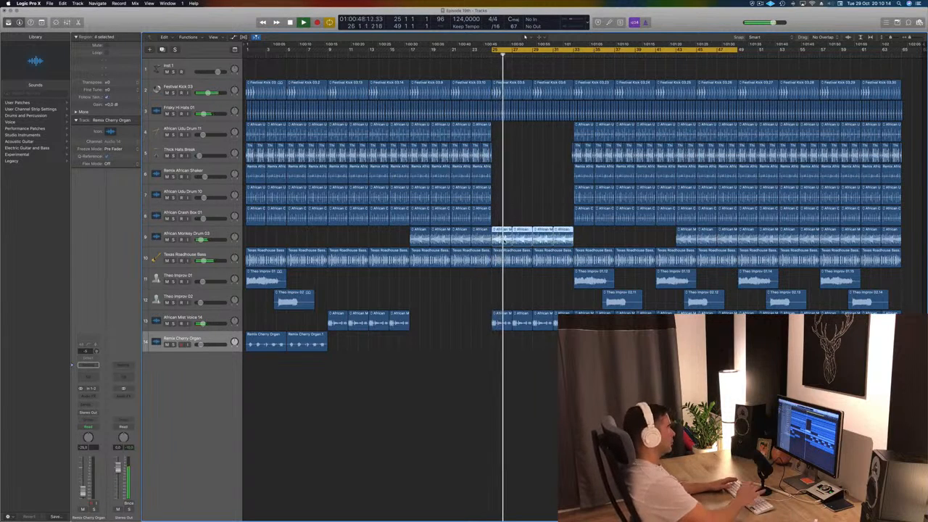
key("Delete")
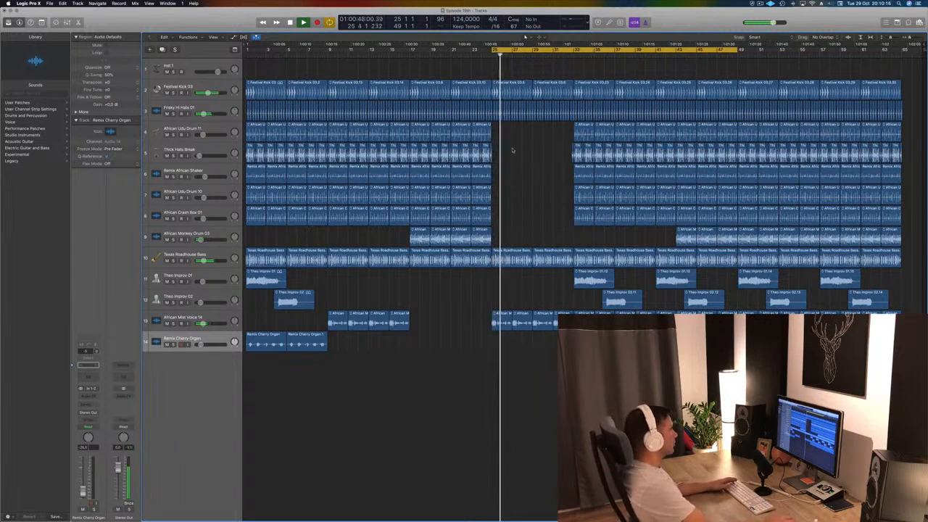
Delete the two Texas Roadhouse Bass regions between bars 25 and 33 and copy the African Monkey Drum 03 regions into those bars.
key("space")
left_click(540, 258)
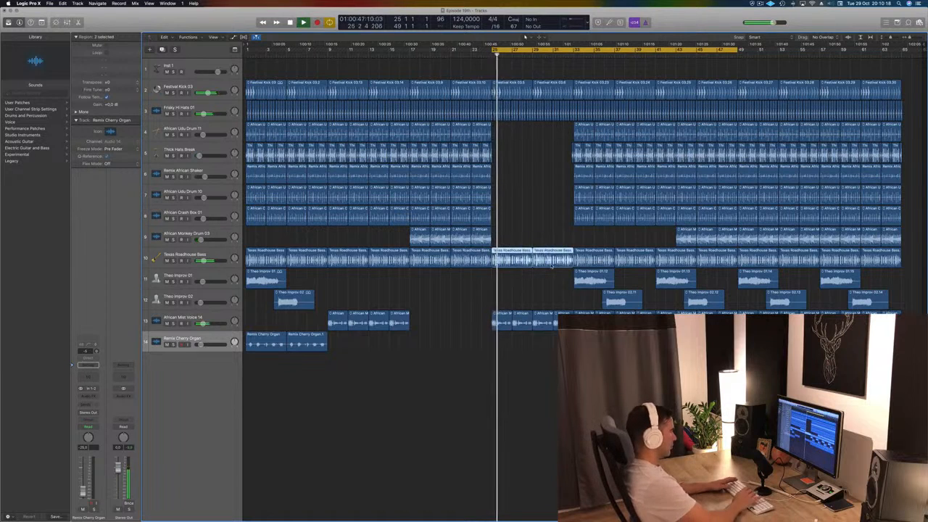
key("Delete")
mouse_move(512, 238)
left_mouse_down()
mouse_move(406, 244)
mouse_move(498, 231)
left_mouse_up()
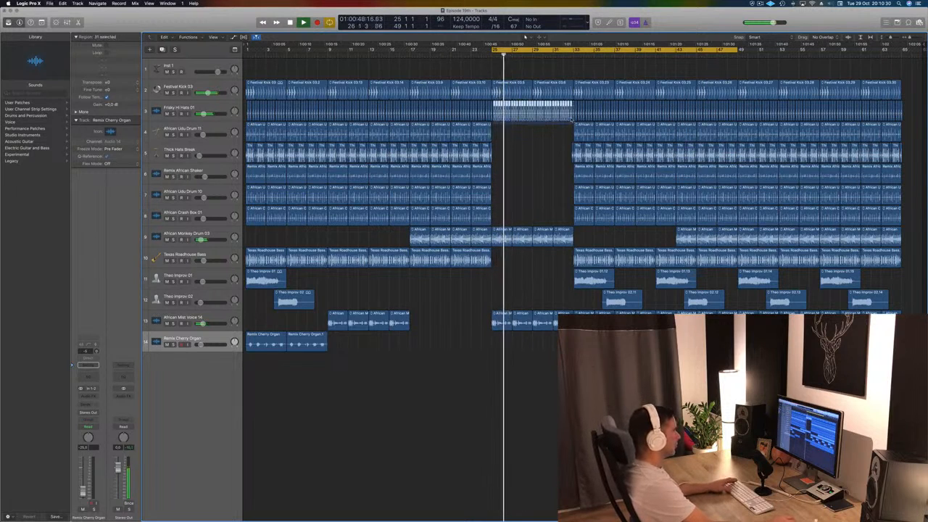
Delete the Frisky Hi Hats 01 regions between bars 25 and 33.
key("Delete")
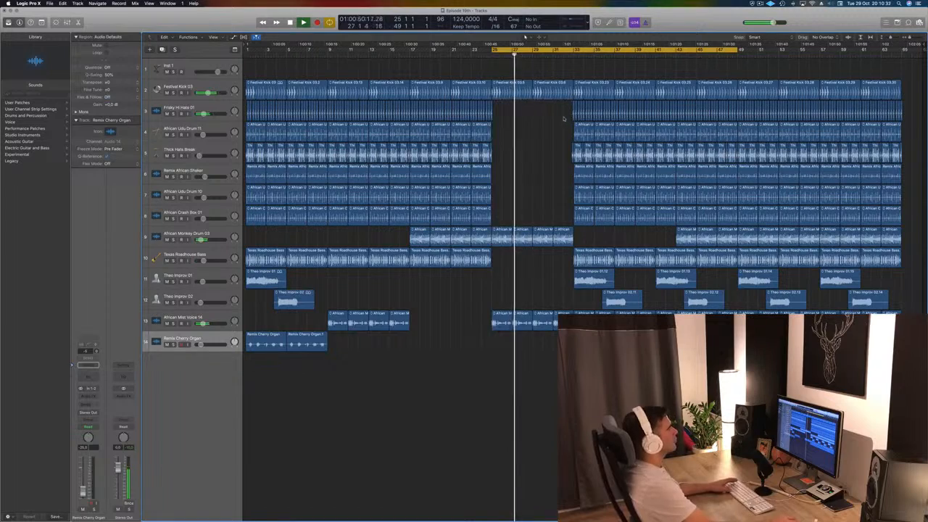
scroll(539, 181, "up", 3)
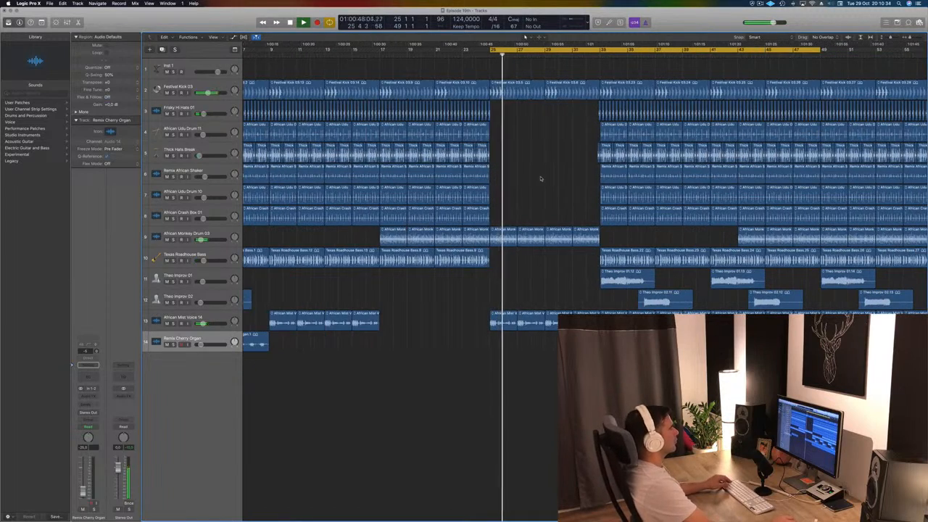
scroll(541, 181, "down", 2)
Add a Channel EQ to the African Monkey Drum 03 track and cut its low frequencies.
left_click(225, 237)
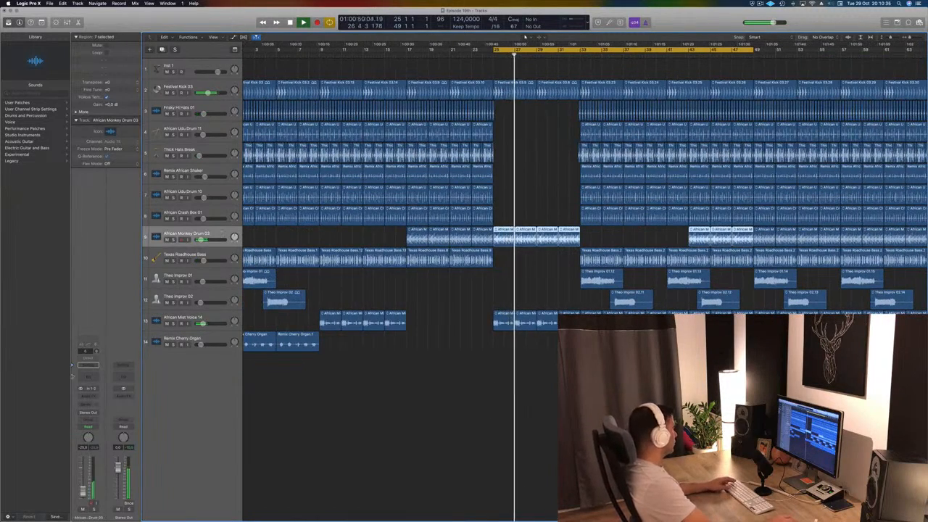
left_click(83, 378)
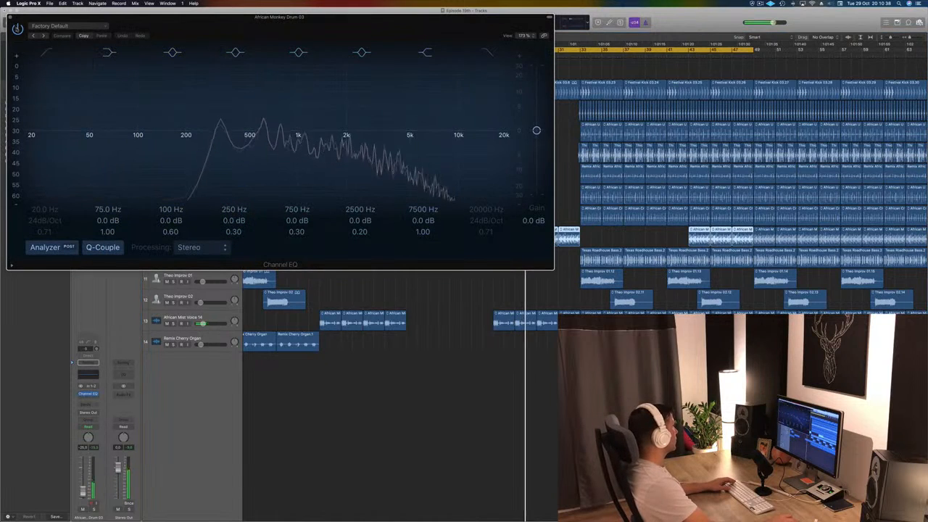
left_click_drag(47, 104, 204, 119)
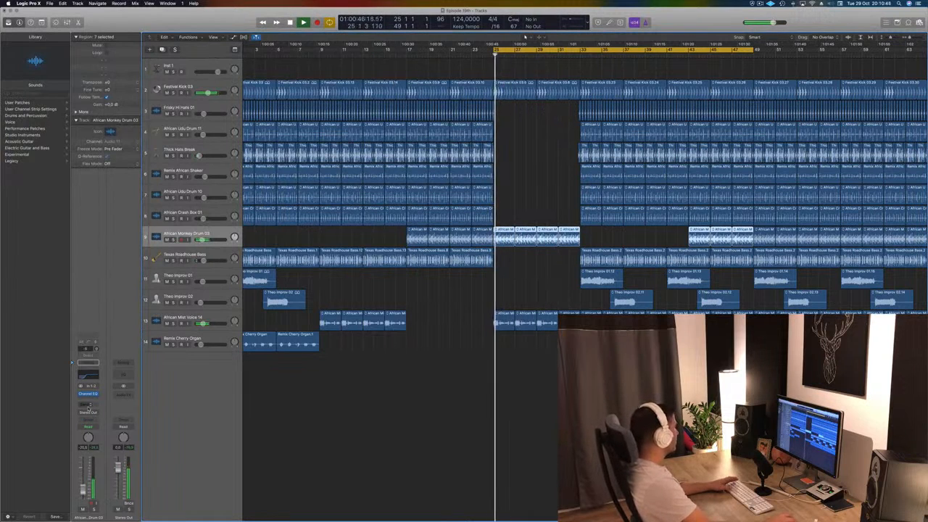
Insert a stereo Compressor below the Channel EQ on the African Monkey Drum 03 track.
left_click(87, 363)
left_click(159, 445)
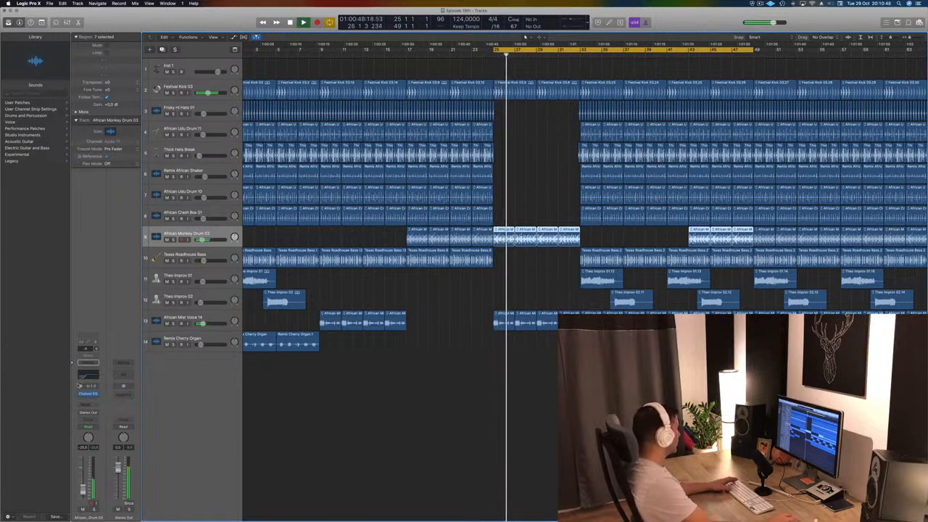
left_click(92, 401)
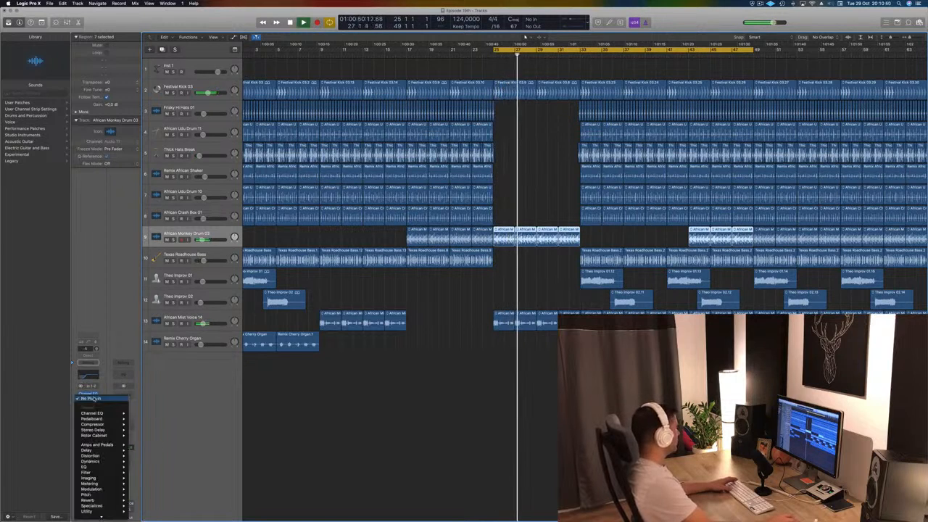
mouse_move(102, 419)
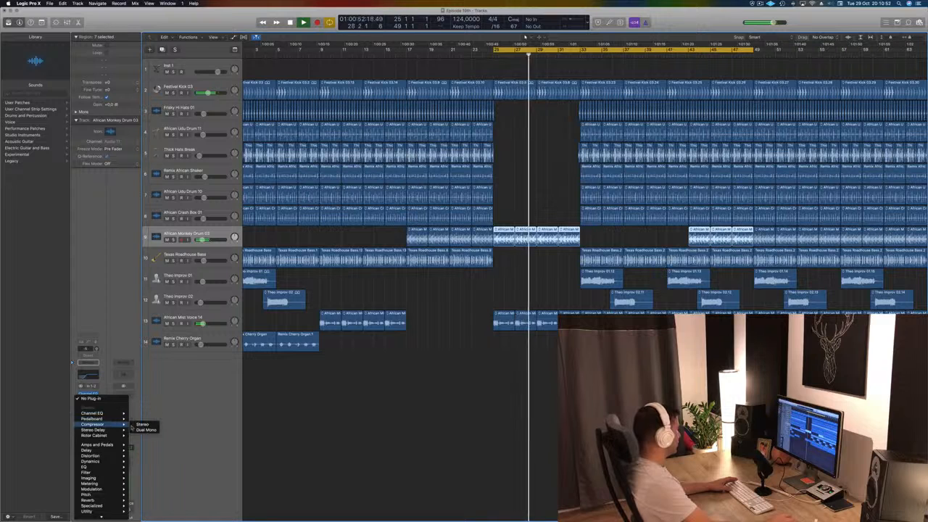
left_click(142, 425)
left_click_drag(251, 29, 399, 39)
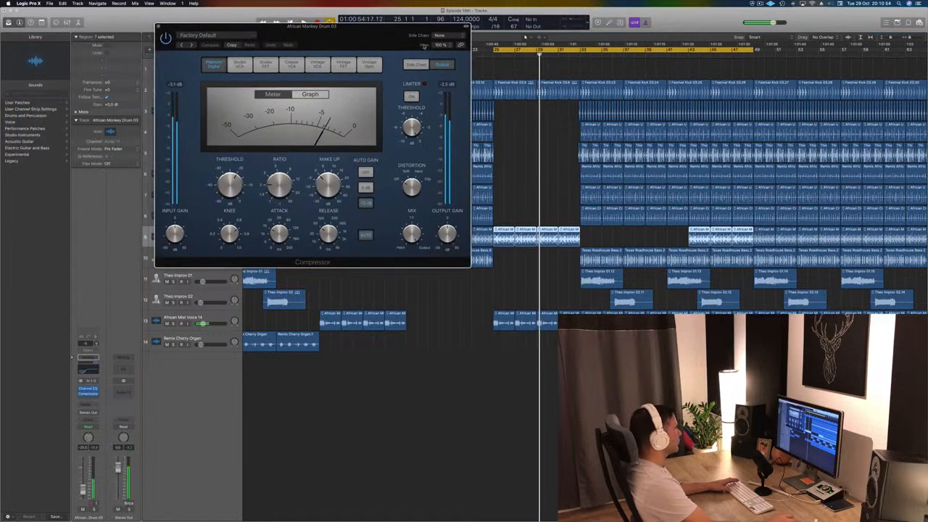
Set the Compressor's side chain source to Bus 10, which carries Festival Kick 03.
left_click(446, 35)
mouse_move(457, 62)
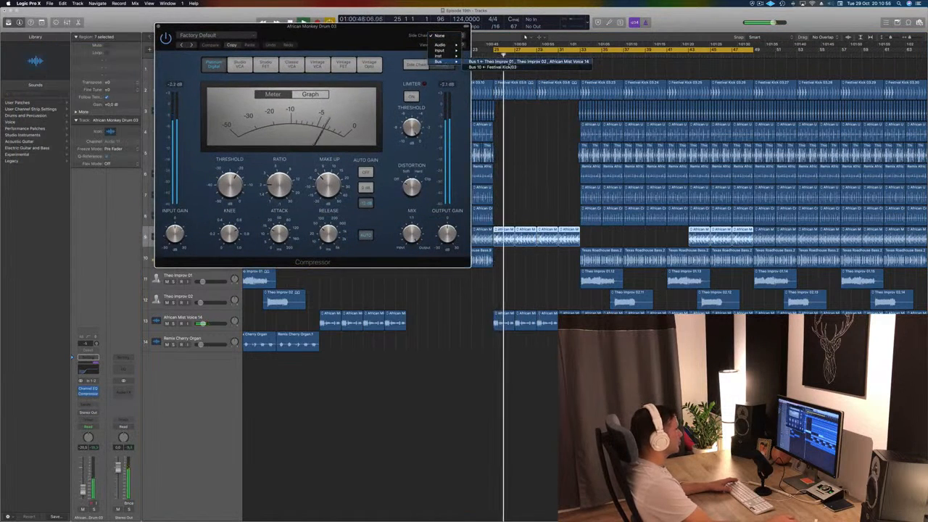
left_click_drag(324, 256, 451, 264)
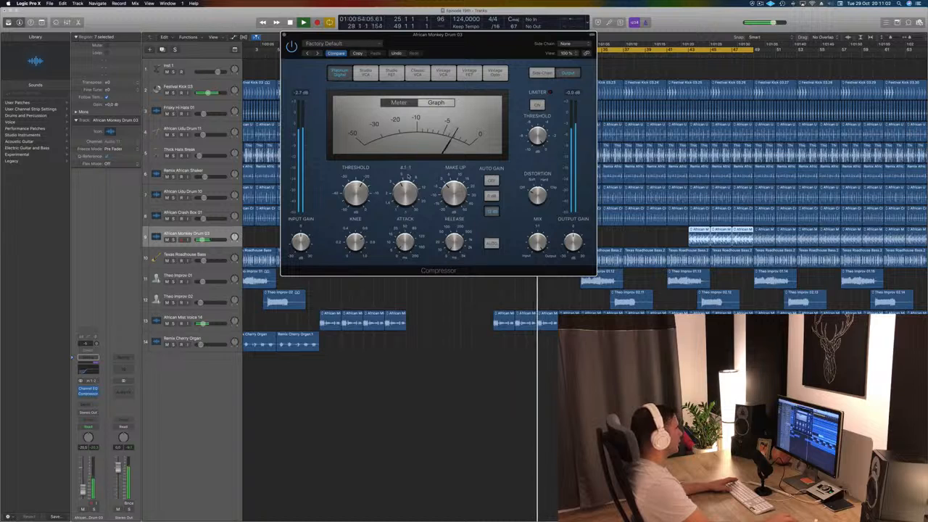
left_click(565, 43)
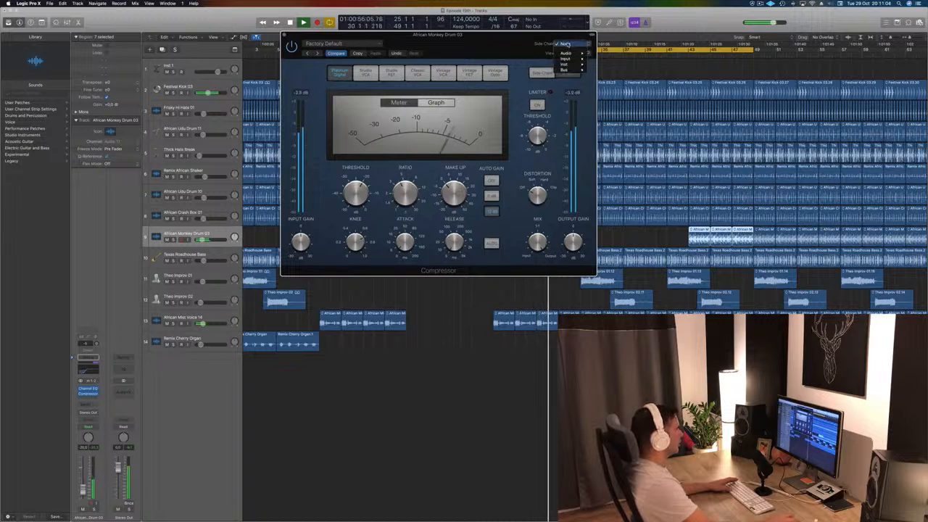
mouse_move(565, 70)
left_click(624, 76)
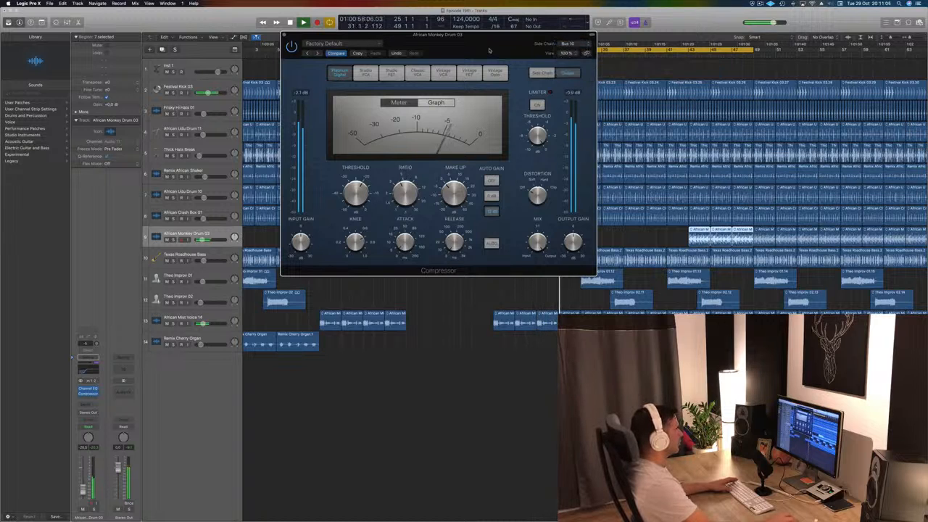
Replay the cycle range with the compressor active and lower the African Monkey Drum 03 track's volume.
left_click_drag(479, 42, 540, 52)
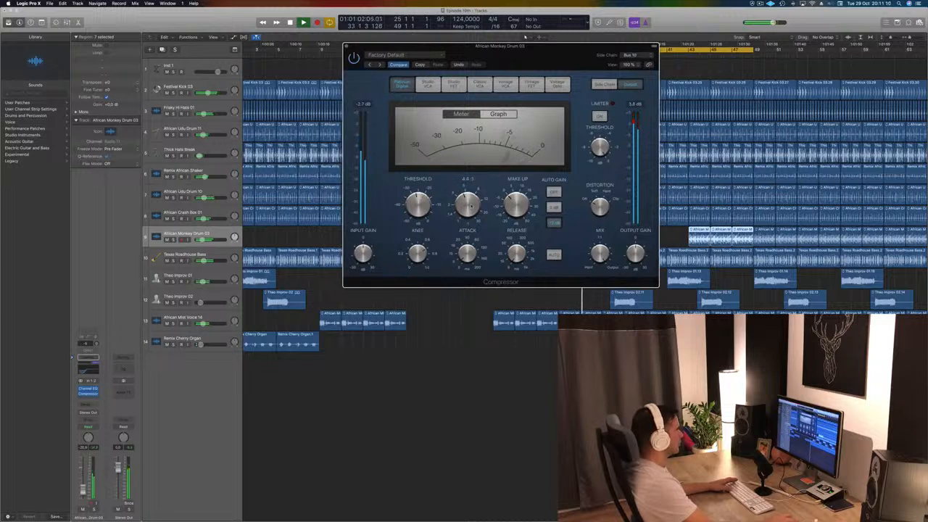
key("space")
left_click_drag(555, 53, 464, 88)
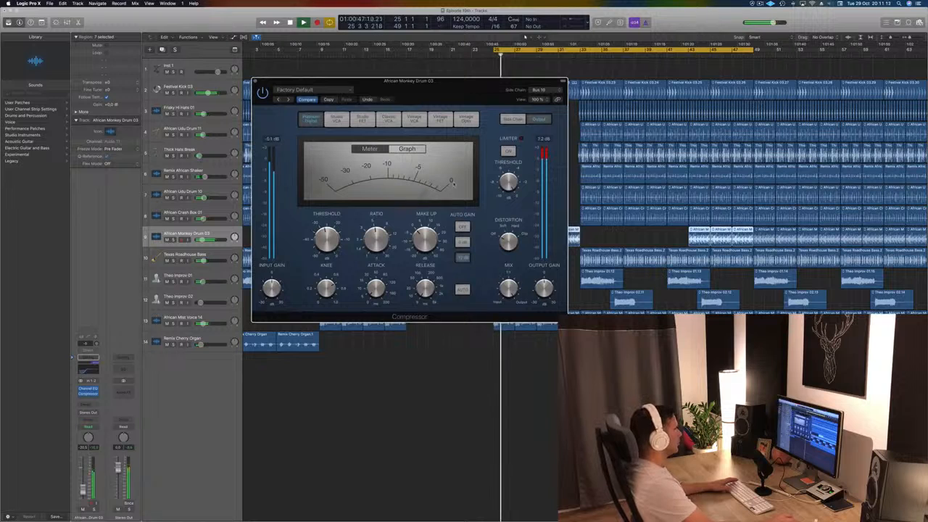
key("space")
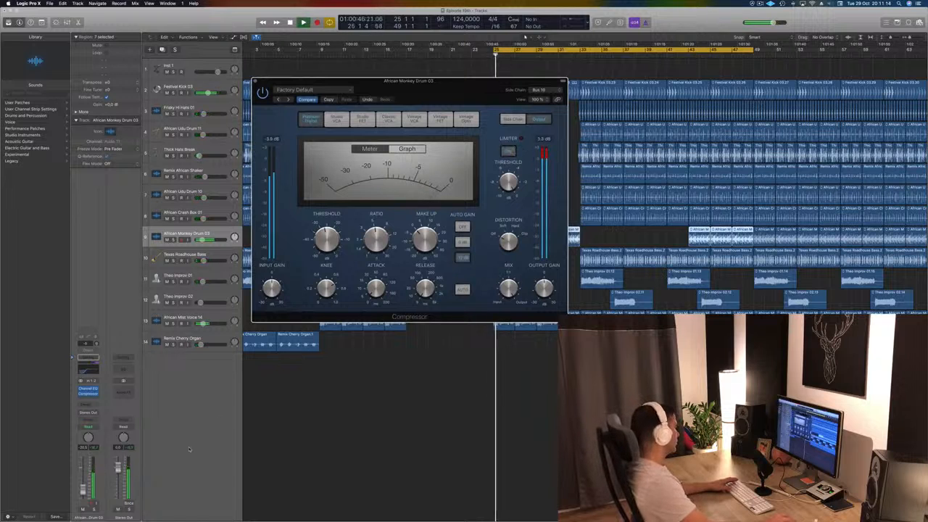
left_click_drag(83, 490, 83, 495)
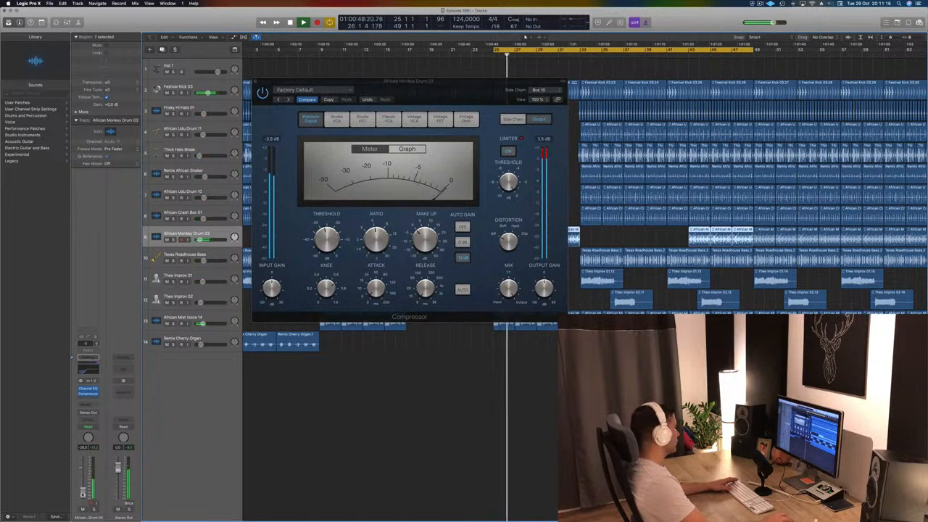
Fine-tune the Compressor's ratio using its graph display, close the plug-in and replay the section from bar 25.
left_click(408, 150)
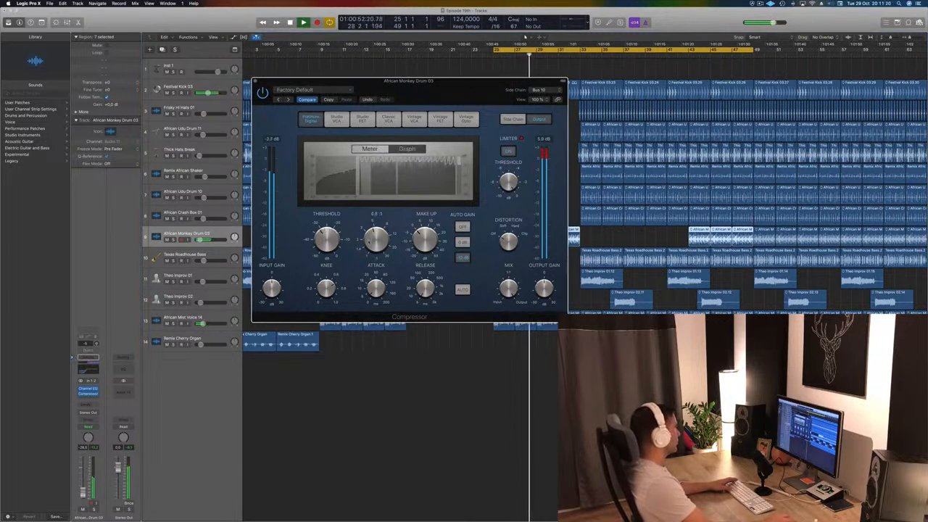
left_click_drag(369, 244, 372, 242)
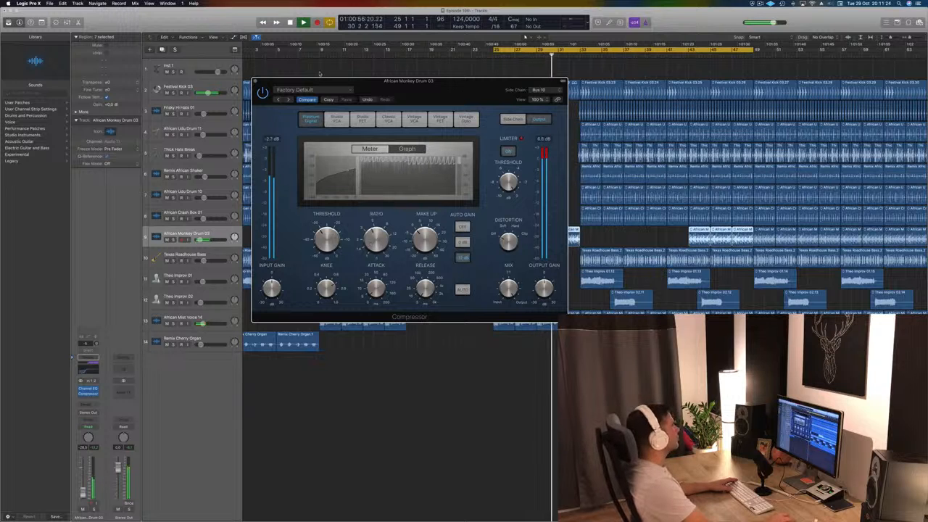
left_click(255, 82)
key("space")
key("space")
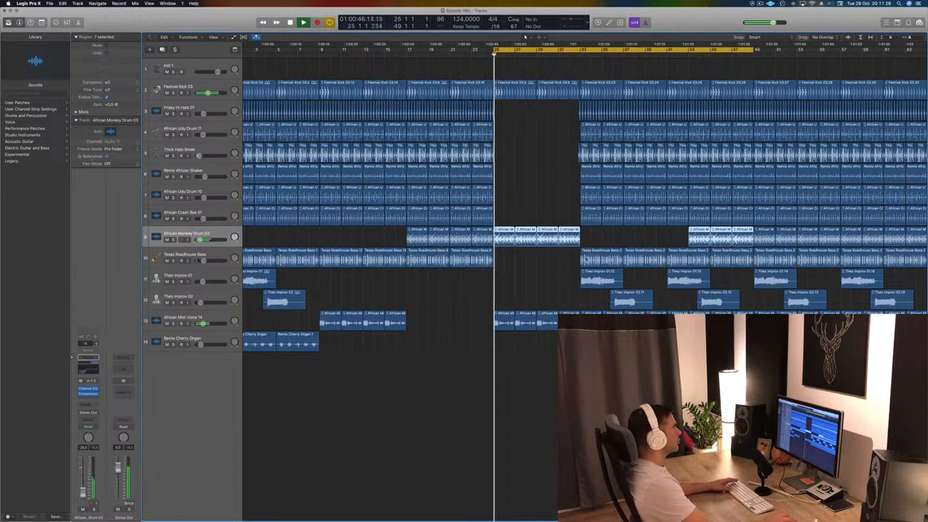
left_click(533, 290)
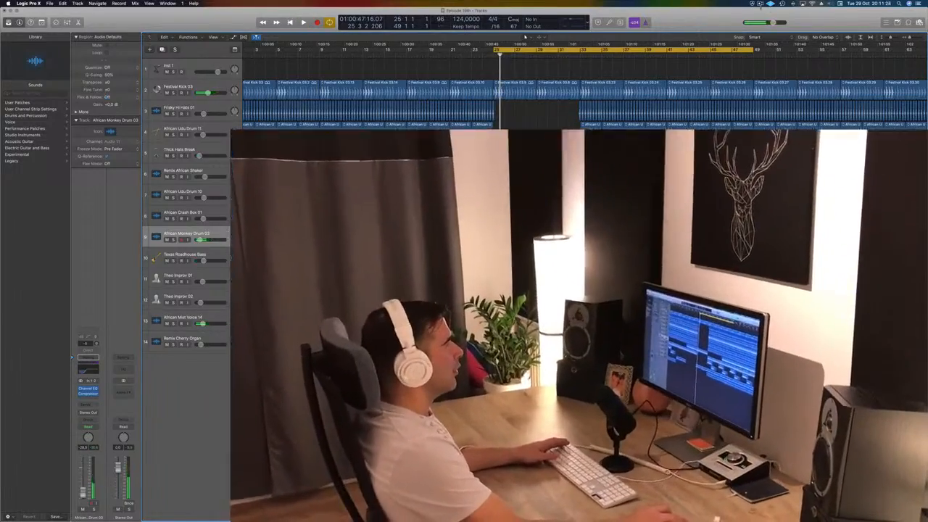